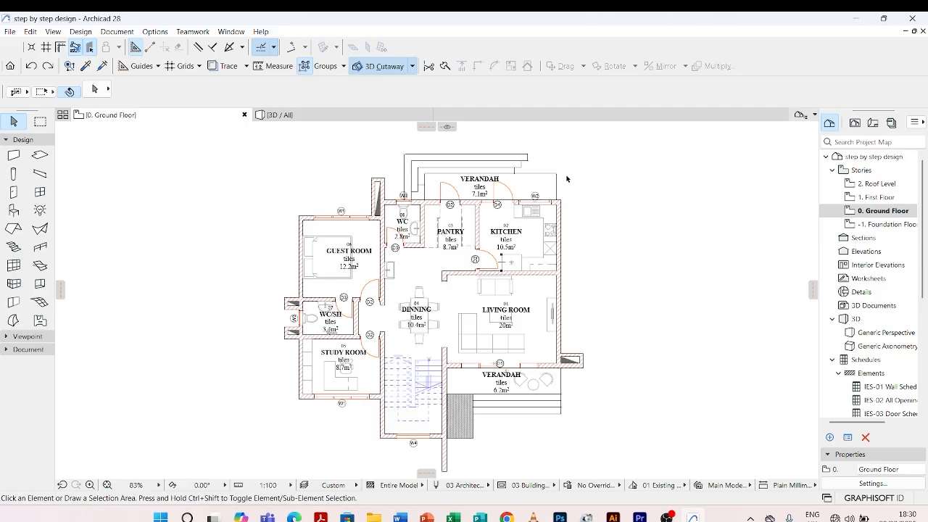
Draw a straight vertical grid element in the empty area left of the guest room on the floor plan
{"action": "left_click", "coordinate": [10, 350]}
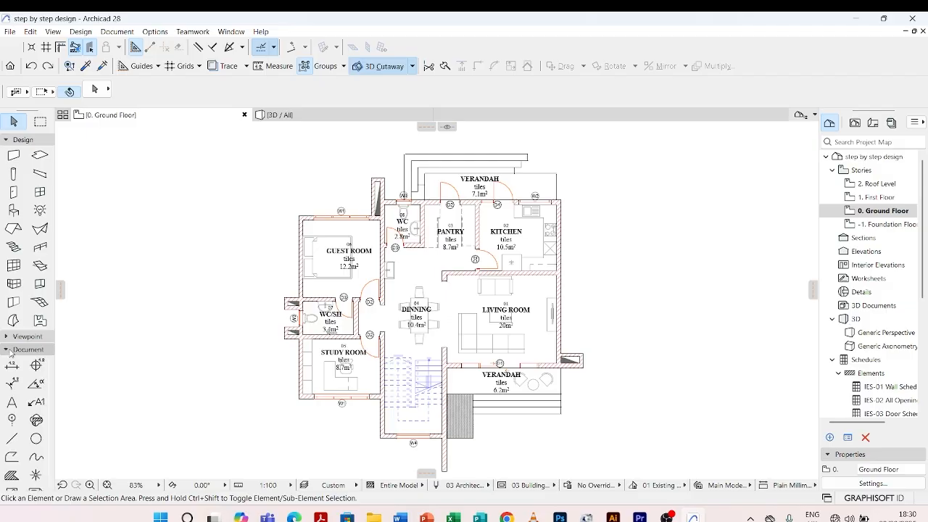
{"action": "left_click", "coordinate": [12, 419]}
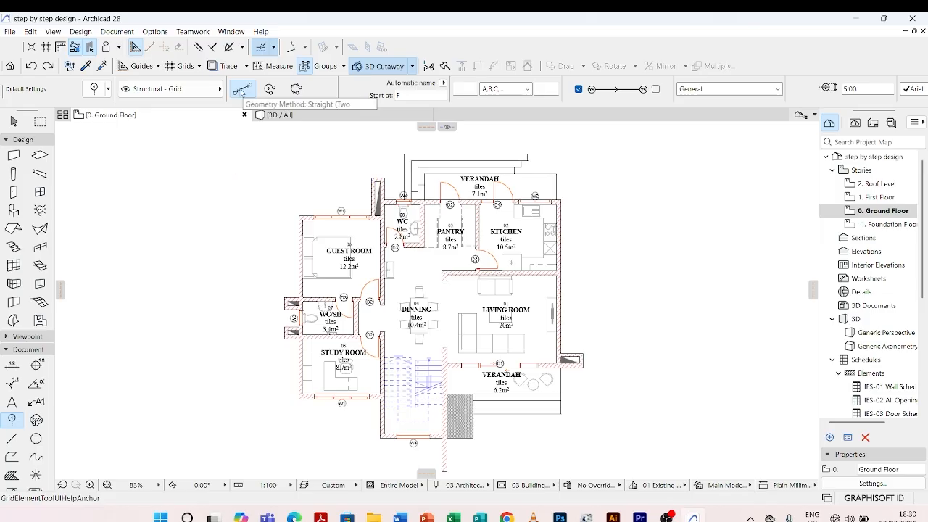
{"action": "left_click", "coordinate": [230, 298]}
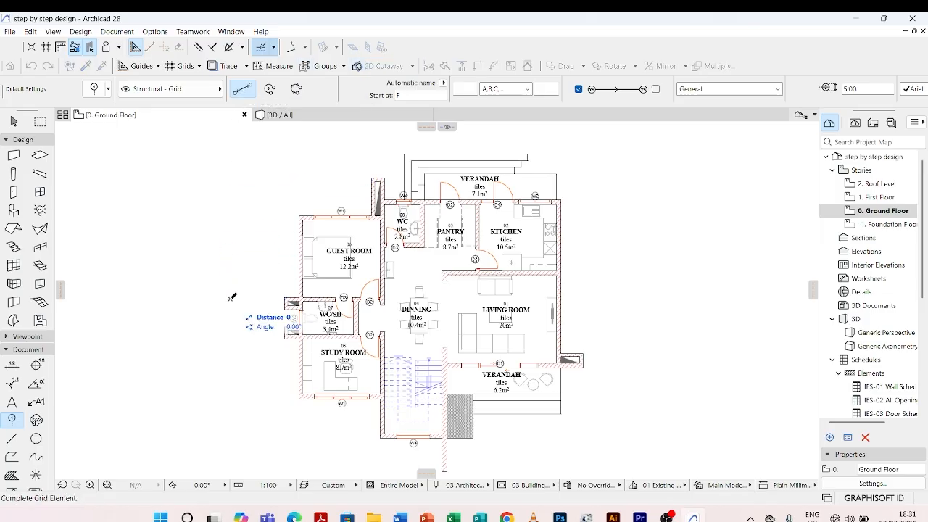
{"action": "left_click", "coordinate": [230, 161]}
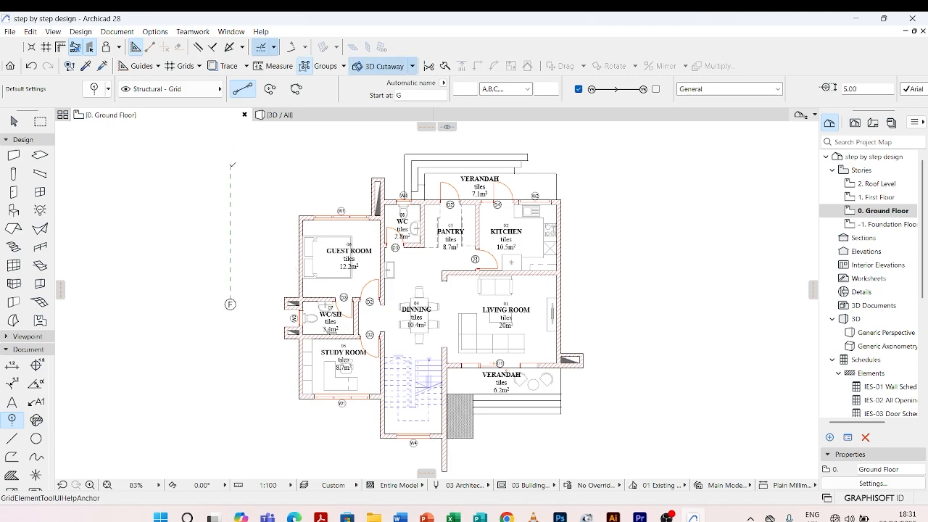
Draw a curved grid element by centerpoint and radius near the guest room's upper-left corner, with a radius of about 1950 mm
{"action": "left_click", "coordinate": [270, 89]}
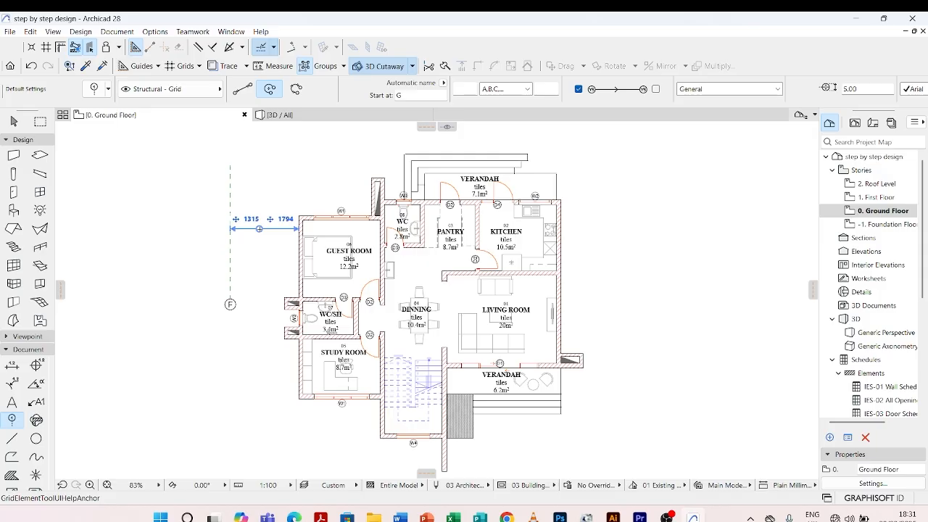
{"action": "left_click", "coordinate": [264, 205]}
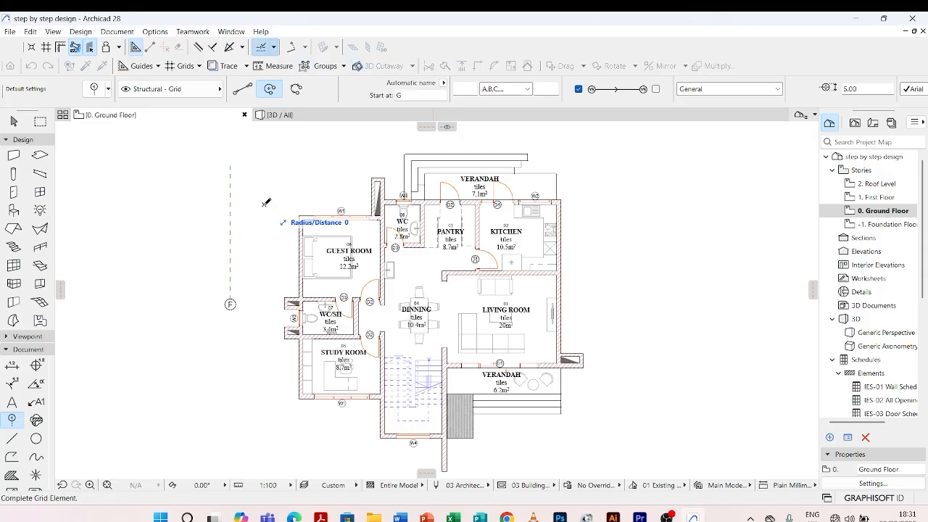
{"action": "left_click", "coordinate": [272, 245]}
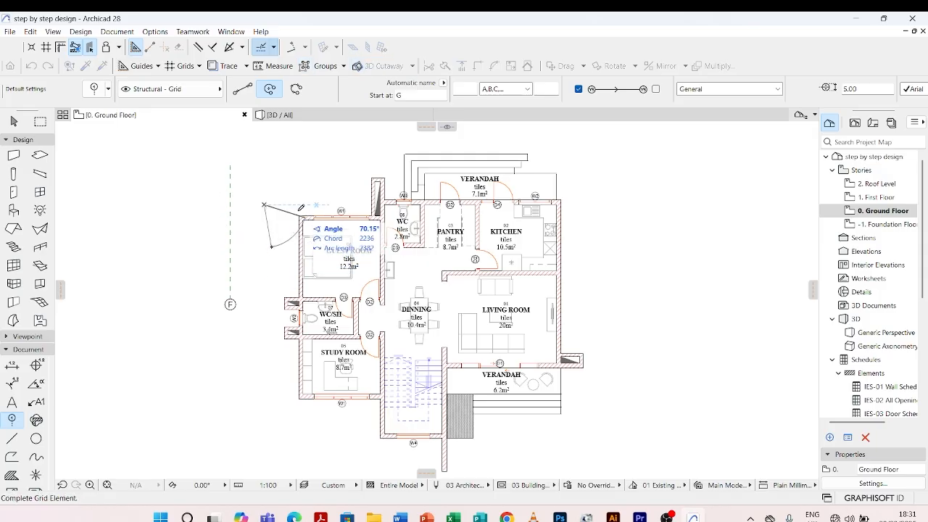
{"action": "left_click", "coordinate": [279, 159]}
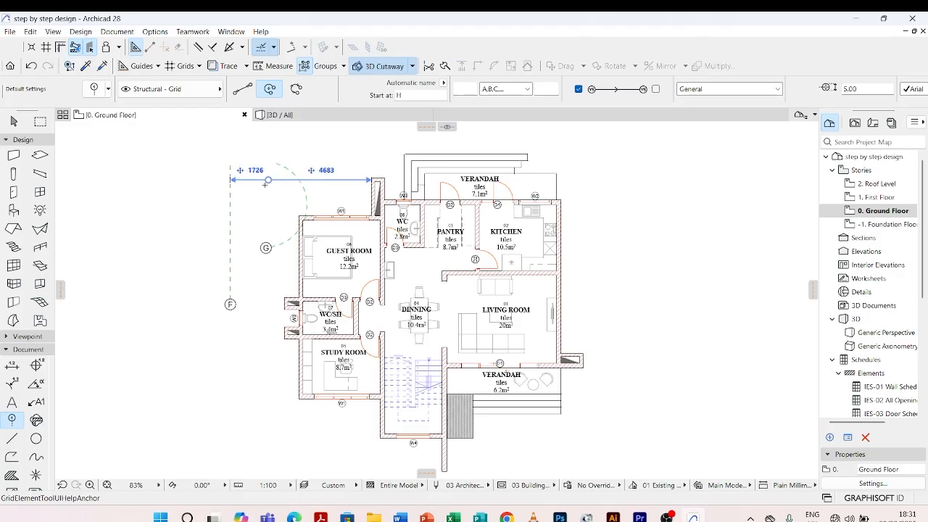
Draw a curved grid element with the circumference method through three points just above the guest room
{"action": "left_click", "coordinate": [294, 297]}
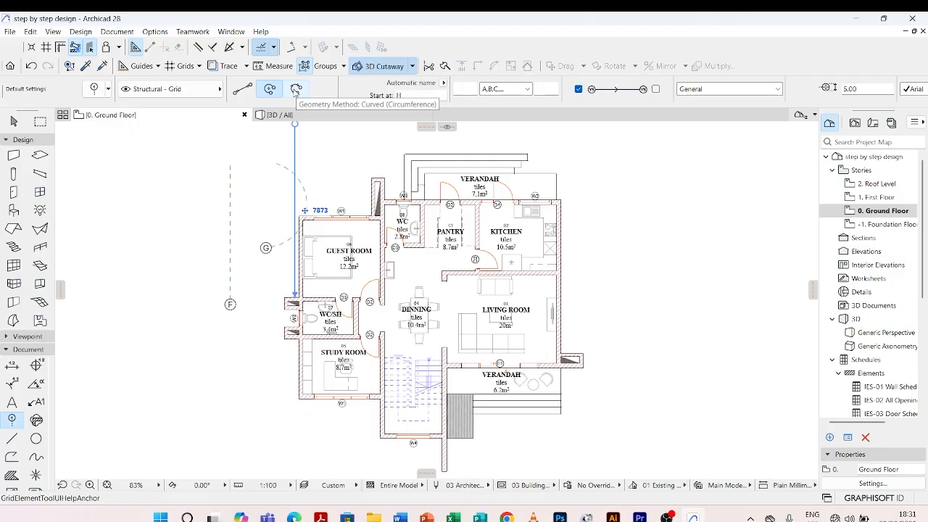
{"action": "left_click", "coordinate": [295, 90]}
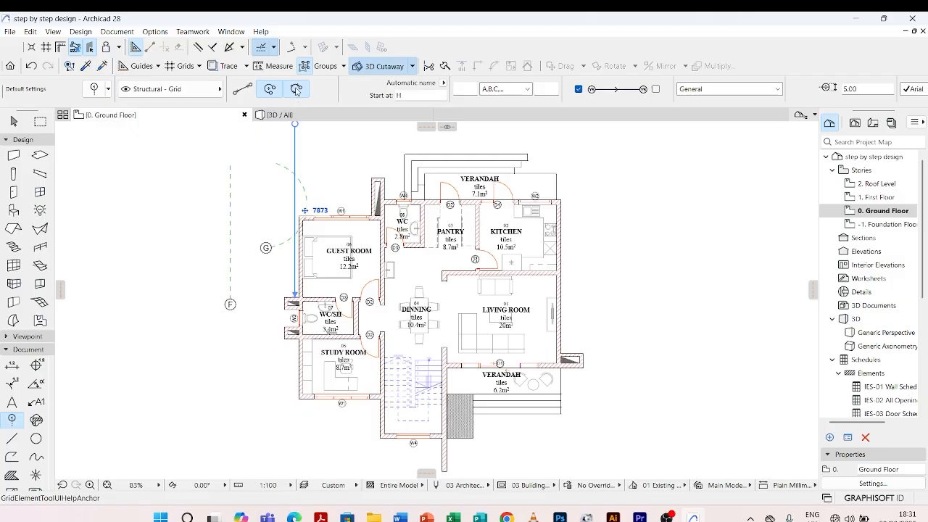
{"action": "left_click", "coordinate": [322, 155]}
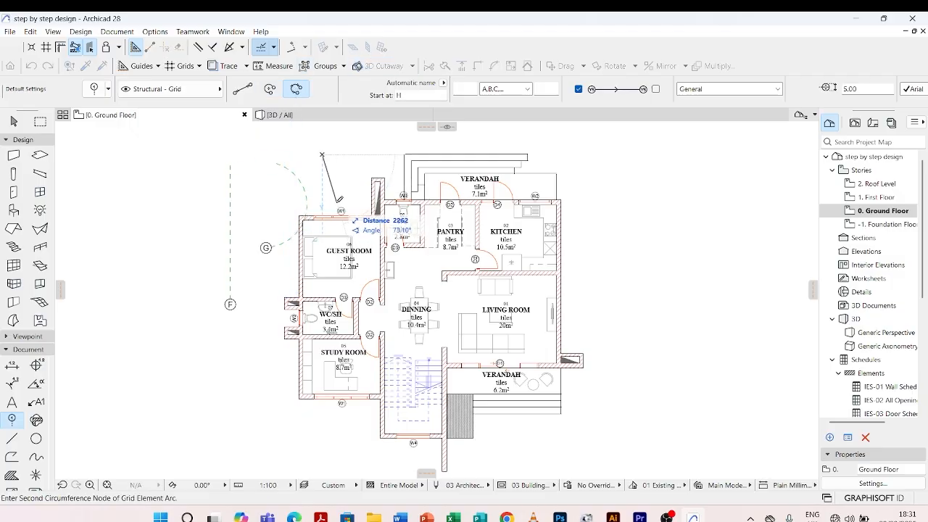
{"action": "left_click", "coordinate": [339, 203]}
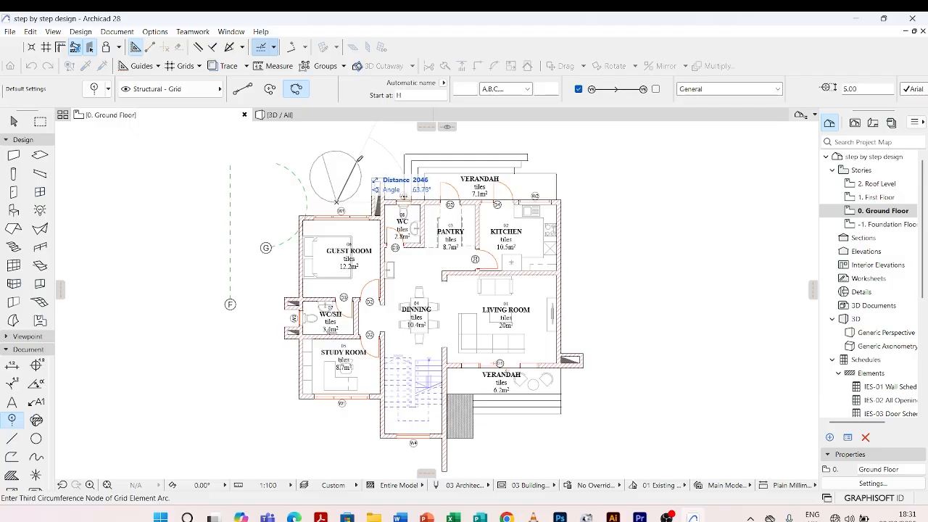
{"action": "left_click", "coordinate": [338, 148]}
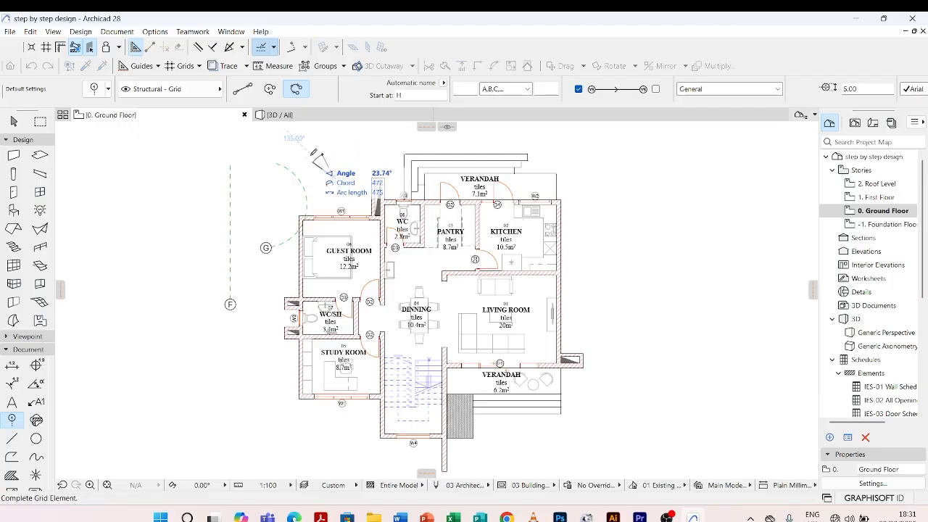
{"action": "left_click", "coordinate": [324, 201]}
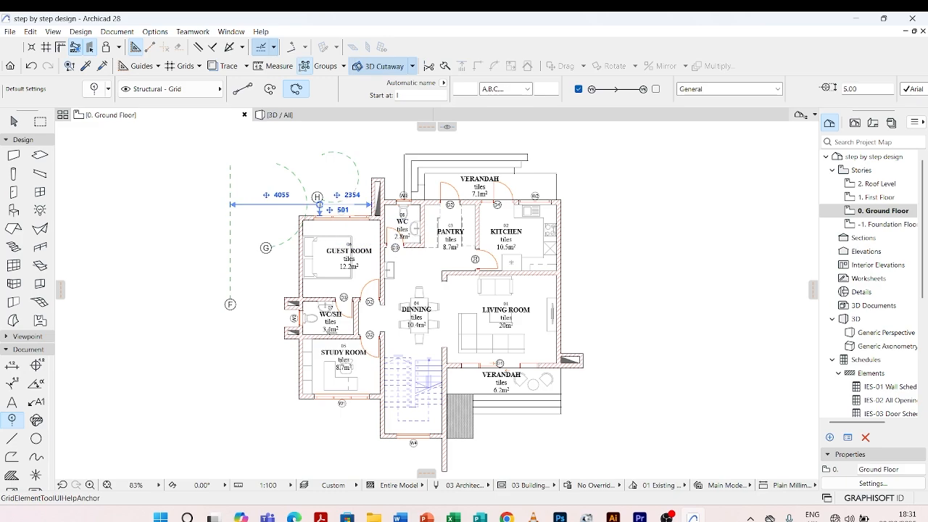
{"action": "key", "text": "Escape"}
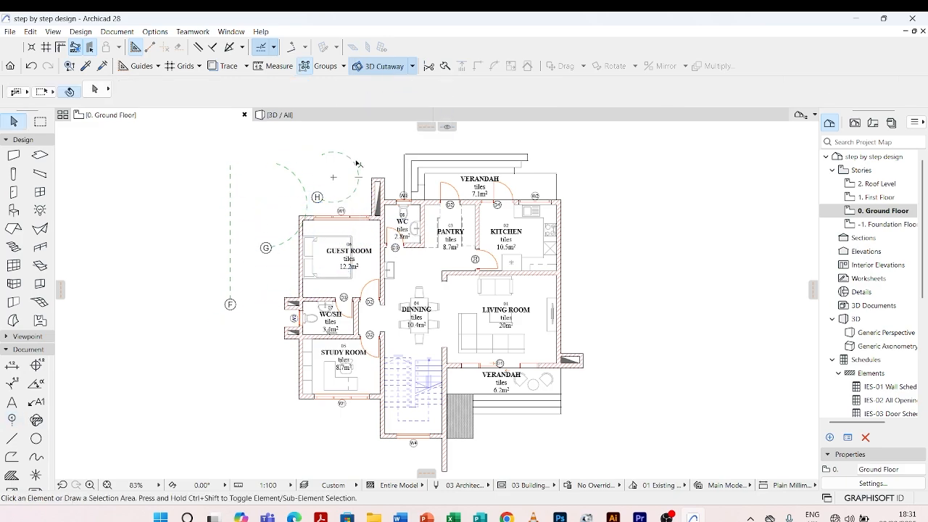
Undo the three trial grid elements, one straight and two curved
{"action": "key", "text": "ctrl+z"}
{"action": "key", "text": "ctrl+z"}
{"action": "key", "text": "ctrl+z"}
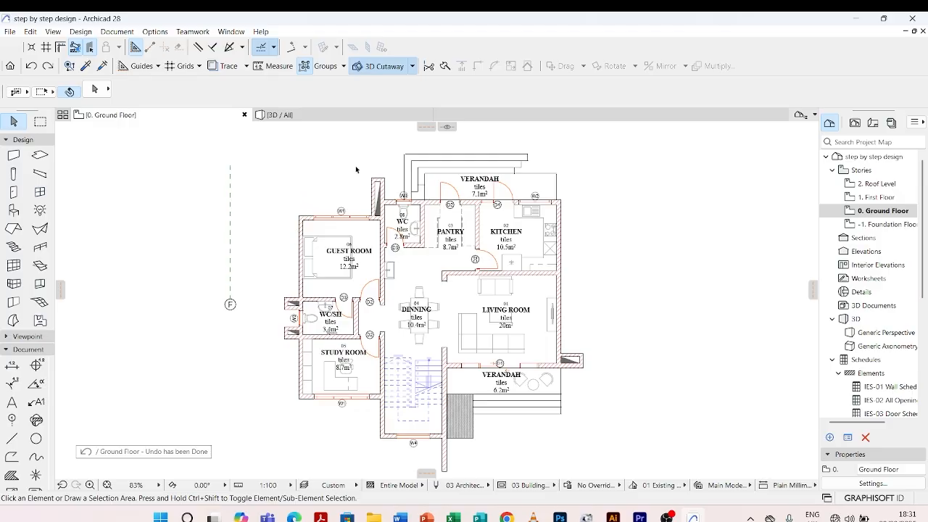
Open the Grid Element default settings and choose the Dashed linetype for the floor plan grid line
{"action": "left_click", "coordinate": [12, 419]}
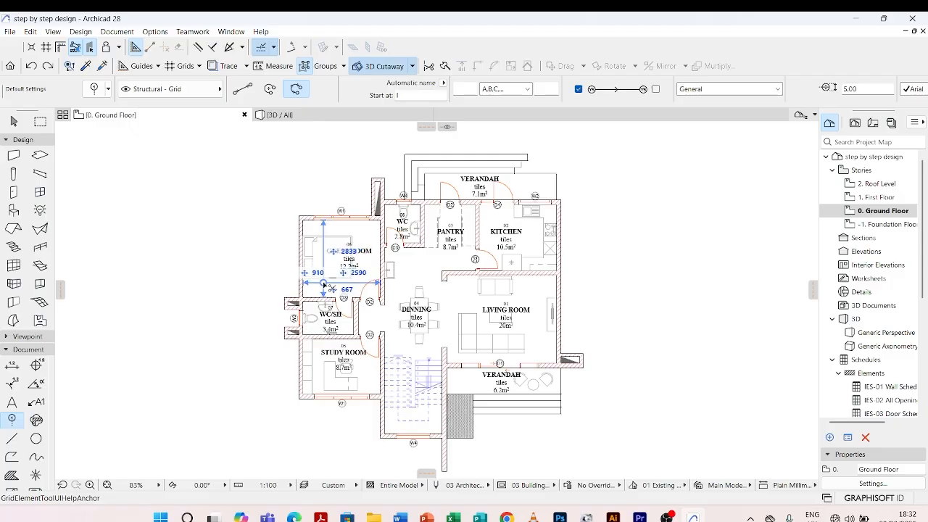
{"action": "key", "text": "ctrl+t"}
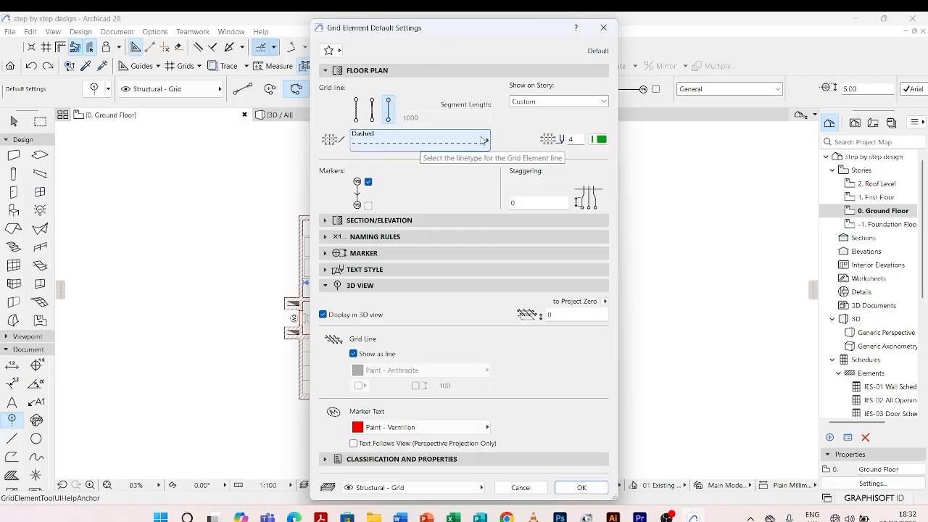
{"action": "left_click", "coordinate": [483, 140]}
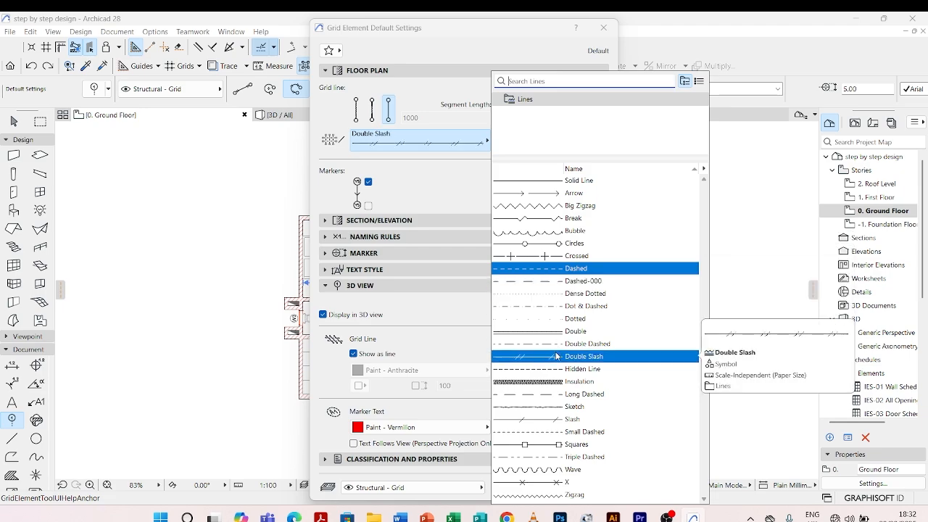
{"action": "left_click", "coordinate": [548, 269]}
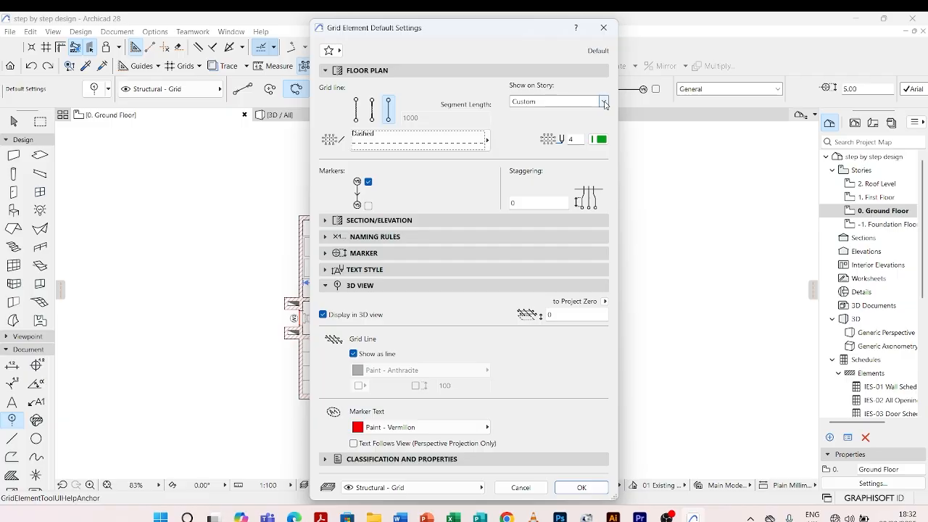
Set the grid elements to show on All Stories and enable the marker at the second end of the line
{"action": "left_click", "coordinate": [604, 102]}
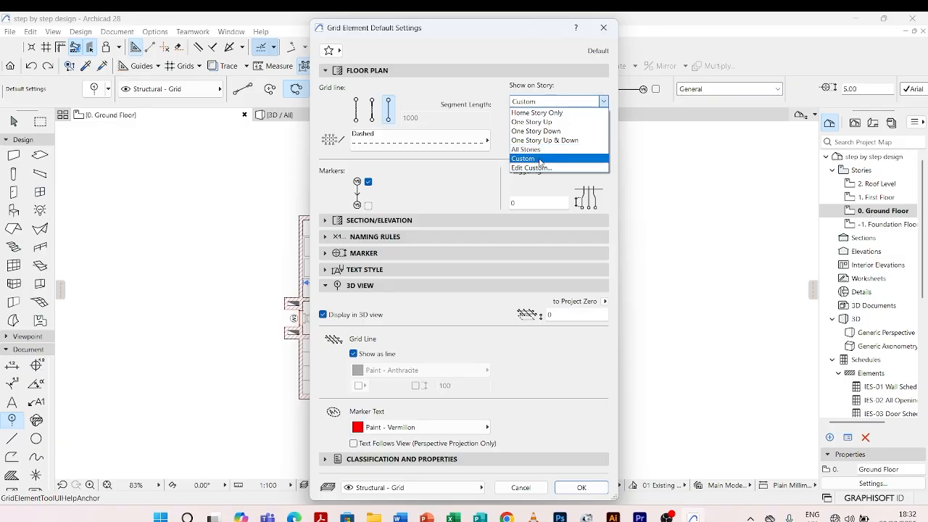
{"action": "left_click", "coordinate": [538, 159]}
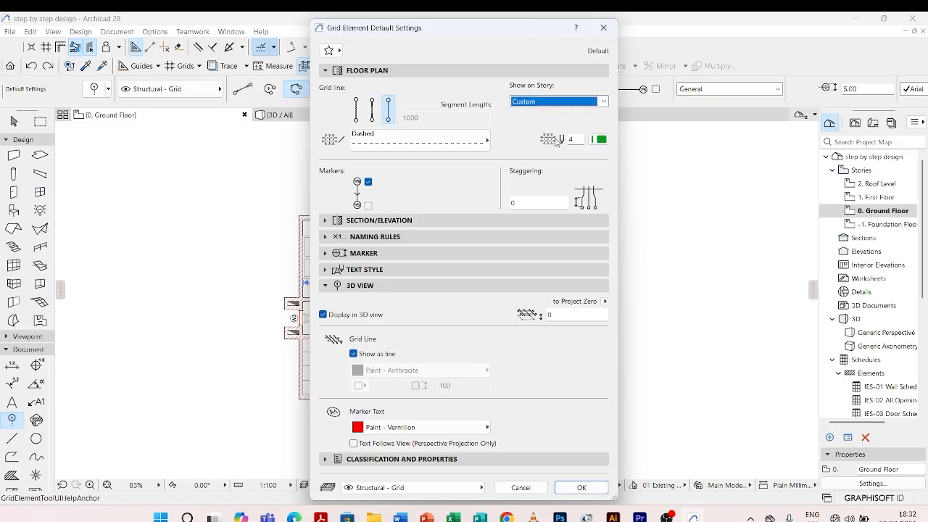
{"action": "left_click", "coordinate": [602, 101]}
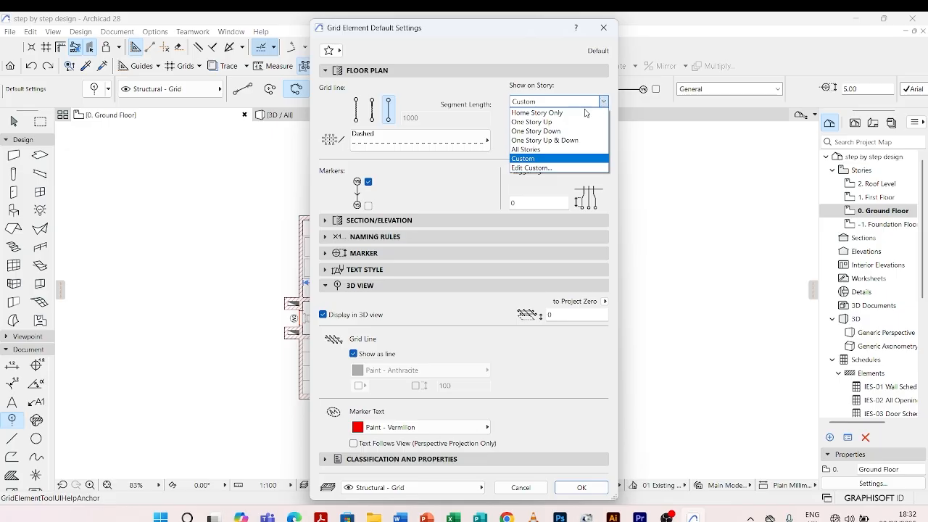
{"action": "left_click", "coordinate": [550, 149]}
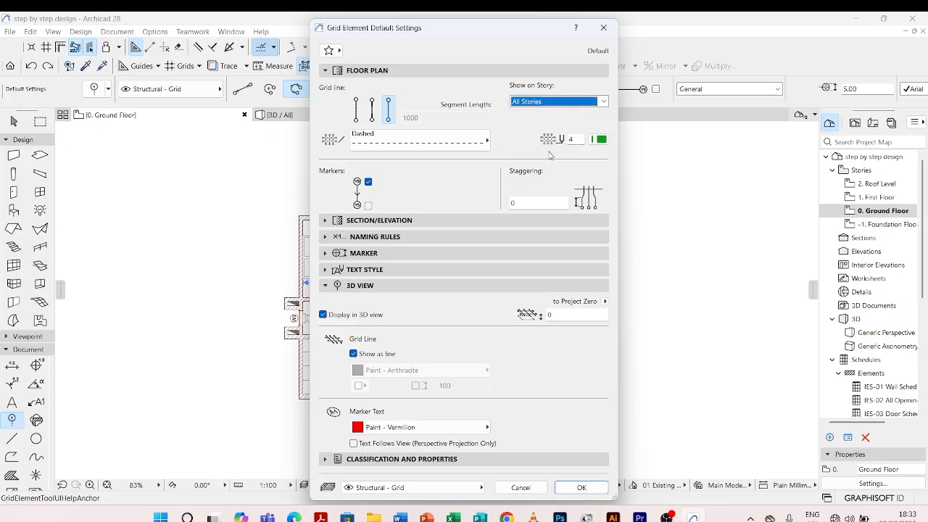
{"action": "left_click", "coordinate": [368, 206]}
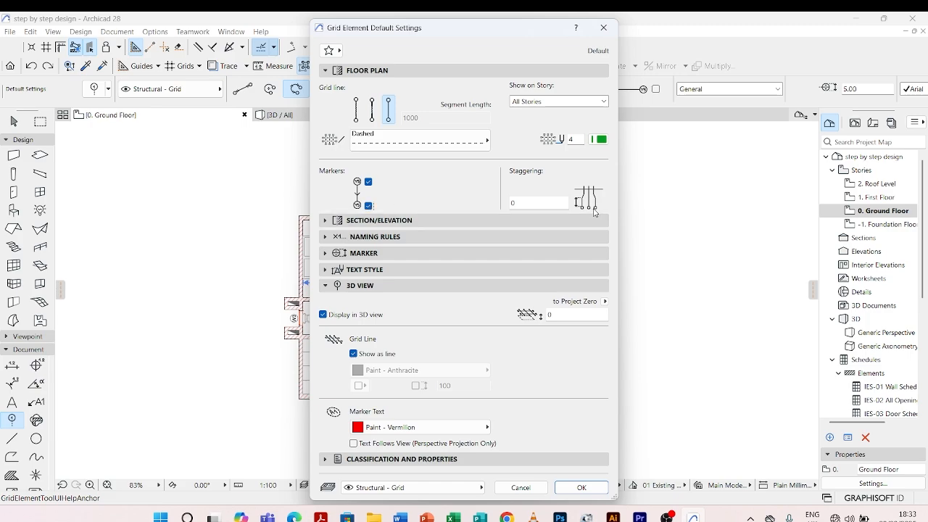
Set the section/elevation grid line to the Dashed linetype with grey pen 82
{"action": "left_click", "coordinate": [355, 221]}
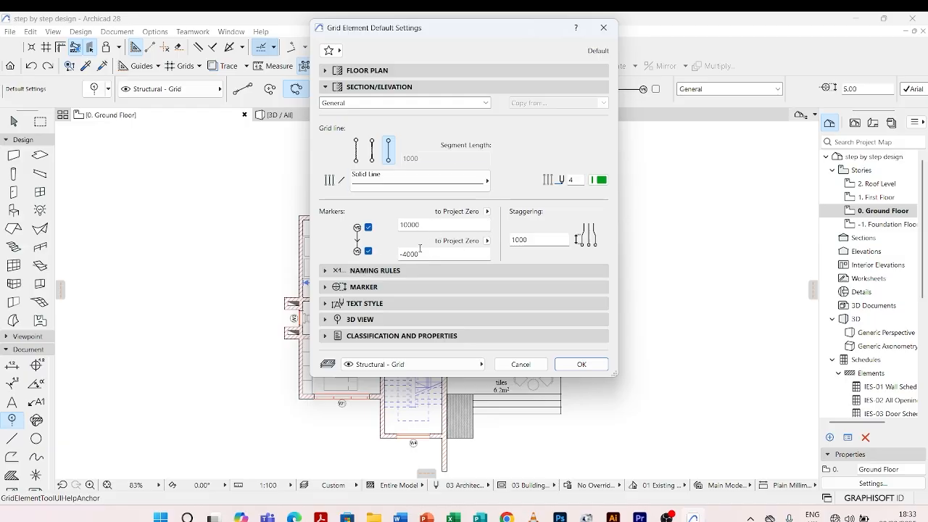
{"action": "left_click", "coordinate": [480, 178]}
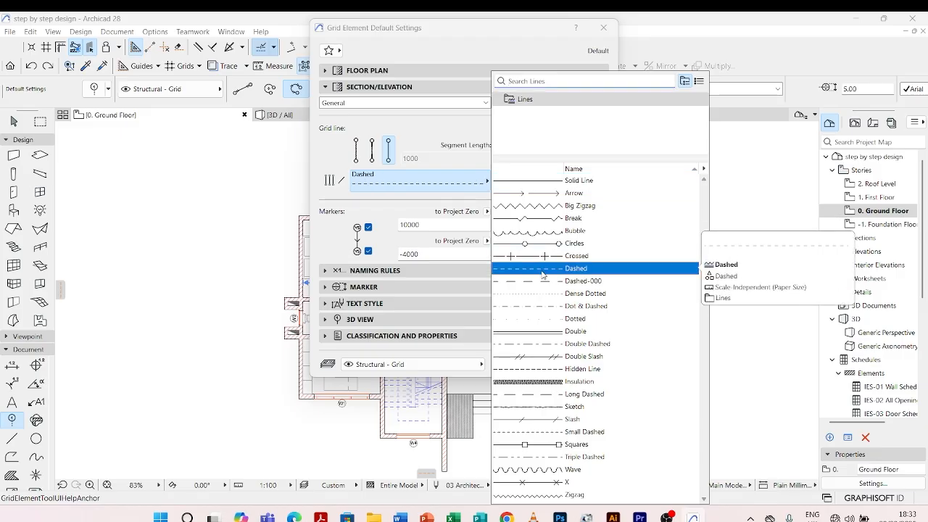
{"action": "left_click", "coordinate": [576, 268]}
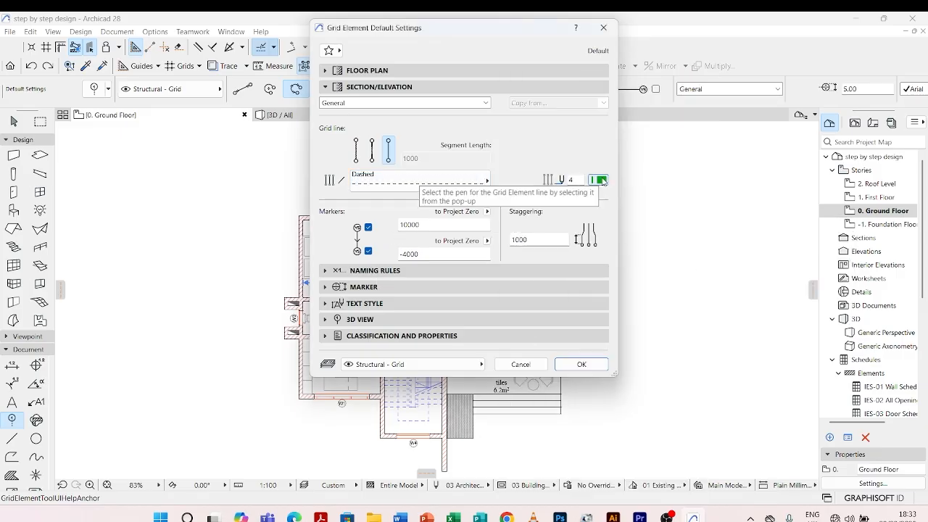
{"action": "left_click", "coordinate": [601, 180]}
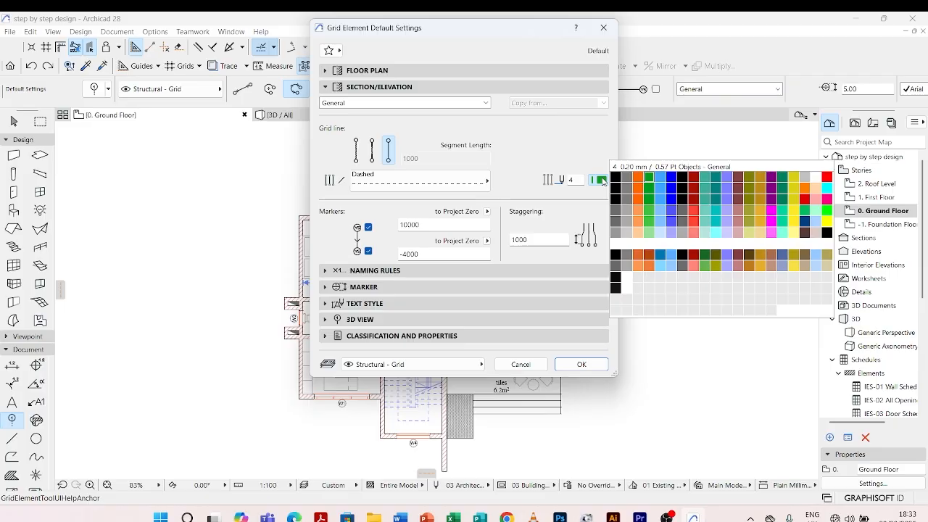
{"action": "left_click", "coordinate": [629, 224]}
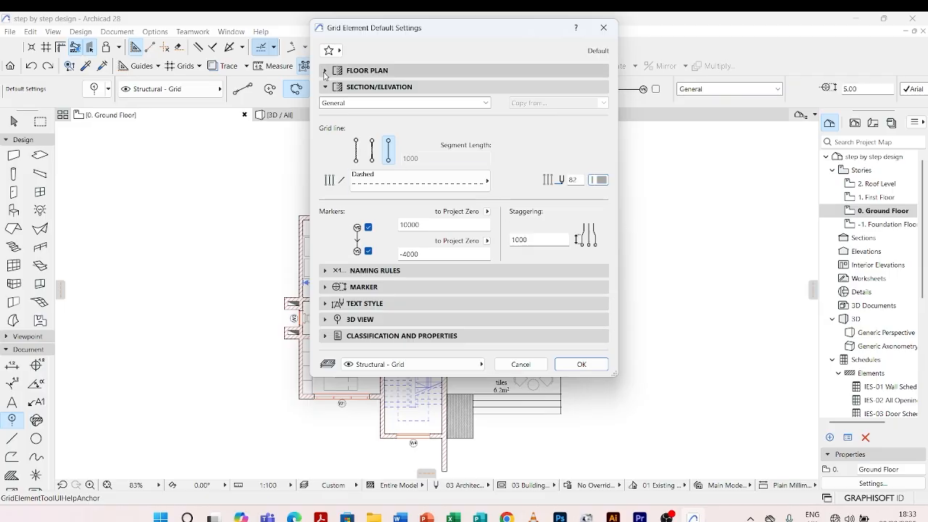
Set the floor plan grid line's pen to grey pen 82
{"action": "left_click", "coordinate": [356, 72]}
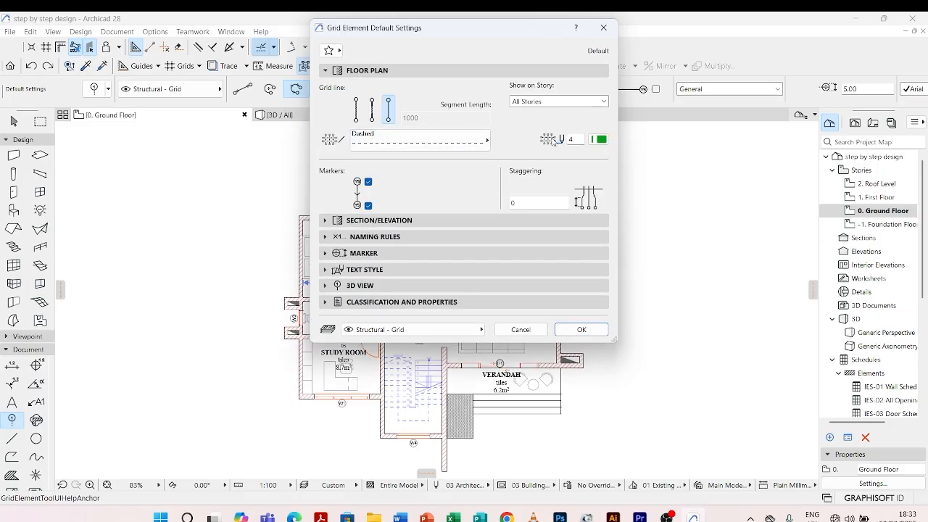
{"action": "left_click", "coordinate": [600, 140]}
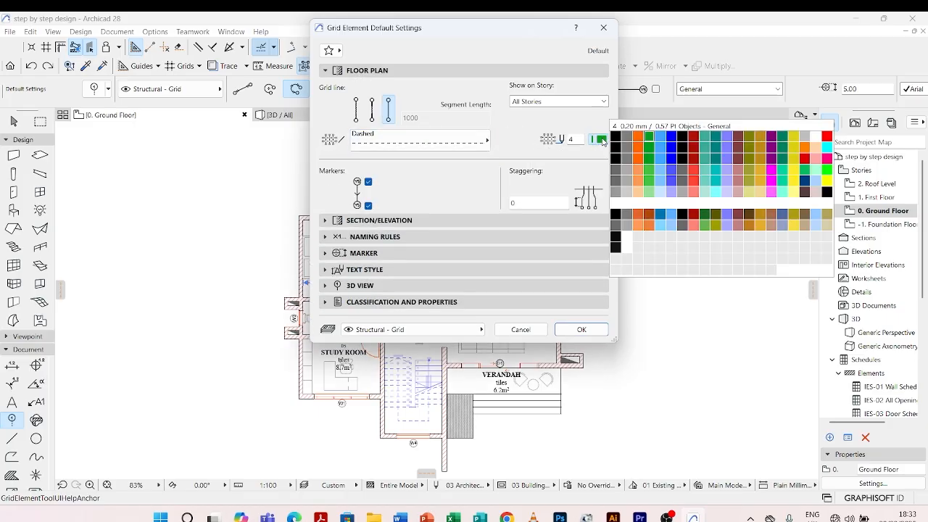
{"action": "left_click", "coordinate": [627, 182]}
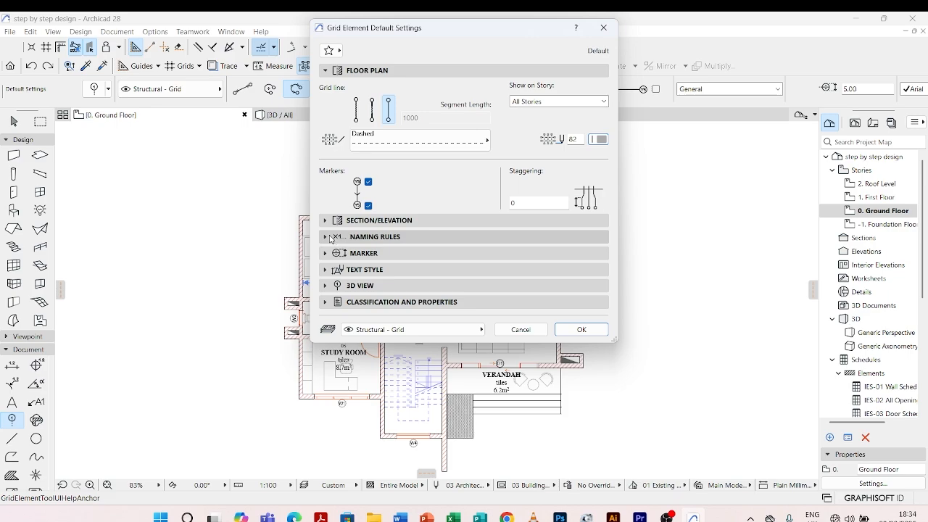
Set the grid element naming rules to generate names automatically in A,B,C... style, starting at A
{"action": "left_click", "coordinate": [326, 236]}
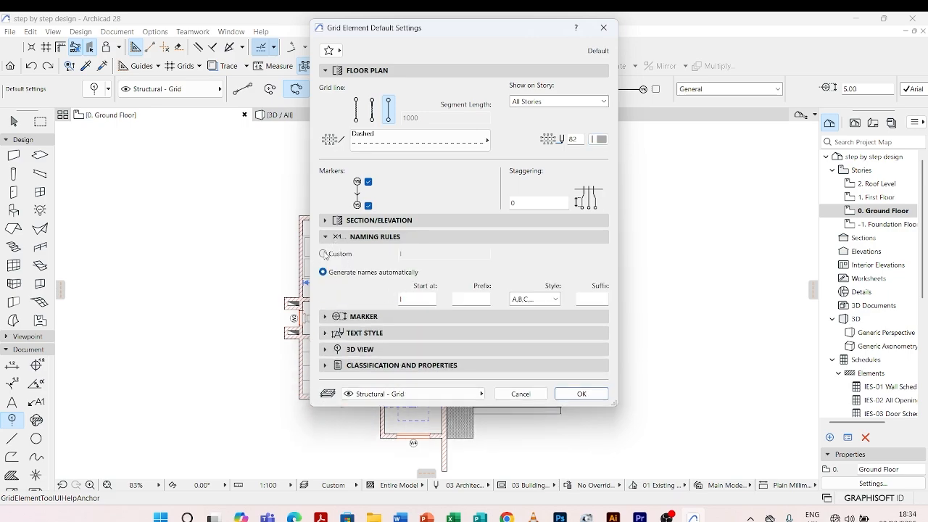
{"action": "left_click", "coordinate": [421, 300]}
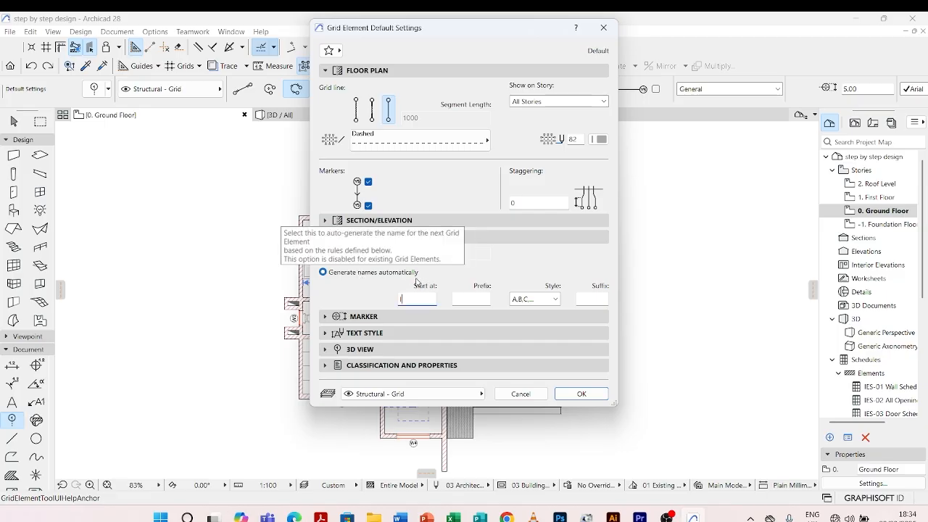
{"action": "left_click", "coordinate": [527, 296]}
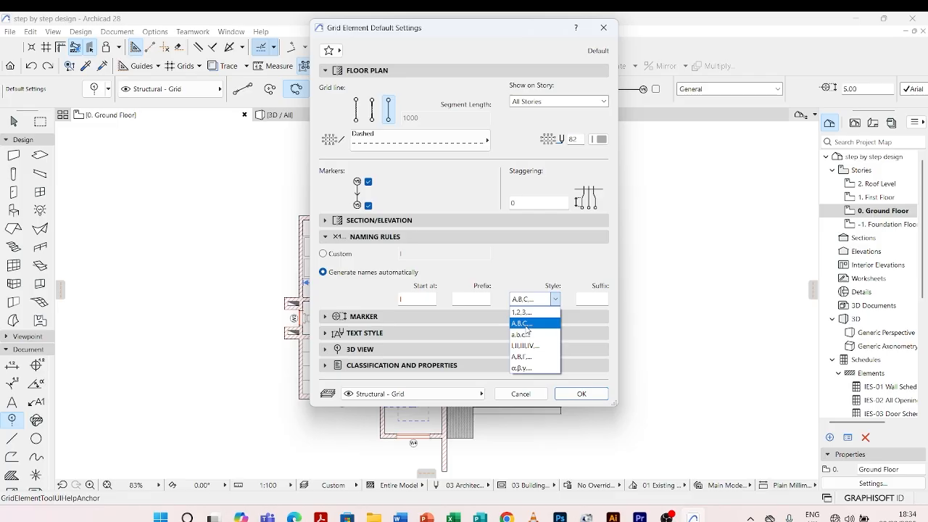
{"action": "left_click", "coordinate": [527, 328]}
{"action": "left_click", "coordinate": [411, 303]}
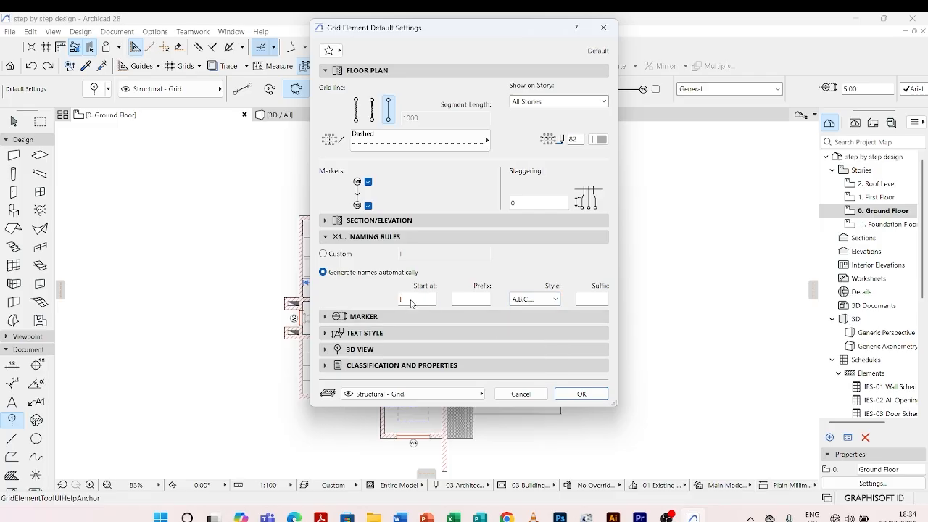
{"action": "type", "text": "a"}
{"action": "key", "text": "BackSpace"}
{"action": "type", "text": "A"}
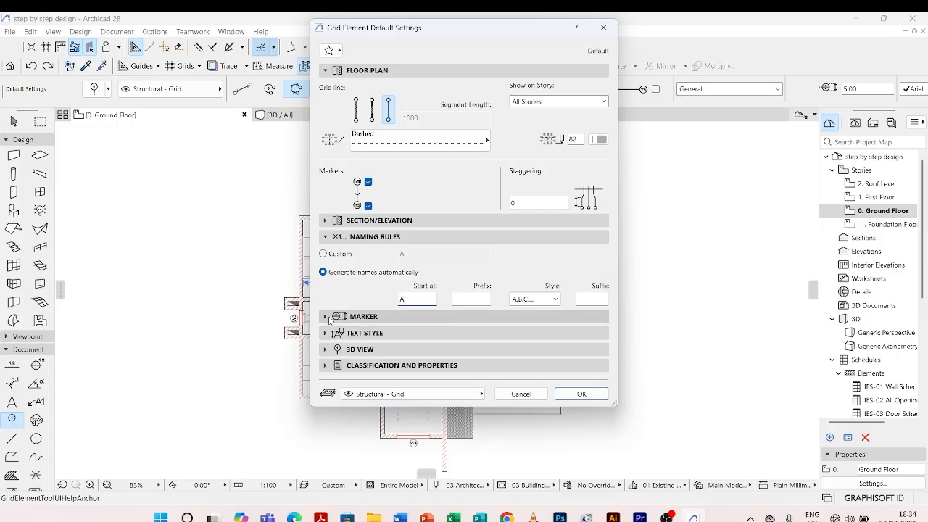
Review the grid element's marker, text style and 3D view settings, and close the default settings without applying them
{"action": "left_click", "coordinate": [329, 319]}
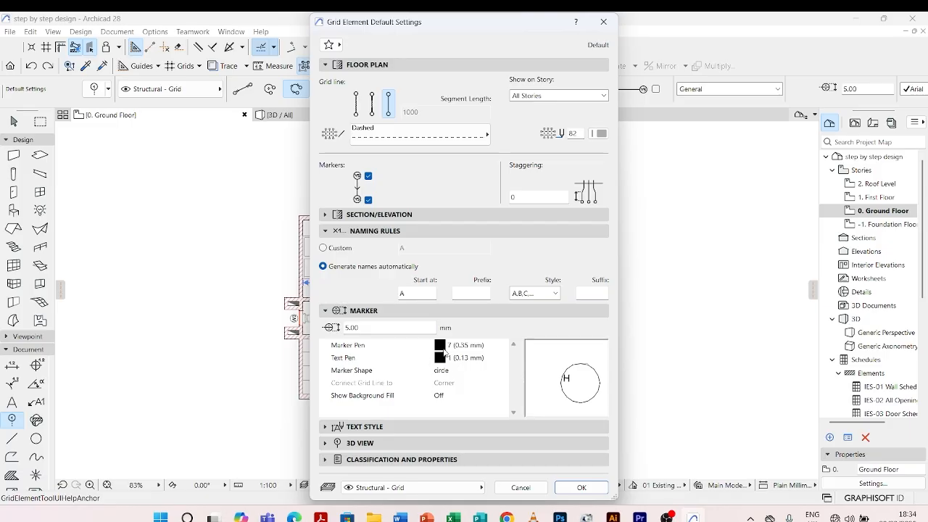
{"action": "left_click", "coordinate": [441, 346]}
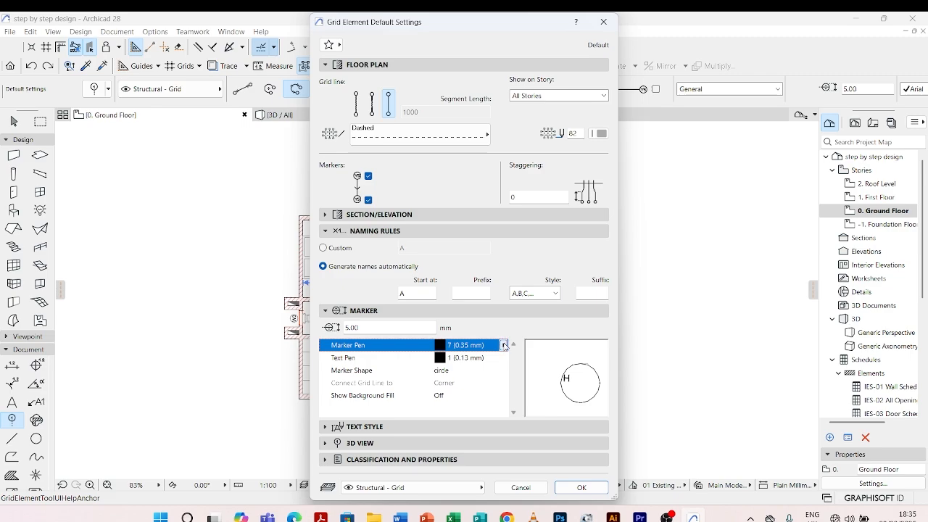
{"action": "left_click", "coordinate": [504, 345]}
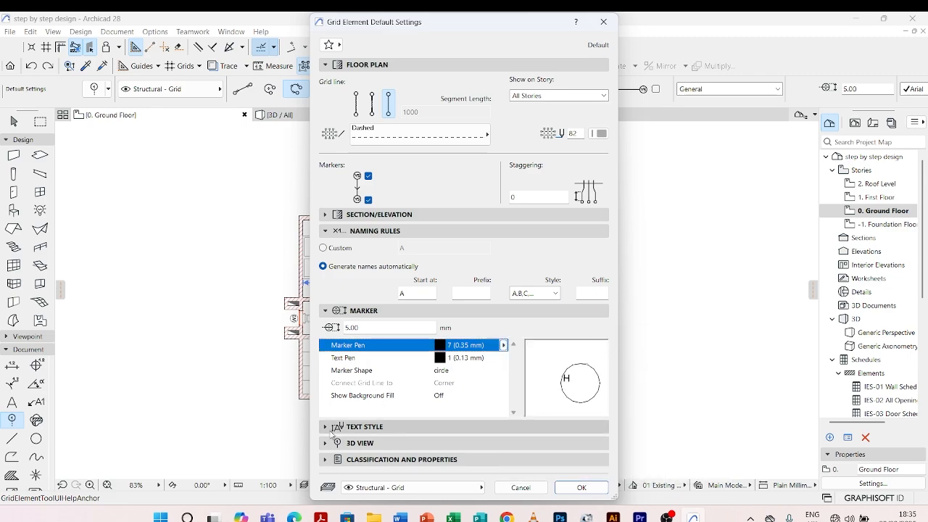
{"action": "left_click", "coordinate": [336, 427]}
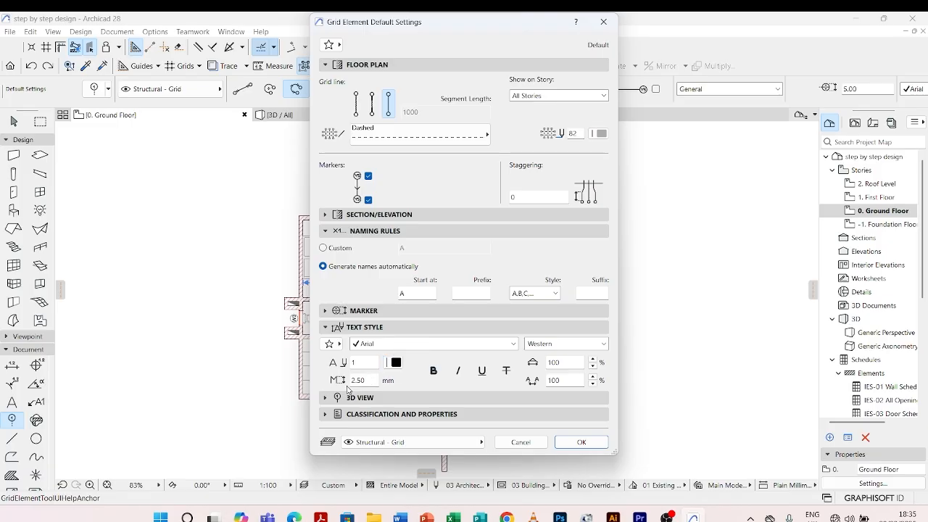
{"action": "left_click", "coordinate": [396, 363]}
{"action": "left_click", "coordinate": [410, 349]}
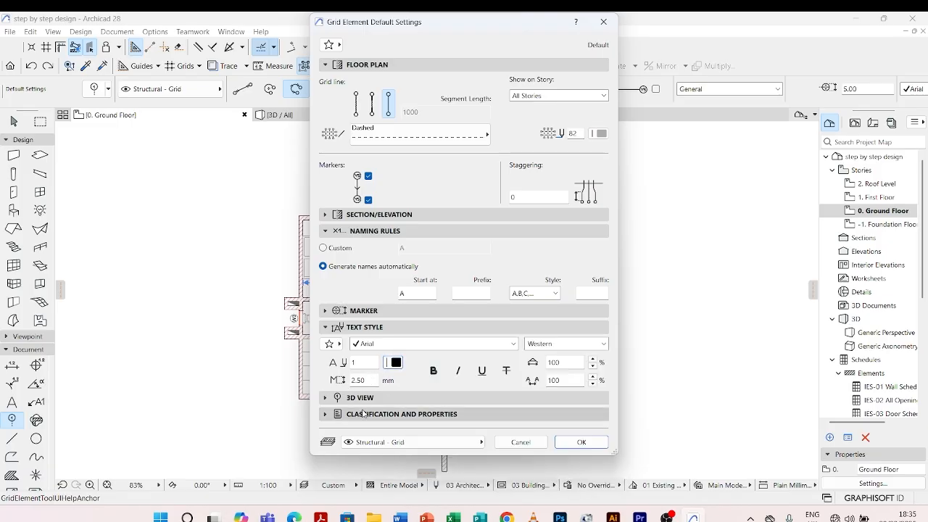
{"action": "left_click", "coordinate": [325, 397]}
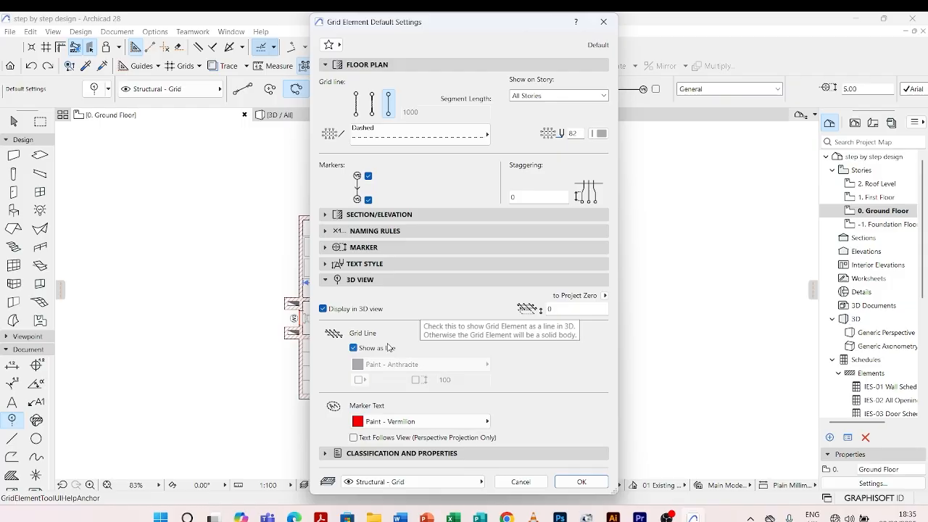
{"action": "left_click", "coordinate": [603, 23]}
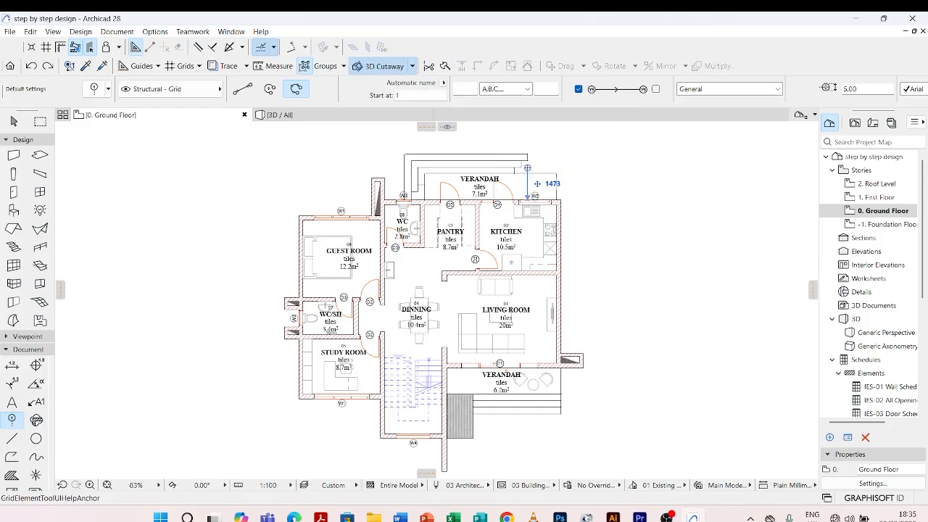
Activate the Grid Element tool with the single straight-line geometry method and the A,B,C... naming style
{"action": "left_click", "coordinate": [237, 92]}
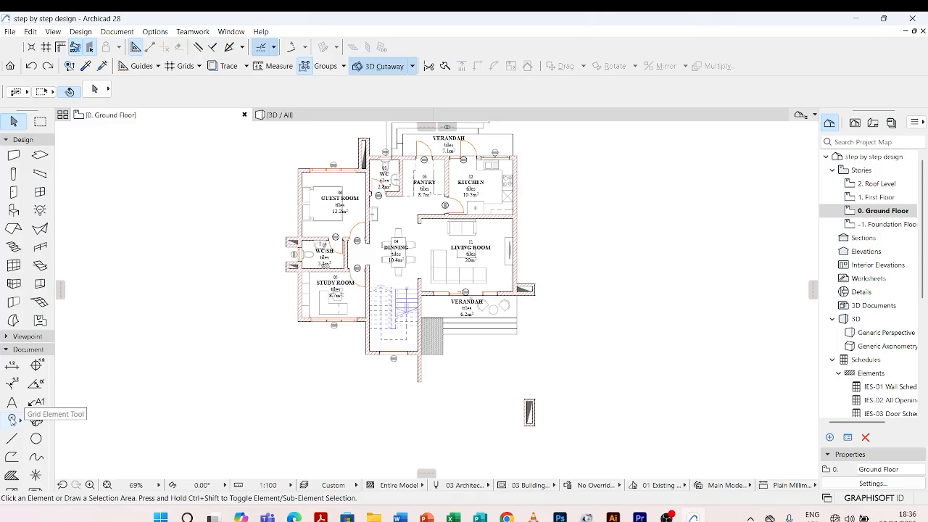
{"action": "left_click", "coordinate": [12, 419]}
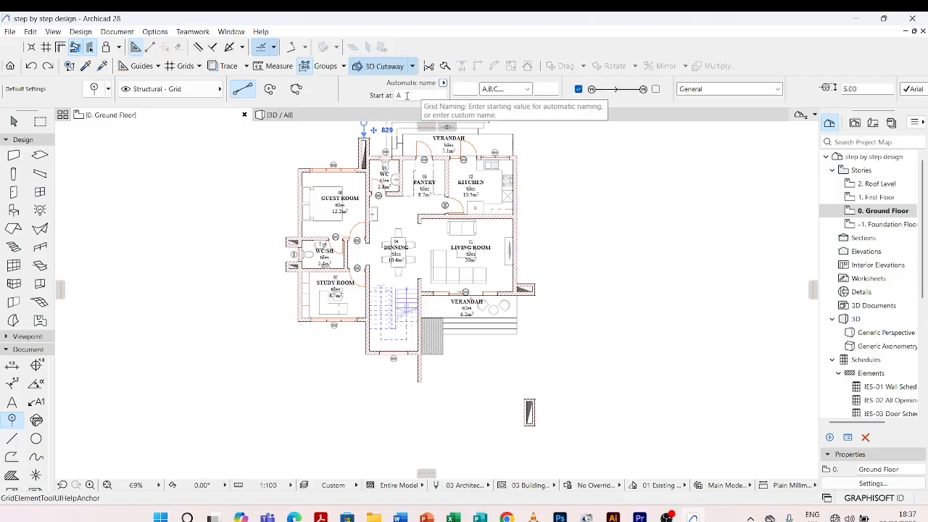
{"action": "left_click", "coordinate": [523, 89]}
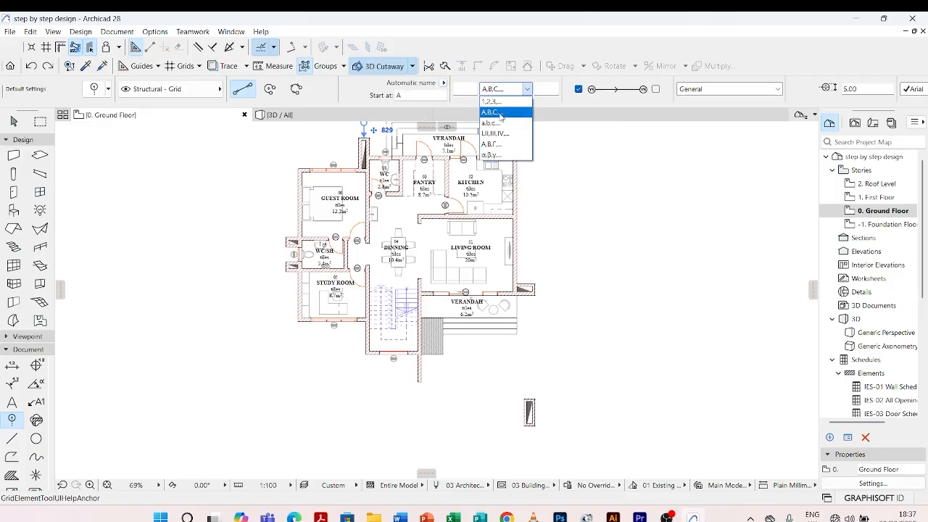
{"action": "left_click", "coordinate": [500, 113]}
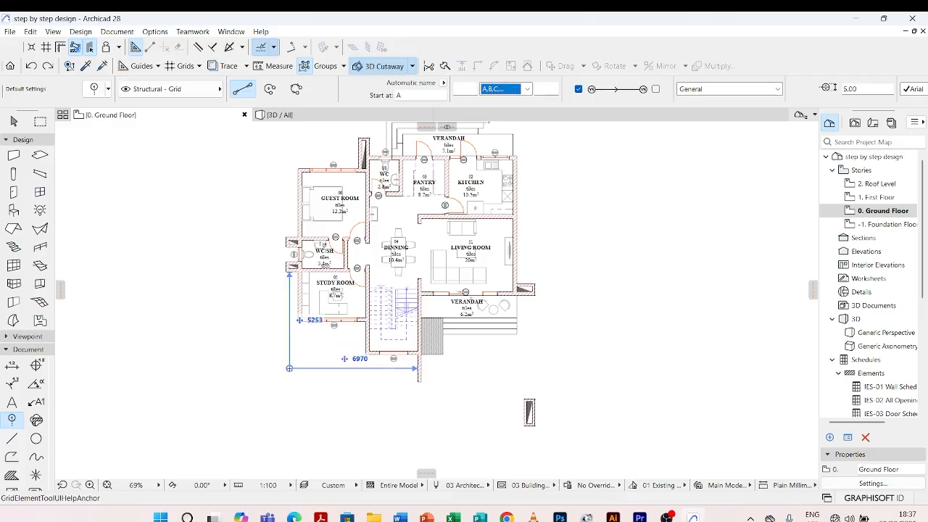
Draw a vertical grid line about 20690 mm long along the outer wall of the study room and guest room
{"action": "left_click", "coordinate": [300, 358]}
{"action": "scroll", "coordinate": [298, 318], "scroll_direction": "up", "scroll_amount": 7}
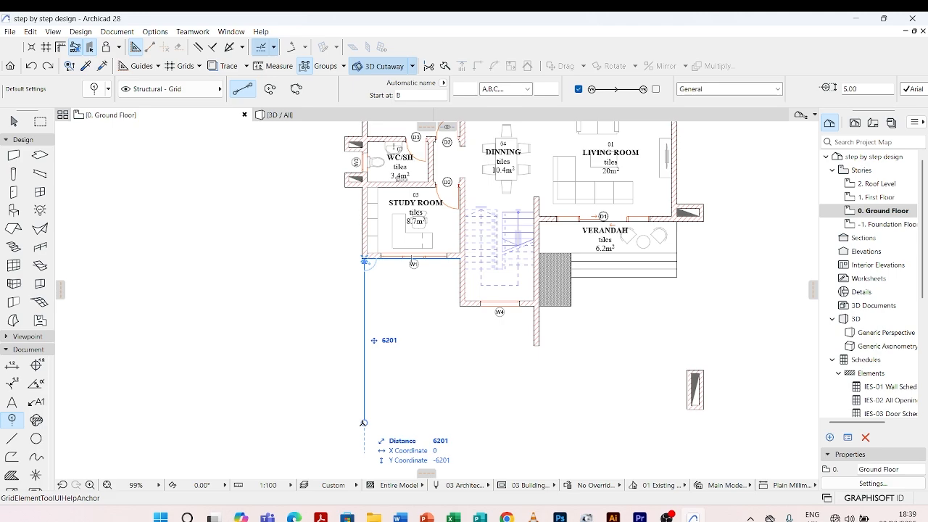
{"action": "left_click", "coordinate": [364, 423]}
{"action": "scroll", "coordinate": [369, 392], "scroll_direction": "down", "scroll_amount": 6}
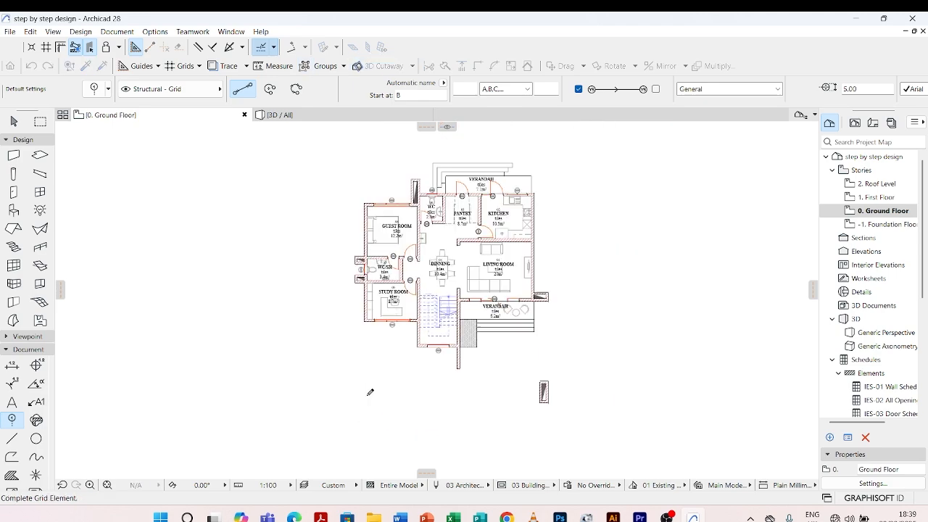
{"action": "scroll", "coordinate": [388, 242], "scroll_direction": "up", "scroll_amount": 4}
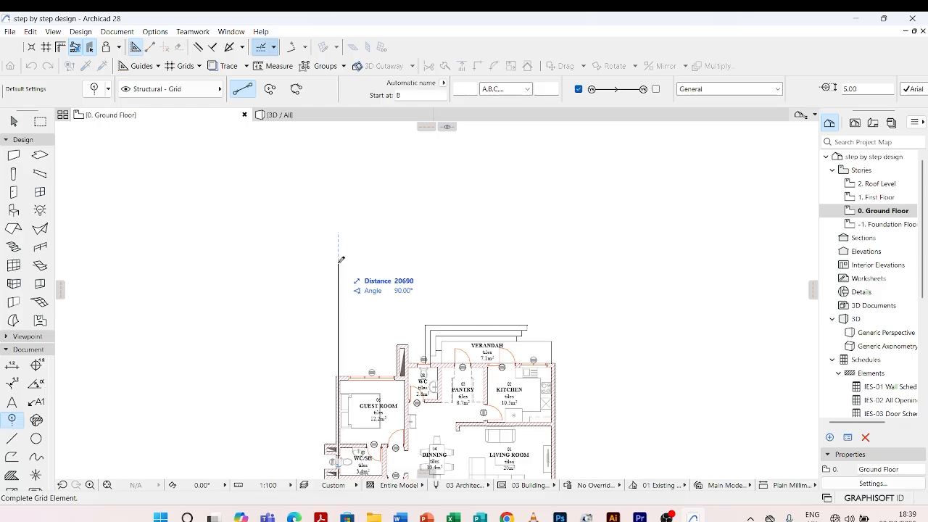
{"action": "left_click", "coordinate": [338, 261]}
{"action": "key", "text": "Escape"}
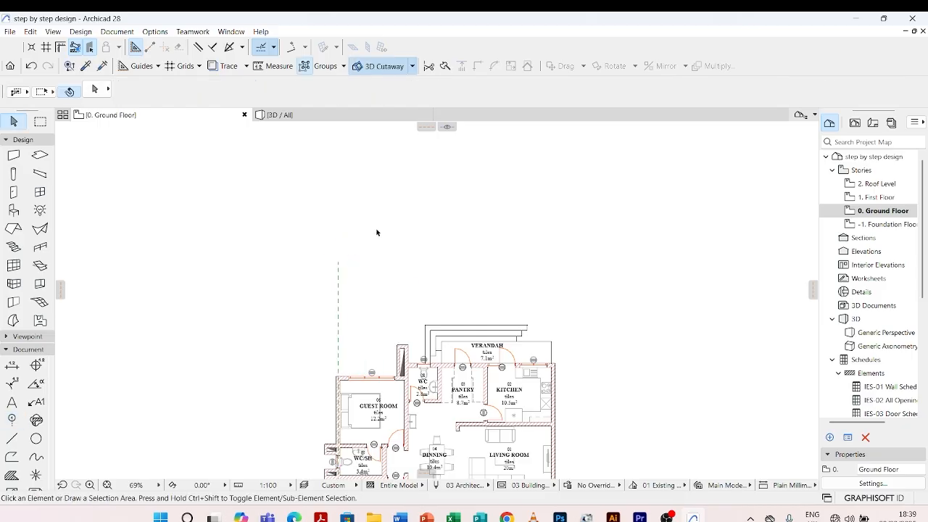
Delete the grid line marked B and reset the automatic naming to start at A
{"action": "scroll", "coordinate": [348, 330], "scroll_direction": "down", "scroll_amount": 4}
{"action": "scroll", "coordinate": [459, 333], "scroll_direction": "up", "scroll_amount": 7}
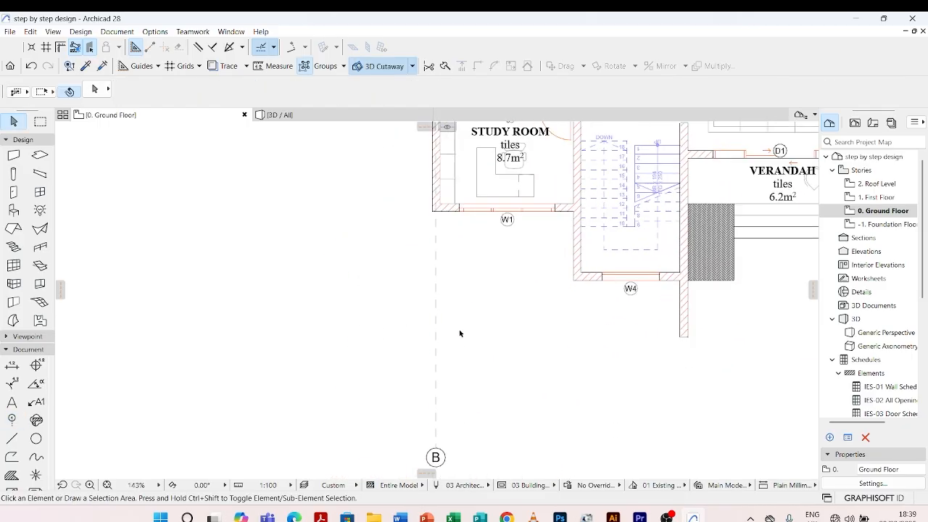
{"action": "left_click", "coordinate": [436, 266]}
{"action": "scroll", "coordinate": [424, 229], "scroll_direction": "down", "scroll_amount": 4}
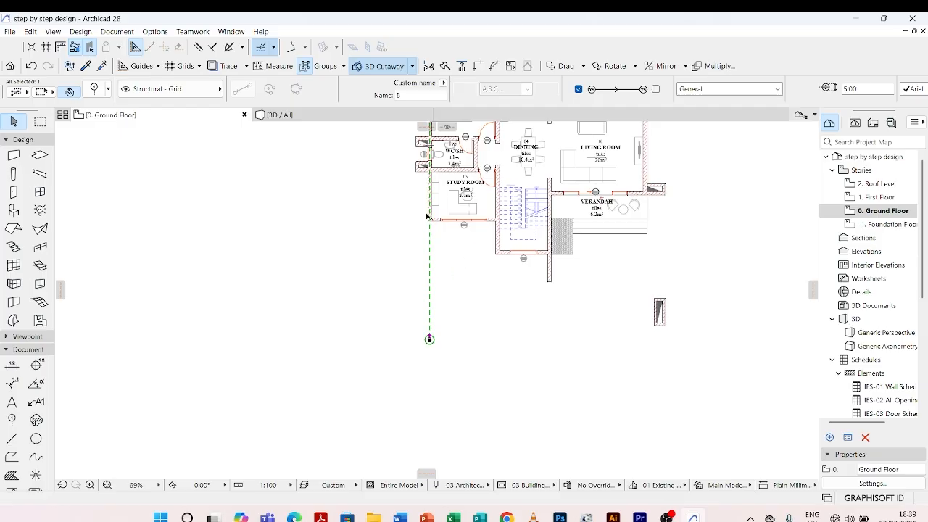
{"action": "scroll", "coordinate": [429, 215], "scroll_direction": "up", "scroll_amount": 3}
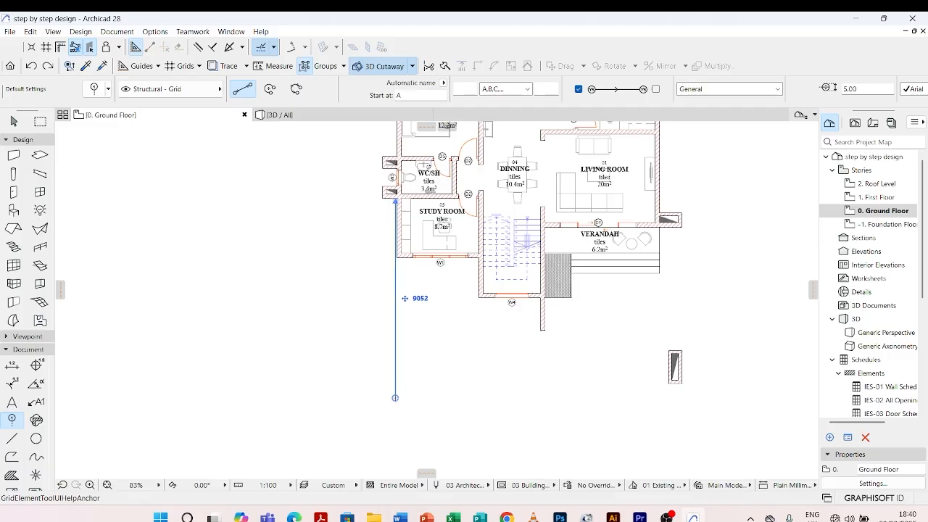
Draw vertical grid line A along the outer study room wall, from about 5784 mm below its corner to above the guest room
{"action": "scroll", "coordinate": [396, 397], "scroll_direction": "up", "scroll_amount": 6}
{"action": "scroll", "coordinate": [421, 419], "scroll_direction": "down", "scroll_amount": 6}
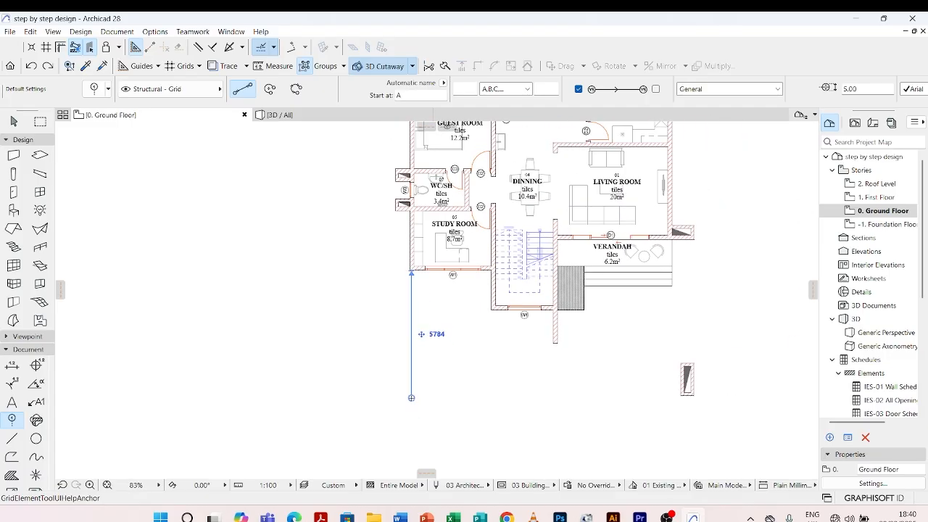
{"action": "left_click", "coordinate": [411, 398]}
{"action": "scroll", "coordinate": [420, 284], "scroll_direction": "down", "scroll_amount": 7}
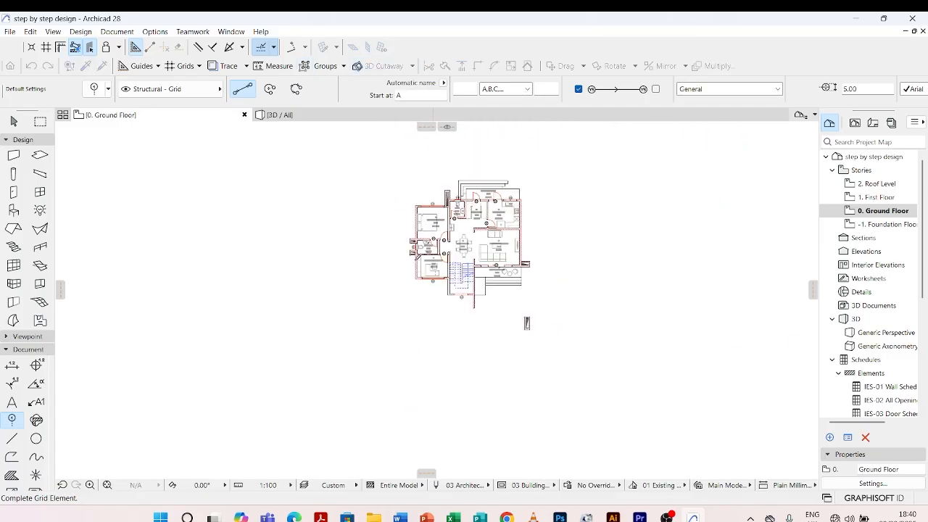
{"action": "left_click", "coordinate": [419, 144]}
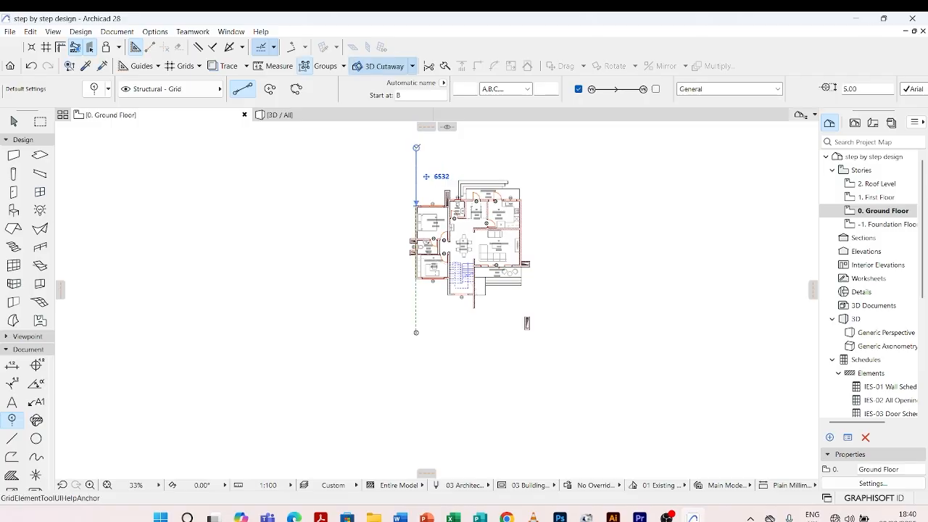
{"action": "key", "text": "Escape"}
Move grid line A horizontally by 20 mm towards the centre of the study room's outer wall
{"action": "scroll", "coordinate": [426, 296], "scroll_direction": "up", "scroll_amount": 10}
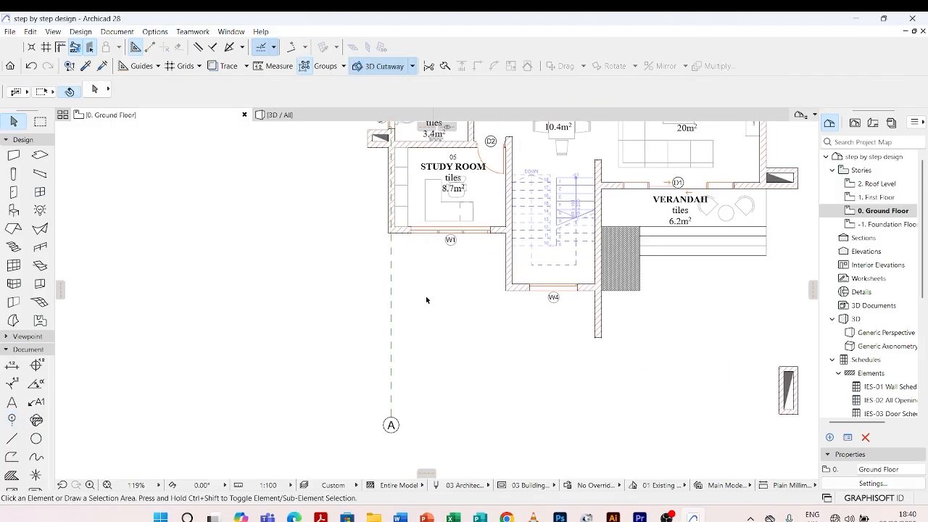
{"action": "scroll", "coordinate": [371, 218], "scroll_direction": "up", "scroll_amount": 6}
{"action": "scroll", "coordinate": [415, 202], "scroll_direction": "up", "scroll_amount": 5}
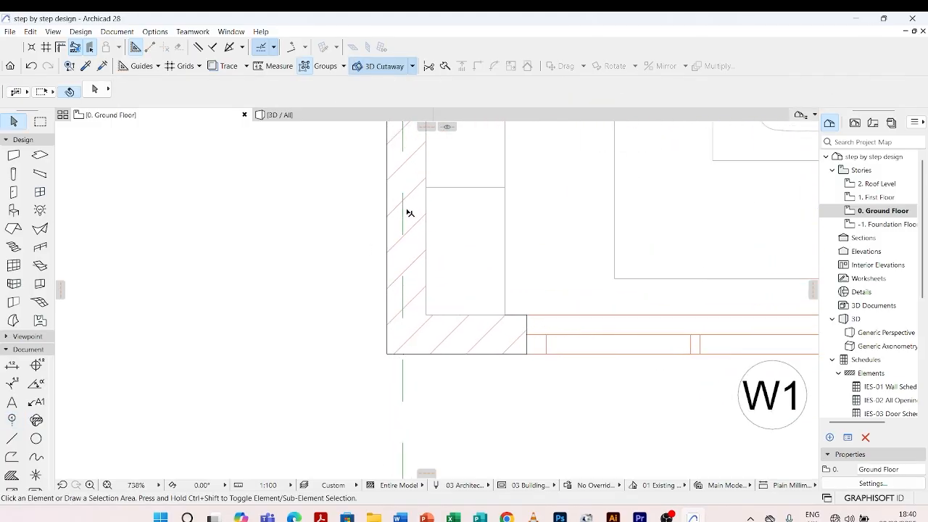
{"action": "left_click", "coordinate": [403, 215]}
{"action": "scroll", "coordinate": [404, 213], "scroll_direction": "up", "scroll_amount": 2}
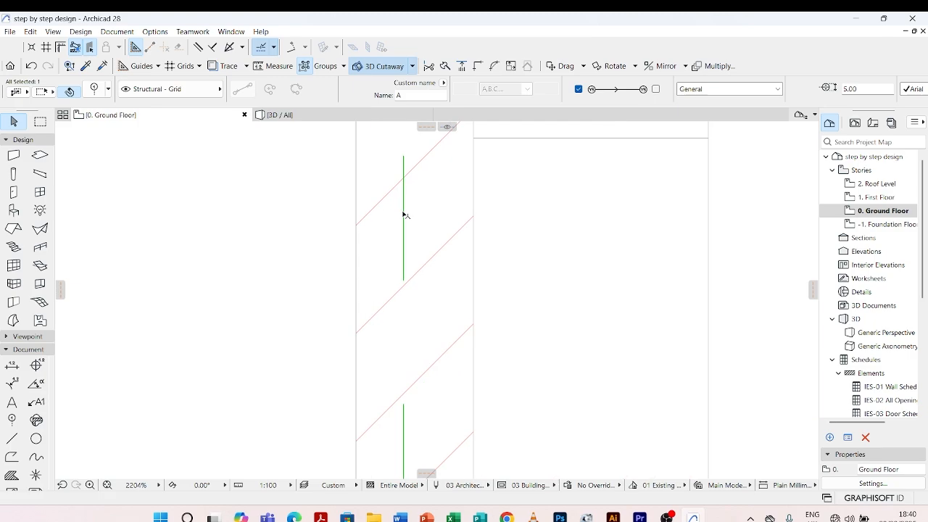
{"action": "middle_click_drag", "start_coordinate": [404, 213], "coordinate": [361, 276]}
{"action": "scroll", "coordinate": [361, 276], "scroll_direction": "up", "scroll_amount": 4}
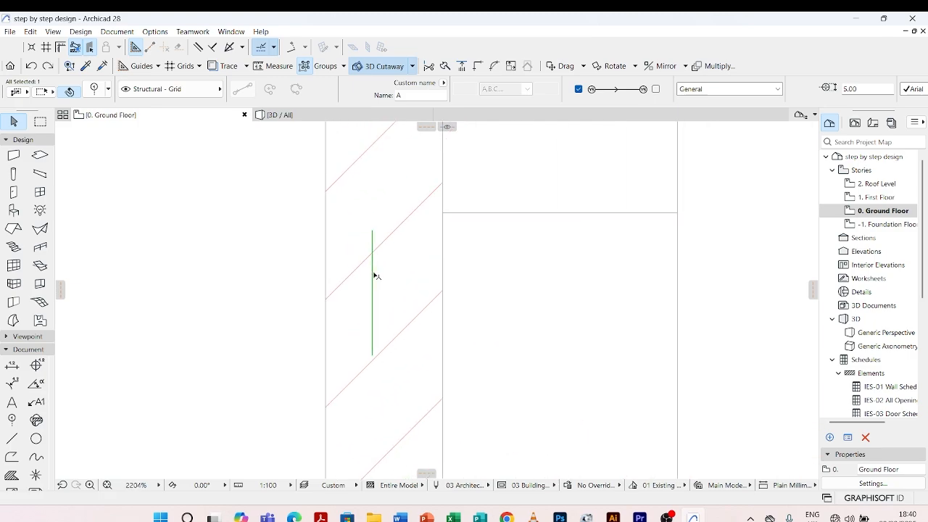
{"action": "key", "text": "ctrl+d"}
{"action": "left_click", "coordinate": [372, 275]}
{"action": "scroll", "coordinate": [384, 269], "scroll_direction": "up", "scroll_amount": 5}
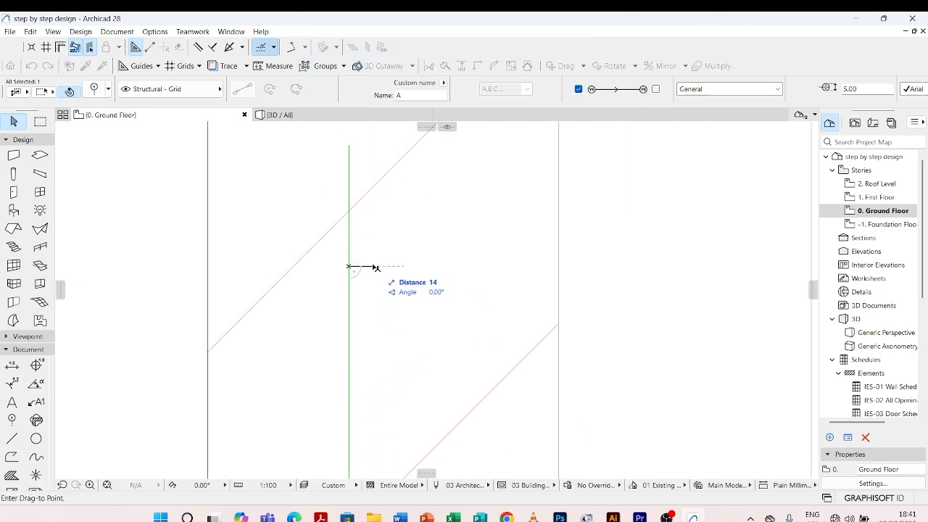
{"action": "scroll", "coordinate": [376, 268], "scroll_direction": "up", "scroll_amount": 3}
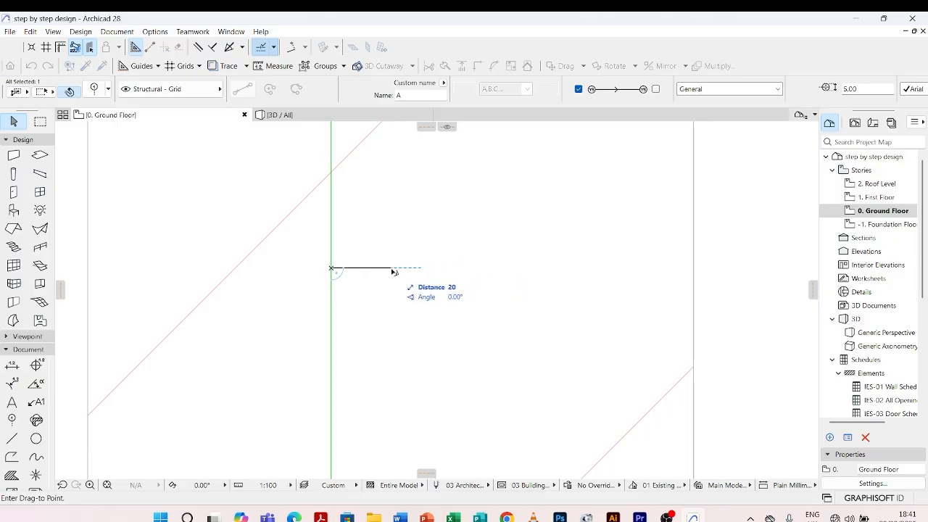
{"action": "scroll", "coordinate": [393, 272], "scroll_direction": "up", "scroll_amount": 2}
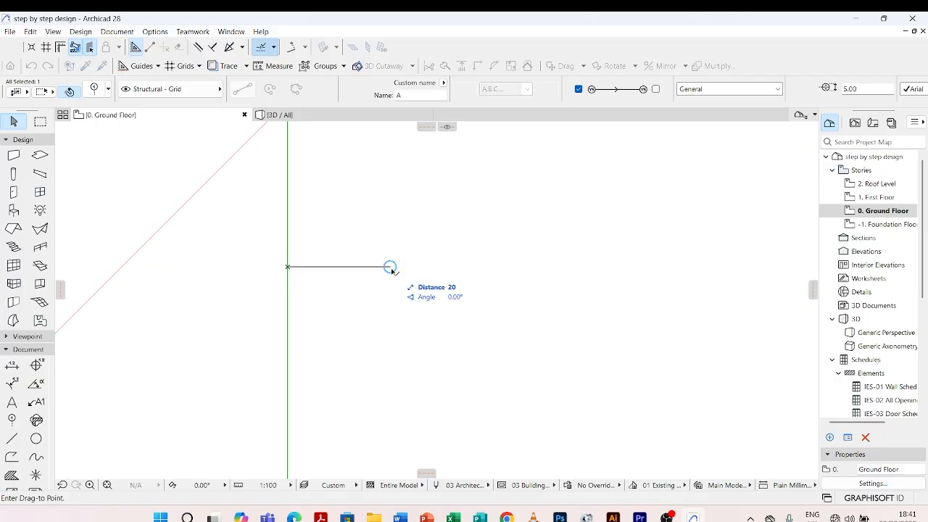
{"action": "key", "text": "Escape"}
{"action": "scroll", "coordinate": [391, 270], "scroll_direction": "down", "scroll_amount": 6}
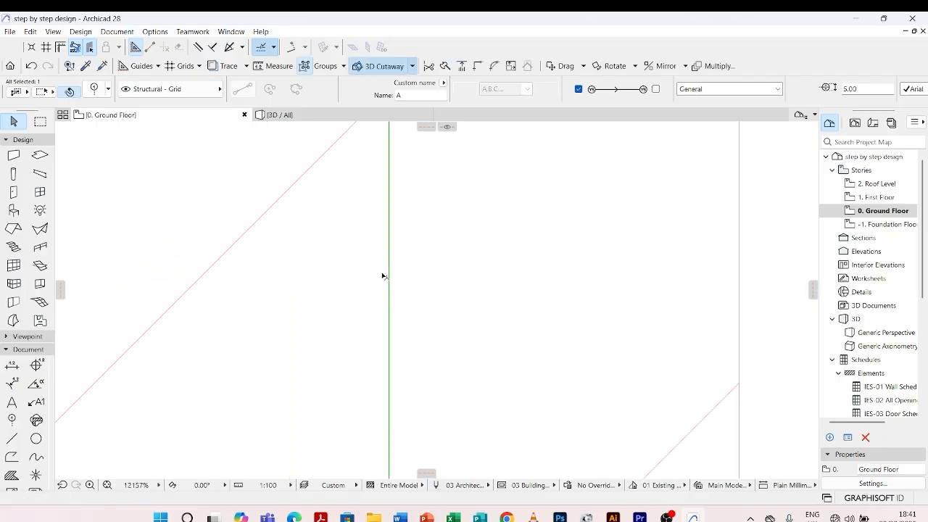
{"action": "scroll", "coordinate": [375, 269], "scroll_direction": "down", "scroll_amount": 9}
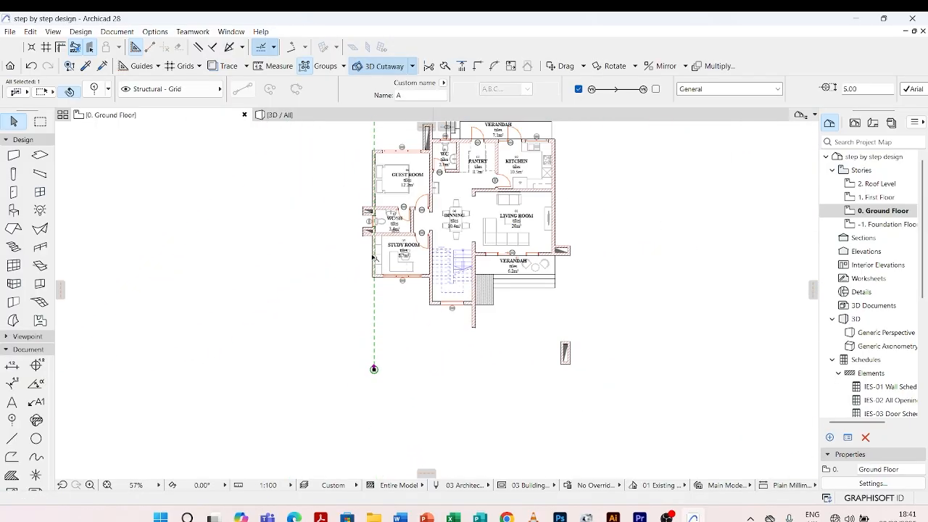
Try renaming grid line A to J and undo the name change
{"action": "key", "text": "Escape"}
{"action": "scroll", "coordinate": [358, 390], "scroll_direction": "up", "scroll_amount": 3}
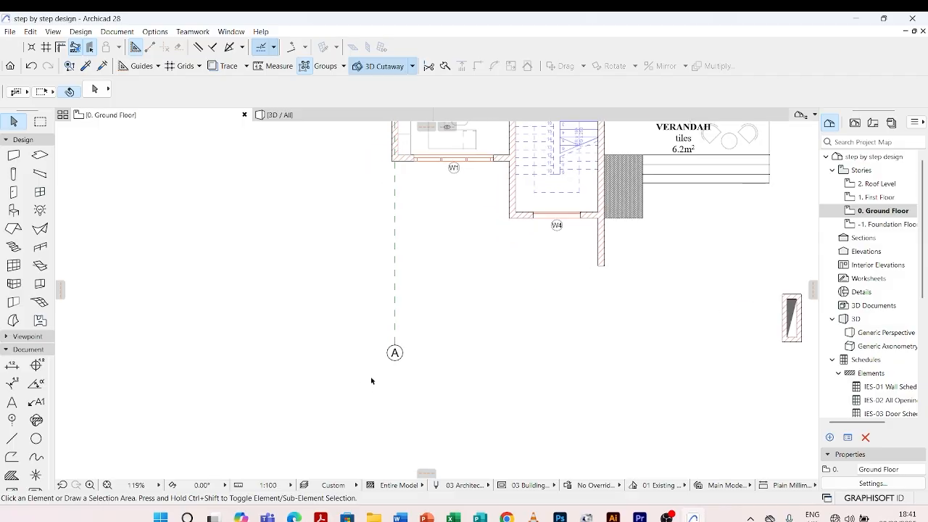
{"action": "scroll", "coordinate": [424, 356], "scroll_direction": "down", "scroll_amount": 3}
{"action": "scroll", "coordinate": [427, 332], "scroll_direction": "up", "scroll_amount": 3}
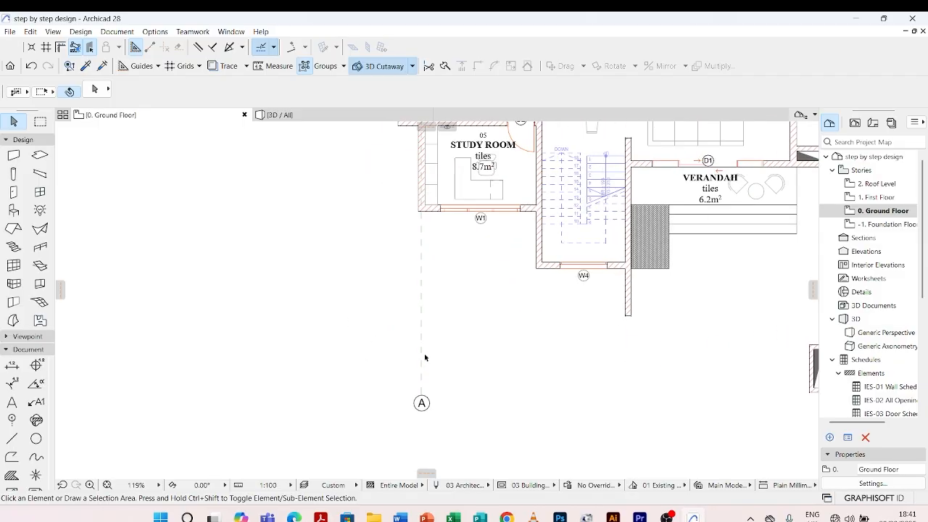
{"action": "scroll", "coordinate": [429, 290], "scroll_direction": "up", "scroll_amount": 4}
{"action": "scroll", "coordinate": [425, 276], "scroll_direction": "down", "scroll_amount": 1}
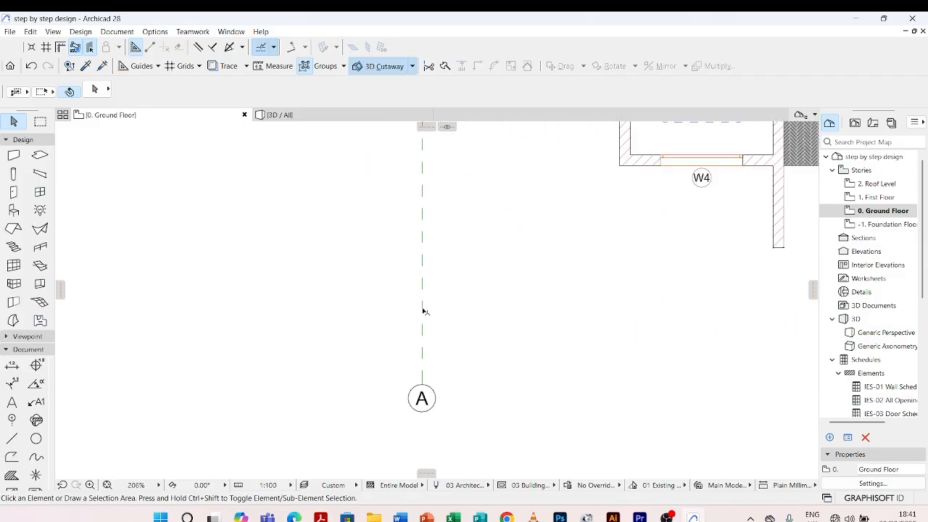
{"action": "left_click", "coordinate": [423, 311]}
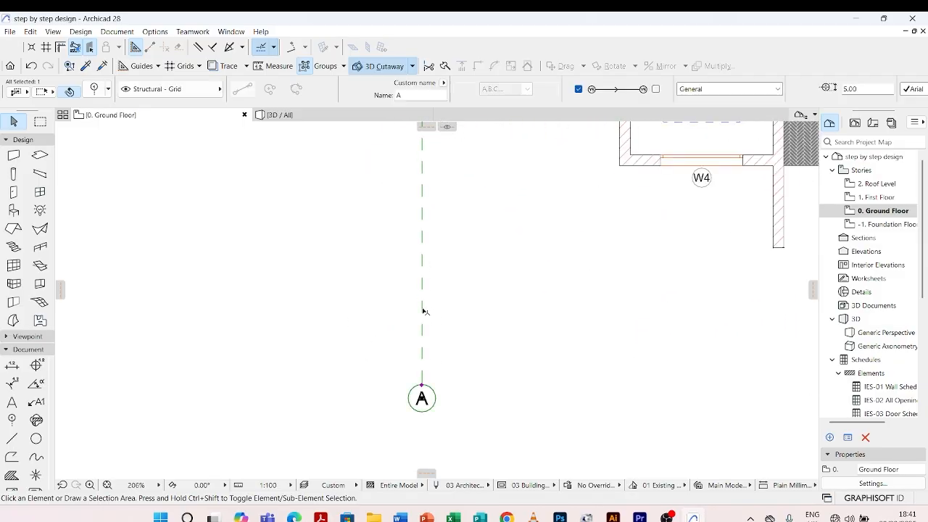
{"action": "left_click", "coordinate": [412, 95]}
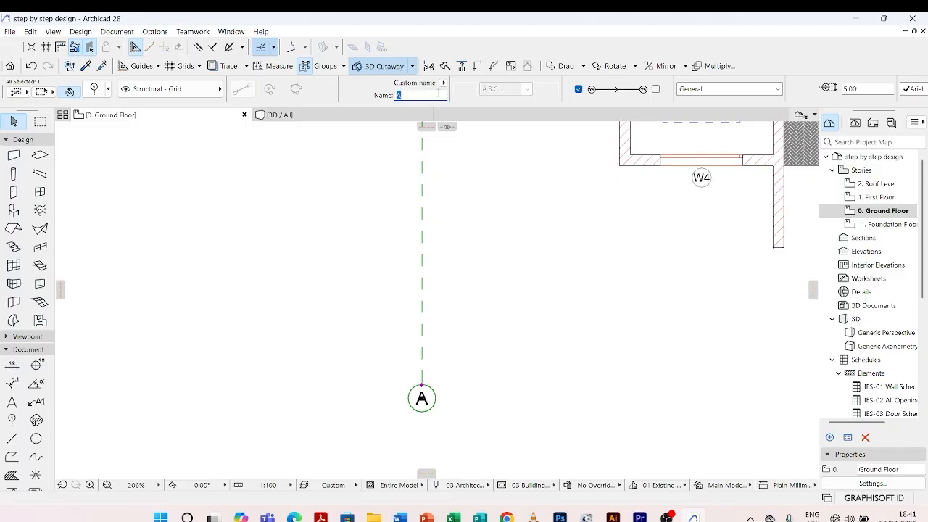
{"action": "type", "text": "J"}
{"action": "left_click", "coordinate": [508, 350]}
{"action": "scroll", "coordinate": [422, 404], "scroll_direction": "up", "scroll_amount": 5}
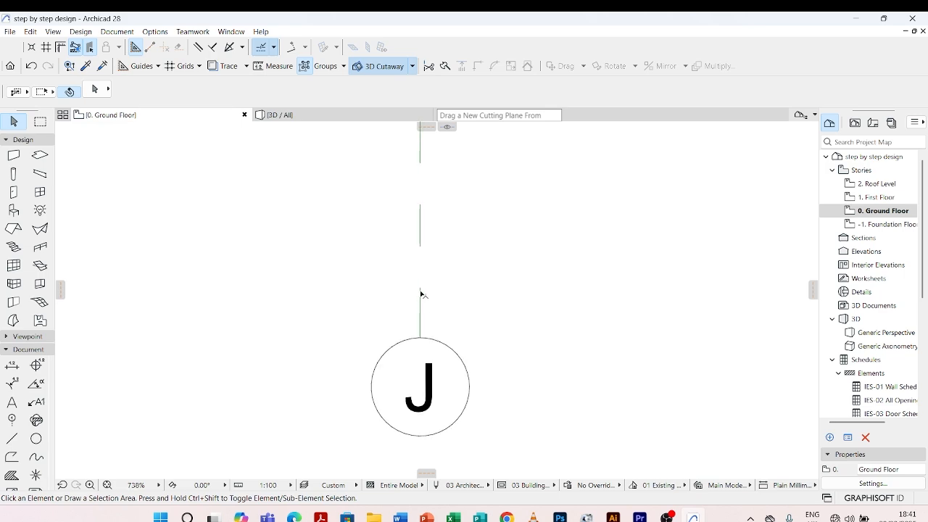
{"action": "key", "text": "ctrl+z"}
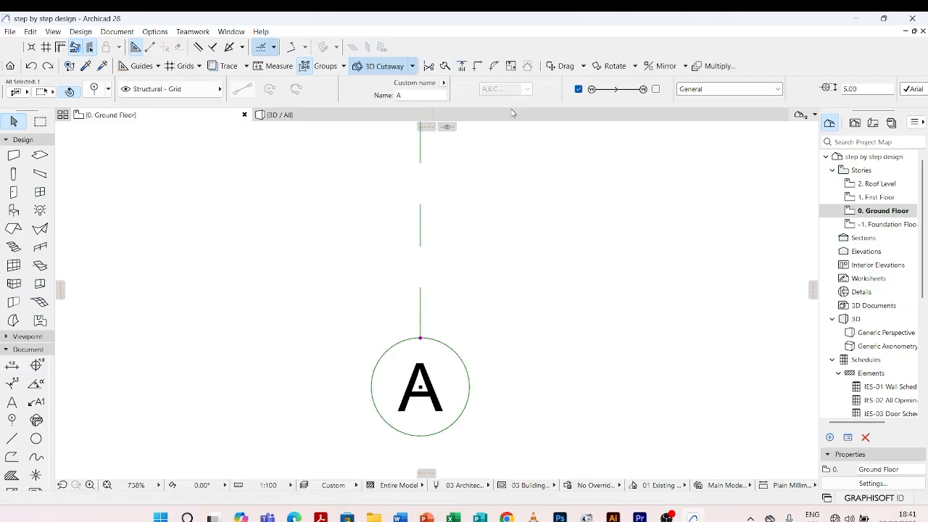
Enable the second marker of grid line A so that it carries a bubble at both ends
{"action": "scroll", "coordinate": [510, 371], "scroll_direction": "down", "scroll_amount": 5}
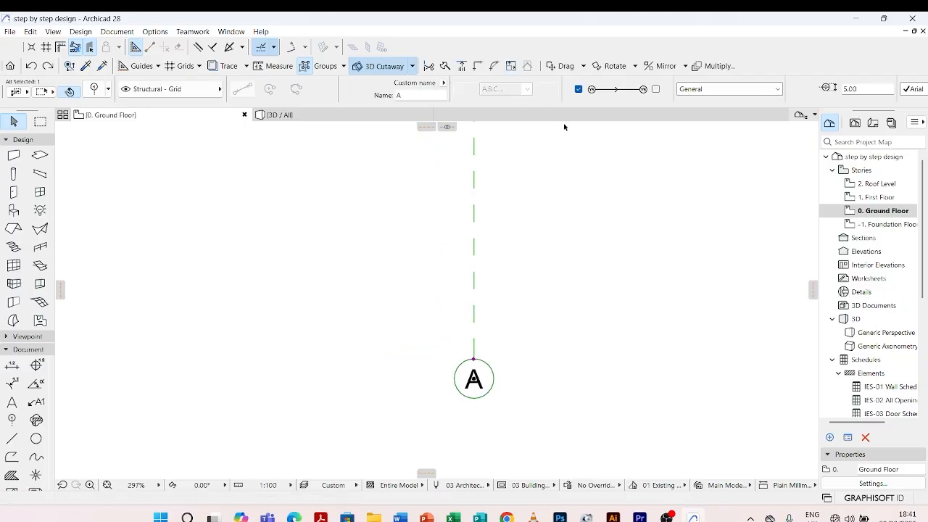
{"action": "left_click", "coordinate": [656, 89]}
{"action": "left_click", "coordinate": [657, 89]}
{"action": "scroll", "coordinate": [460, 413], "scroll_direction": "down", "scroll_amount": 6}
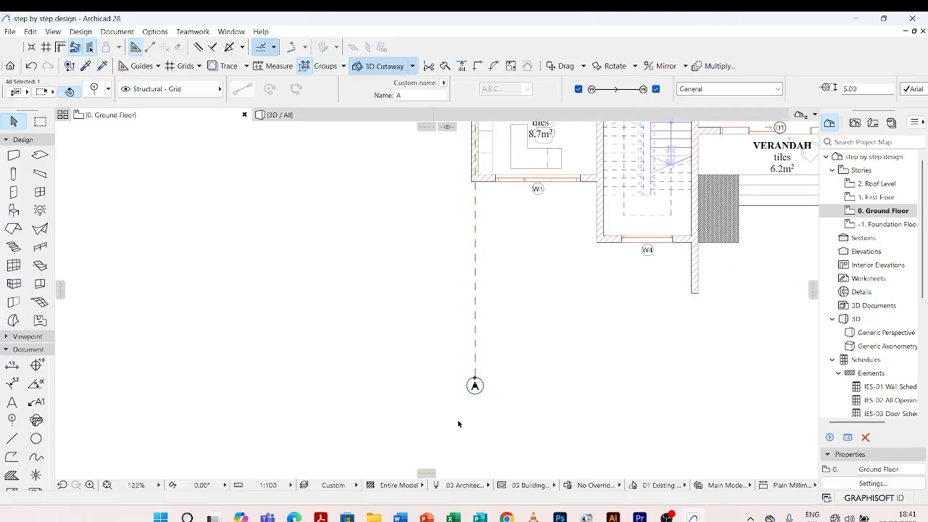
{"action": "scroll", "coordinate": [478, 149], "scroll_direction": "up", "scroll_amount": 8}
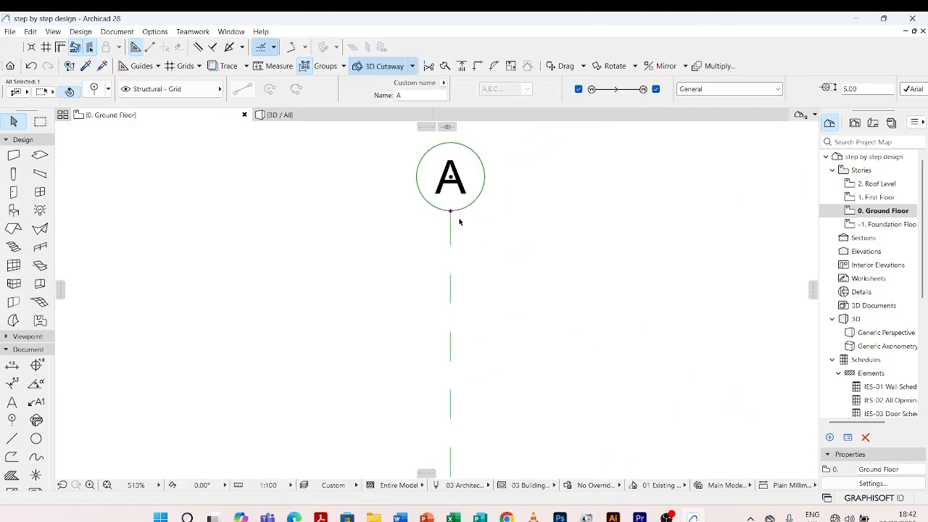
{"action": "left_click", "coordinate": [417, 220]}
{"action": "scroll", "coordinate": [426, 218], "scroll_direction": "down", "scroll_amount": 7}
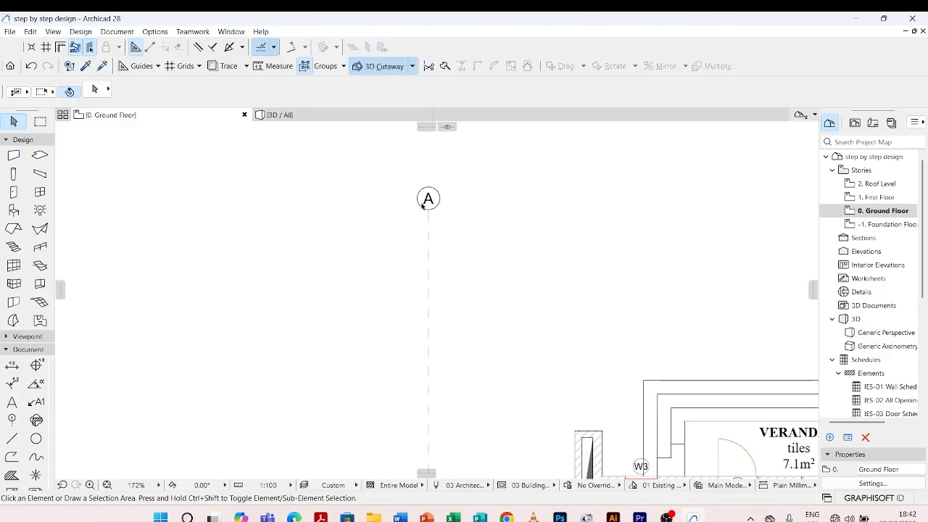
Set the text height of grid line A's markers to 2 mm
{"action": "left_click", "coordinate": [425, 241]}
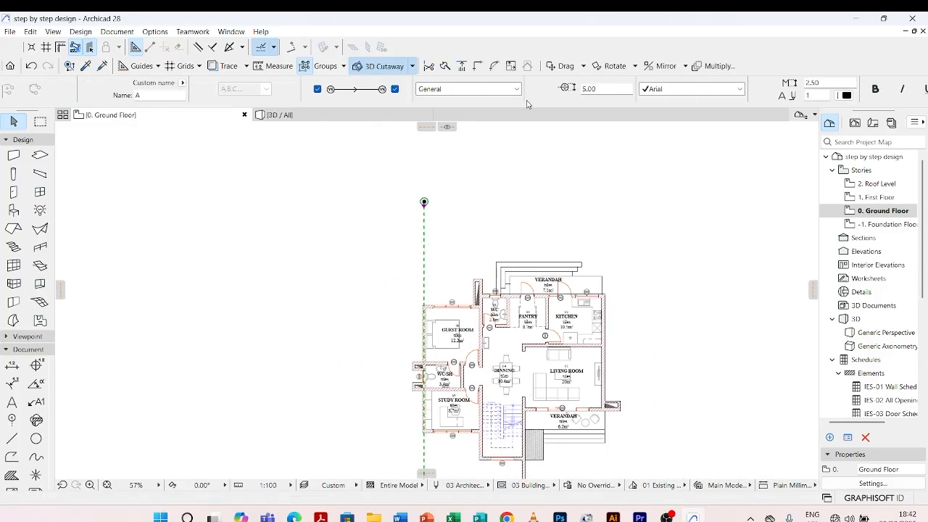
{"action": "scroll", "coordinate": [551, 95], "scroll_direction": "down", "scroll_amount": 2}
{"action": "scroll", "coordinate": [435, 197], "scroll_direction": "up", "scroll_amount": 4}
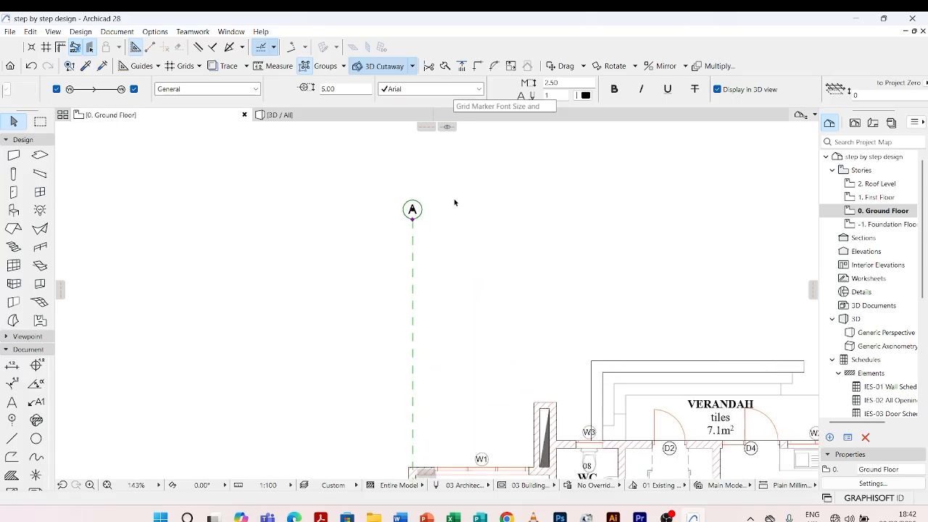
{"action": "double_click", "coordinate": [562, 84]}
{"action": "type", "text": "2"}
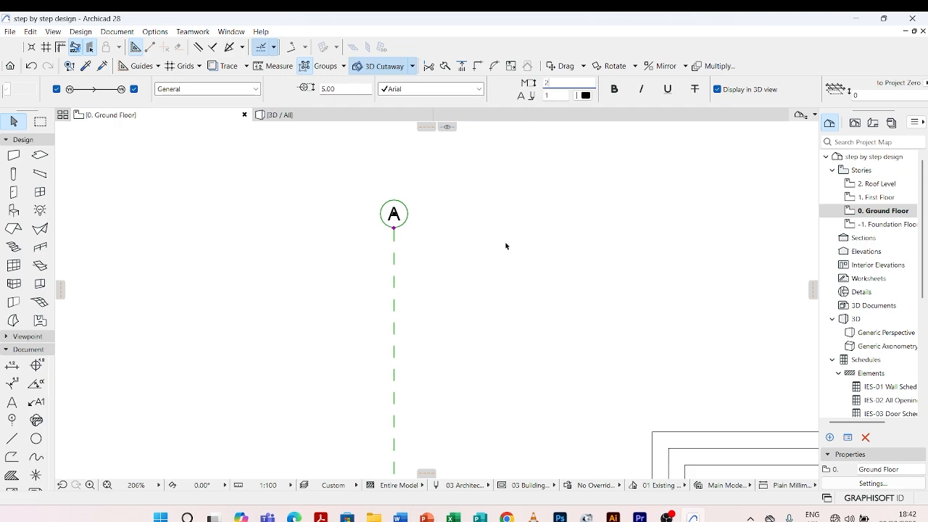
{"action": "left_click", "coordinate": [505, 245]}
{"action": "scroll", "coordinate": [401, 226], "scroll_direction": "up", "scroll_amount": 5}
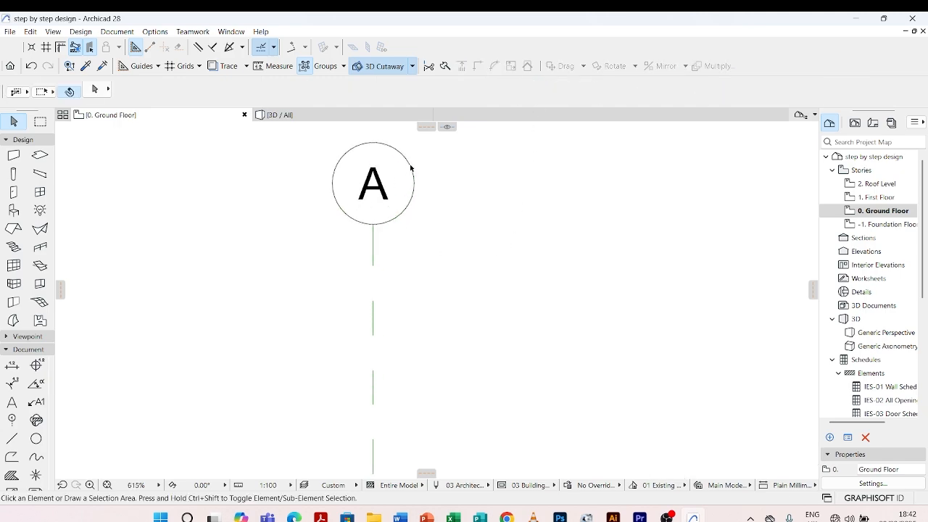
Change the text pen of grid line A's markers to red pen 20
{"action": "left_click", "coordinate": [373, 235]}
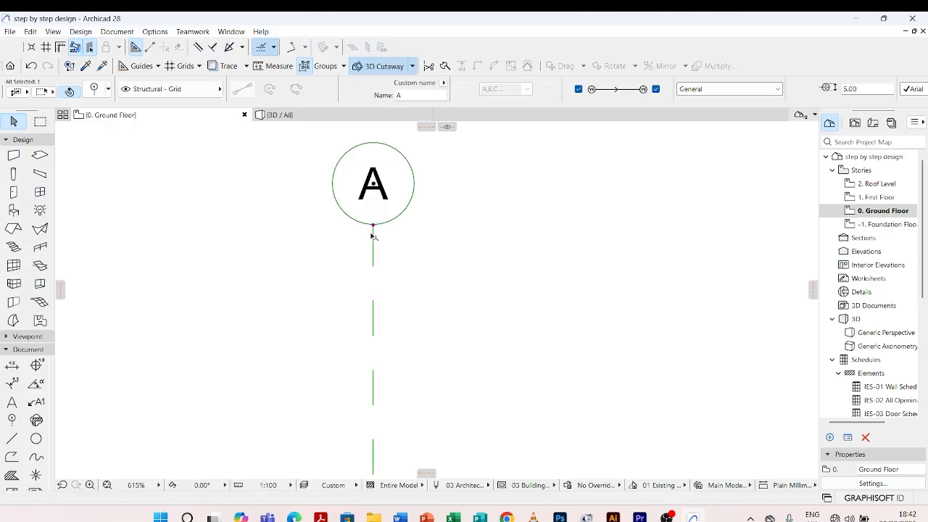
{"action": "left_click", "coordinate": [585, 96]}
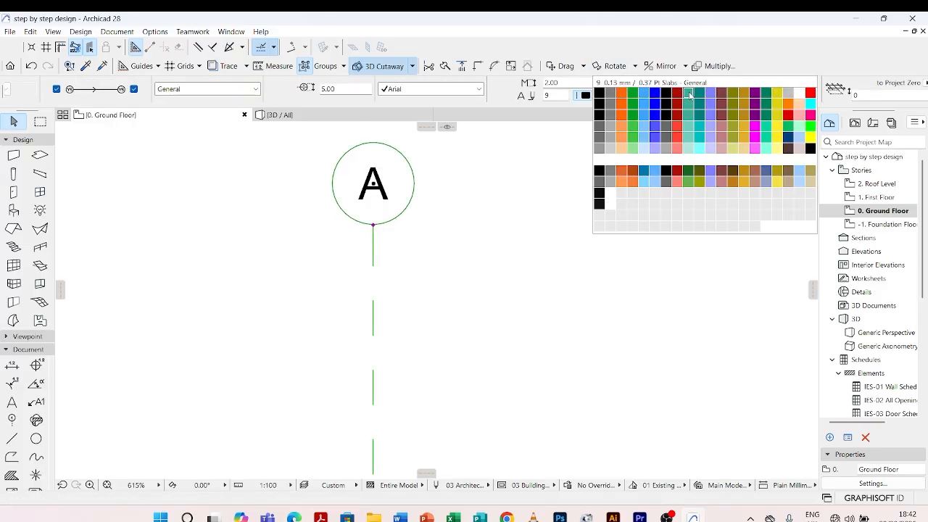
{"action": "left_click", "coordinate": [811, 95]}
{"action": "left_click", "coordinate": [539, 259]}
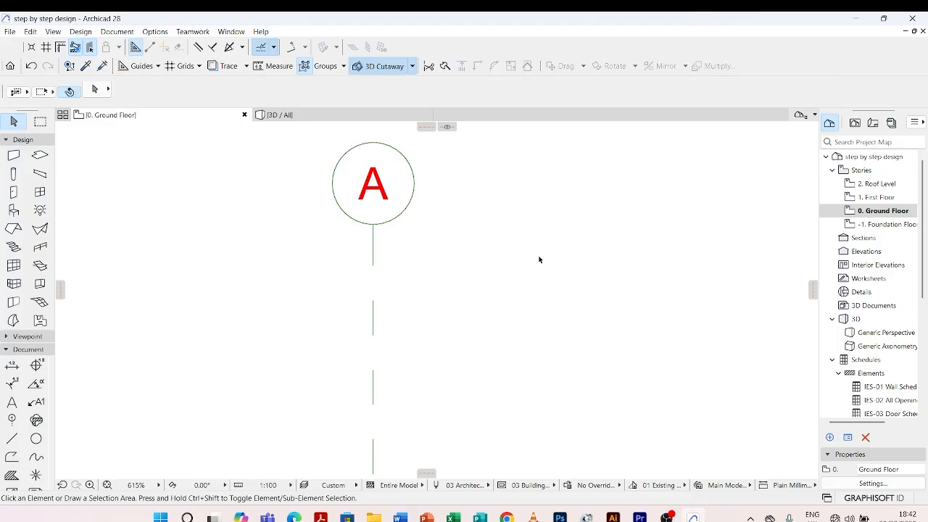
{"action": "scroll", "coordinate": [342, 175], "scroll_direction": "down", "scroll_amount": 3}
{"action": "scroll", "coordinate": [377, 174], "scroll_direction": "down", "scroll_amount": 5}
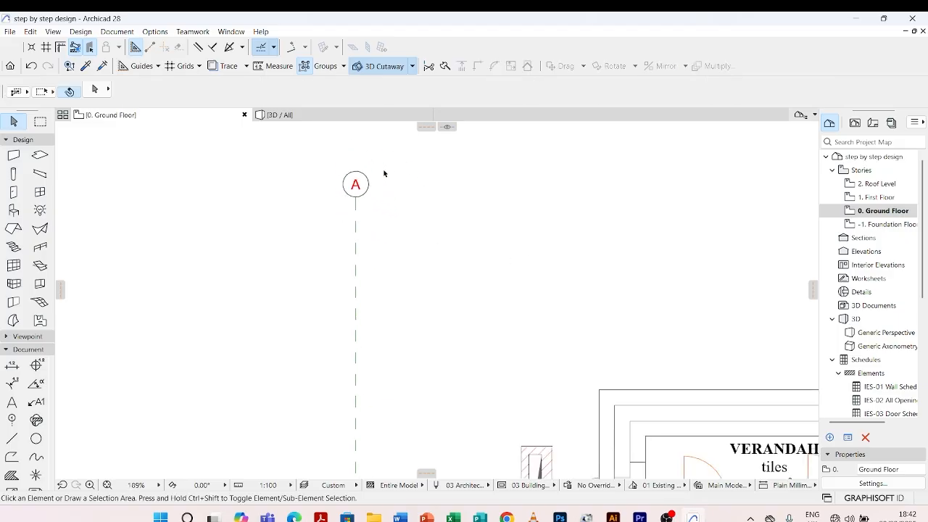
Change the floor plan line type of grid line A to Solid Line in its selection settings
{"action": "scroll", "coordinate": [374, 209], "scroll_direction": "up", "scroll_amount": 4}
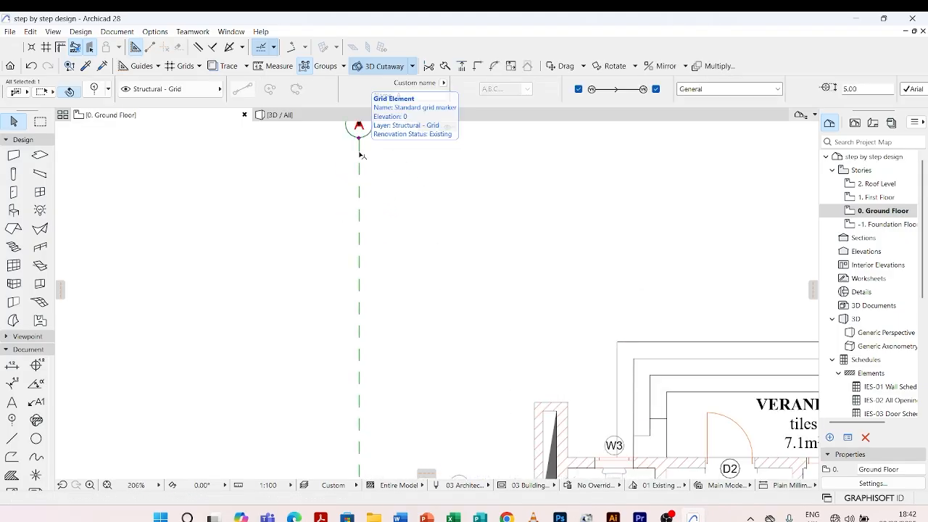
{"action": "left_click", "coordinate": [358, 139]}
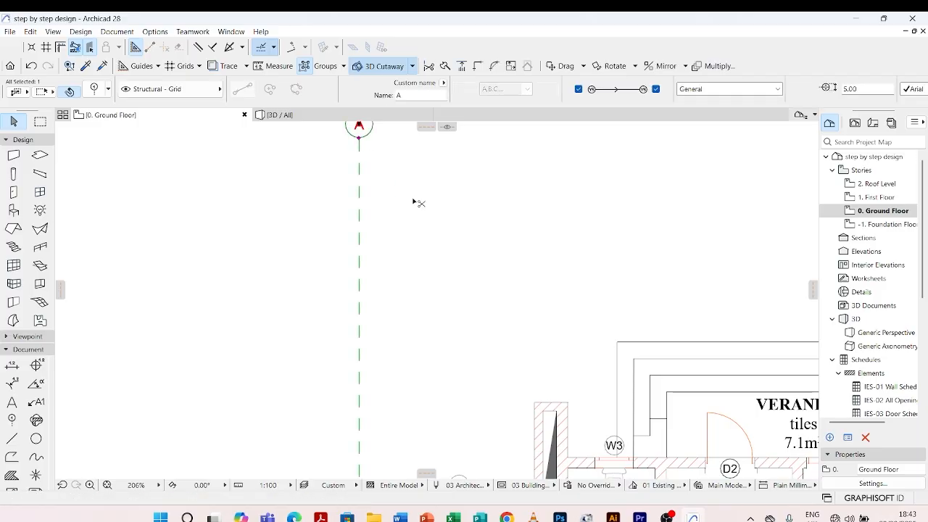
{"action": "key", "text": "ctrl+t"}
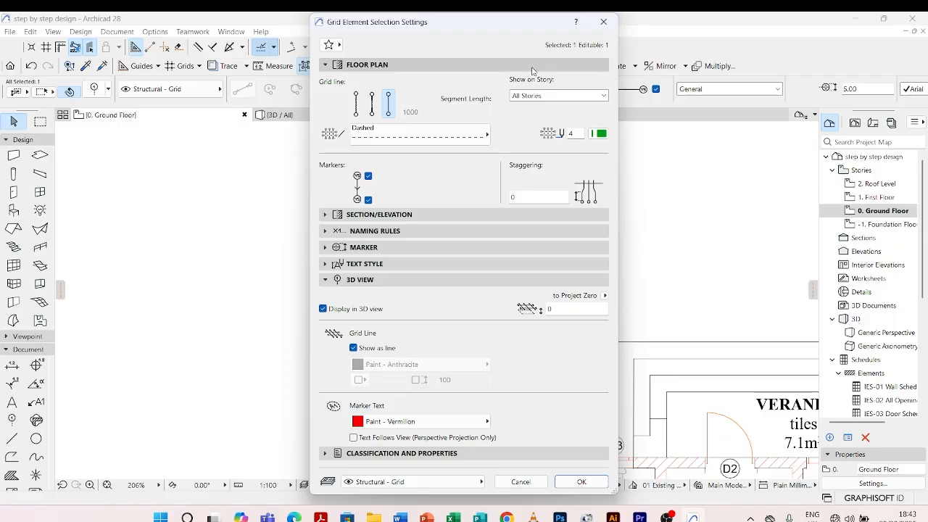
{"action": "left_click_drag", "start_coordinate": [516, 23], "coordinate": [653, 67]}
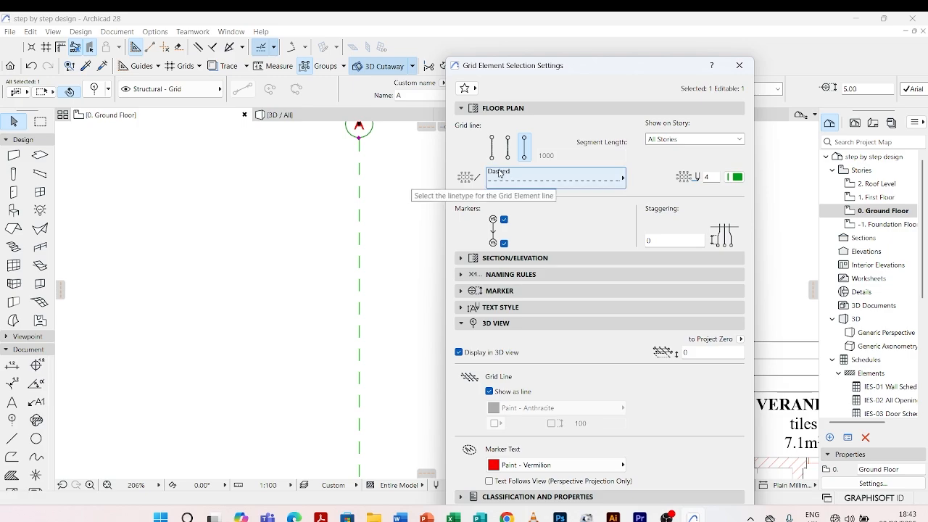
{"action": "left_click", "coordinate": [619, 178]}
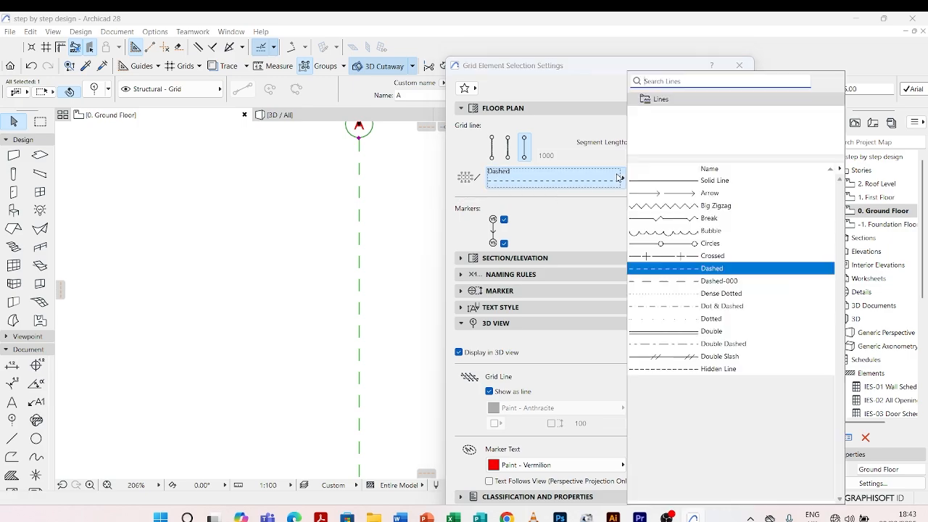
{"action": "left_click", "coordinate": [703, 187]}
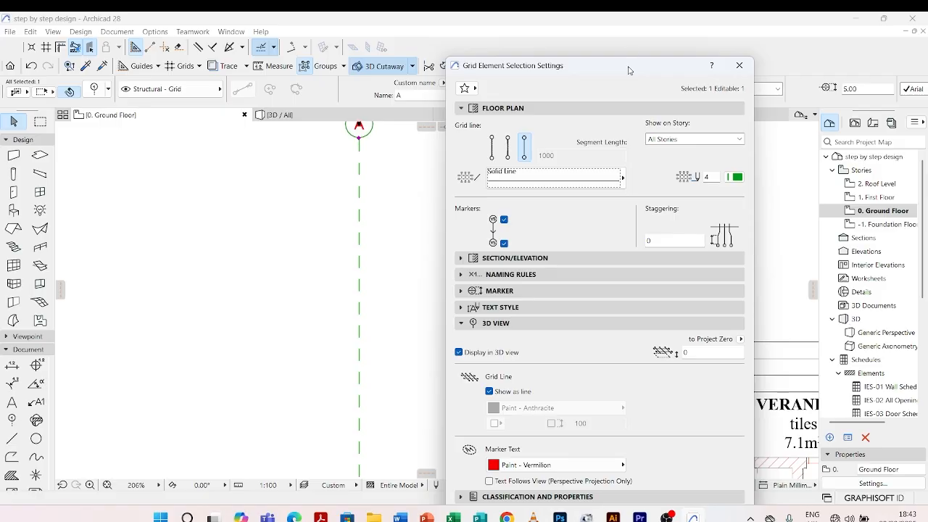
{"action": "left_click_drag", "start_coordinate": [628, 66], "coordinate": [635, 26]}
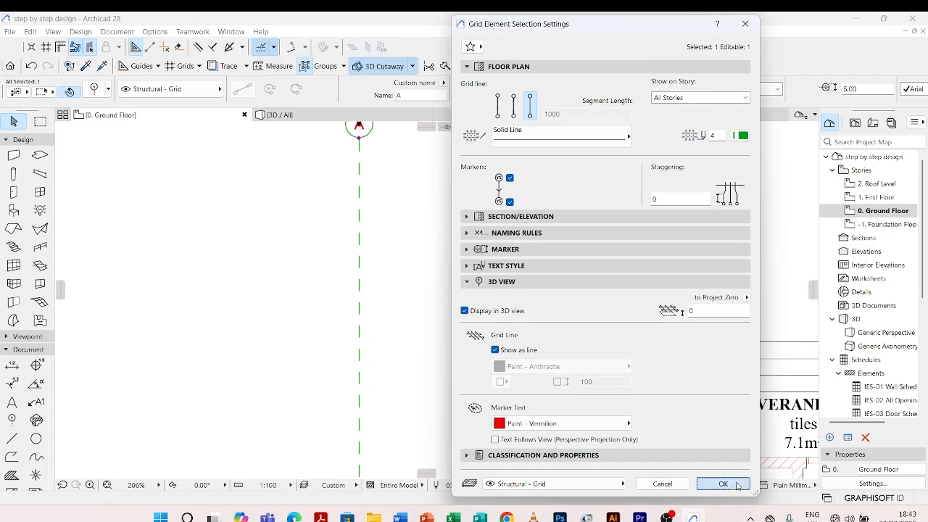
{"action": "left_click", "coordinate": [723, 483]}
{"action": "scroll", "coordinate": [354, 165], "scroll_direction": "up", "scroll_amount": 2}
{"action": "scroll", "coordinate": [353, 165], "scroll_direction": "up", "scroll_amount": 1}
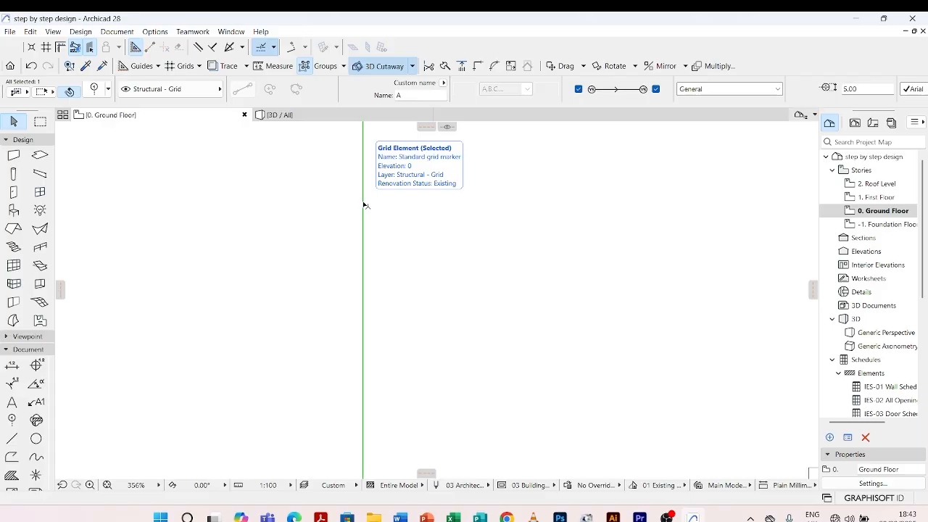
Set the floor plan line pen of grid line A to black pen 1, 0.13 mm
{"action": "double_click", "coordinate": [365, 206]}
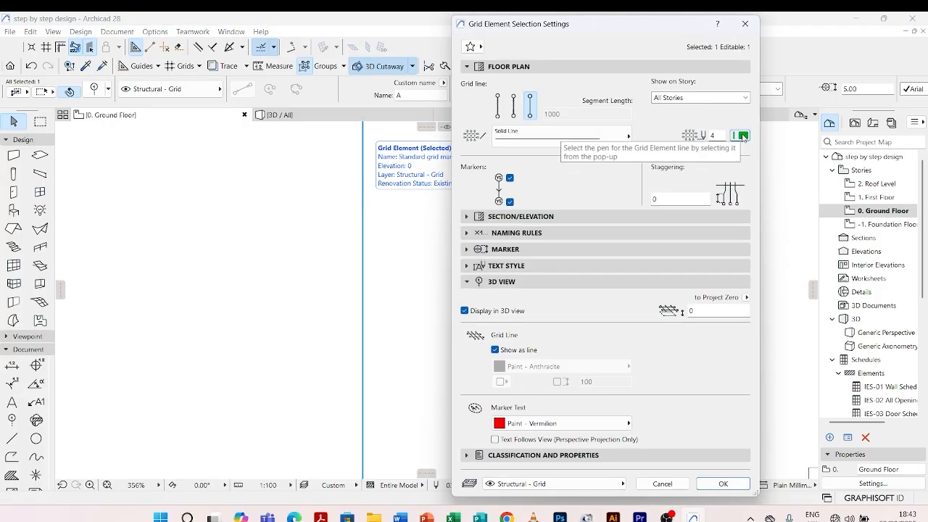
{"action": "left_click", "coordinate": [742, 136]}
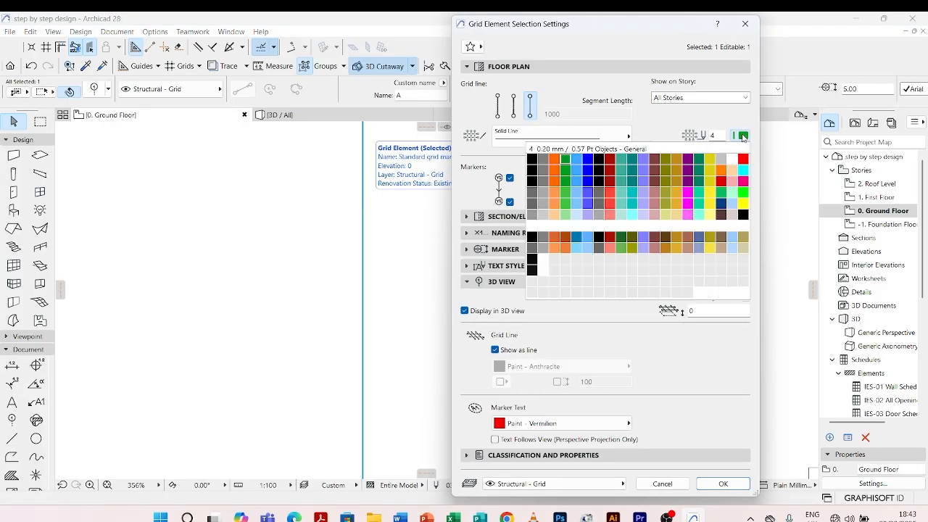
{"action": "left_click", "coordinate": [532, 158]}
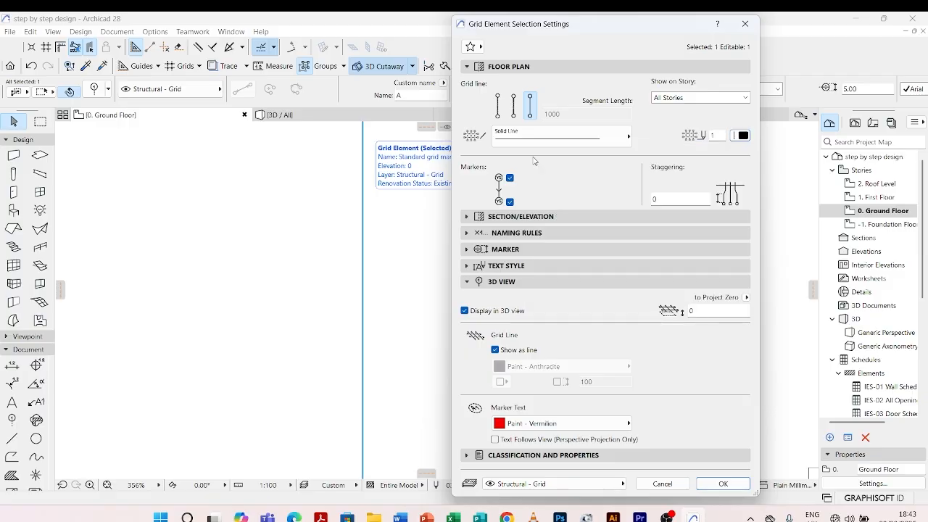
{"action": "left_click", "coordinate": [723, 483]}
{"action": "scroll", "coordinate": [444, 307], "scroll_direction": "down", "scroll_amount": 1}
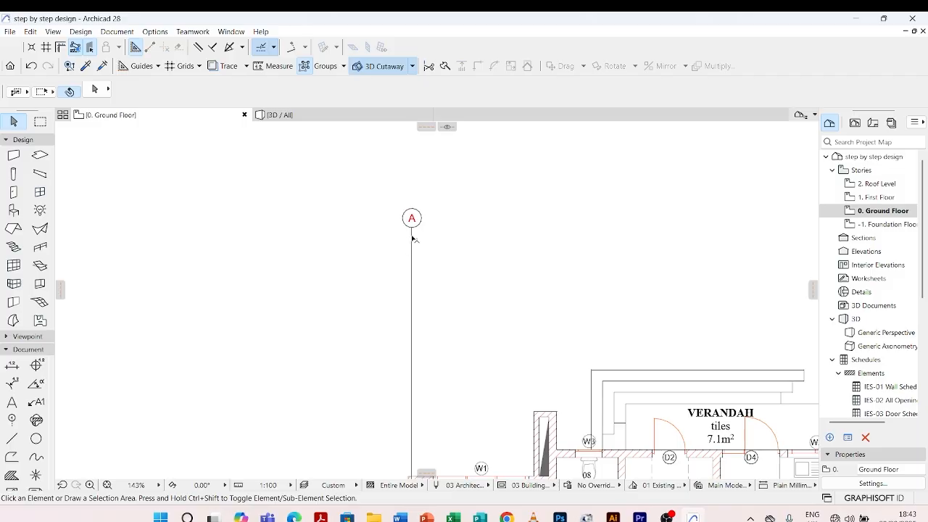
Review grid line A's section/elevation and naming settings, and set its marker size to 4 mm
{"action": "left_click", "coordinate": [411, 238]}
{"action": "double_click", "coordinate": [411, 238]}
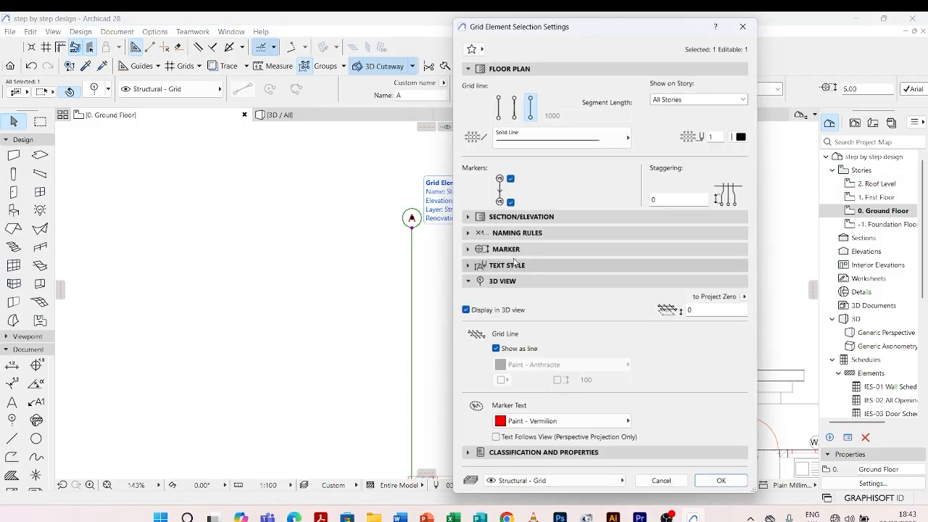
{"action": "left_click", "coordinate": [473, 217]}
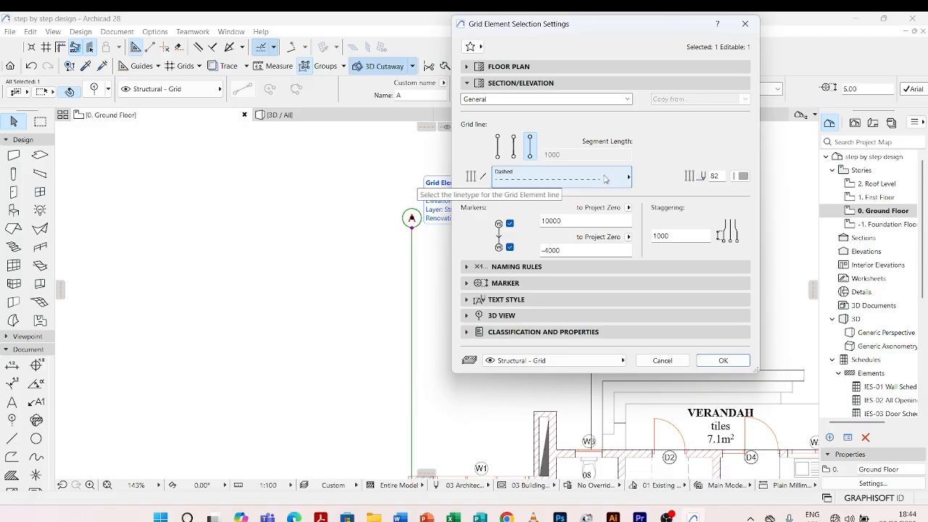
{"action": "left_click", "coordinate": [465, 267]}
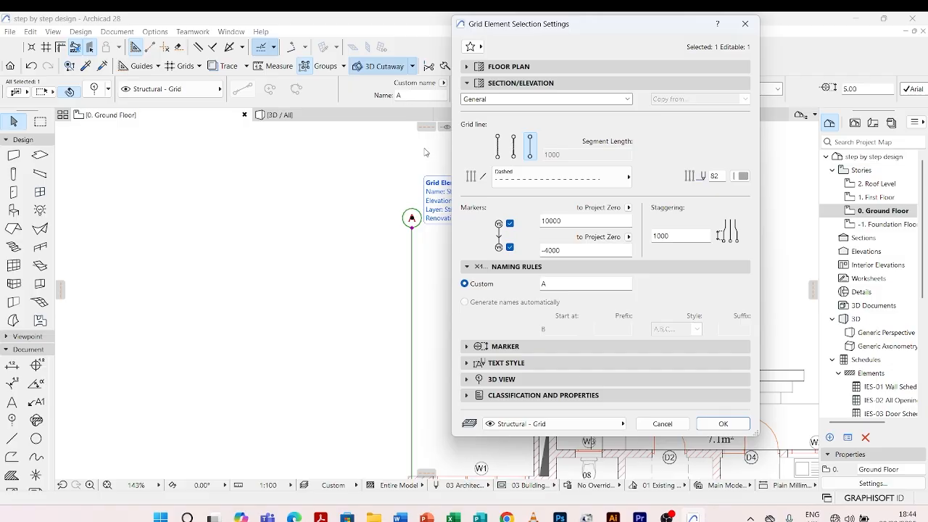
{"action": "left_click", "coordinate": [471, 346]}
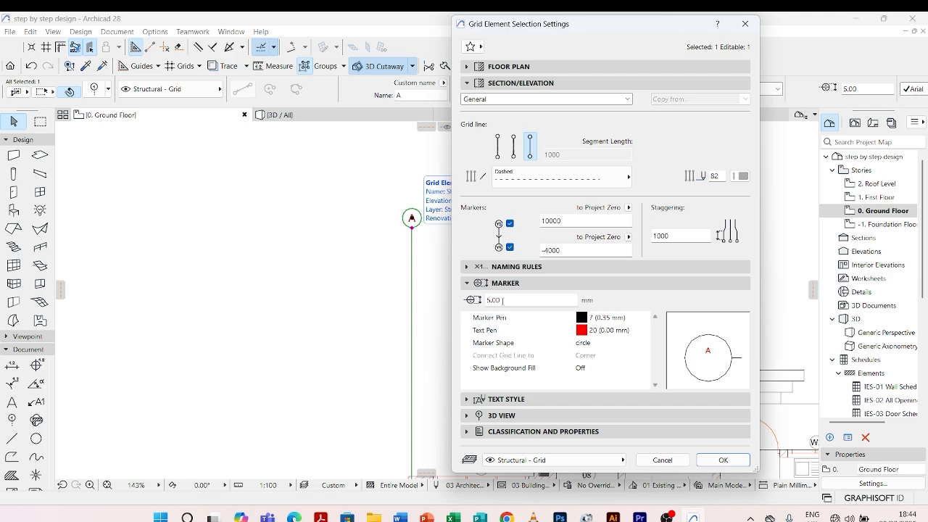
{"action": "left_click", "coordinate": [503, 300]}
{"action": "type", "text": "4"}
{"action": "left_click", "coordinate": [723, 460]}
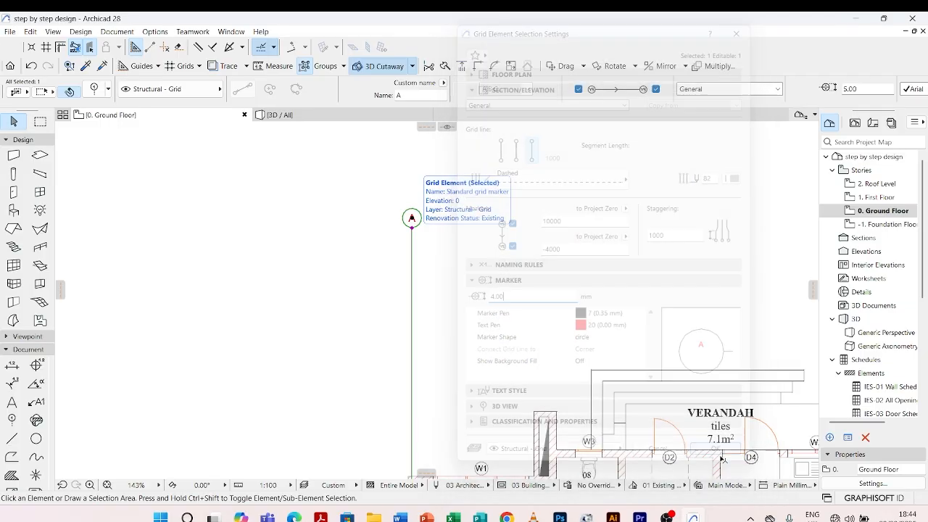
Review grid line A's marker and its text style settings, keeping Arial as the marker font
{"action": "scroll", "coordinate": [401, 191], "scroll_direction": "up", "scroll_amount": 3}
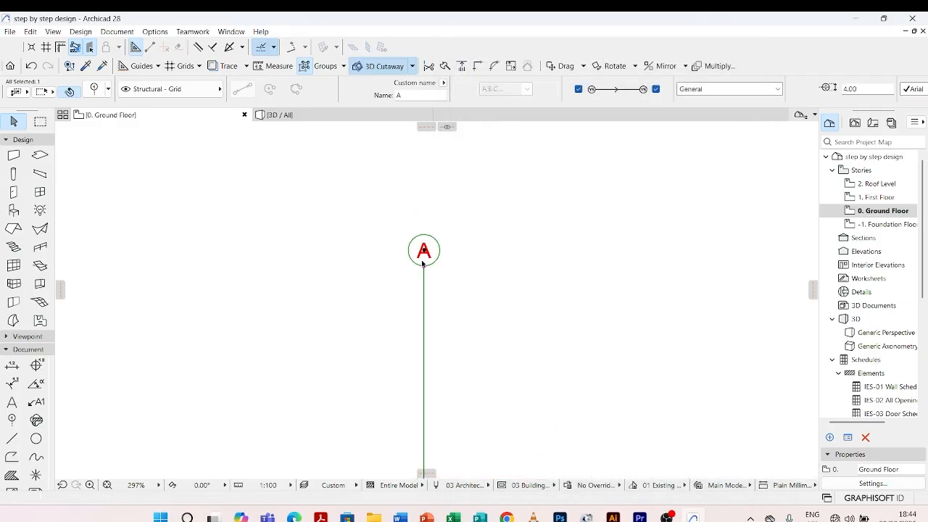
{"action": "scroll", "coordinate": [389, 193], "scroll_direction": "down", "scroll_amount": 5}
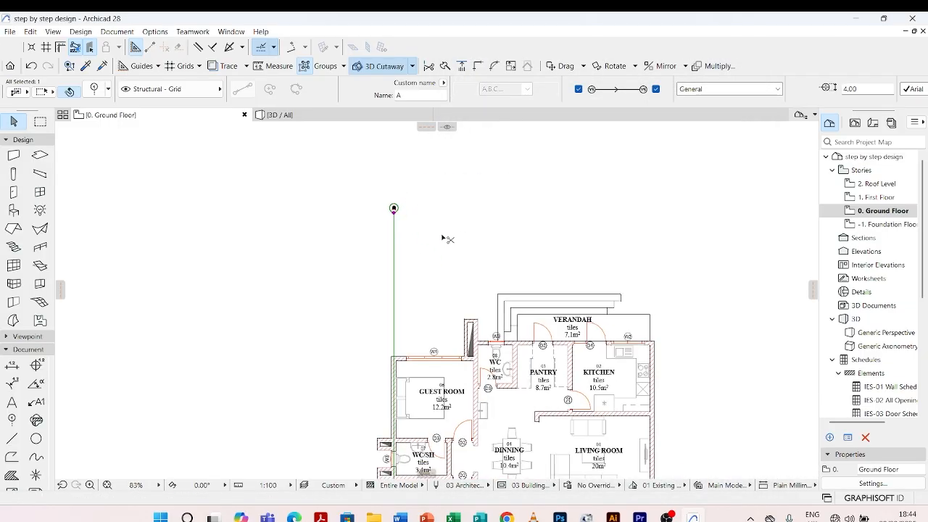
{"action": "key", "text": "ctrl+t"}
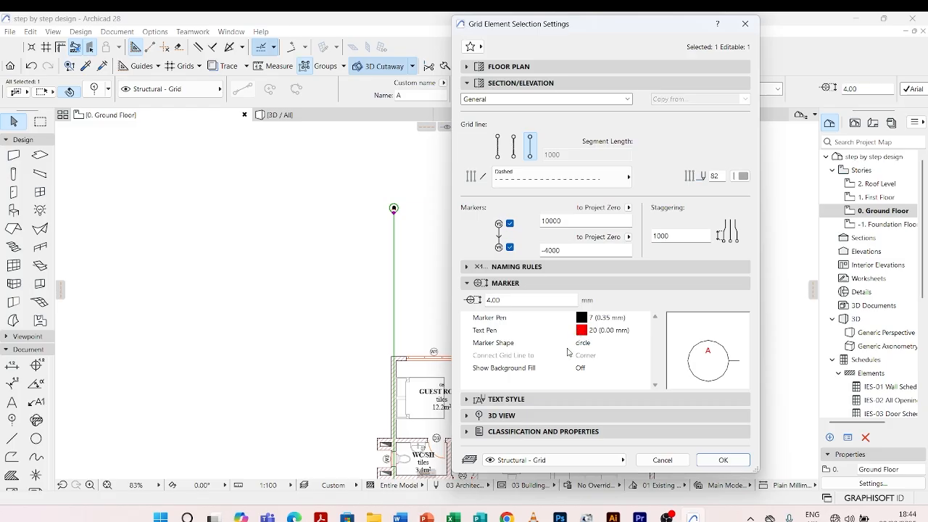
{"action": "left_click", "coordinate": [493, 399]}
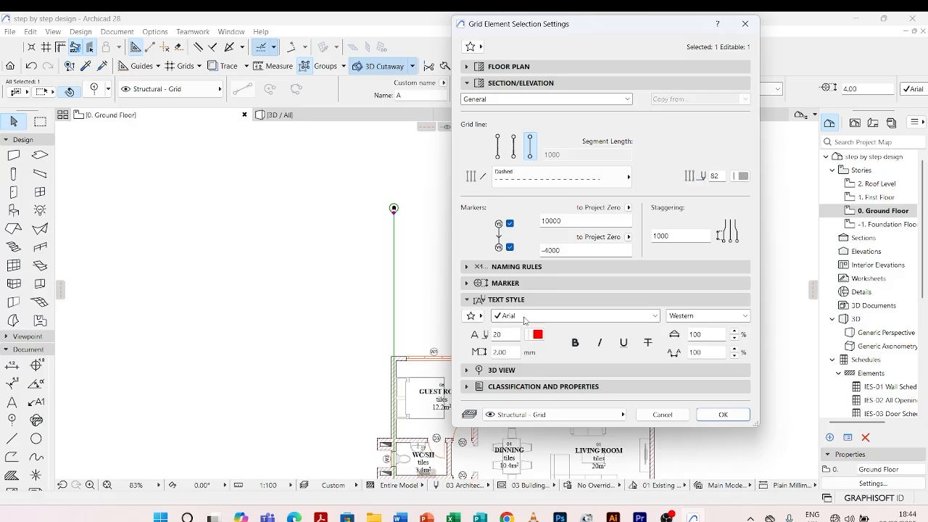
{"action": "left_click", "coordinate": [653, 316]}
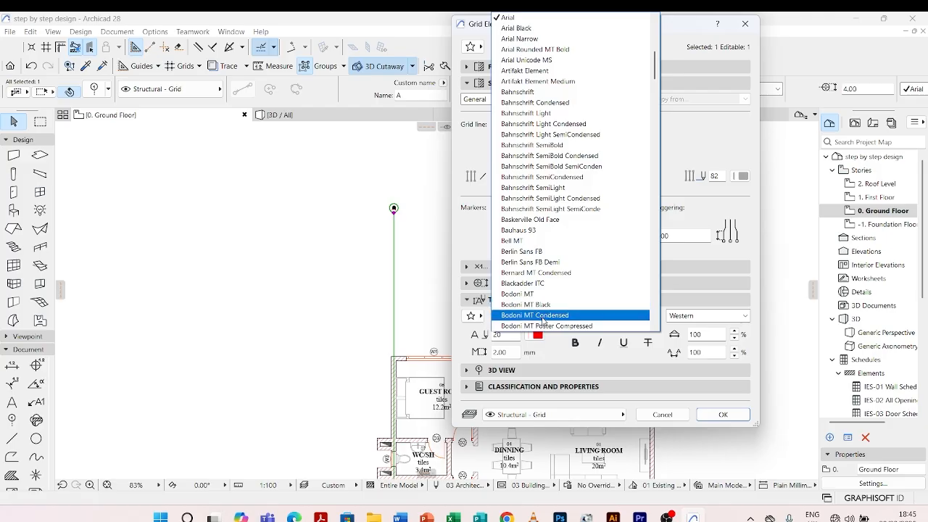
{"action": "scroll", "coordinate": [543, 315], "scroll_direction": "up", "scroll_amount": 4}
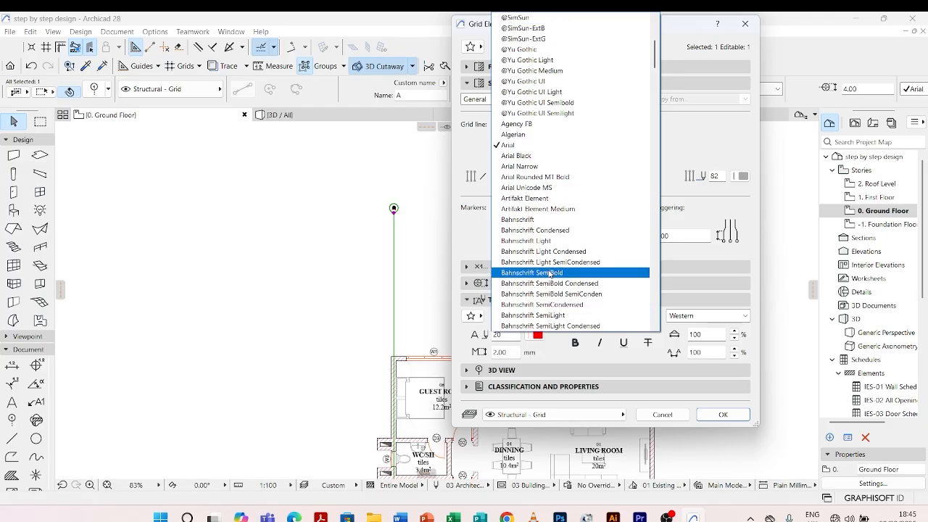
{"action": "left_click", "coordinate": [538, 148]}
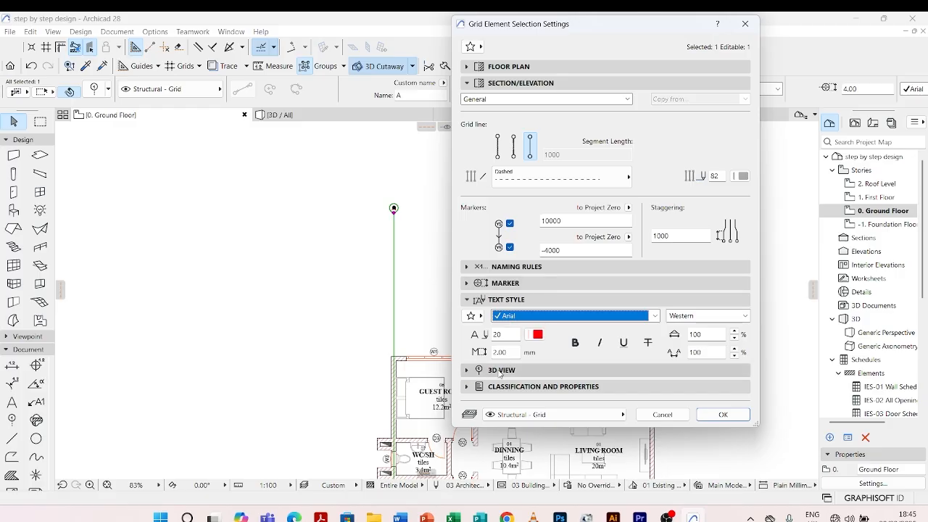
Review grid line A's 3D view settings, trying the Show as line option off and keeping it on
{"action": "left_click", "coordinate": [469, 370]}
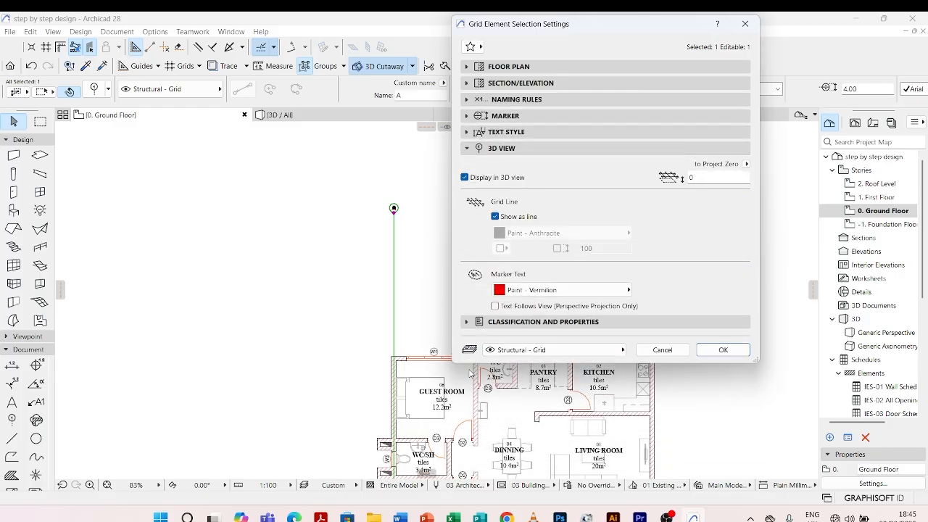
{"action": "left_click", "coordinate": [495, 217]}
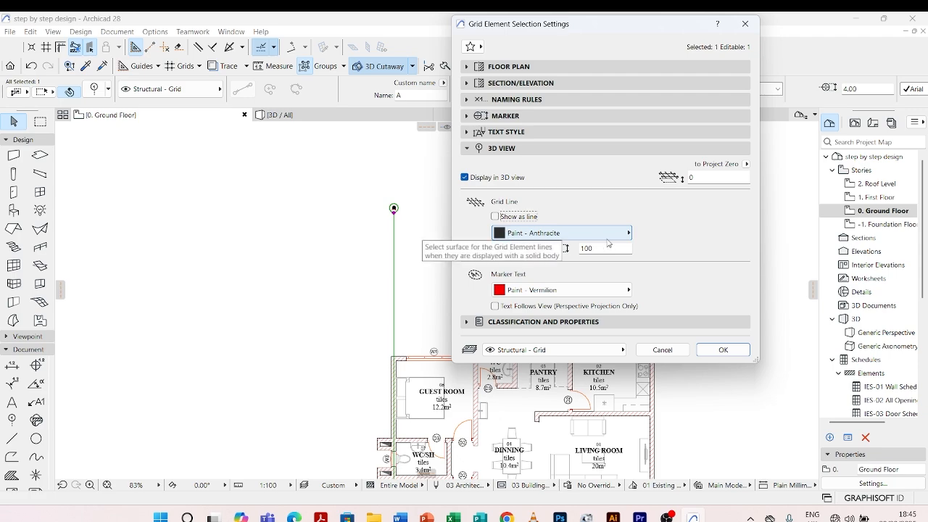
{"action": "left_click", "coordinate": [496, 217]}
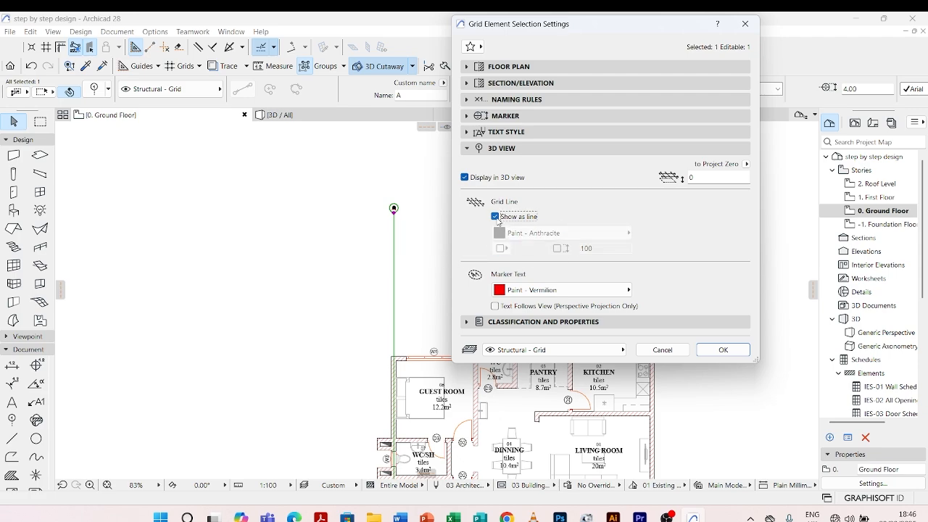
{"action": "left_click", "coordinate": [719, 349]}
{"action": "scroll", "coordinate": [373, 199], "scroll_direction": "up", "scroll_amount": 8}
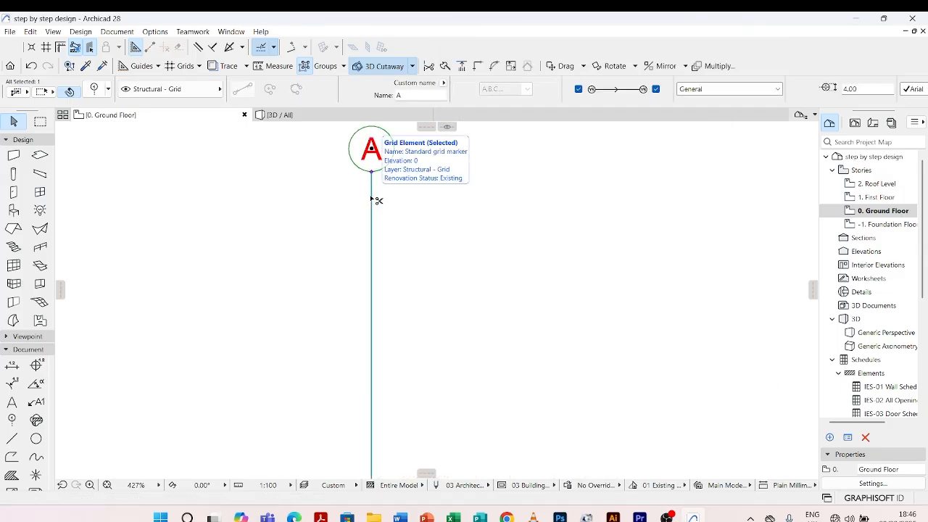
Set grid line A's floor plan line type to Dashed, choose its line pen, and deselect the grid line
{"action": "key", "text": "ctrl+t"}
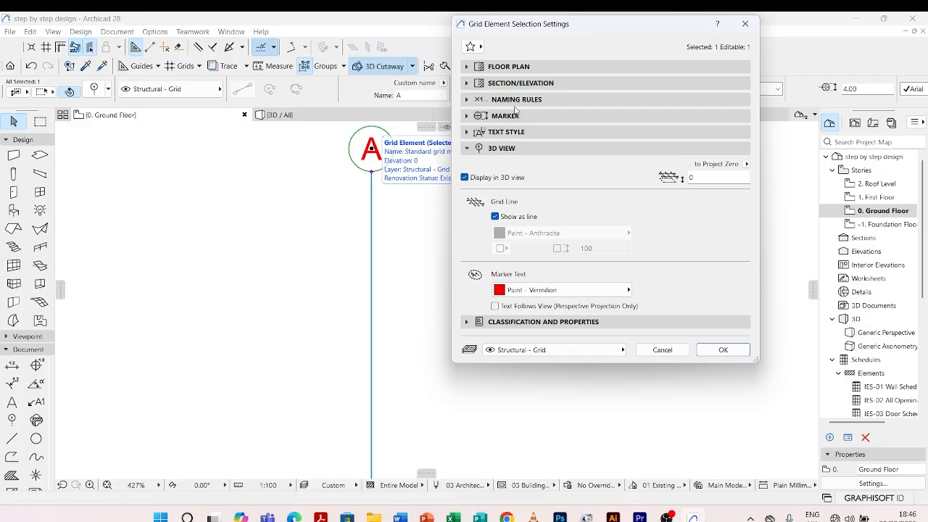
{"action": "left_click", "coordinate": [495, 66]}
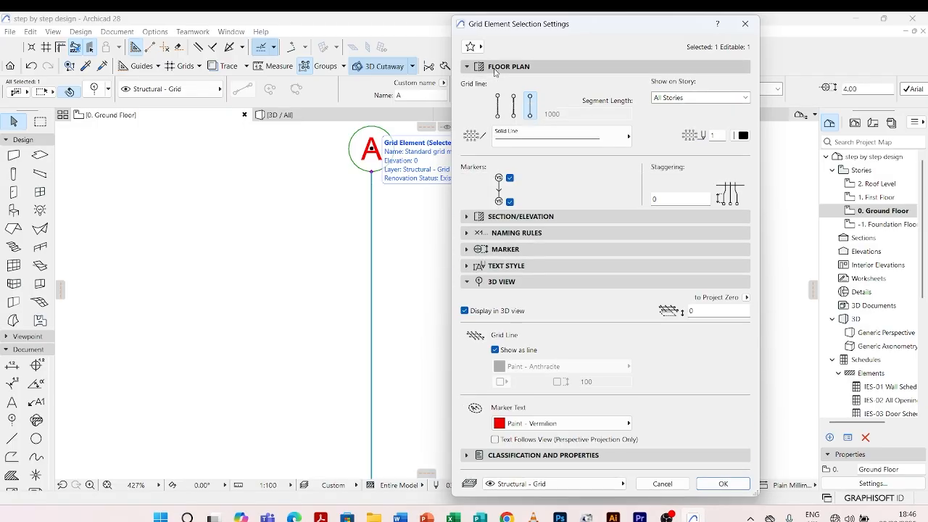
{"action": "left_click", "coordinate": [620, 138]}
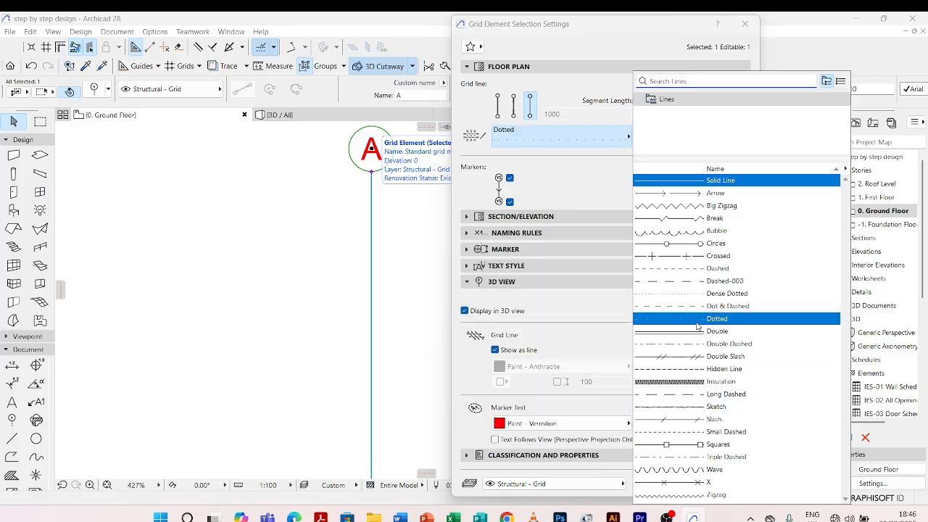
{"action": "left_click", "coordinate": [698, 268]}
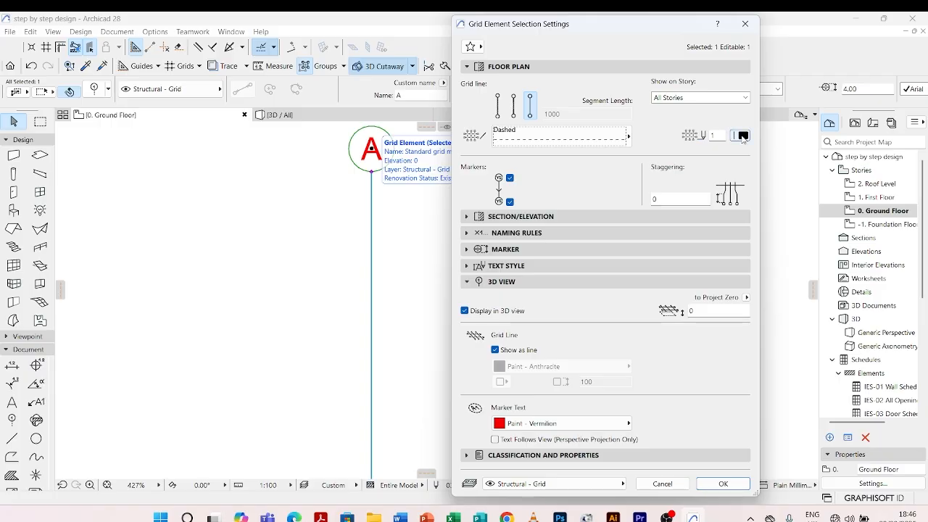
{"action": "left_click", "coordinate": [742, 136]}
{"action": "left_click", "coordinate": [544, 206]}
{"action": "left_click", "coordinate": [728, 492]}
{"action": "left_click", "coordinate": [442, 228]}
Examine the dashed style of grid line A and the markers at both of its ends
{"action": "scroll", "coordinate": [411, 206], "scroll_direction": "down", "scroll_amount": 3}
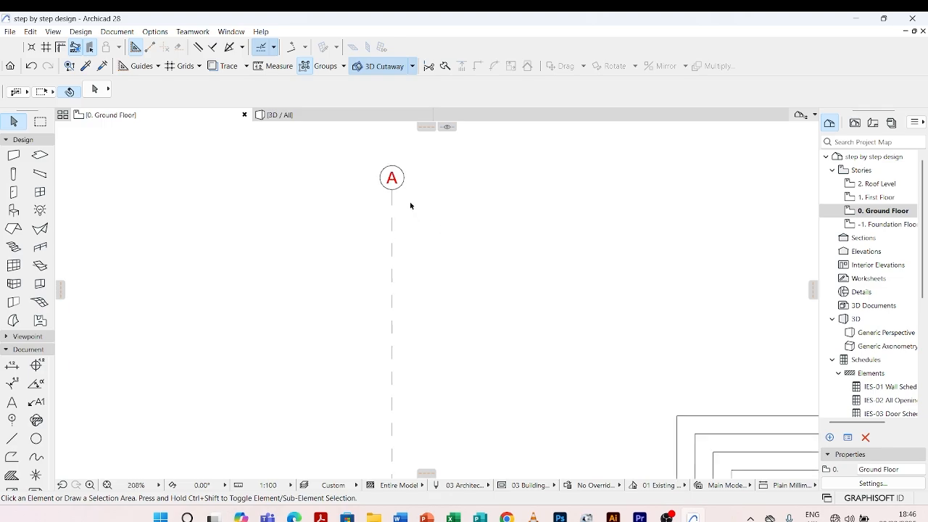
{"action": "scroll", "coordinate": [406, 200], "scroll_direction": "down", "scroll_amount": 3}
{"action": "scroll", "coordinate": [404, 205], "scroll_direction": "up", "scroll_amount": 5}
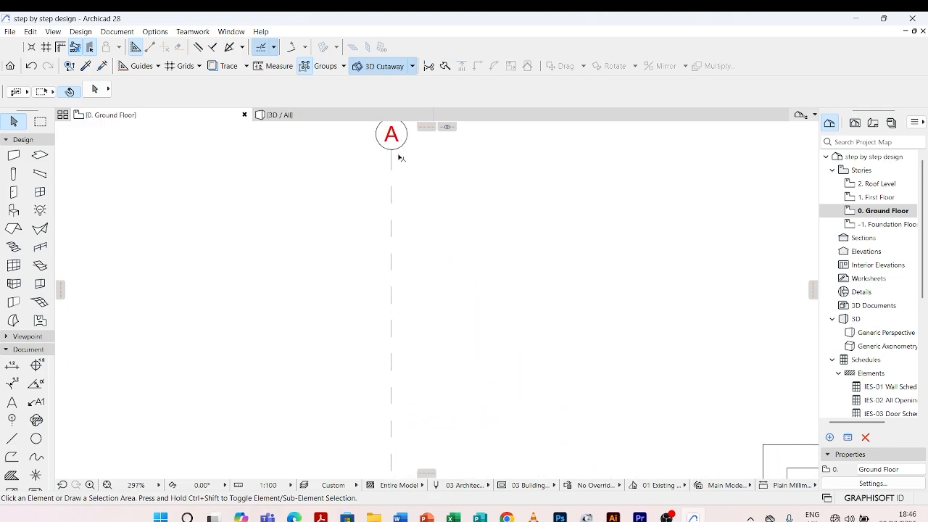
{"action": "scroll", "coordinate": [391, 164], "scroll_direction": "down", "scroll_amount": 10}
{"action": "scroll", "coordinate": [397, 272], "scroll_direction": "up", "scroll_amount": 4}
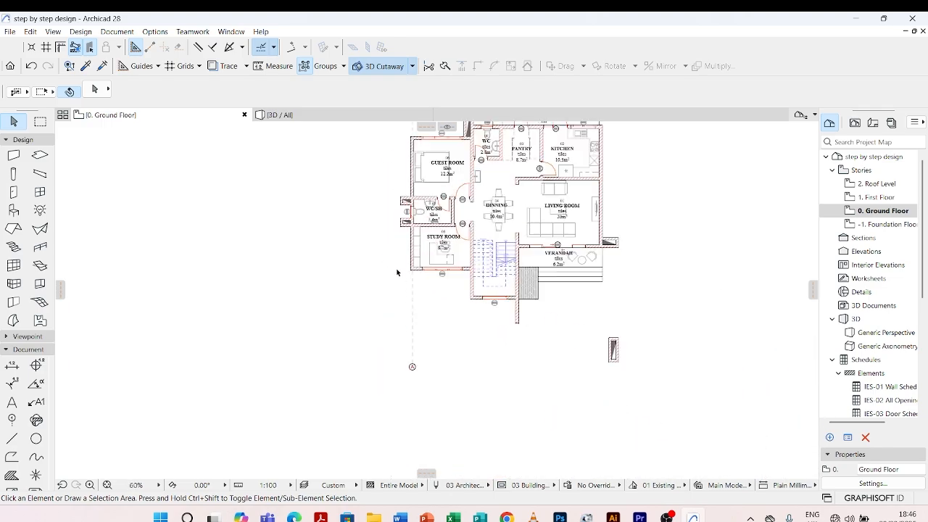
{"action": "scroll", "coordinate": [396, 273], "scroll_direction": "up", "scroll_amount": 3}
{"action": "scroll", "coordinate": [348, 347], "scroll_direction": "down", "scroll_amount": 4}
{"action": "scroll", "coordinate": [369, 319], "scroll_direction": "up", "scroll_amount": 6}
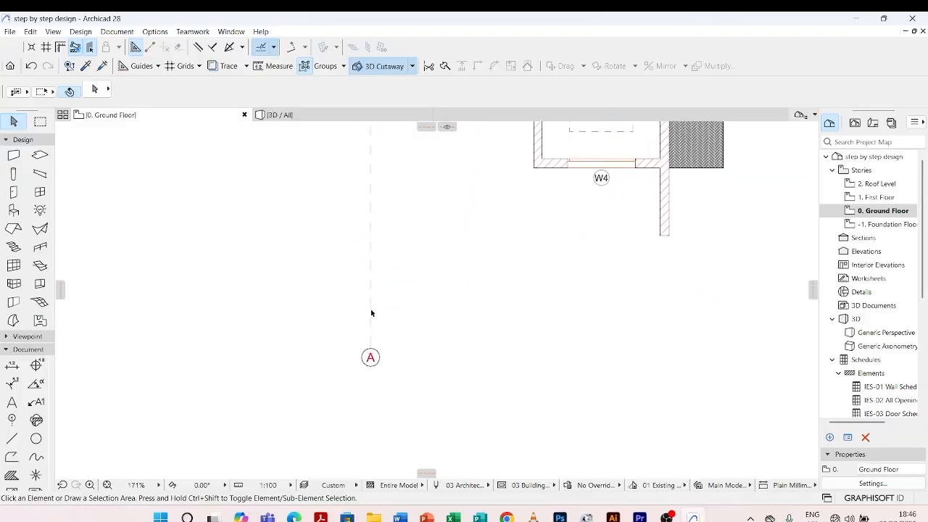
{"action": "scroll", "coordinate": [368, 363], "scroll_direction": "down", "scroll_amount": 4}
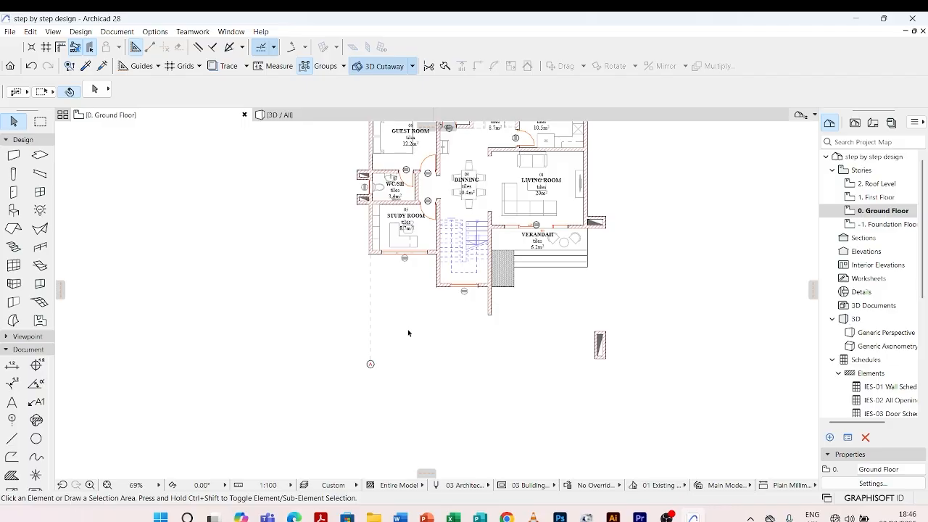
{"action": "scroll", "coordinate": [408, 332], "scroll_direction": "down", "scroll_amount": 3}
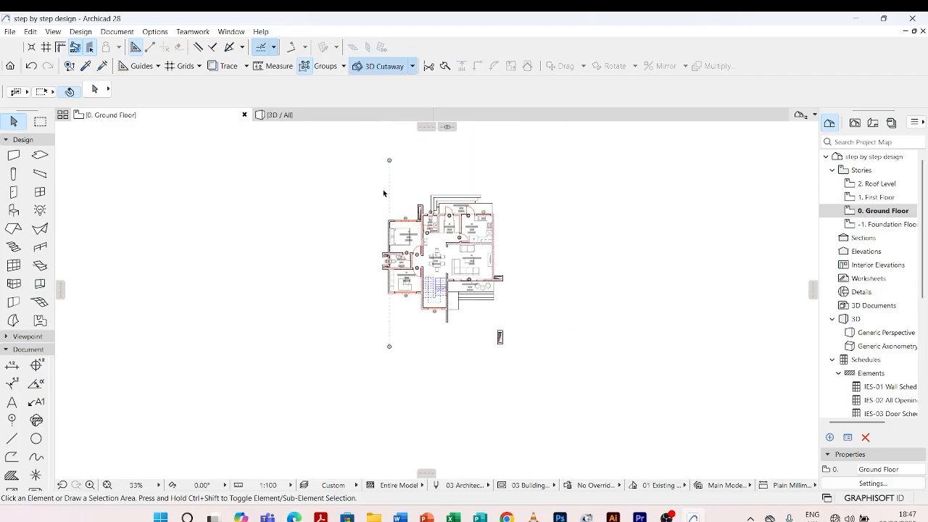
{"action": "scroll", "coordinate": [387, 189], "scroll_direction": "up", "scroll_amount": 1}
{"action": "scroll", "coordinate": [406, 352], "scroll_direction": "up", "scroll_amount": 5}
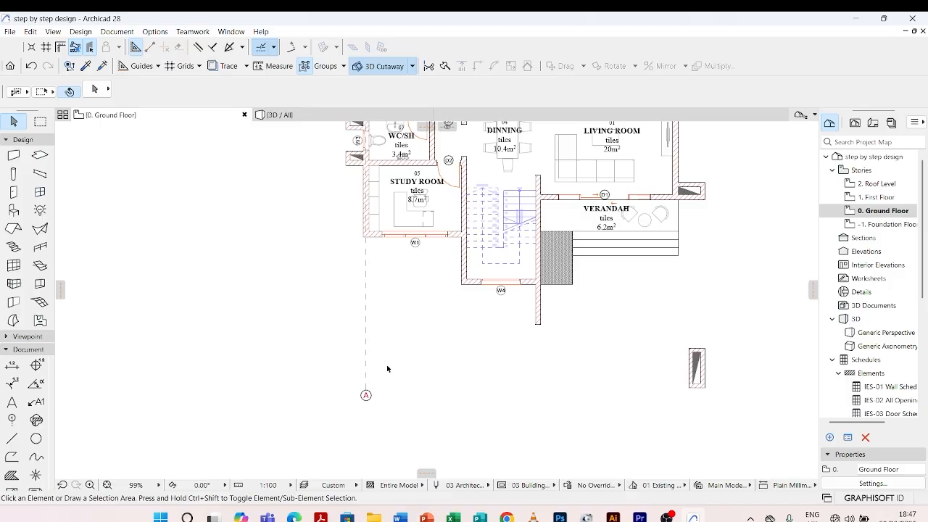
{"action": "scroll", "coordinate": [363, 362], "scroll_direction": "down", "scroll_amount": 3}
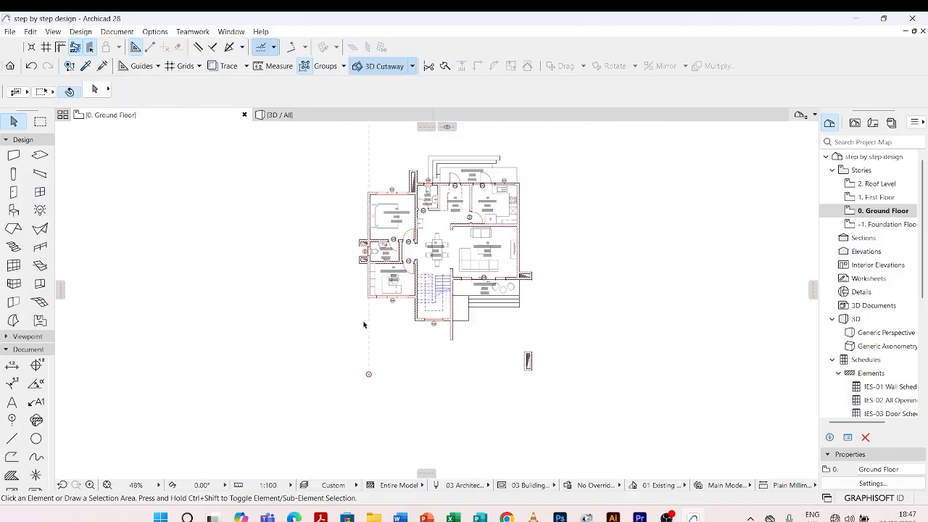
Pick up grid line A's settings and draw a vertical grid line about 21,400 mm long through the wall between the study room and the stairs
{"action": "left_click", "coordinate": [85, 68]}
{"action": "left_click", "coordinate": [370, 327]}
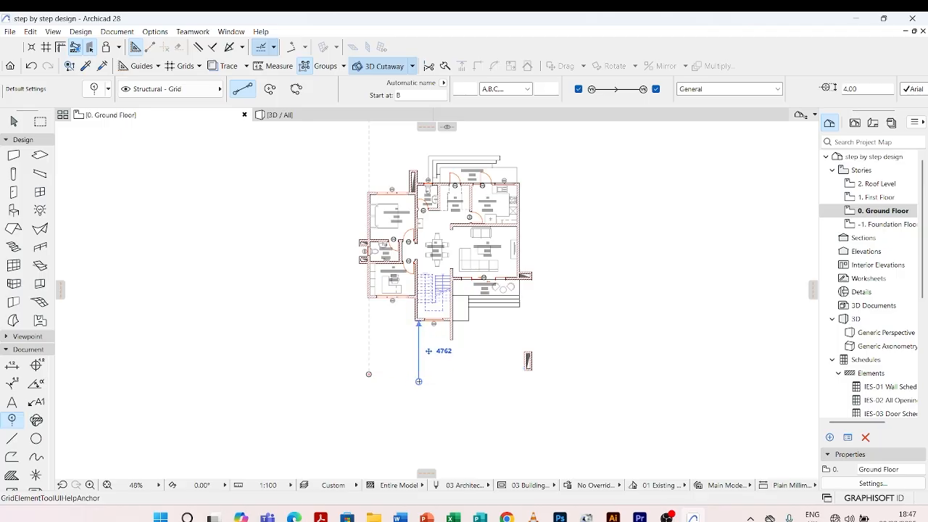
{"action": "left_click", "coordinate": [416, 374]}
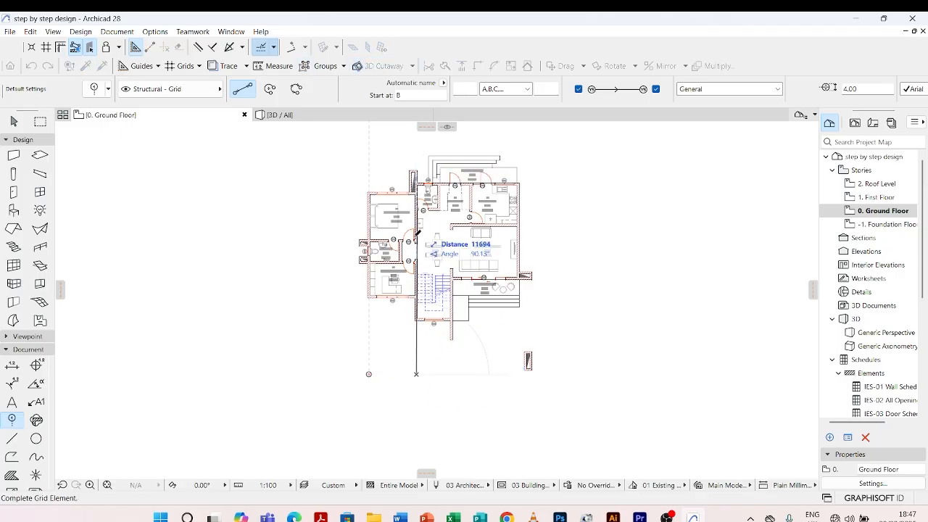
{"action": "scroll", "coordinate": [413, 176], "scroll_direction": "down", "scroll_amount": 2}
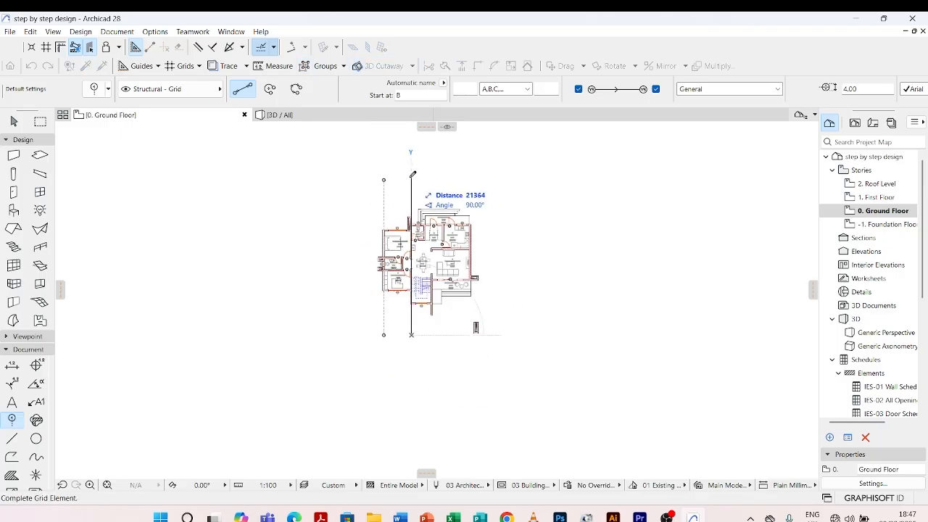
{"action": "left_click", "coordinate": [412, 174]}
Draw a vertical grid line about 22,400 mm long through the projecting wall between the stairs and the front verandah
{"action": "scroll", "coordinate": [413, 353], "scroll_direction": "up", "scroll_amount": 3}
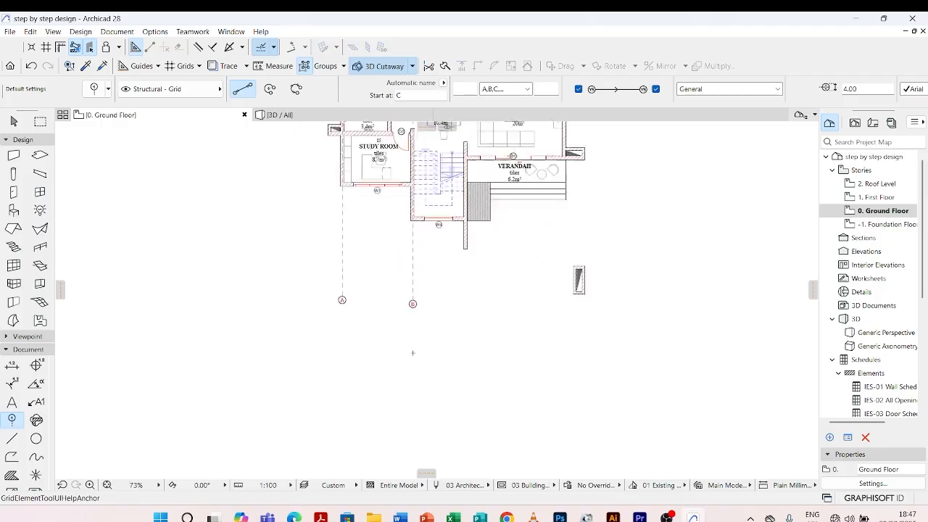
{"action": "scroll", "coordinate": [412, 353], "scroll_direction": "up", "scroll_amount": 3}
{"action": "scroll", "coordinate": [377, 293], "scroll_direction": "down", "scroll_amount": 3}
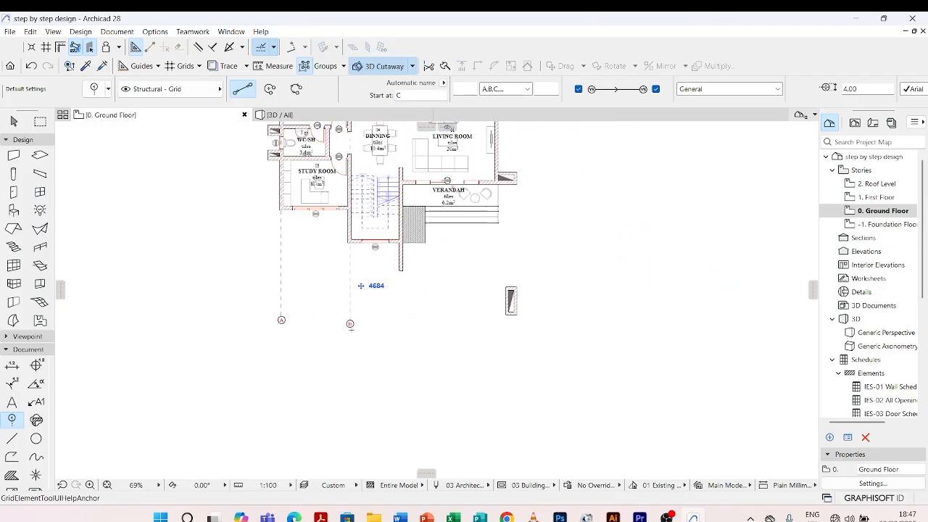
{"action": "scroll", "coordinate": [351, 331], "scroll_direction": "down", "scroll_amount": 4}
{"action": "scroll", "coordinate": [370, 334], "scroll_direction": "up", "scroll_amount": 4}
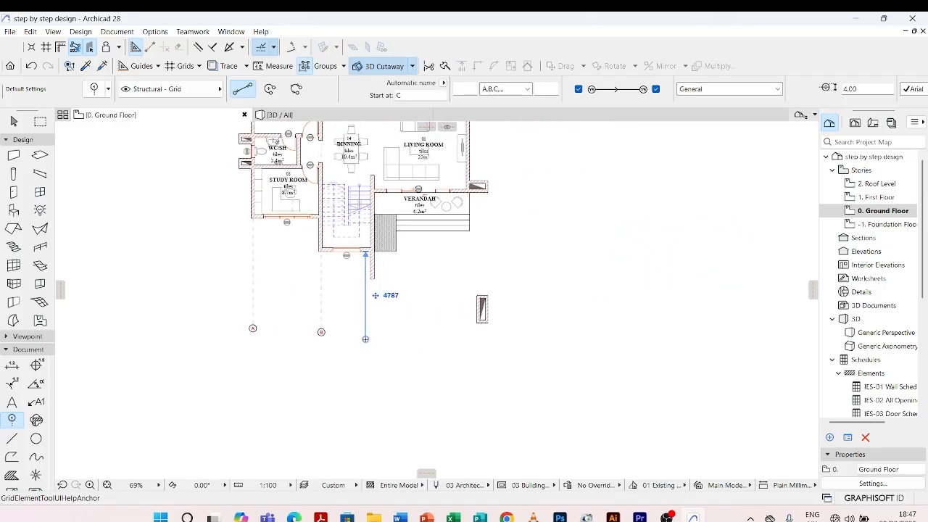
{"action": "scroll", "coordinate": [373, 341], "scroll_direction": "up", "scroll_amount": 4}
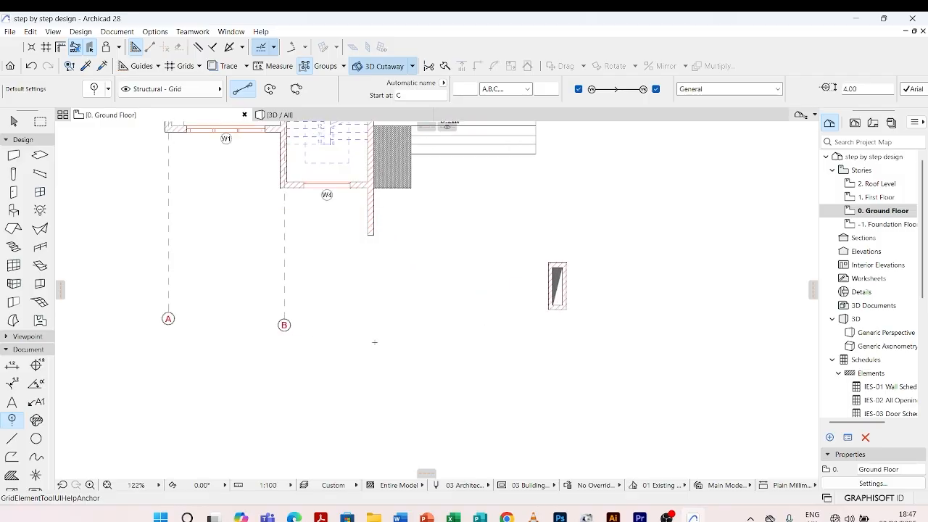
{"action": "scroll", "coordinate": [375, 341], "scroll_direction": "up", "scroll_amount": 1}
{"action": "left_click", "coordinate": [369, 331]}
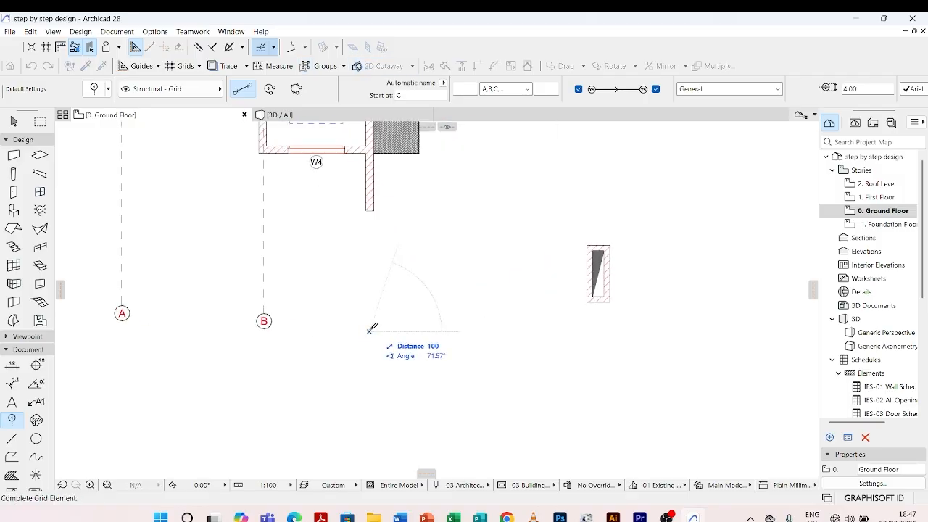
{"action": "scroll", "coordinate": [373, 327], "scroll_direction": "down", "scroll_amount": 8}
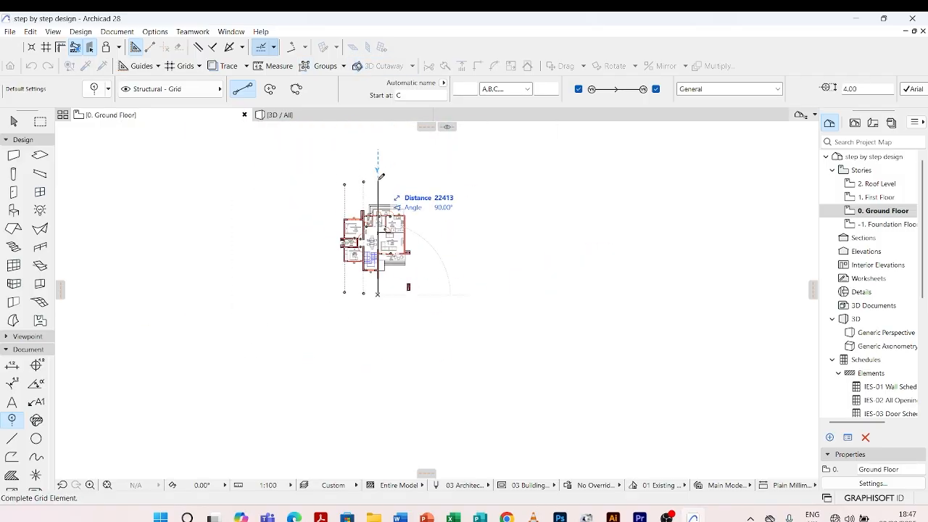
{"action": "left_click", "coordinate": [378, 181]}
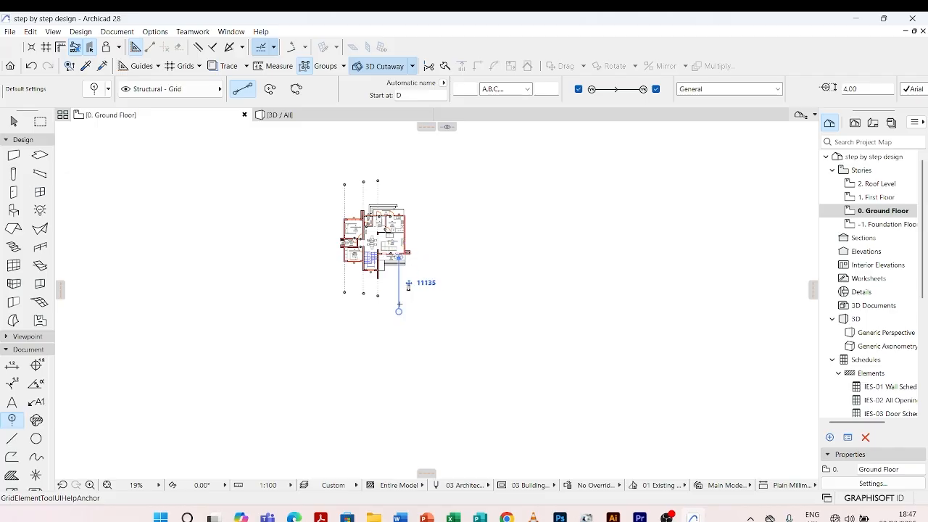
Draw a vertical grid line about 22,900 mm long through the living room's outer wall, beside the verandah
{"action": "scroll", "coordinate": [427, 283], "scroll_direction": "up", "scroll_amount": 5}
{"action": "scroll", "coordinate": [378, 357], "scroll_direction": "up", "scroll_amount": 5}
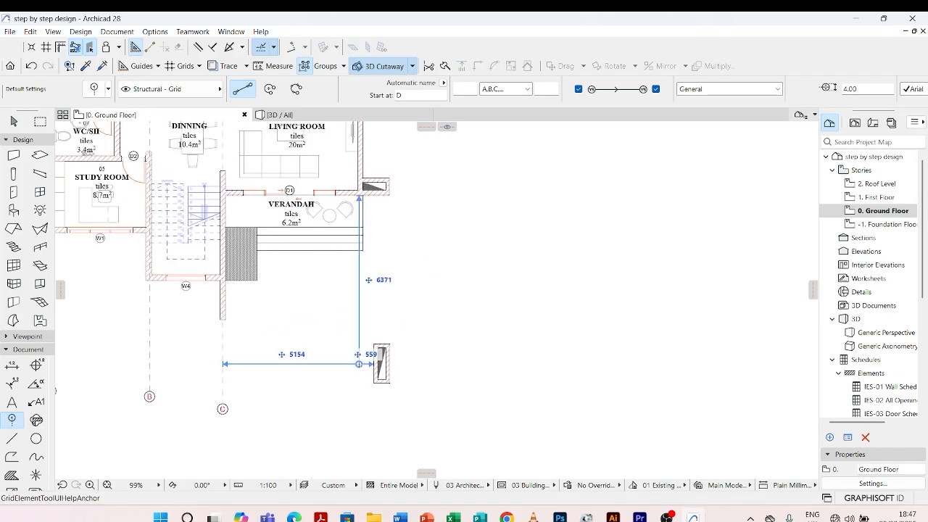
{"action": "left_click", "coordinate": [360, 364]}
{"action": "scroll", "coordinate": [363, 406], "scroll_direction": "down", "scroll_amount": 5}
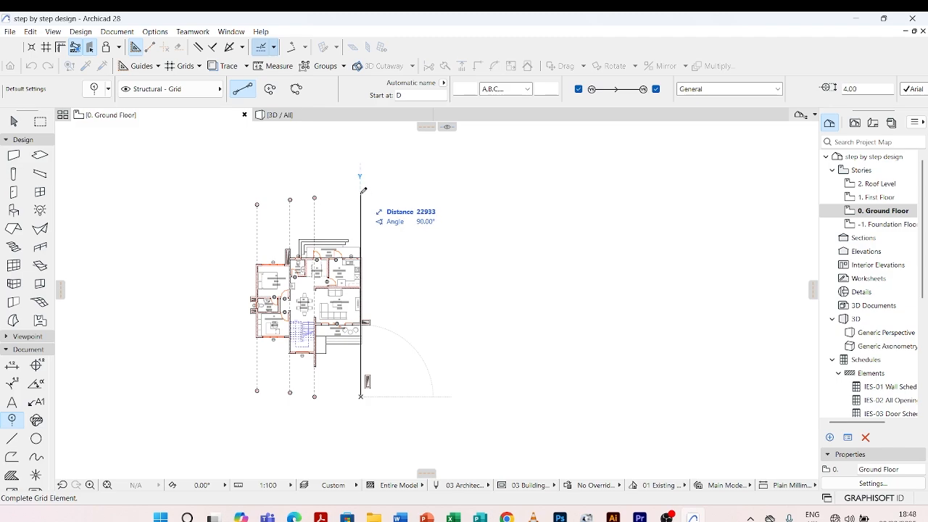
{"action": "left_click", "coordinate": [361, 192]}
{"action": "key", "text": "Escape"}
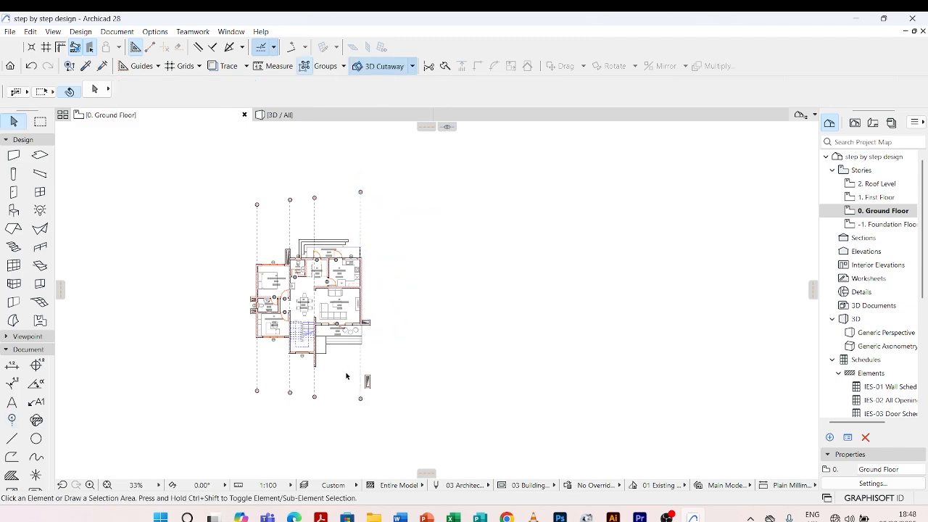
Move grid line B sideways onto the centre of the wall between the study room and the stairs
{"action": "scroll", "coordinate": [348, 377], "scroll_direction": "up", "scroll_amount": 7}
{"action": "scroll", "coordinate": [411, 301], "scroll_direction": "down", "scroll_amount": 3}
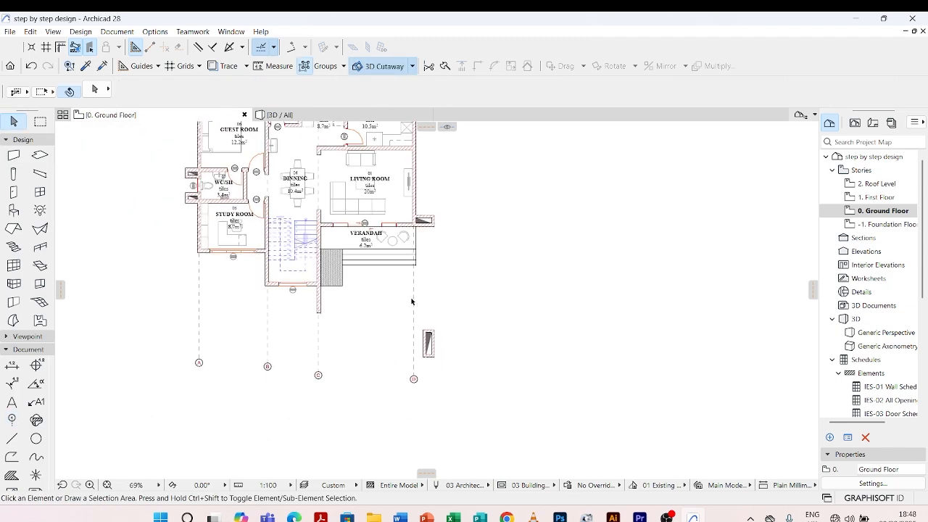
{"action": "scroll", "coordinate": [285, 333], "scroll_direction": "up", "scroll_amount": 7}
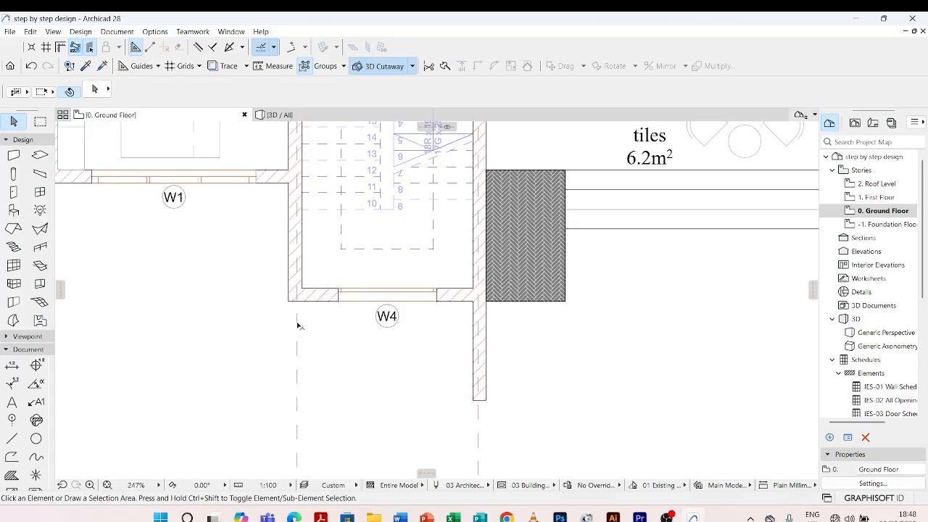
{"action": "left_click", "coordinate": [302, 246]}
{"action": "scroll", "coordinate": [292, 175], "scroll_direction": "up", "scroll_amount": 7}
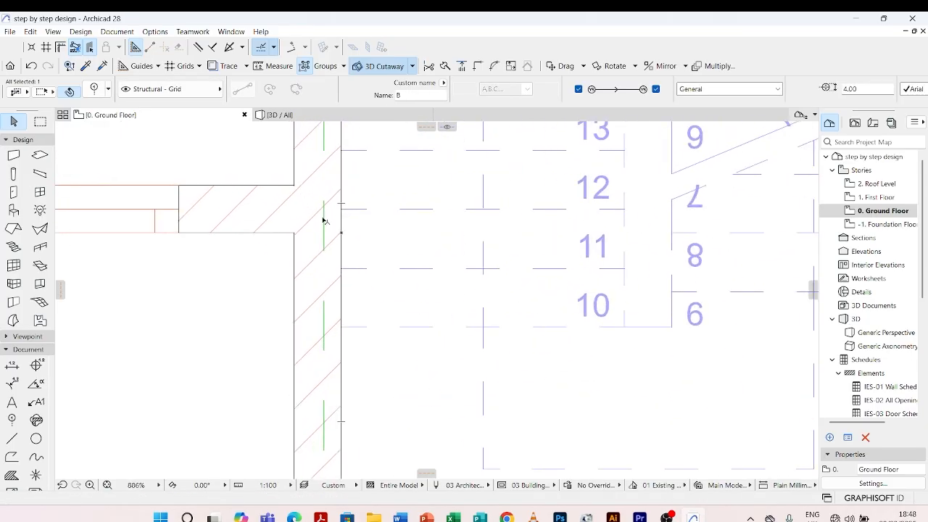
{"action": "scroll", "coordinate": [324, 221], "scroll_direction": "up", "scroll_amount": 4}
{"action": "key", "text": "ctrl+d"}
{"action": "left_click", "coordinate": [354, 213]}
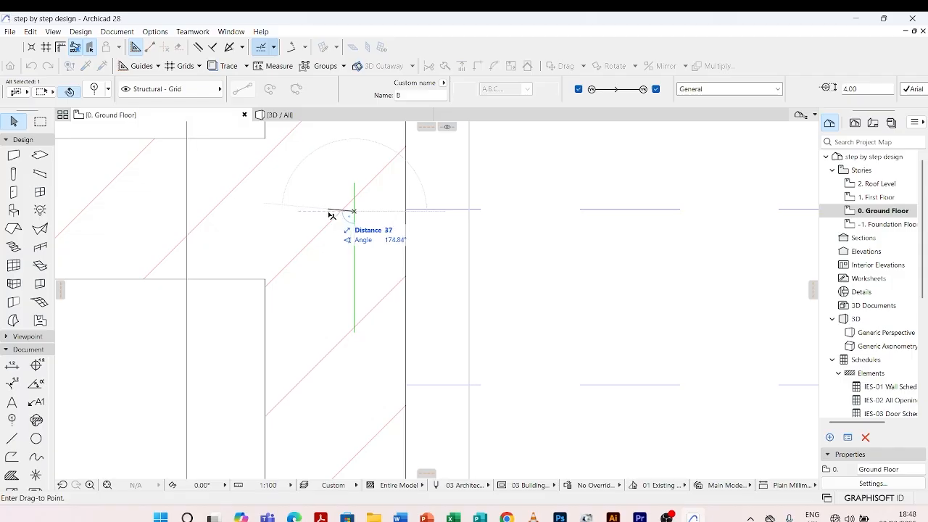
{"action": "scroll", "coordinate": [335, 214], "scroll_direction": "up", "scroll_amount": 5}
Shift grid line C sideways to centre it in the wall between the stairs and the front verandah, and deselect it
{"action": "scroll", "coordinate": [297, 203], "scroll_direction": "down", "scroll_amount": 8}
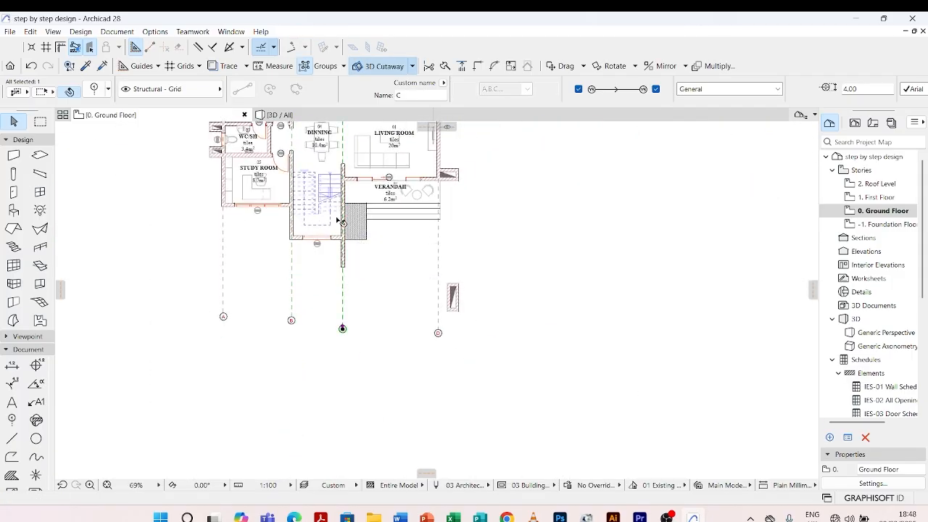
{"action": "scroll", "coordinate": [343, 291], "scroll_direction": "up", "scroll_amount": 6}
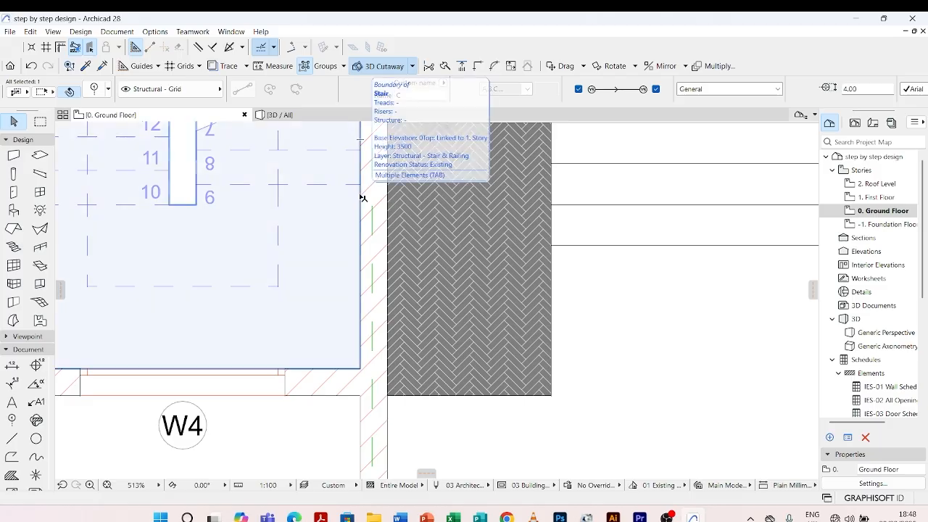
{"action": "key", "text": "ctrl+d"}
{"action": "left_click", "coordinate": [373, 158]}
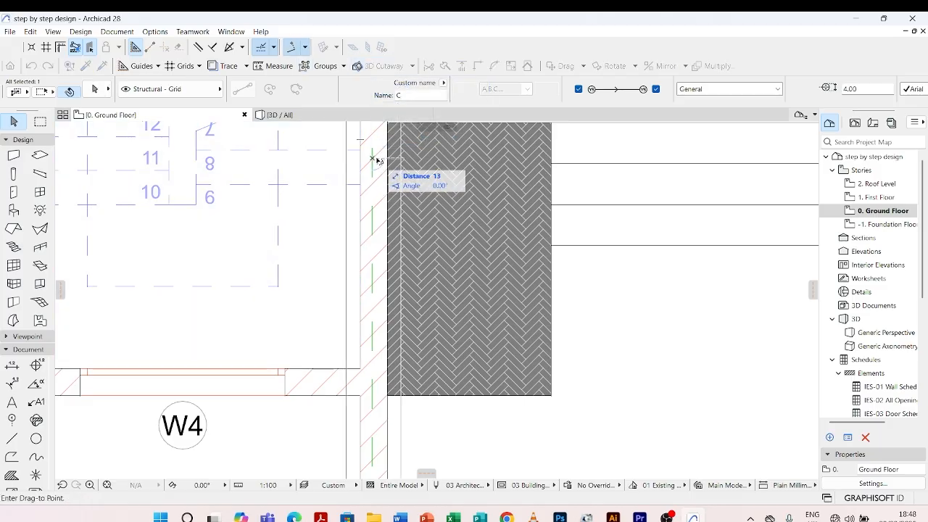
{"action": "left_click", "coordinate": [377, 160]}
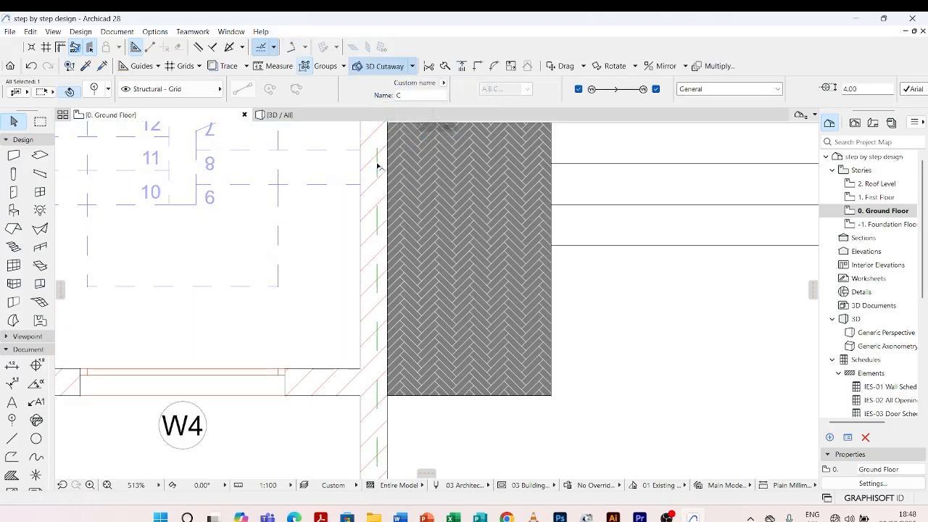
{"action": "scroll", "coordinate": [377, 166], "scroll_direction": "up", "scroll_amount": 3}
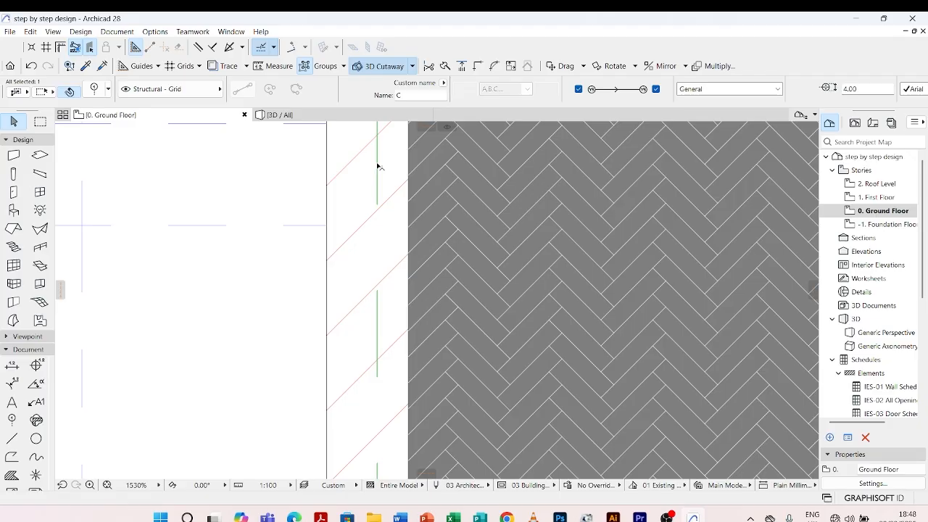
{"action": "key", "text": "ctrl+d"}
{"action": "left_click", "coordinate": [375, 166]}
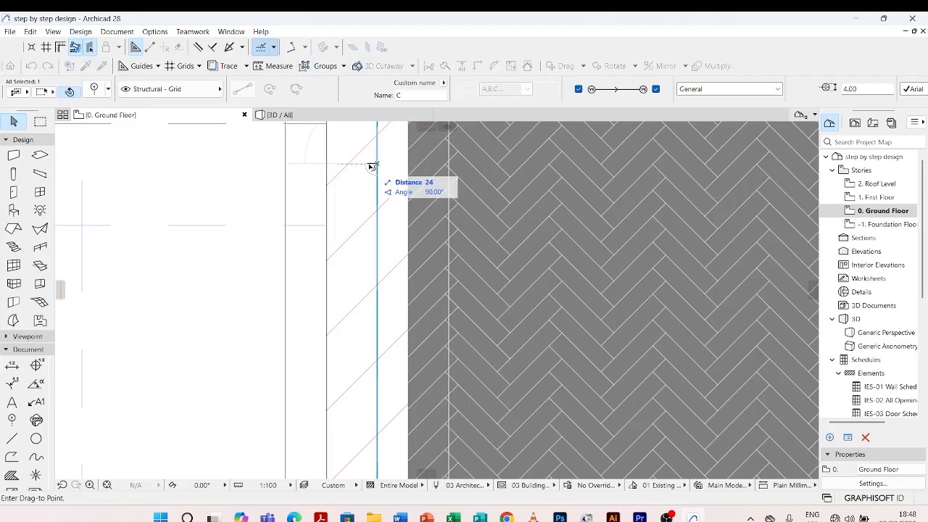
{"action": "left_click", "coordinate": [369, 166]}
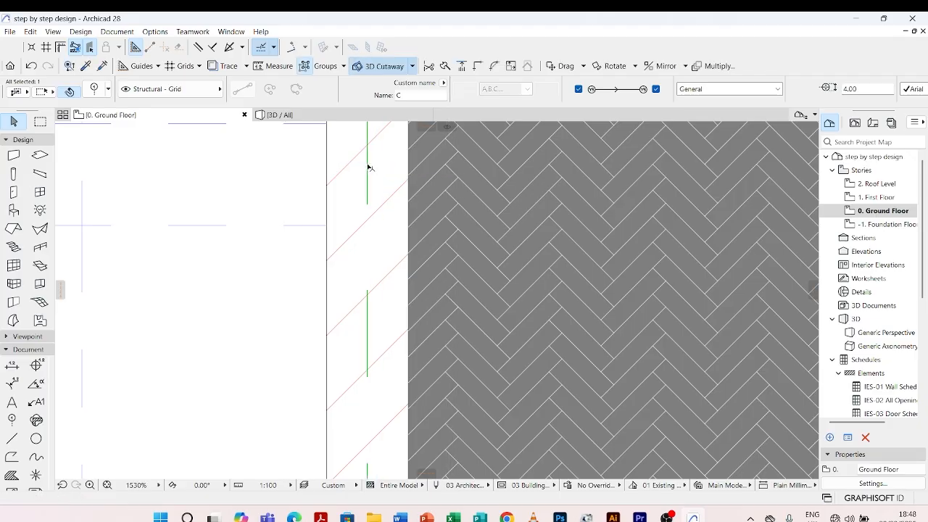
{"action": "scroll", "coordinate": [337, 211], "scroll_direction": "down", "scroll_amount": 6}
{"action": "scroll", "coordinate": [337, 211], "scroll_direction": "down", "scroll_amount": 2}
{"action": "key", "text": "Escape"}
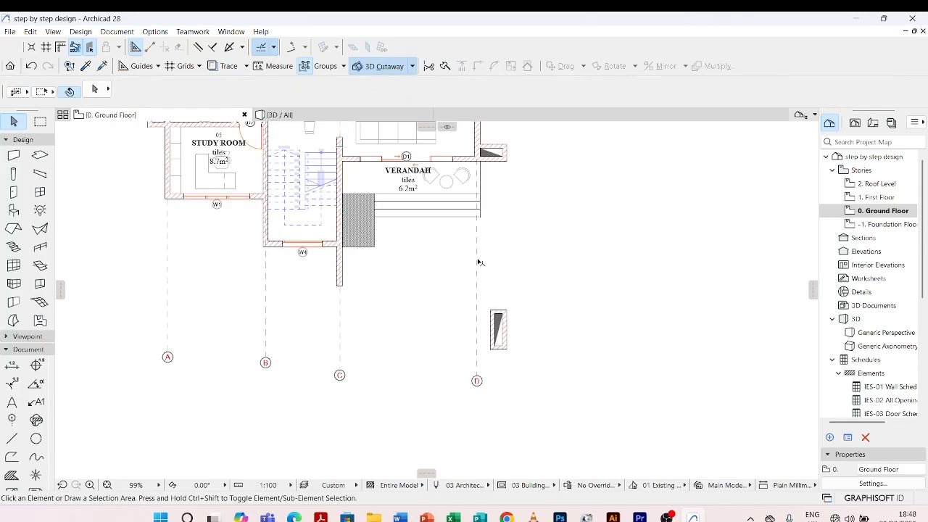
Move grid line D horizontally about 14 mm towards the centre of the living room's outer wall and deselect it
{"action": "left_click", "coordinate": [478, 261]}
{"action": "scroll", "coordinate": [479, 262], "scroll_direction": "down", "scroll_amount": 2}
{"action": "scroll", "coordinate": [512, 230], "scroll_direction": "up", "scroll_amount": 10}
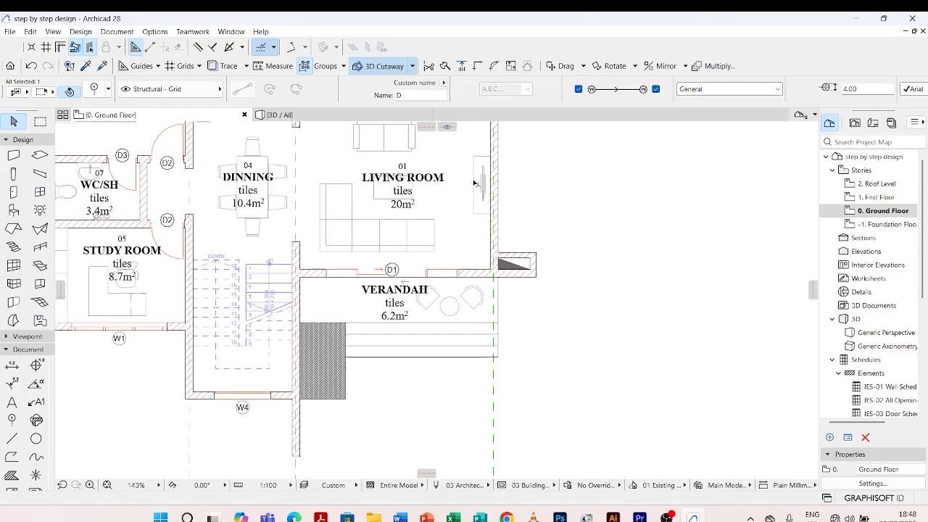
{"action": "key", "text": "ctrl+d"}
{"action": "left_click", "coordinate": [500, 236]}
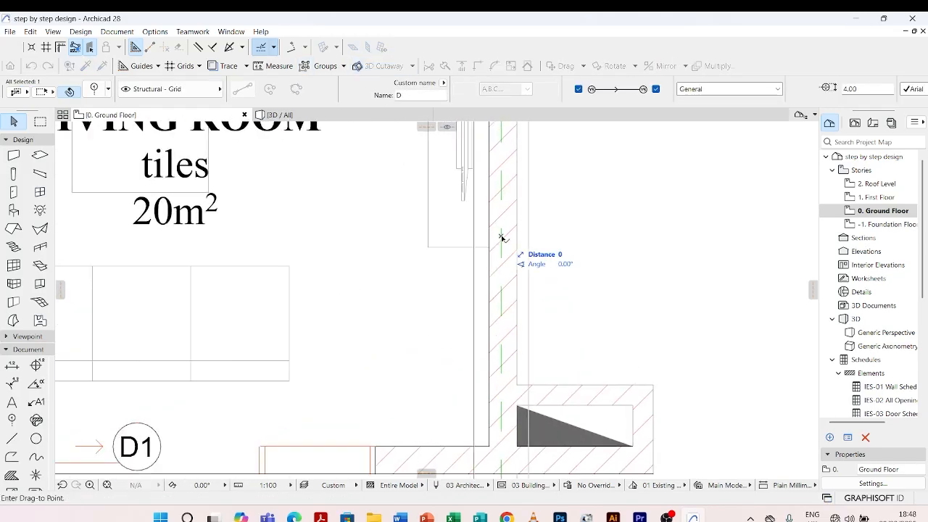
{"action": "scroll", "coordinate": [506, 239], "scroll_direction": "up", "scroll_amount": 1}
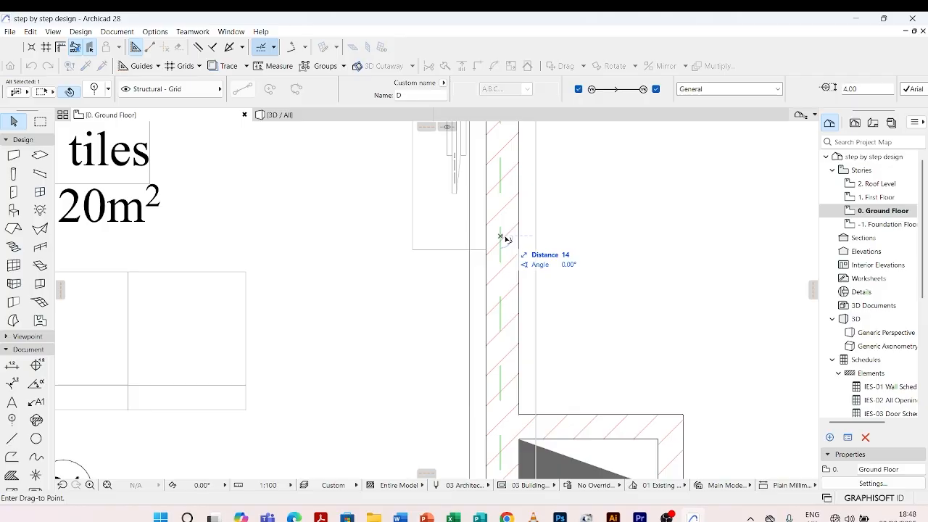
{"action": "left_click", "coordinate": [505, 238]}
{"action": "key", "text": "Escape"}
{"action": "scroll", "coordinate": [502, 226], "scroll_direction": "down", "scroll_amount": 6}
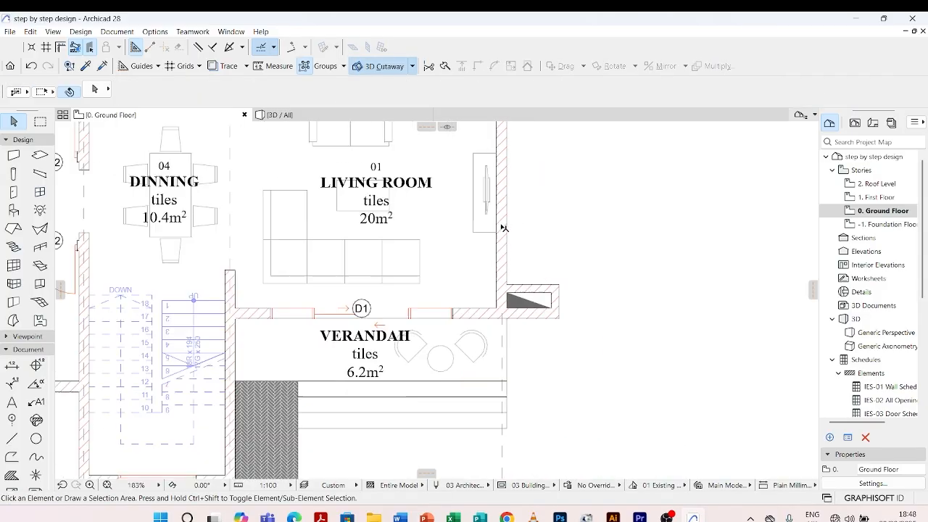
{"action": "scroll", "coordinate": [350, 210], "scroll_direction": "down", "scroll_amount": 6}
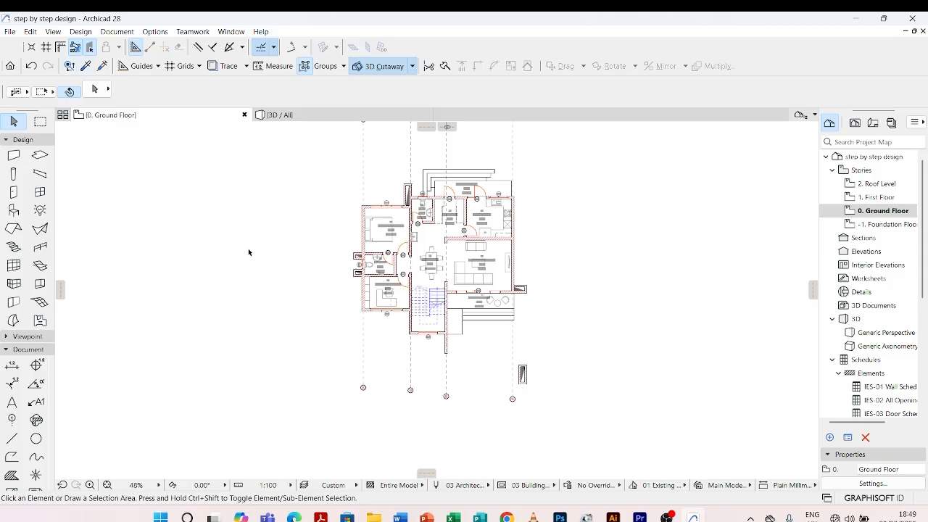
Pick up grid line A's settings and set the automatic grid naming to the 1,2,3,... style, starting at 1
{"action": "left_click", "coordinate": [86, 66]}
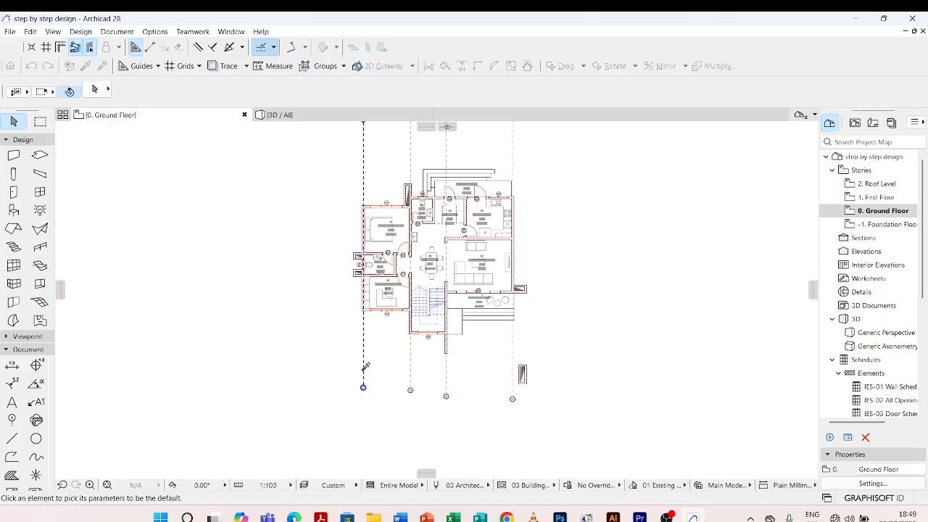
{"action": "left_click", "coordinate": [364, 341]}
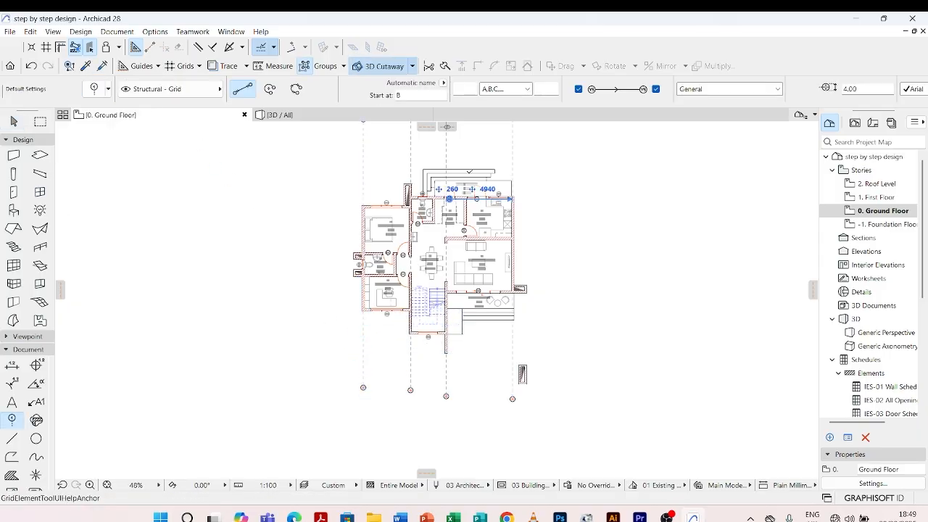
{"action": "left_click", "coordinate": [527, 89]}
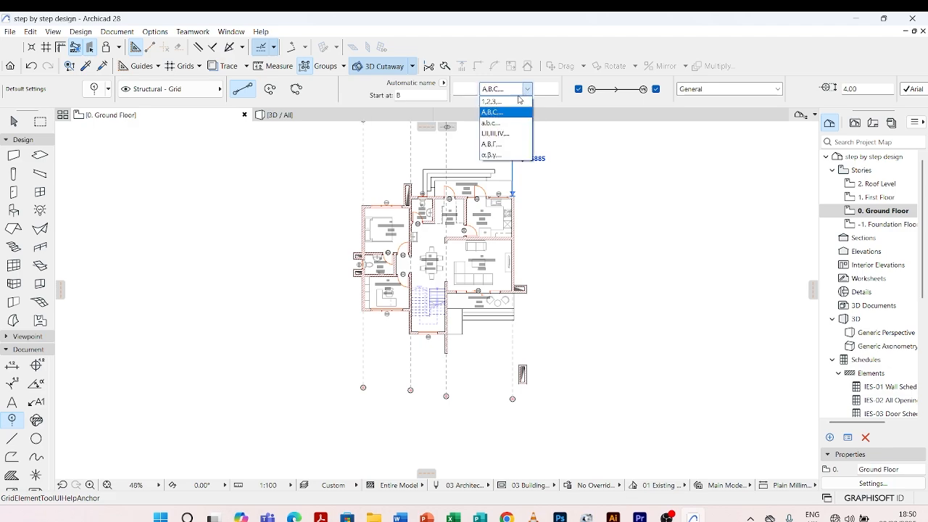
{"action": "left_click", "coordinate": [497, 101]}
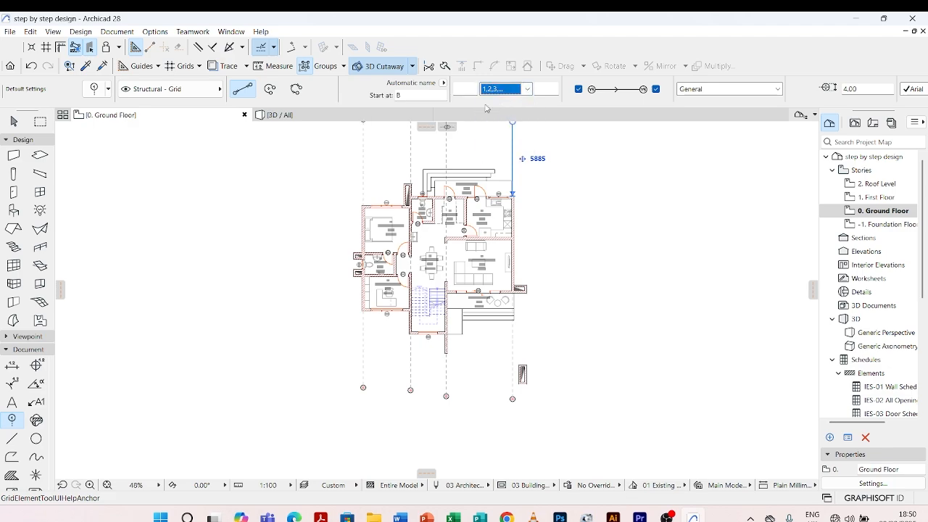
{"action": "left_click", "coordinate": [408, 95]}
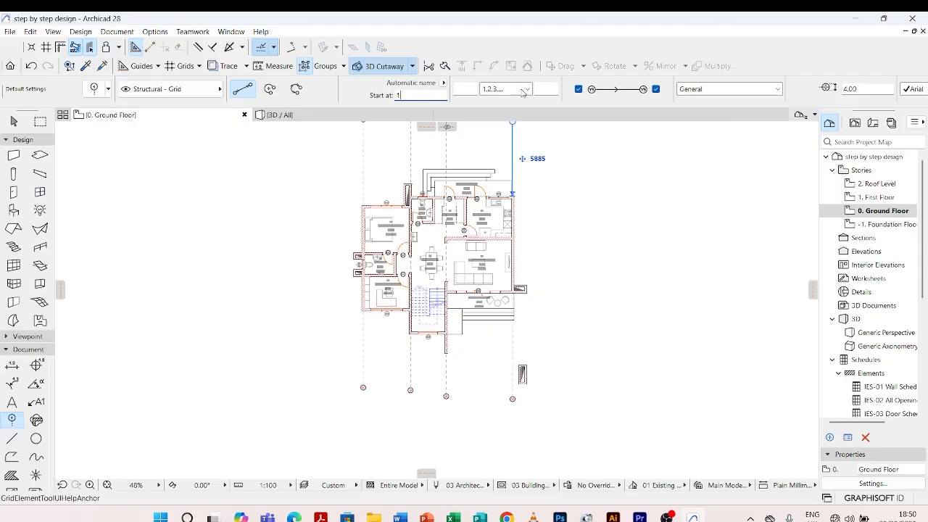
Draw a horizontal grid line about 23,900 mm long through the stairs' front wall at window W4
{"action": "scroll", "coordinate": [407, 344], "scroll_direction": "up", "scroll_amount": 2}
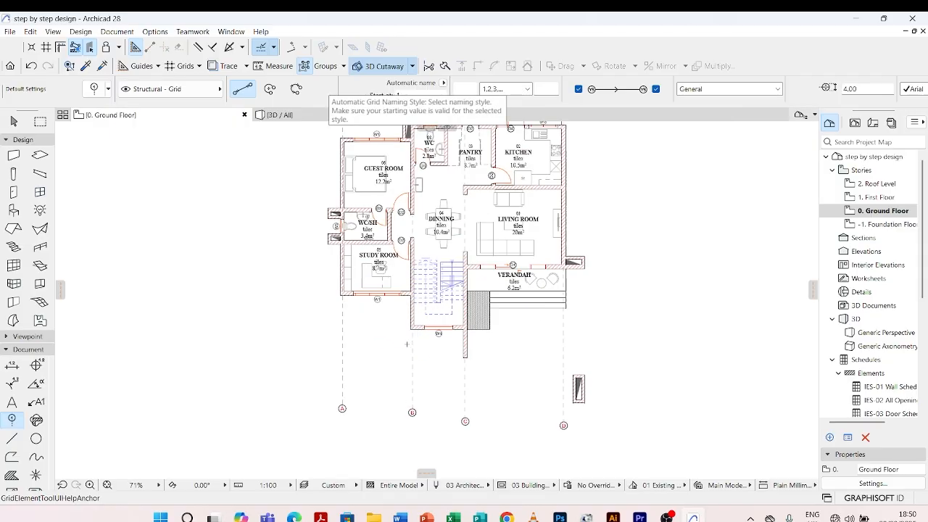
{"action": "scroll", "coordinate": [408, 343], "scroll_direction": "up", "scroll_amount": 3}
{"action": "scroll", "coordinate": [412, 343], "scroll_direction": "down", "scroll_amount": 3}
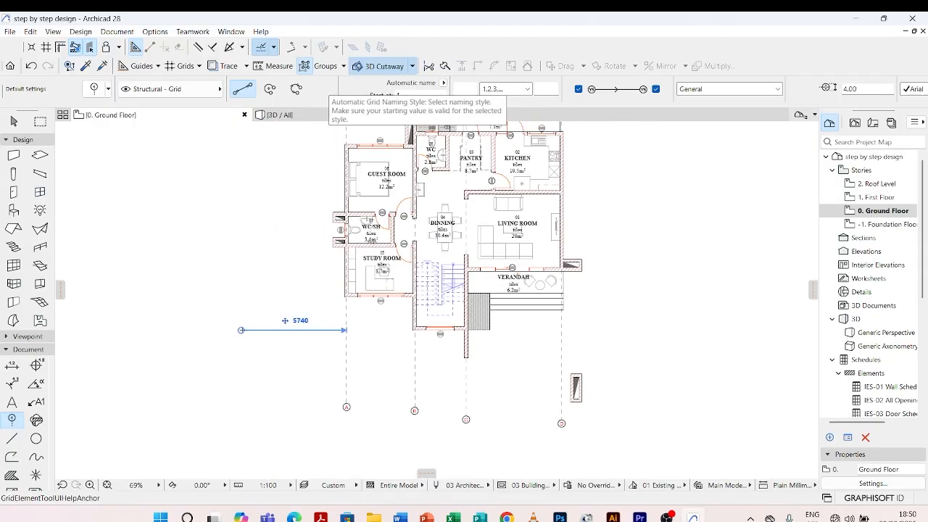
{"action": "left_click", "coordinate": [226, 330]}
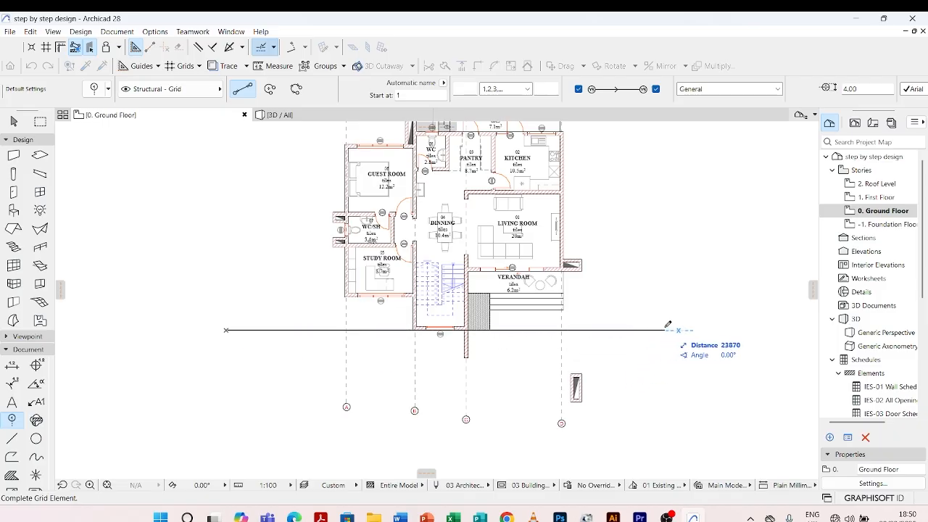
{"action": "left_click", "coordinate": [668, 330]}
Draw a horizontal grid line across the plan through the wall between the living room and the front verandah
{"action": "scroll", "coordinate": [248, 257], "scroll_direction": "up", "scroll_amount": 2}
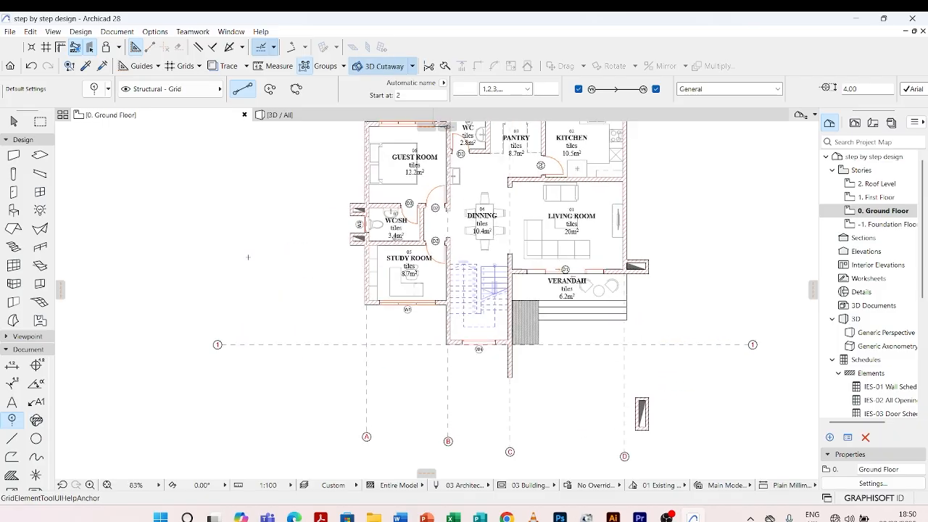
{"action": "left_click", "coordinate": [626, 271]}
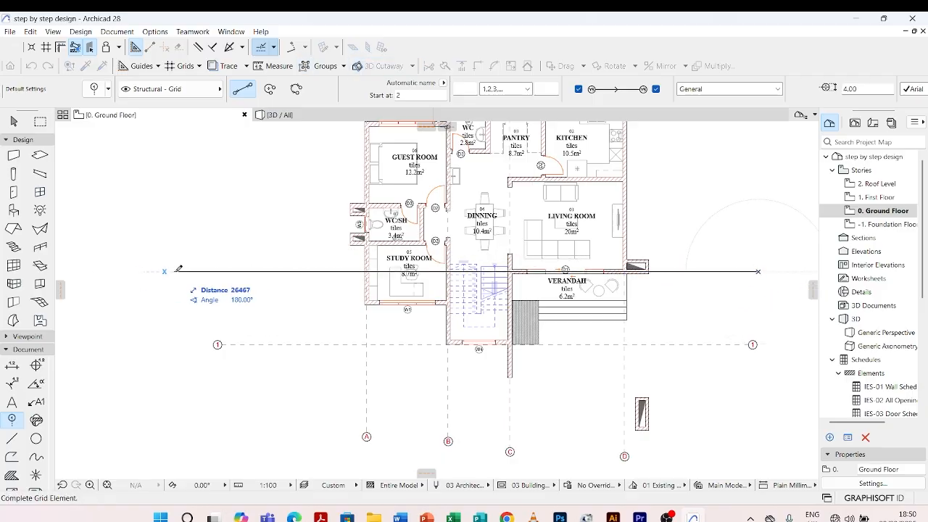
{"action": "left_click", "coordinate": [221, 269]}
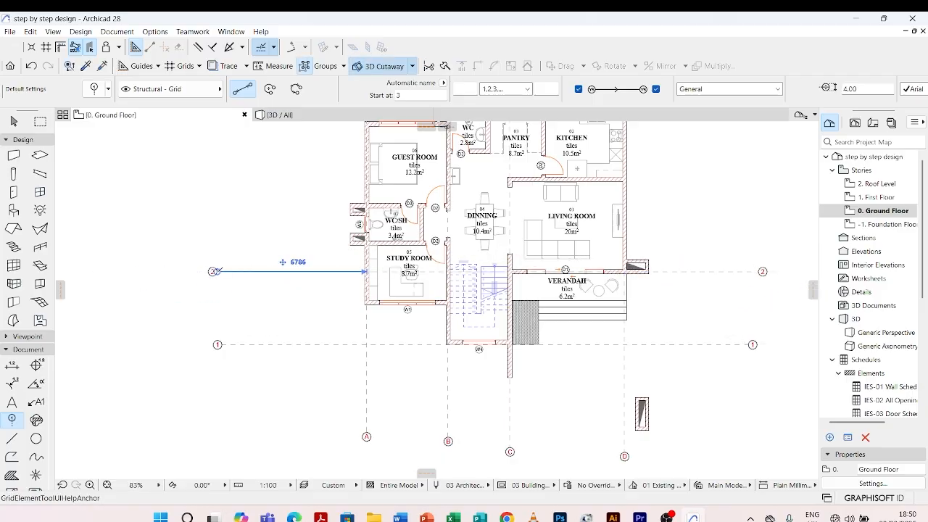
Draw a horizontal grid line about 23,900 mm long through the wall between the kitchen and the living room
{"action": "scroll", "coordinate": [427, 279], "scroll_direction": "down", "scroll_amount": 1}
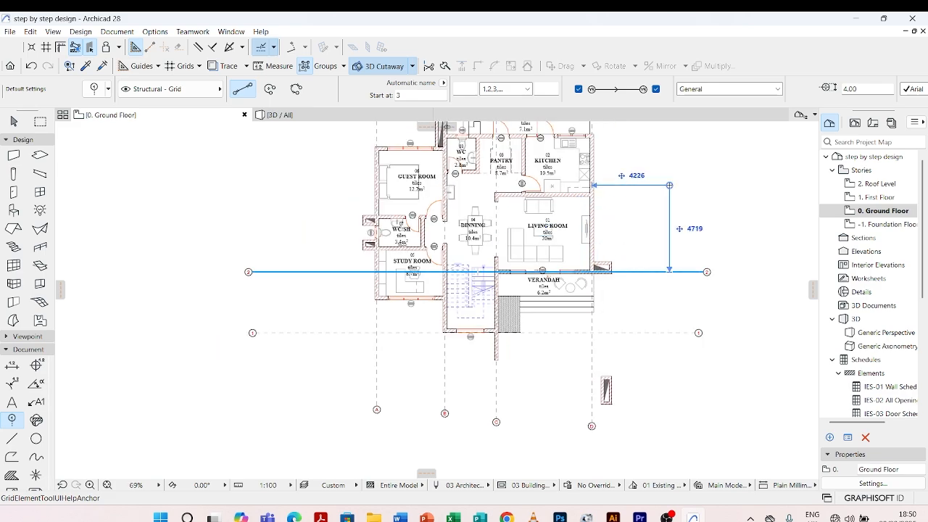
{"action": "scroll", "coordinate": [669, 184], "scroll_direction": "up", "scroll_amount": 3}
{"action": "scroll", "coordinate": [674, 204], "scroll_direction": "down", "scroll_amount": 4}
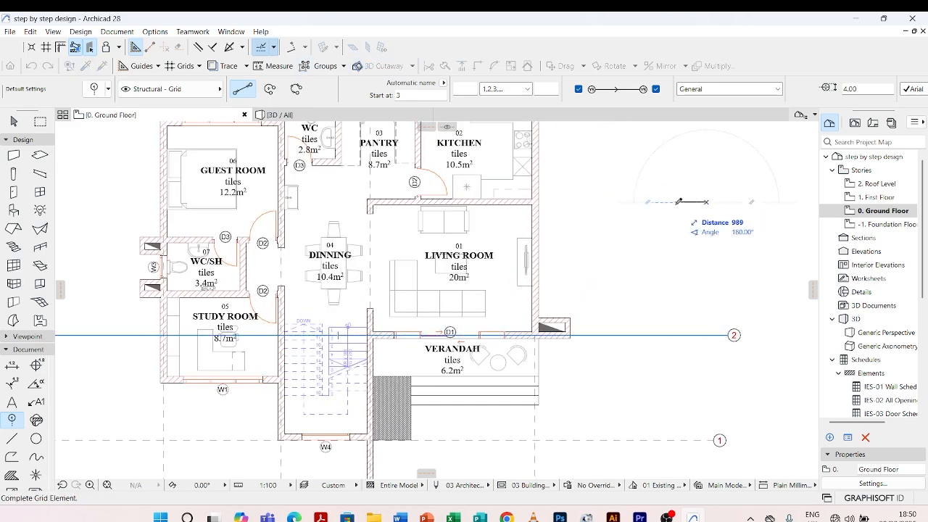
{"action": "left_click", "coordinate": [688, 203]}
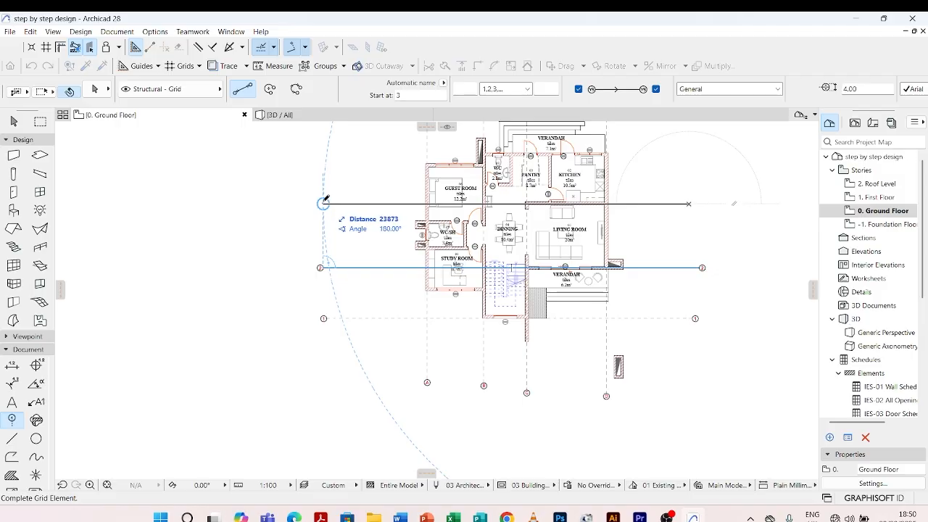
{"action": "left_click", "coordinate": [324, 203]}
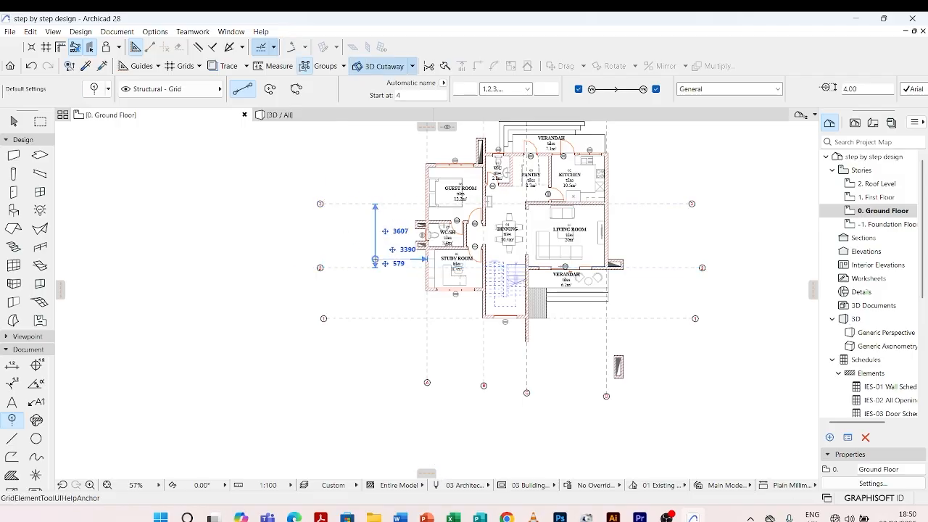
Draw a horizontal grid line across the plan through the guest room's rear wall at window W1
{"action": "scroll", "coordinate": [498, 145], "scroll_direction": "up", "scroll_amount": 3}
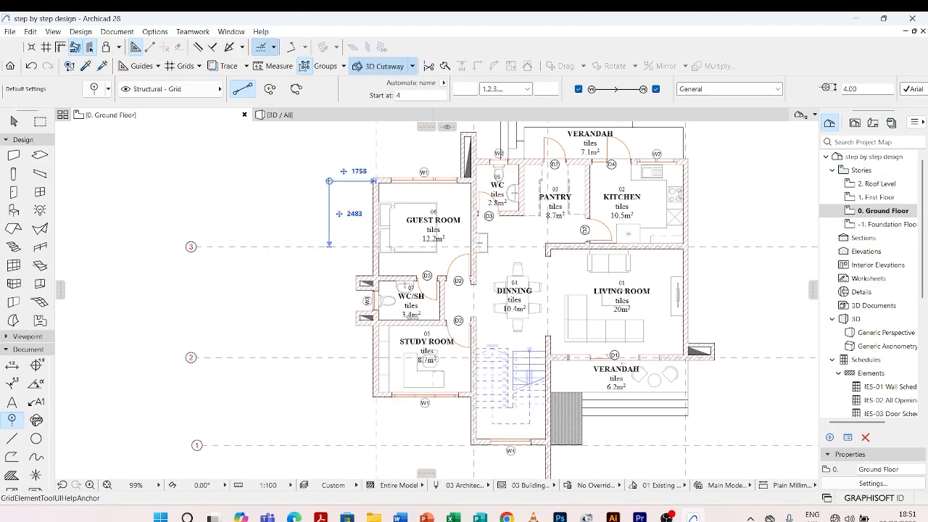
{"action": "left_click", "coordinate": [198, 186]}
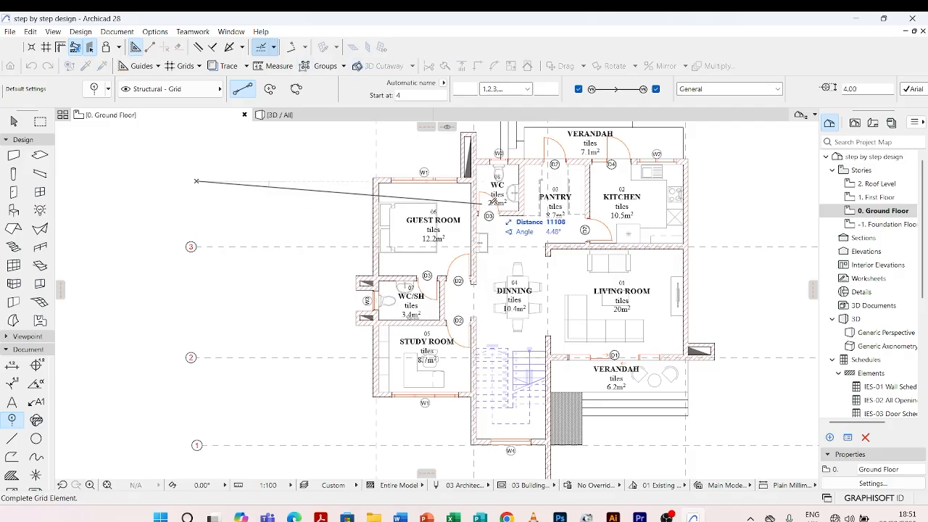
{"action": "scroll", "coordinate": [491, 207], "scroll_direction": "down", "scroll_amount": 3}
{"action": "left_click", "coordinate": [692, 190]}
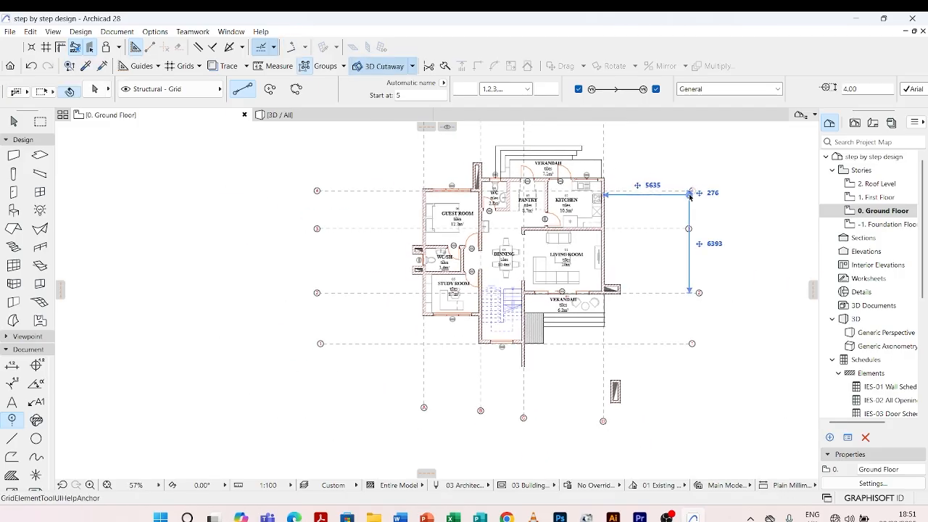
Draw a horizontal grid line about 24,300 mm long through the kitchen's rear wall at window W2
{"action": "scroll", "coordinate": [653, 176], "scroll_direction": "up", "scroll_amount": 3}
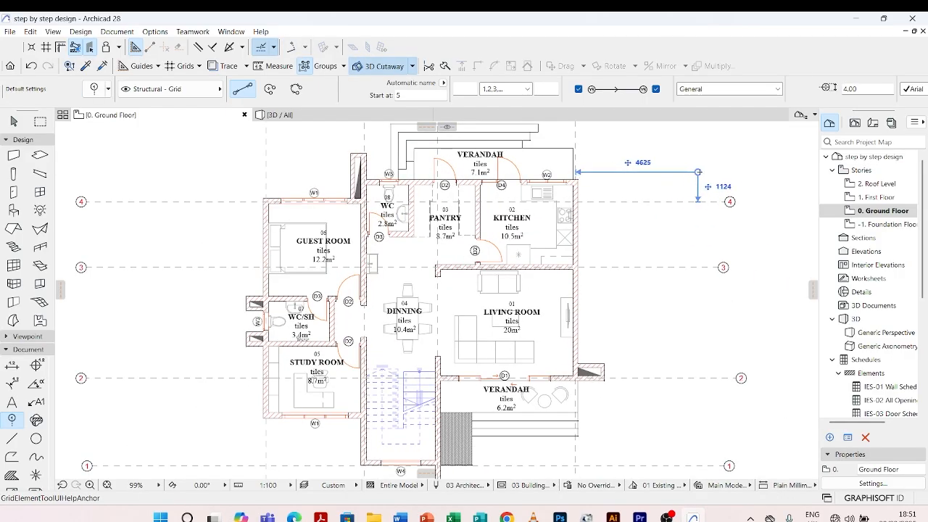
{"action": "left_click", "coordinate": [723, 181]}
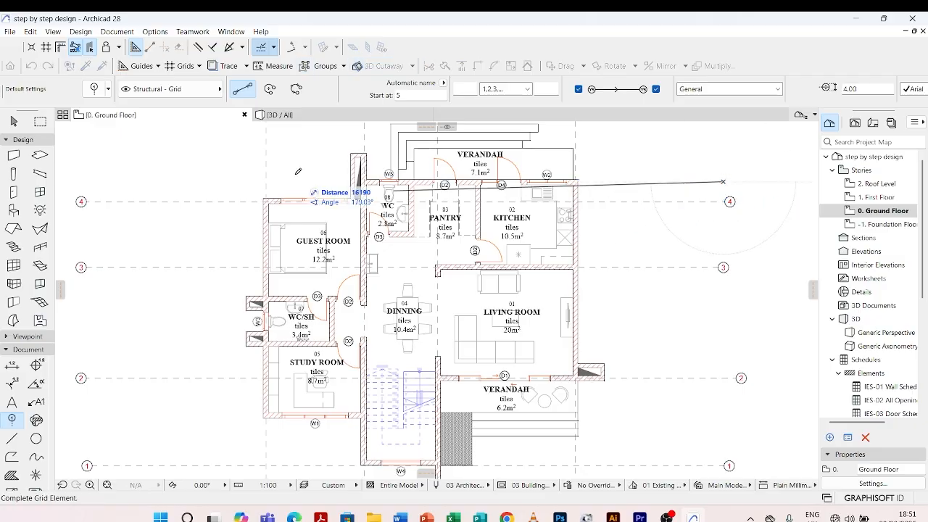
{"action": "scroll", "coordinate": [316, 197], "scroll_direction": "down", "scroll_amount": 3}
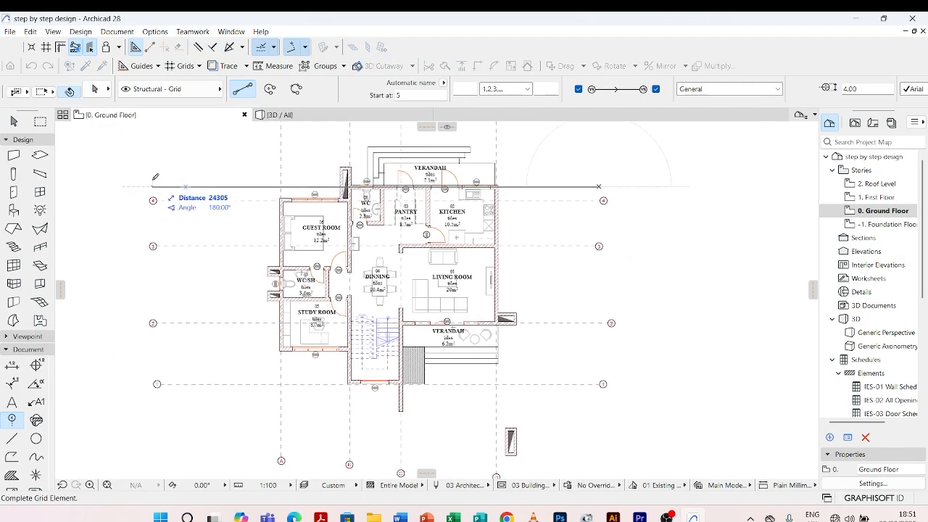
{"action": "left_click", "coordinate": [153, 181]}
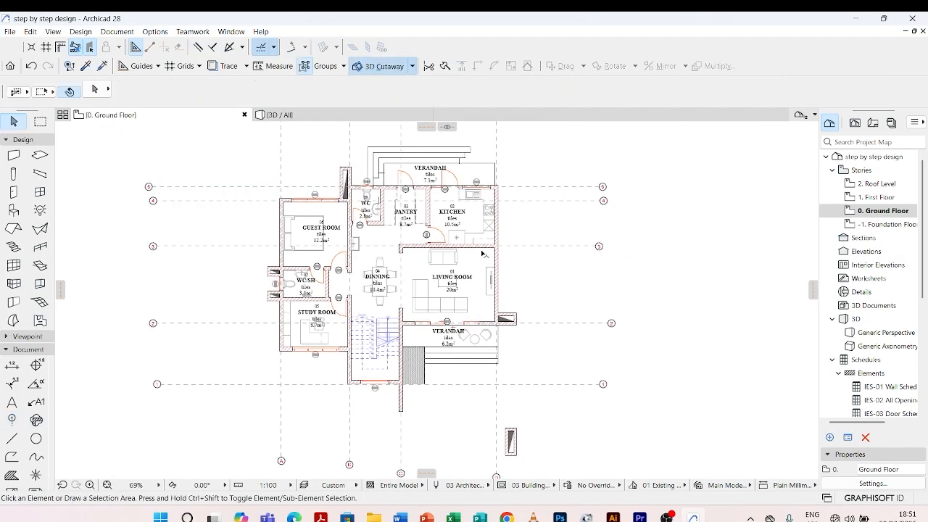
Move grid line 1 straight up about 112 mm onto the centre of the stairs' front wall at window W4
{"action": "scroll", "coordinate": [331, 384], "scroll_direction": "up", "scroll_amount": 5}
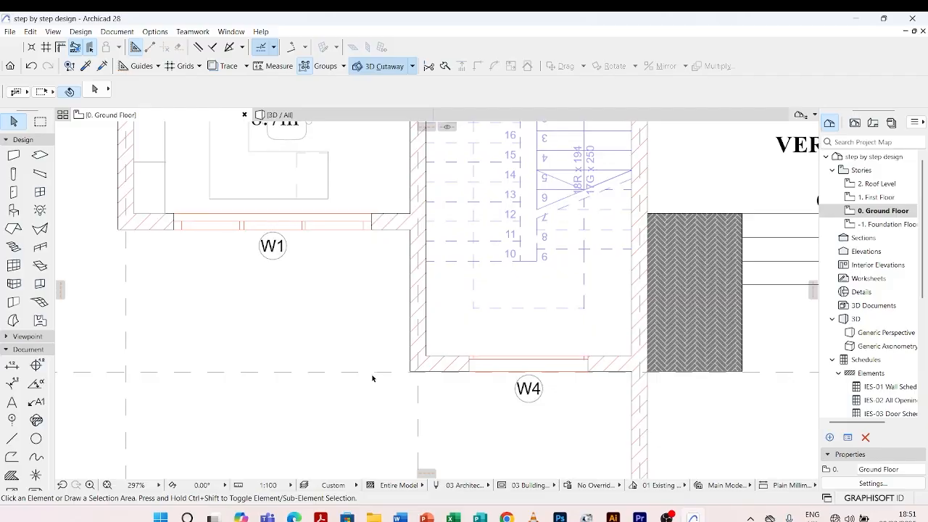
{"action": "left_click", "coordinate": [378, 374]}
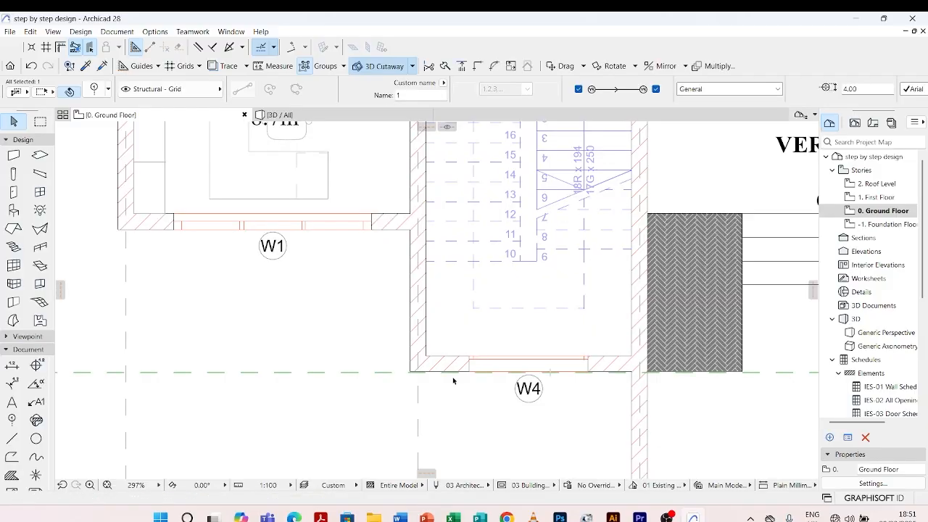
{"action": "scroll", "coordinate": [453, 379], "scroll_direction": "up", "scroll_amount": 4}
{"action": "key", "text": "ctrl+d"}
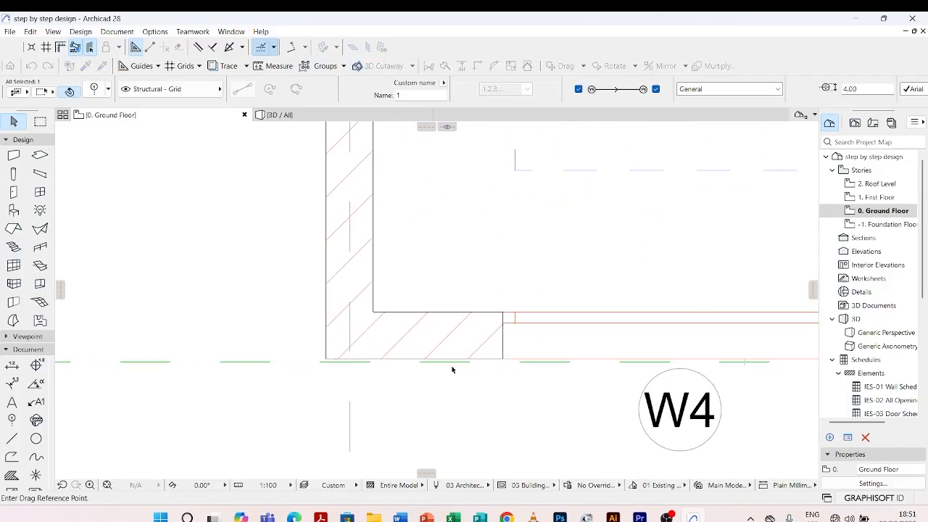
{"action": "left_click", "coordinate": [450, 361]}
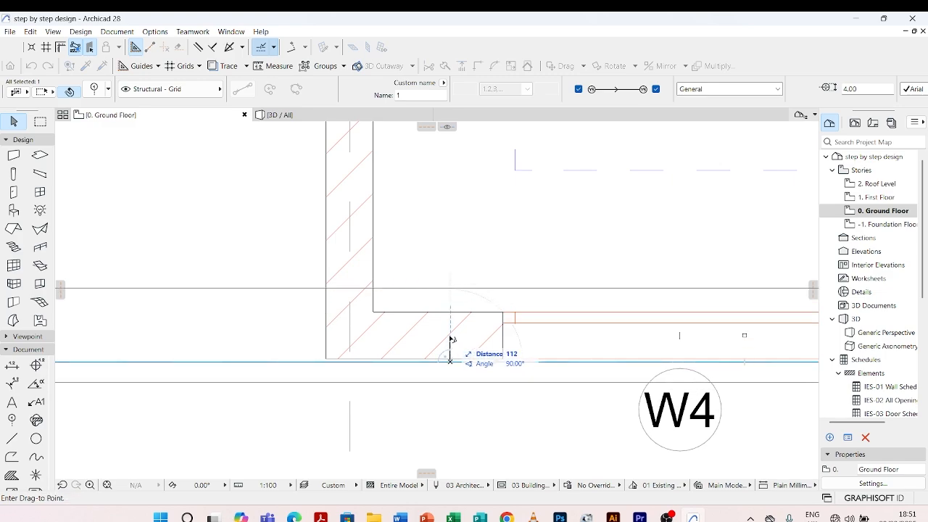
{"action": "left_click", "coordinate": [450, 337]}
{"action": "scroll", "coordinate": [460, 377], "scroll_direction": "down", "scroll_amount": 7}
{"action": "key", "text": "Escape"}
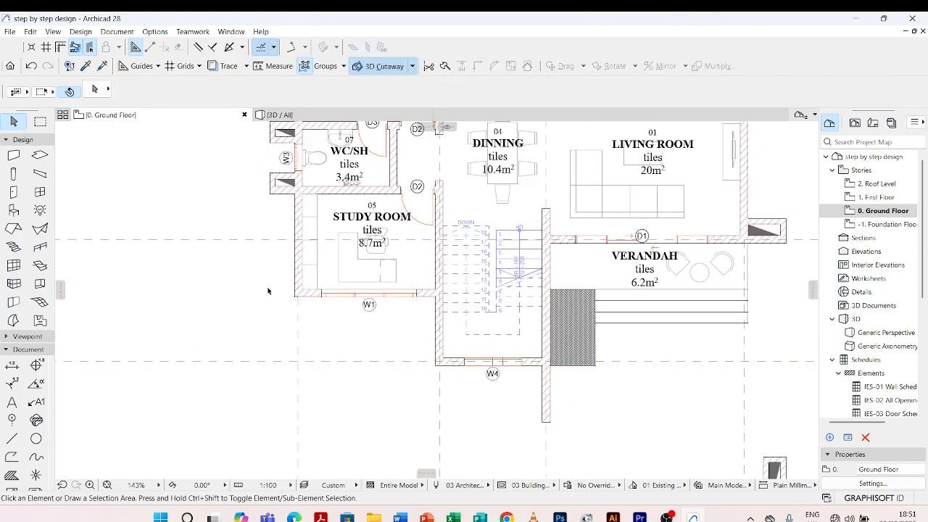
Move grid line 2 down onto the centre of the study room's front wall at window W1
{"action": "scroll", "coordinate": [358, 334], "scroll_direction": "down", "scroll_amount": 2}
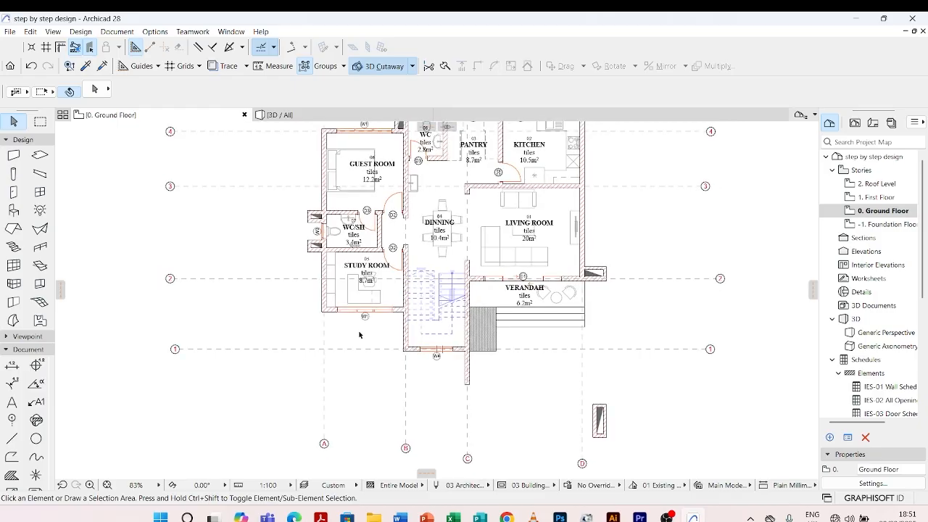
{"action": "scroll", "coordinate": [324, 317], "scroll_direction": "up", "scroll_amount": 3}
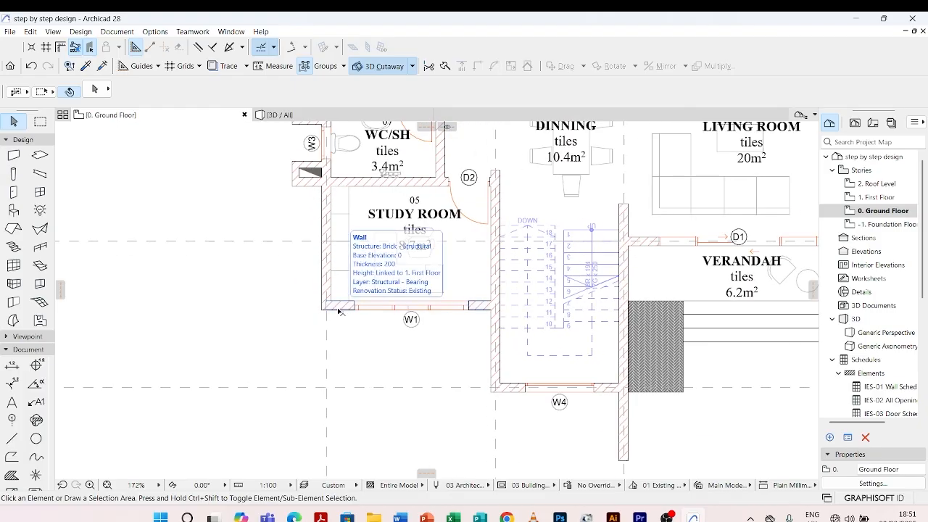
{"action": "left_click", "coordinate": [285, 241]}
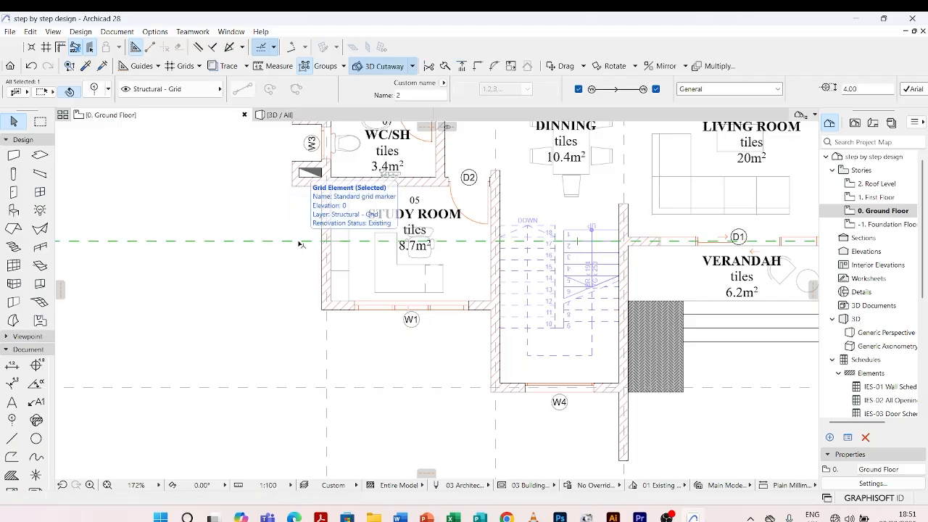
{"action": "key", "text": "ctrl+d"}
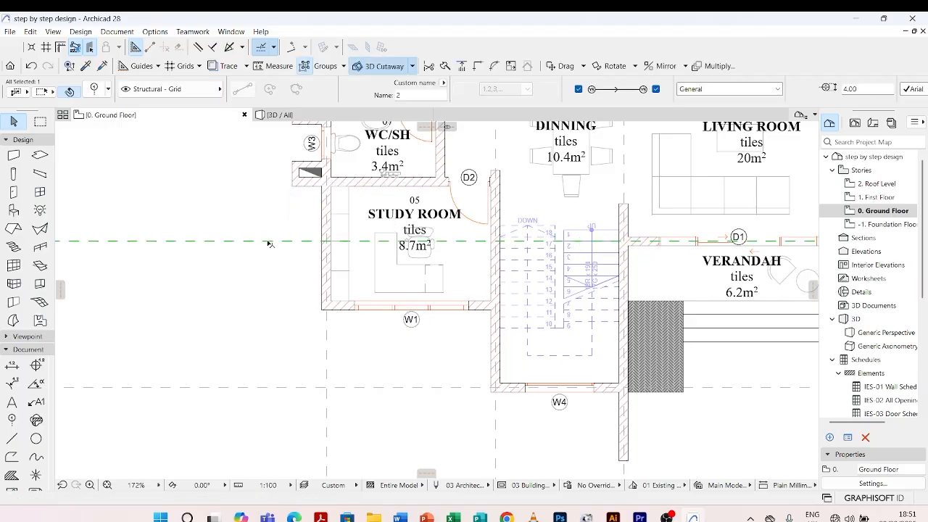
{"action": "right_click", "coordinate": [268, 242]}
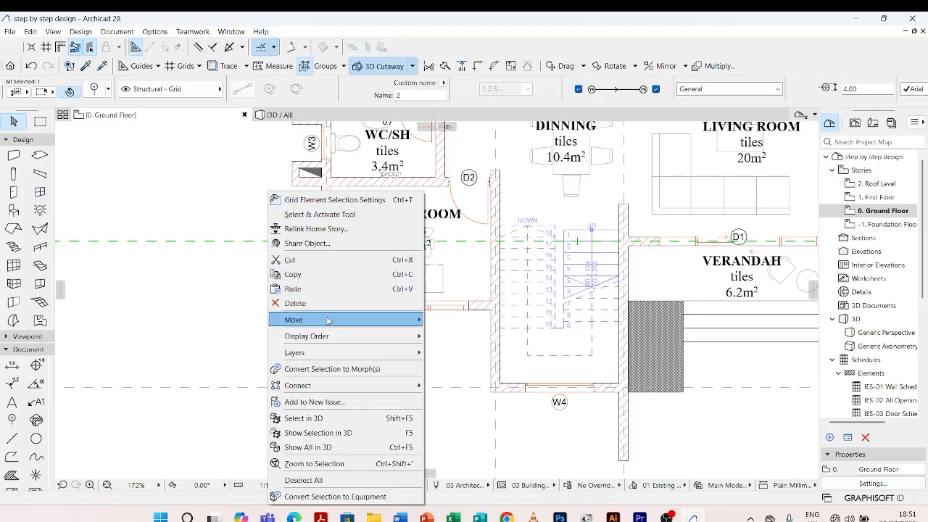
{"action": "mouse_move", "coordinate": [341, 320]}
{"action": "left_click", "coordinate": [447, 319]}
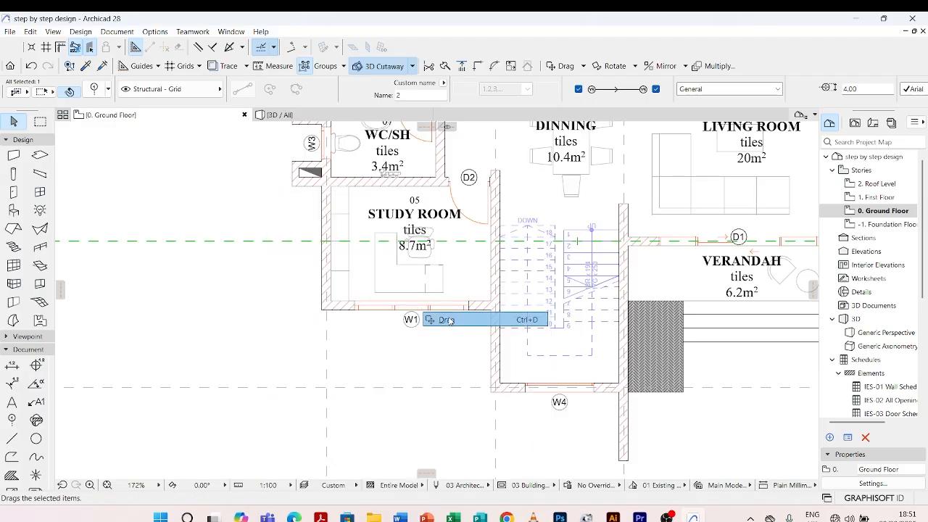
{"action": "left_click", "coordinate": [327, 241]}
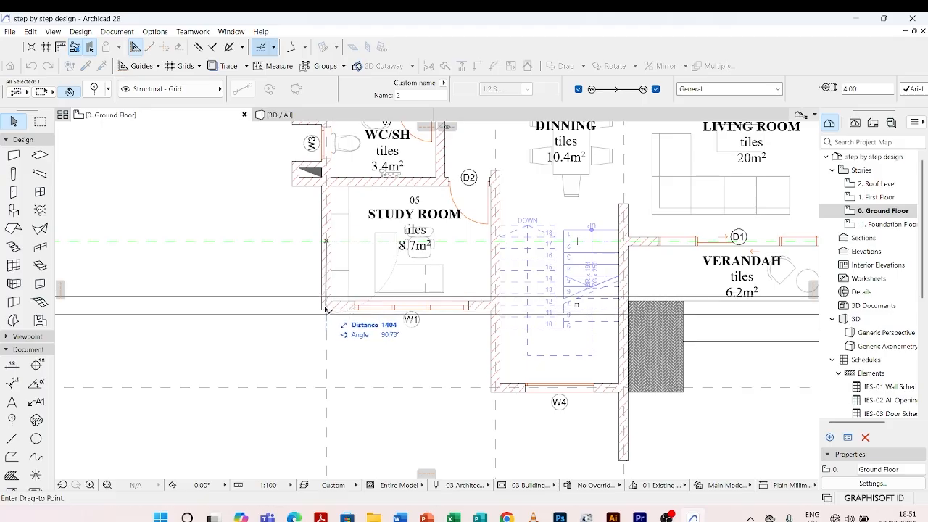
{"action": "left_click", "coordinate": [326, 306]}
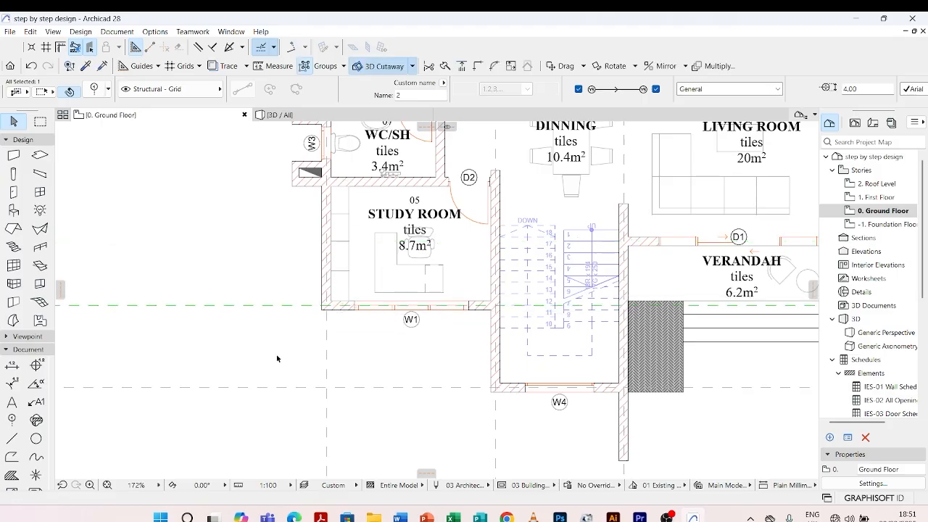
{"action": "scroll", "coordinate": [277, 358], "scroll_direction": "down", "scroll_amount": 4}
{"action": "key", "text": "Escape"}
Move grid line 3 down onto the centre of the wall between the living room and the front verandah
{"action": "scroll", "coordinate": [267, 214], "scroll_direction": "up", "scroll_amount": 1}
{"action": "middle_click_drag", "start_coordinate": [267, 214], "coordinate": [266, 161]}
{"action": "left_click", "coordinate": [268, 157]}
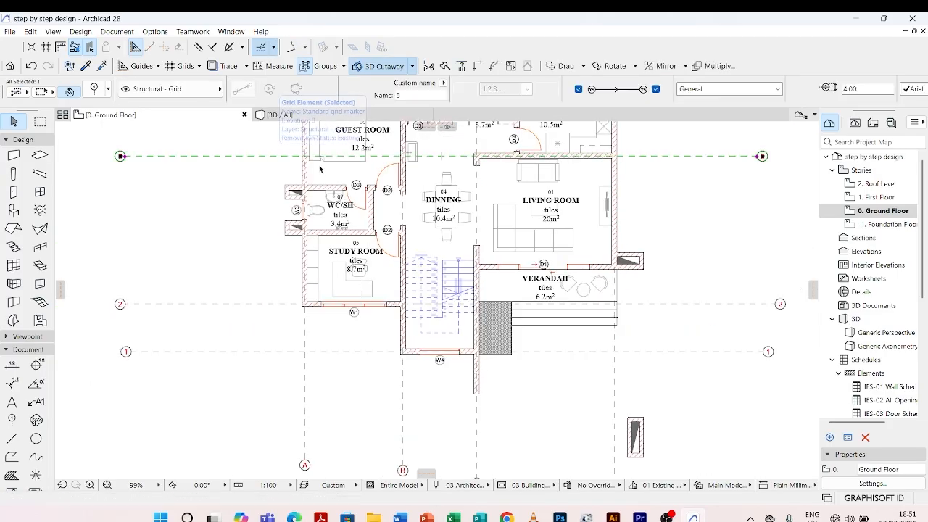
{"action": "key", "text": "ctrl+d"}
{"action": "scroll", "coordinate": [622, 156], "scroll_direction": "up", "scroll_amount": 2}
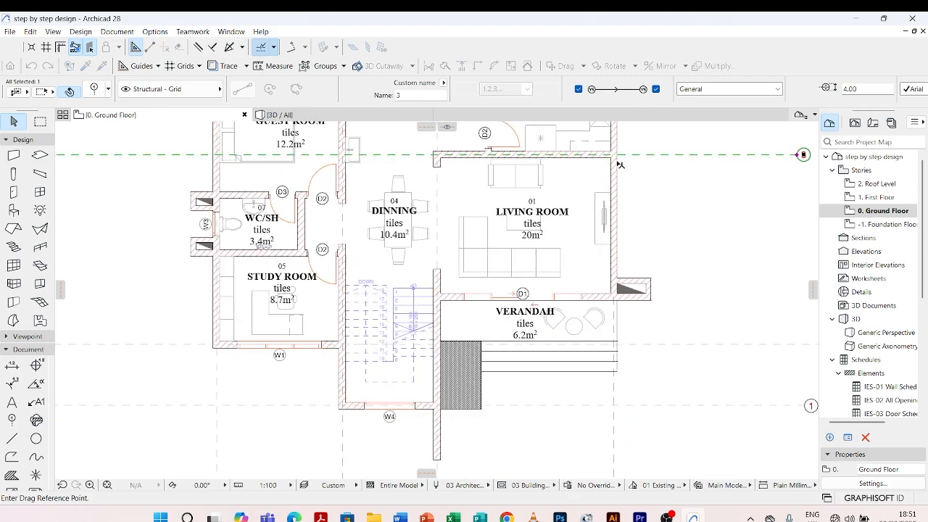
{"action": "left_click", "coordinate": [622, 156]}
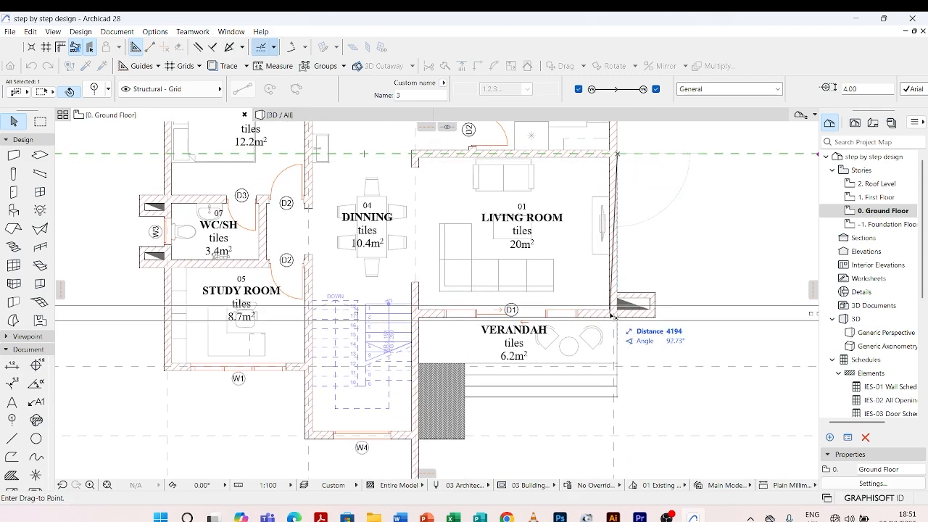
{"action": "scroll", "coordinate": [622, 315], "scroll_direction": "up", "scroll_amount": 3}
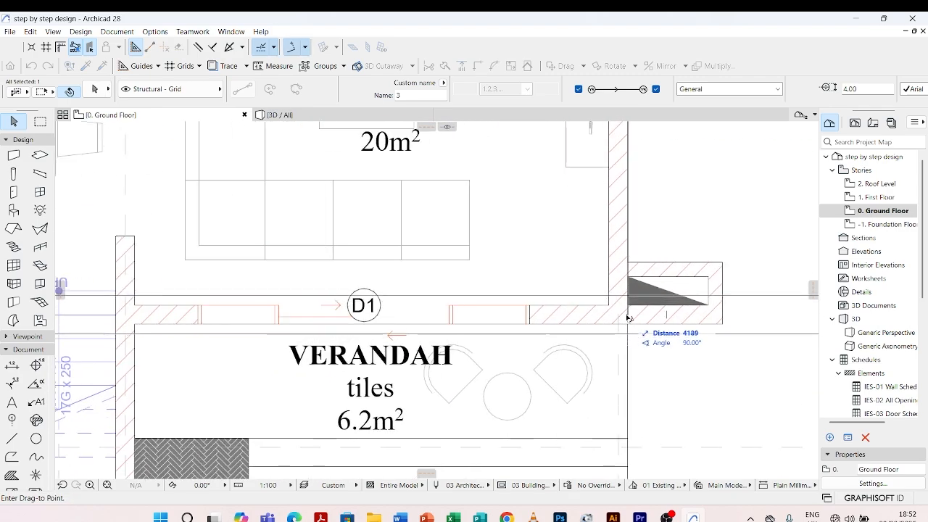
{"action": "left_click", "coordinate": [624, 315]}
{"action": "scroll", "coordinate": [589, 328], "scroll_direction": "down", "scroll_amount": 8}
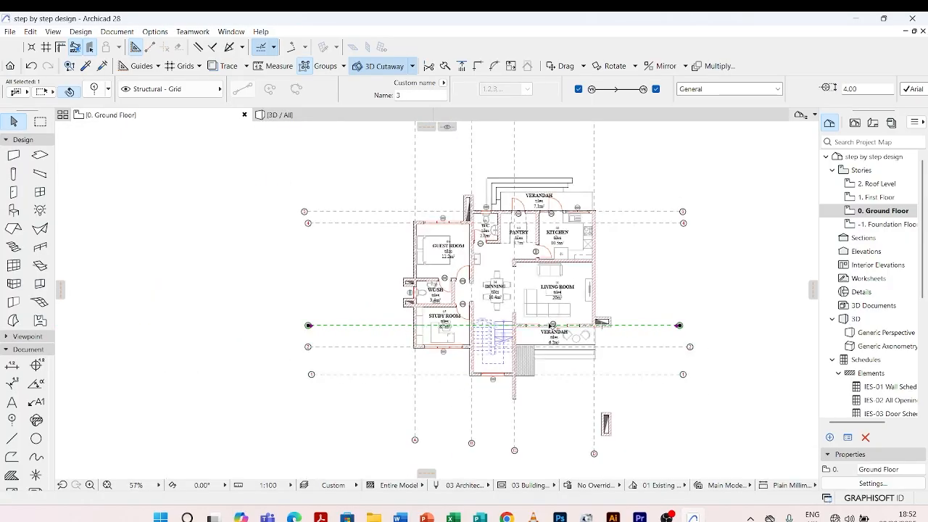
{"action": "key", "text": "Escape"}
Move grid line 4 down onto the centre of the wall between the kitchen and the living room
{"action": "left_click", "coordinate": [625, 224]}
{"action": "scroll", "coordinate": [602, 223], "scroll_direction": "up", "scroll_amount": 4}
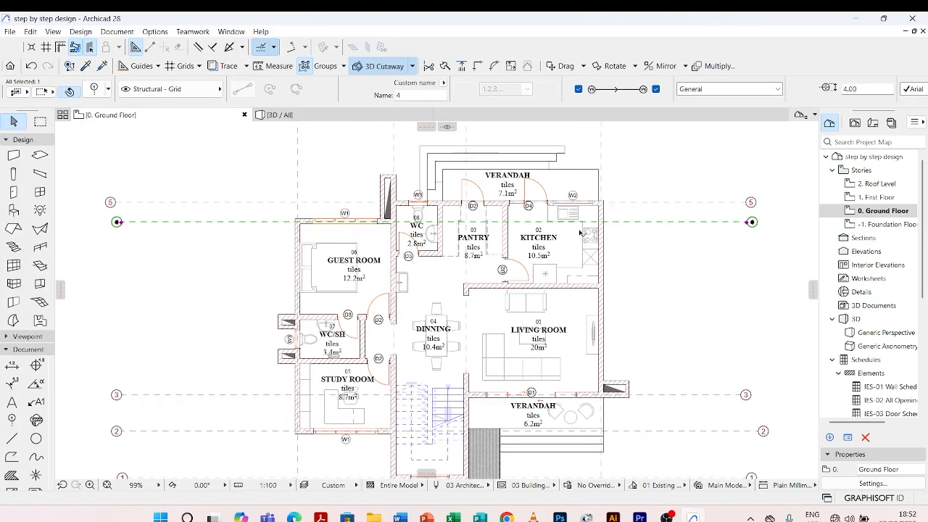
{"action": "scroll", "coordinate": [600, 221], "scroll_direction": "up", "scroll_amount": 2}
{"action": "key", "text": "ctrl+d"}
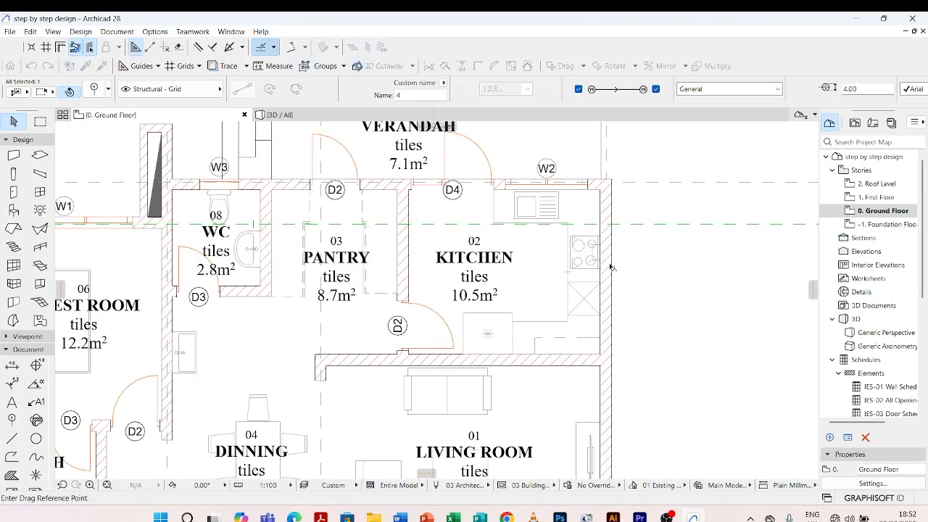
{"action": "left_click", "coordinate": [612, 226]}
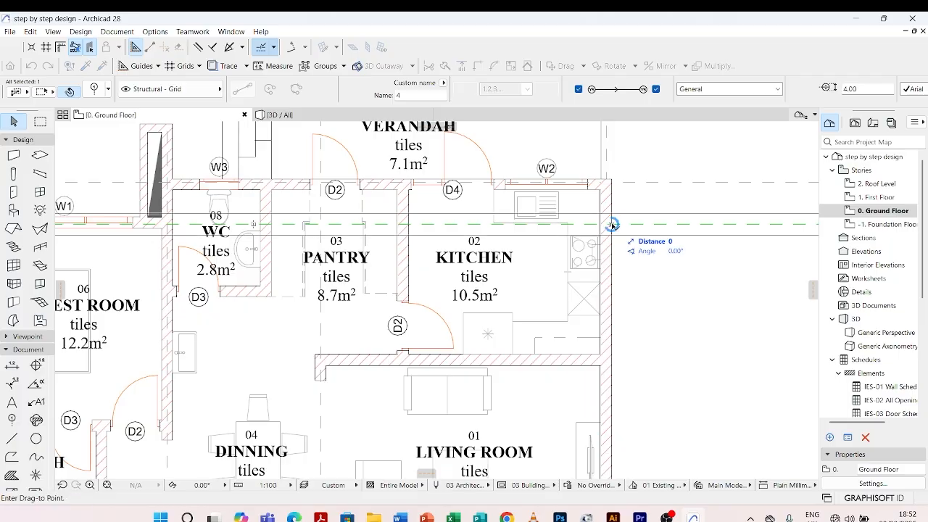
{"action": "left_click", "coordinate": [610, 362]}
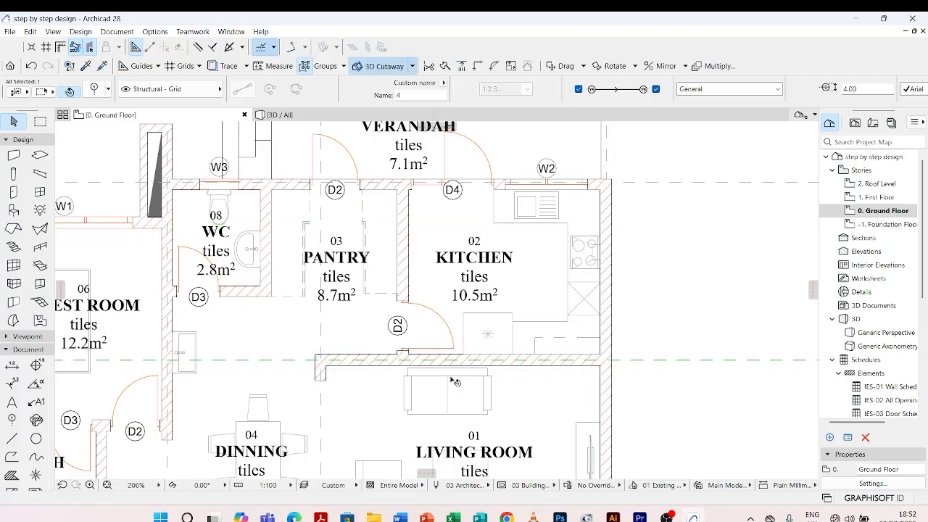
Move grid line 5 straight down about 731 mm onto the centre of the guest room's rear wall at window W1
{"action": "scroll", "coordinate": [451, 372], "scroll_direction": "down", "scroll_amount": 4}
{"action": "scroll", "coordinate": [509, 313], "scroll_direction": "up", "scroll_amount": 4}
{"action": "scroll", "coordinate": [530, 334], "scroll_direction": "down", "scroll_amount": 4}
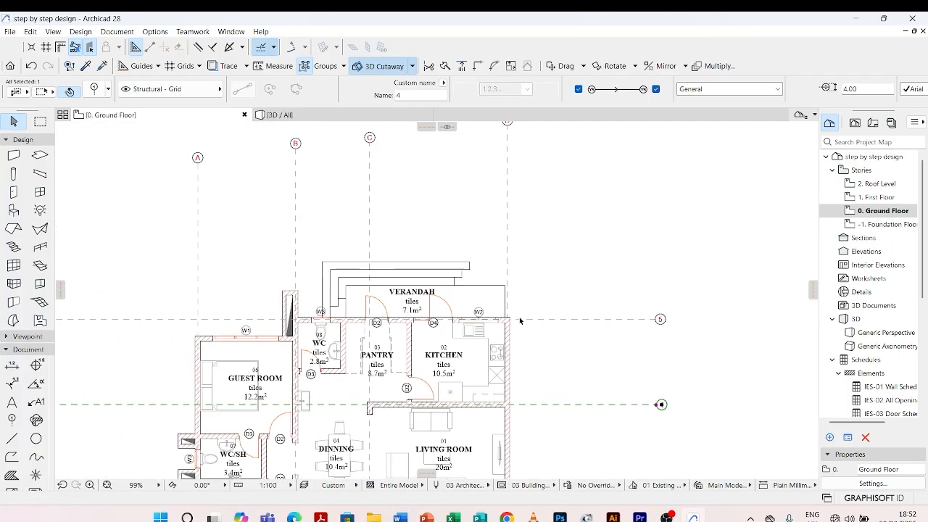
{"action": "scroll", "coordinate": [194, 330], "scroll_direction": "up", "scroll_amount": 7}
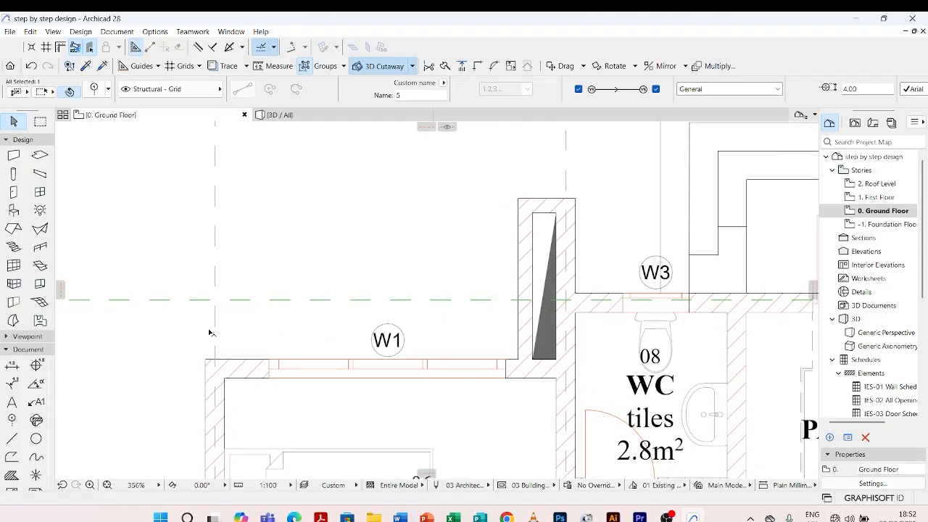
{"action": "key", "text": "ctrl+d"}
{"action": "left_click", "coordinate": [213, 300]}
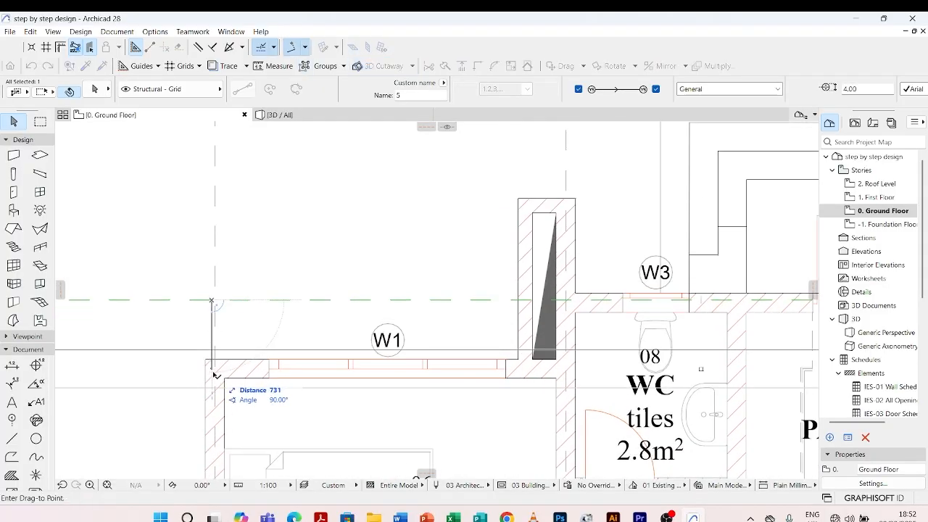
{"action": "left_click", "coordinate": [213, 369]}
{"action": "scroll", "coordinate": [528, 249], "scroll_direction": "down", "scroll_amount": 5}
{"action": "left_click", "coordinate": [347, 257]}
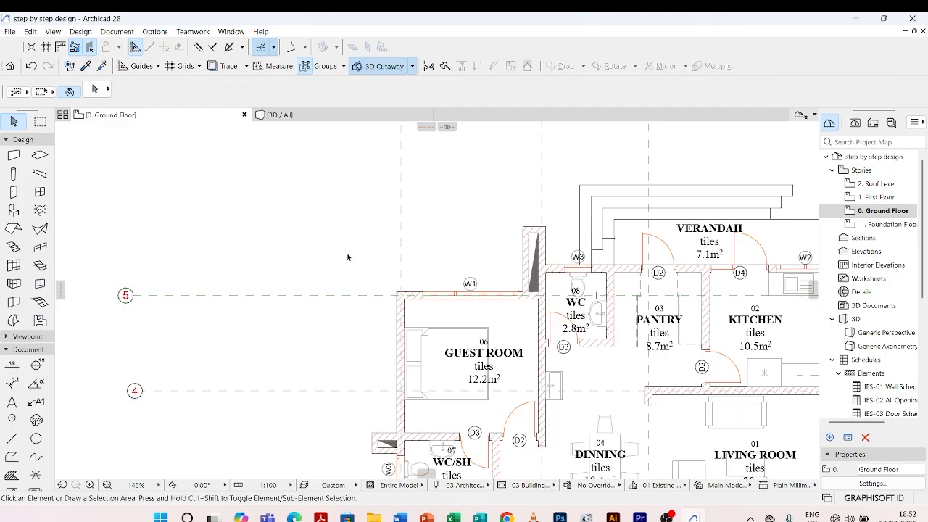
Copy grid line 5 straight up onto the centre of the WC's rear wall at window W3
{"action": "left_click", "coordinate": [378, 297]}
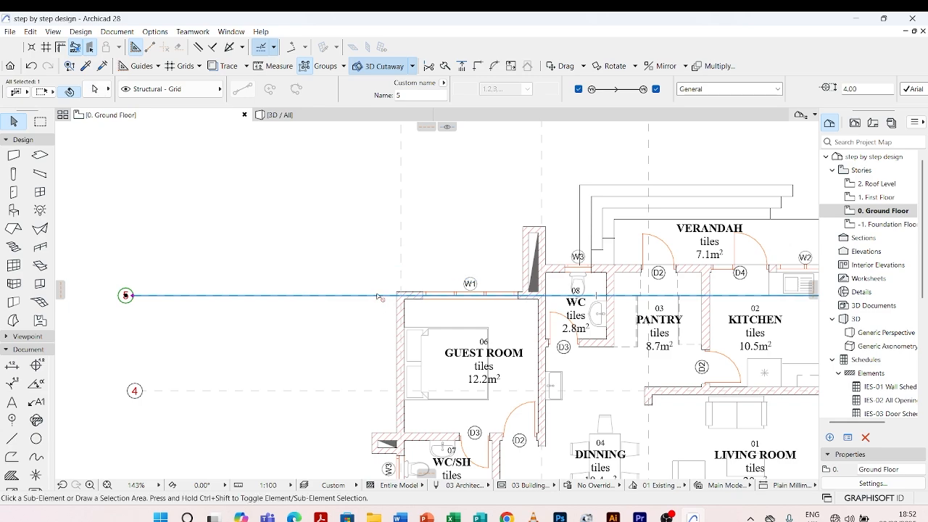
{"action": "key", "text": "ctrl+shift+d"}
{"action": "scroll", "coordinate": [341, 274], "scroll_direction": "down", "scroll_amount": 2}
{"action": "scroll", "coordinate": [480, 287], "scroll_direction": "up", "scroll_amount": 3}
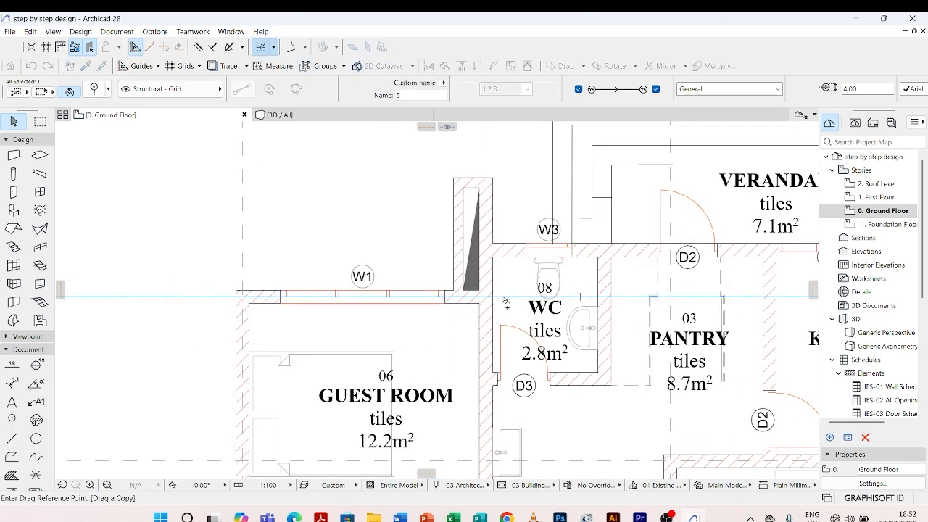
{"action": "left_click", "coordinate": [492, 296]}
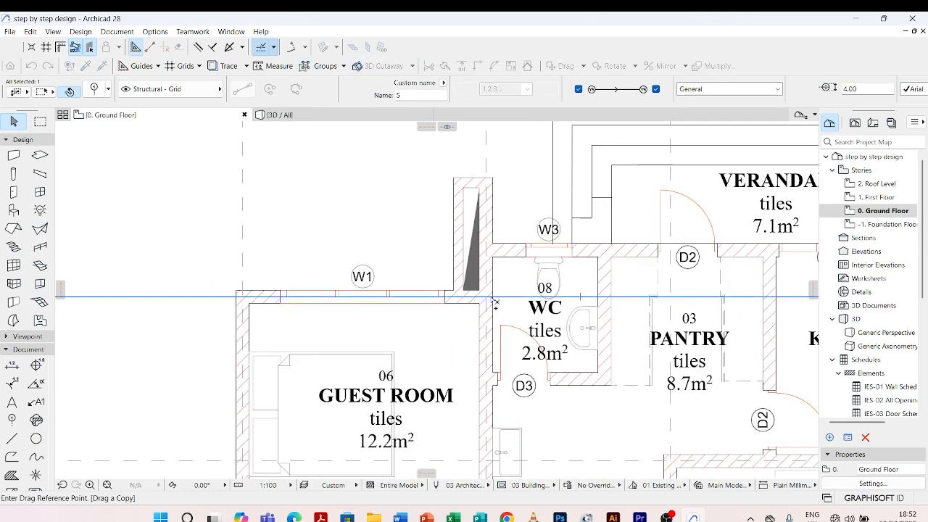
{"action": "left_click", "coordinate": [489, 251]}
{"action": "scroll", "coordinate": [489, 253], "scroll_direction": "down", "scroll_amount": 3}
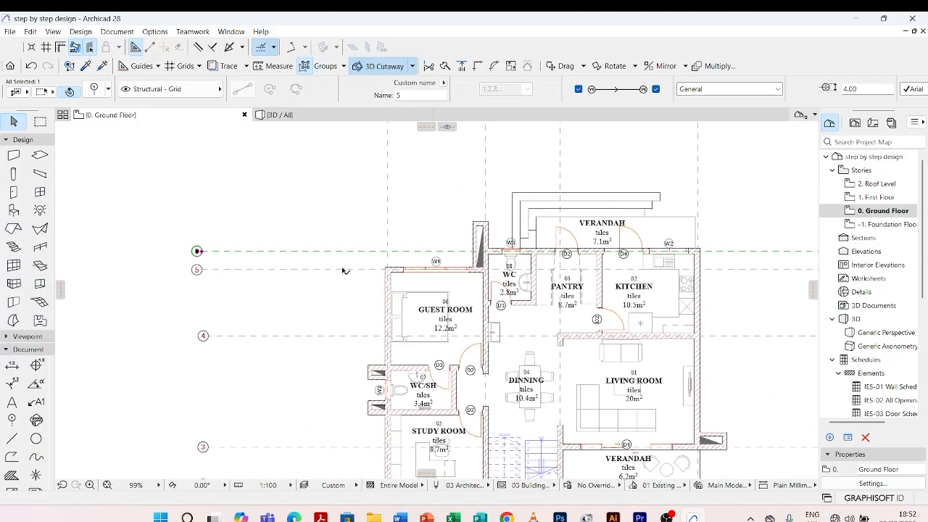
Rename the copied grid line as 6
{"action": "scroll", "coordinate": [215, 270], "scroll_direction": "up", "scroll_amount": 5}
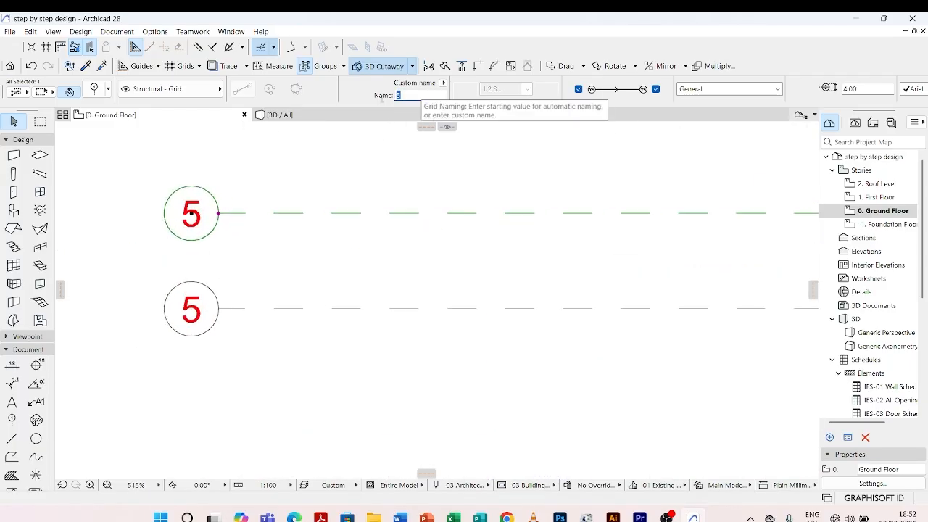
{"action": "left_click", "coordinate": [418, 95]}
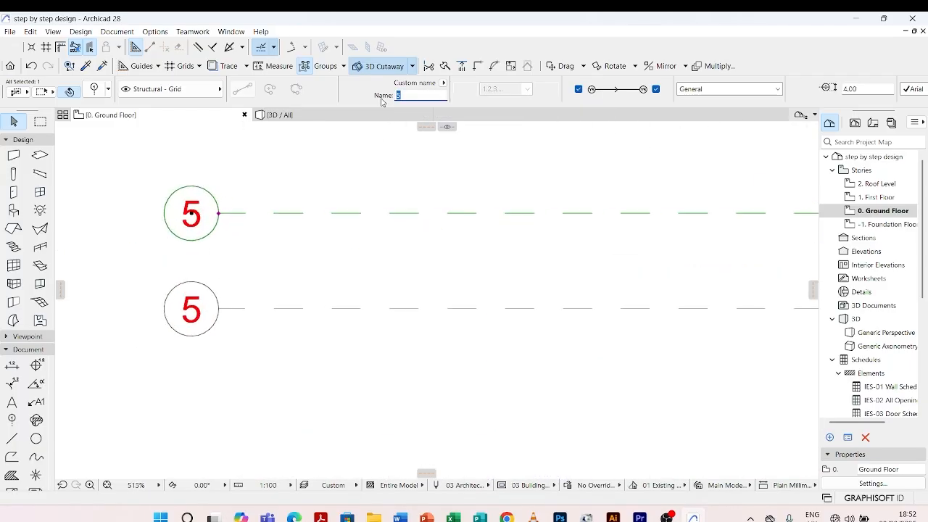
{"action": "type", "text": "6"}
{"action": "key", "text": "Return"}
{"action": "left_click", "coordinate": [373, 259]}
{"action": "scroll", "coordinate": [332, 242], "scroll_direction": "down", "scroll_amount": 7}
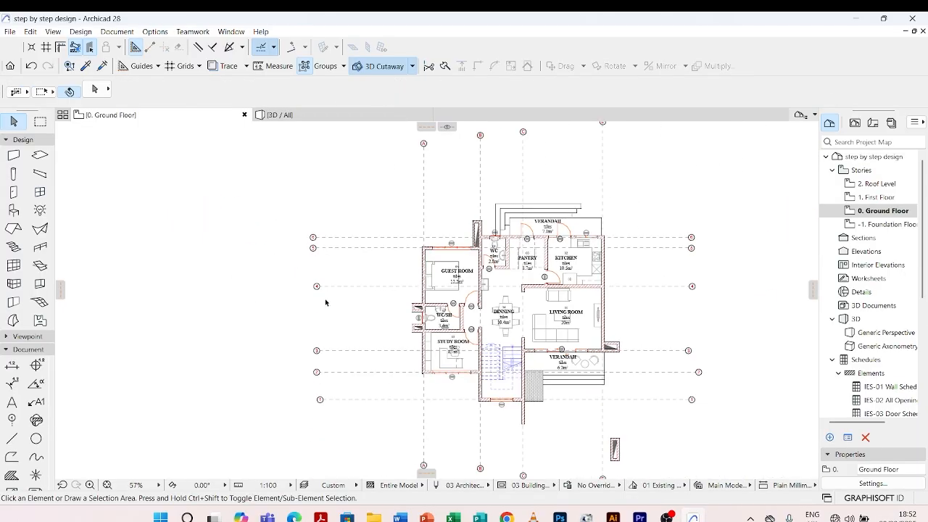
Try to stretch the left end of grid line 2 into vertical alignment with grid line 1's end, and undo the stretch
{"action": "scroll", "coordinate": [366, 274], "scroll_direction": "down", "scroll_amount": 2}
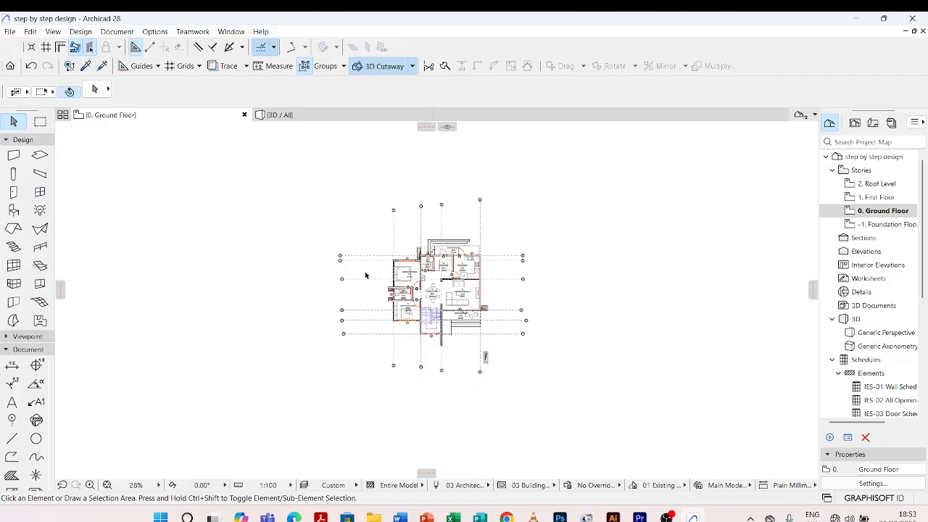
{"action": "scroll", "coordinate": [377, 330], "scroll_direction": "up", "scroll_amount": 2}
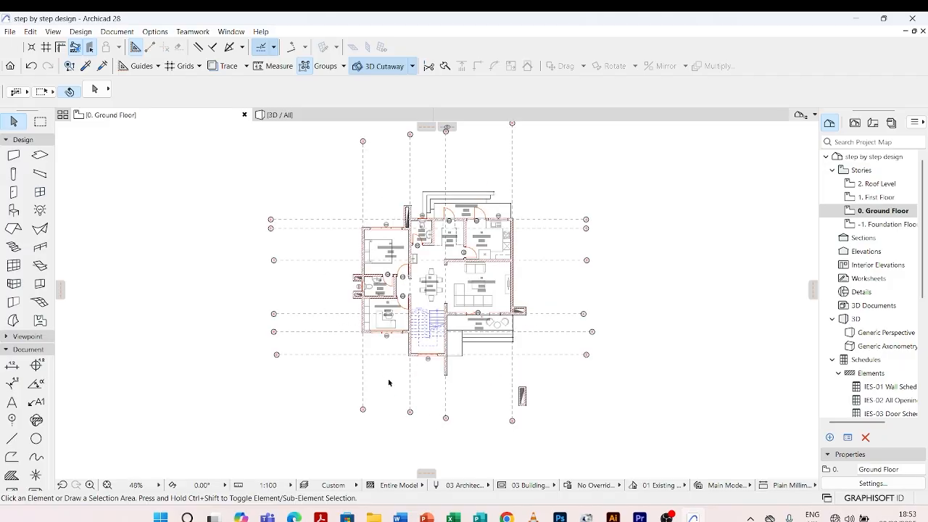
{"action": "scroll", "coordinate": [305, 356], "scroll_direction": "up", "scroll_amount": 3}
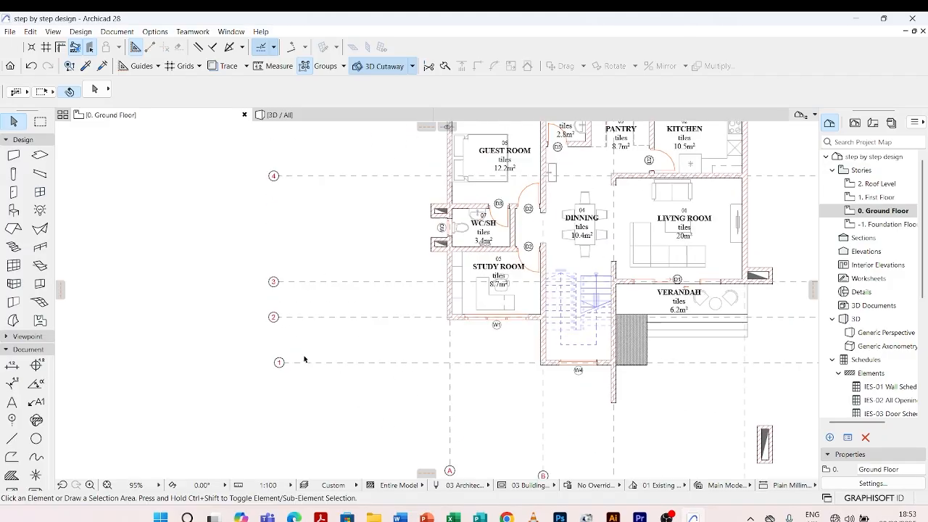
{"action": "left_click", "coordinate": [282, 309]}
{"action": "scroll", "coordinate": [279, 310], "scroll_direction": "up", "scroll_amount": 2}
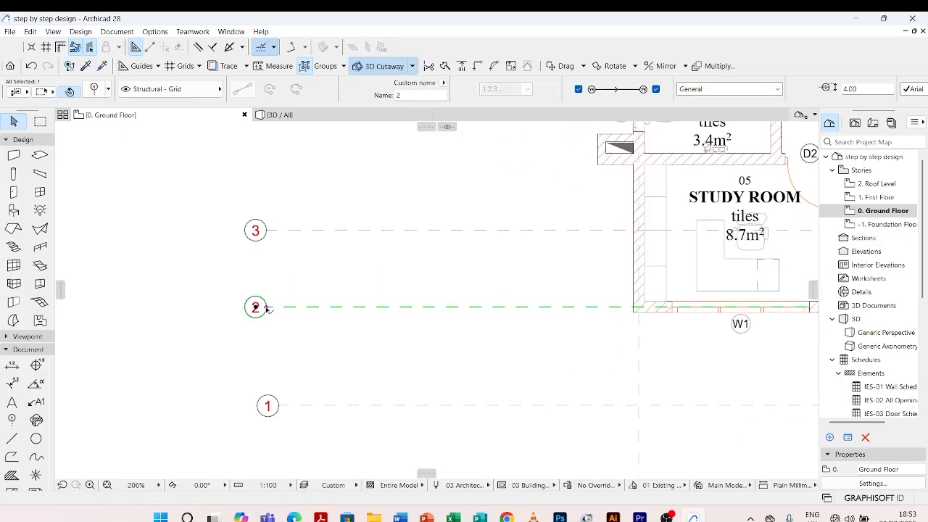
{"action": "left_click", "coordinate": [267, 307]}
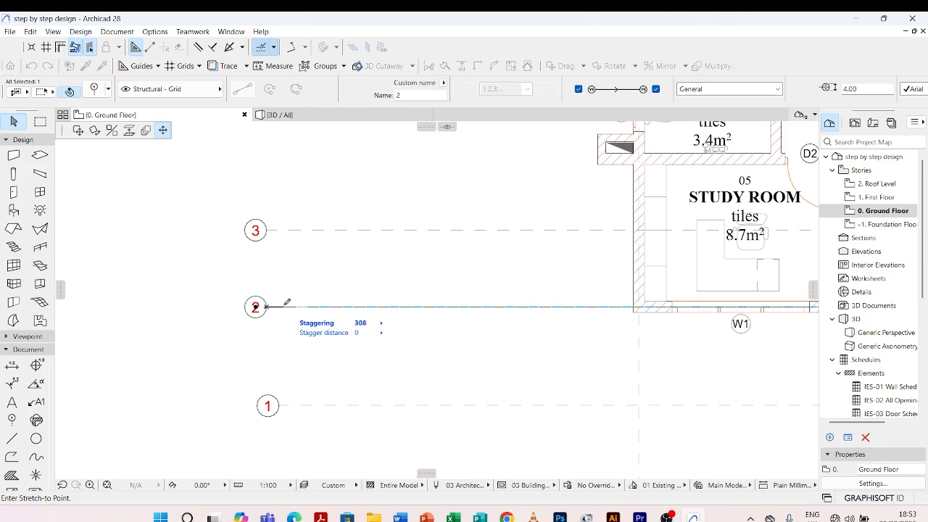
{"action": "left_click", "coordinate": [280, 406]}
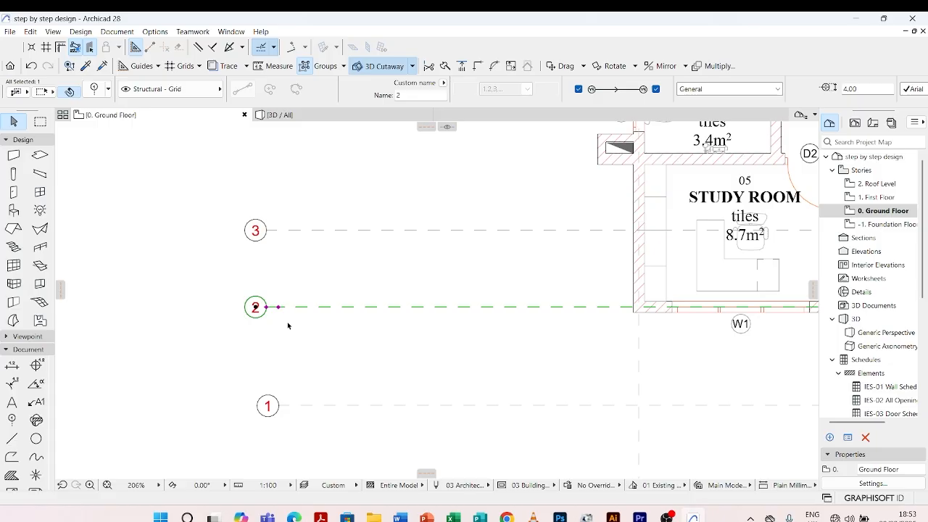
{"action": "key", "text": "ctrl+z"}
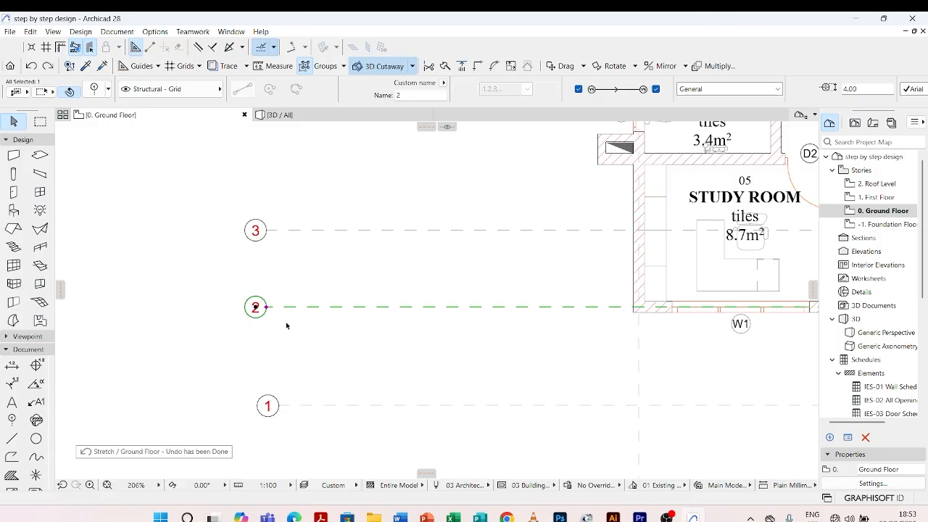
{"action": "scroll", "coordinate": [273, 316], "scroll_direction": "up", "scroll_amount": 5}
{"action": "key", "text": "Escape"}
{"action": "scroll", "coordinate": [255, 273], "scroll_direction": "down", "scroll_amount": 5}
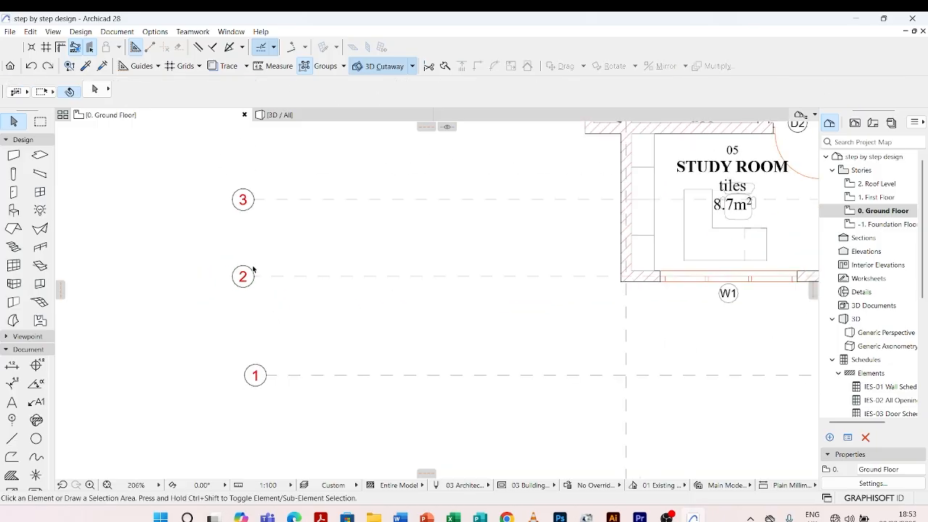
{"action": "left_click", "coordinate": [266, 376]}
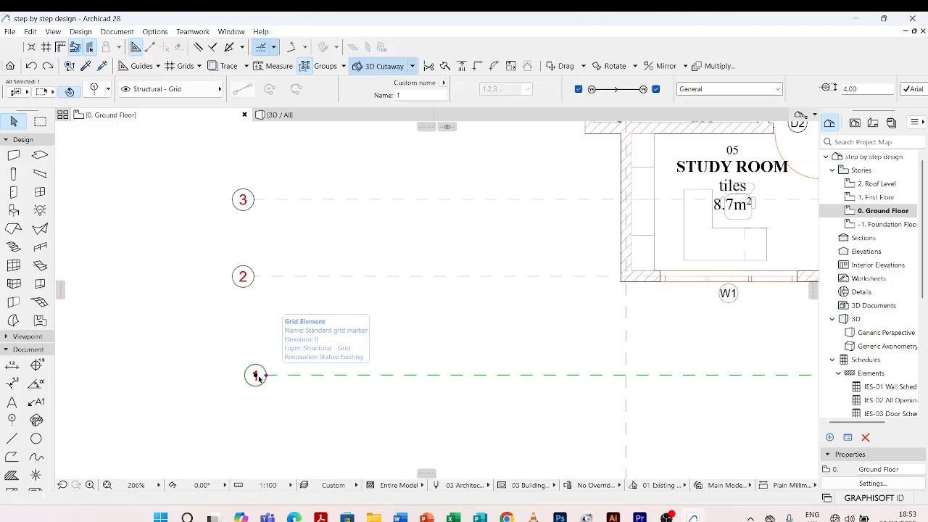
{"action": "key", "text": "Escape"}
{"action": "scroll", "coordinate": [251, 300], "scroll_direction": "down", "scroll_amount": 8}
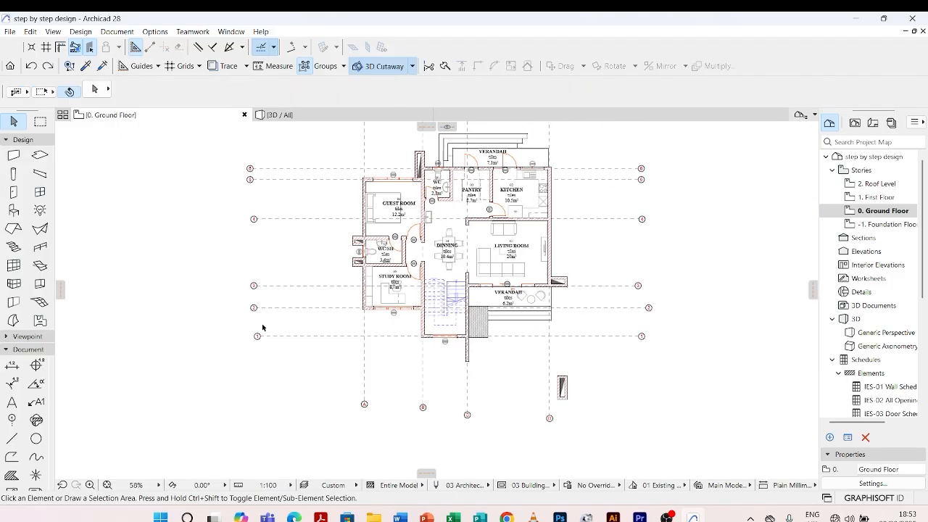
Stretch grid line 2's left stagger node inward to align vertically with grid line 1's left end, keeping the stagger distance at 0
{"action": "scroll", "coordinate": [276, 298], "scroll_direction": "up", "scroll_amount": 8}
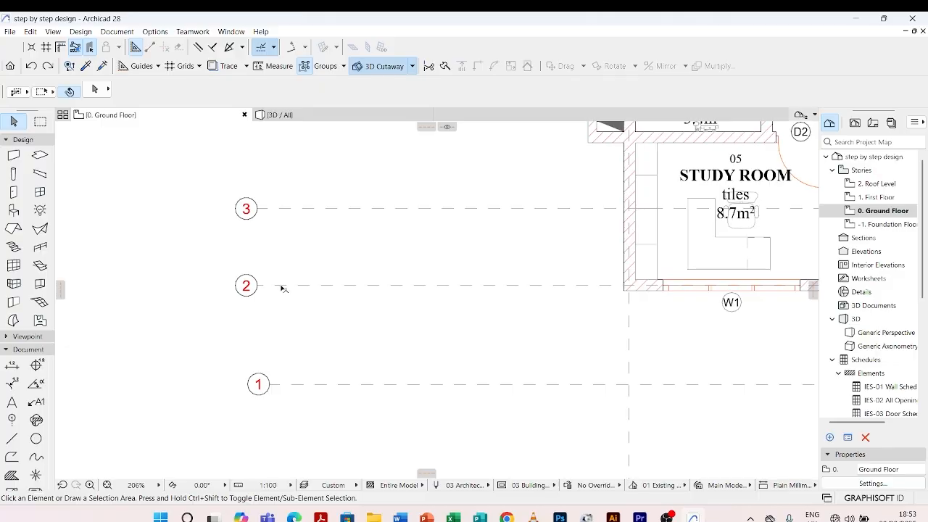
{"action": "left_click", "coordinate": [283, 289]}
{"action": "scroll", "coordinate": [259, 287], "scroll_direction": "up", "scroll_amount": 11}
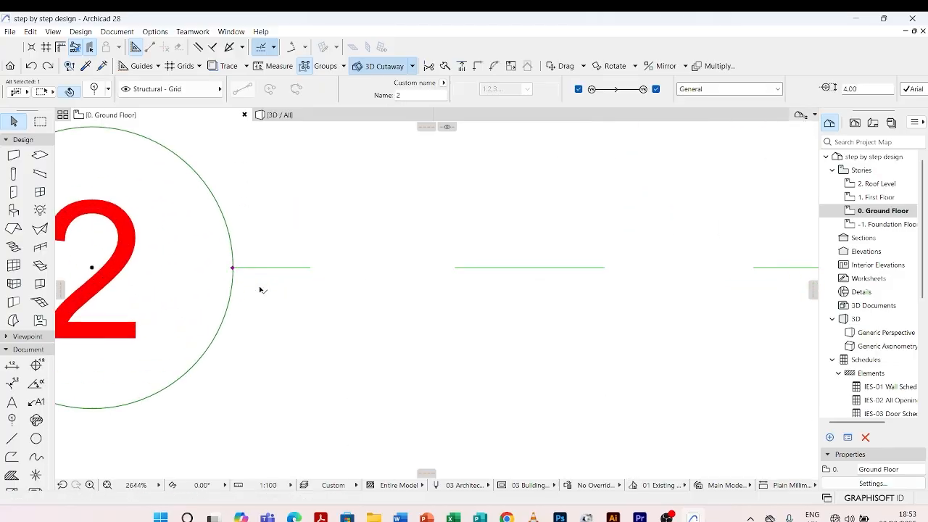
{"action": "middle_click_drag", "start_coordinate": [233, 268], "coordinate": [250, 263]}
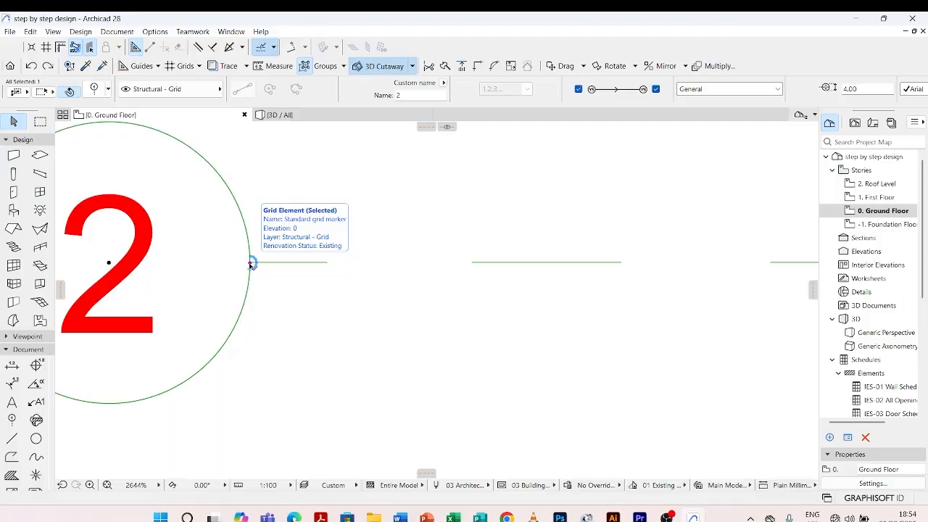
{"action": "left_click", "coordinate": [250, 264]}
{"action": "scroll", "coordinate": [254, 261], "scroll_direction": "down", "scroll_amount": 5}
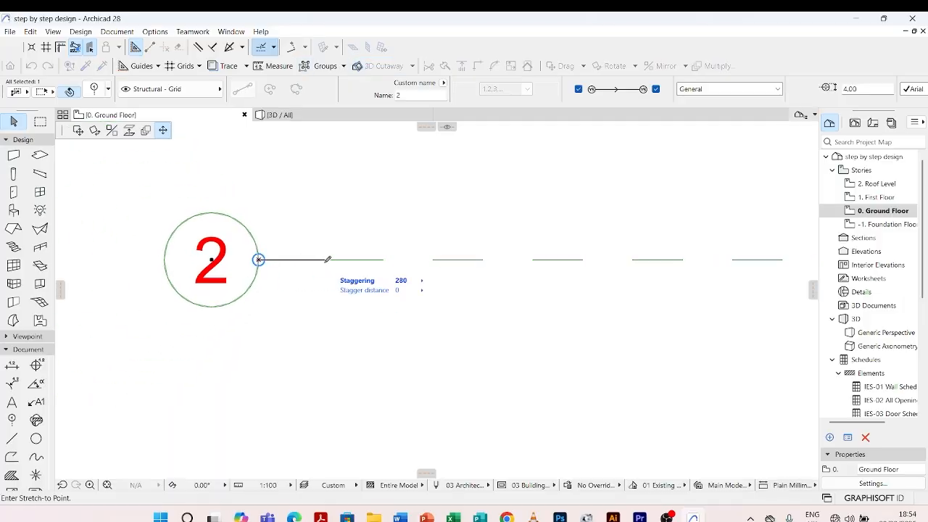
{"action": "scroll", "coordinate": [319, 259], "scroll_direction": "down", "scroll_amount": 5}
{"action": "scroll", "coordinate": [323, 290], "scroll_direction": "up", "scroll_amount": 7}
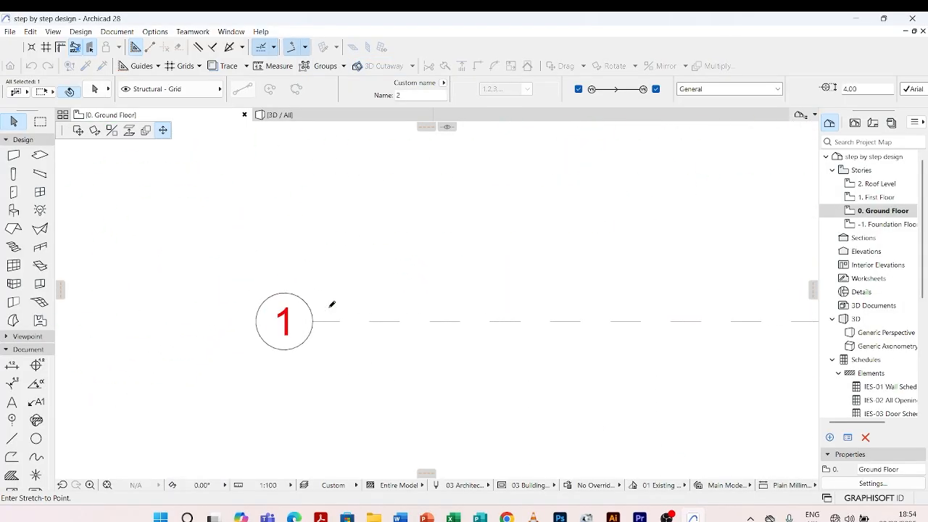
{"action": "scroll", "coordinate": [318, 319], "scroll_direction": "down", "scroll_amount": 5}
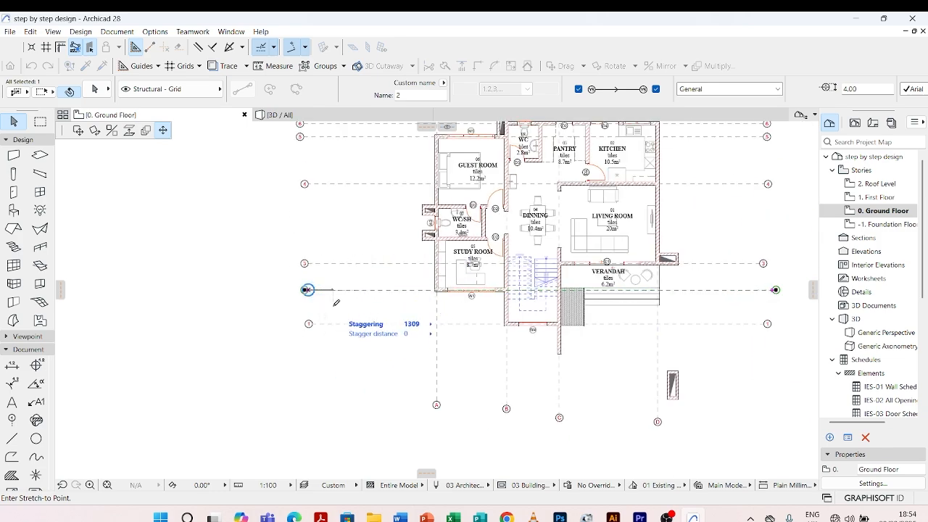
{"action": "scroll", "coordinate": [336, 303], "scroll_direction": "up", "scroll_amount": 5}
{"action": "left_click", "coordinate": [255, 371]}
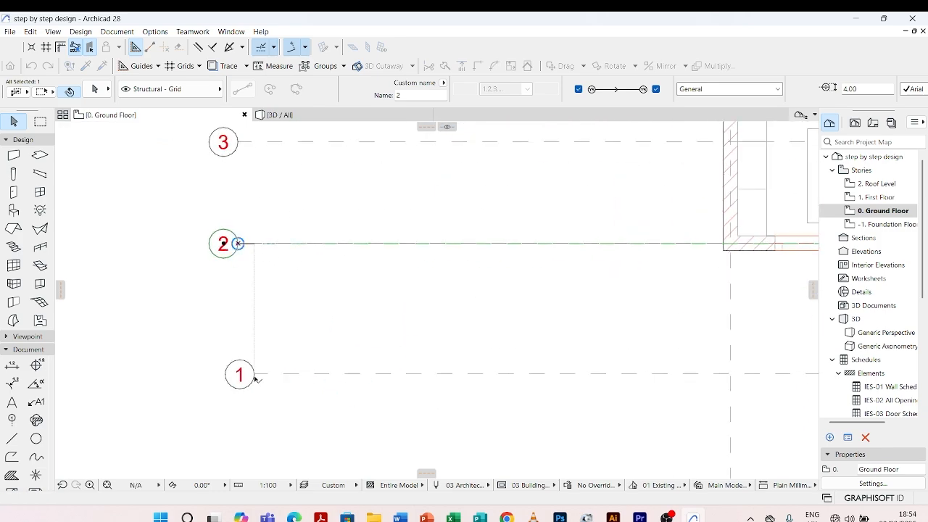
Shorten grid line 2 at its left end to the stagger node, so its marker lines up with marker 1
{"action": "scroll", "coordinate": [250, 268], "scroll_direction": "up", "scroll_amount": 3}
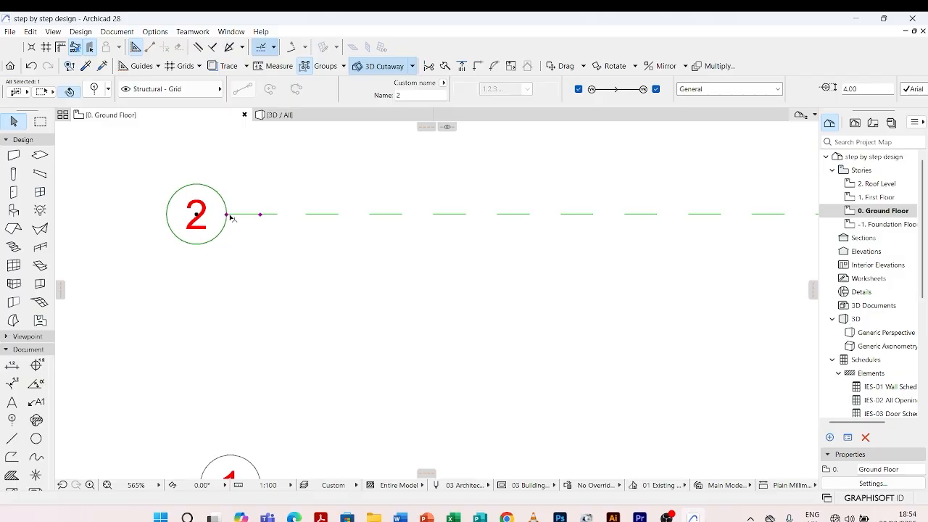
{"action": "left_click", "coordinate": [227, 215]}
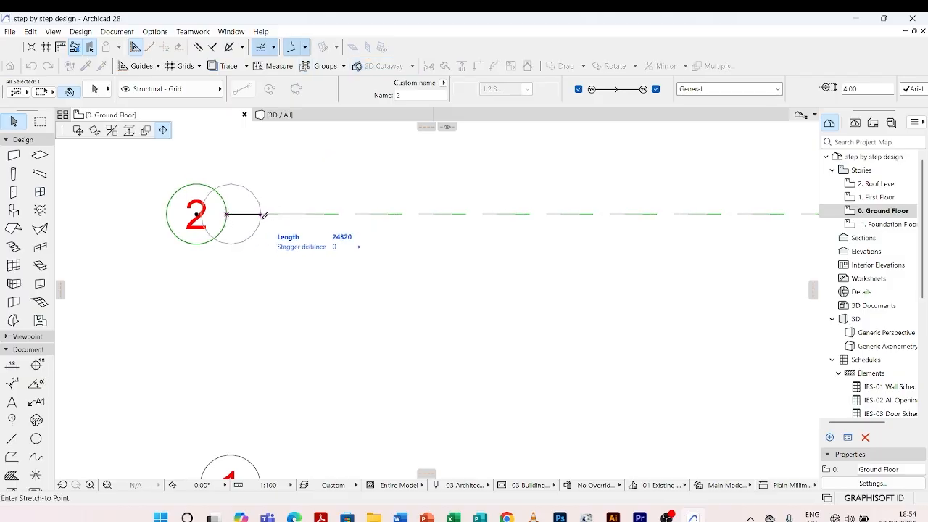
{"action": "left_click", "coordinate": [260, 213]}
{"action": "scroll", "coordinate": [301, 221], "scroll_direction": "down", "scroll_amount": 4}
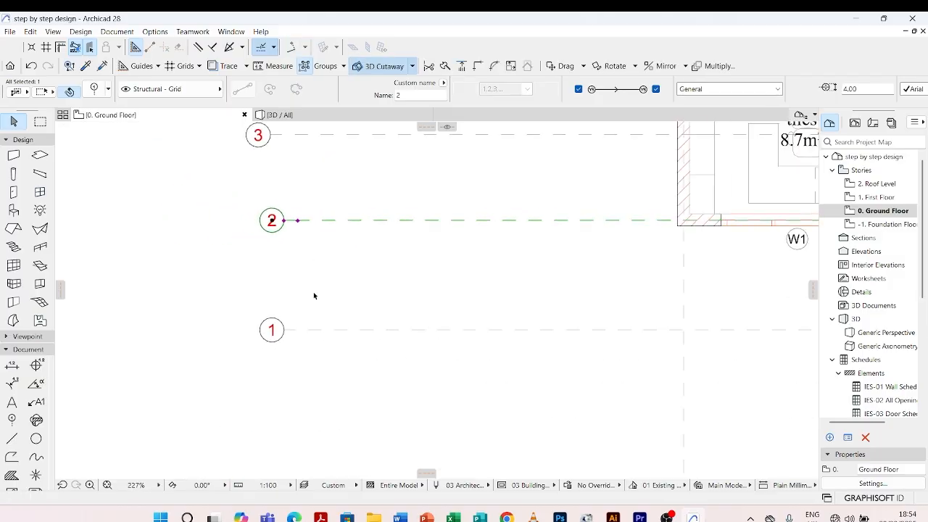
{"action": "scroll", "coordinate": [314, 292], "scroll_direction": "down", "scroll_amount": 3}
Move grid line 3's left stagger node above grid line 2's left end, and shorten the line to that node so the markers align
{"action": "scroll", "coordinate": [308, 230], "scroll_direction": "up", "scroll_amount": 3}
{"action": "left_click", "coordinate": [292, 207]}
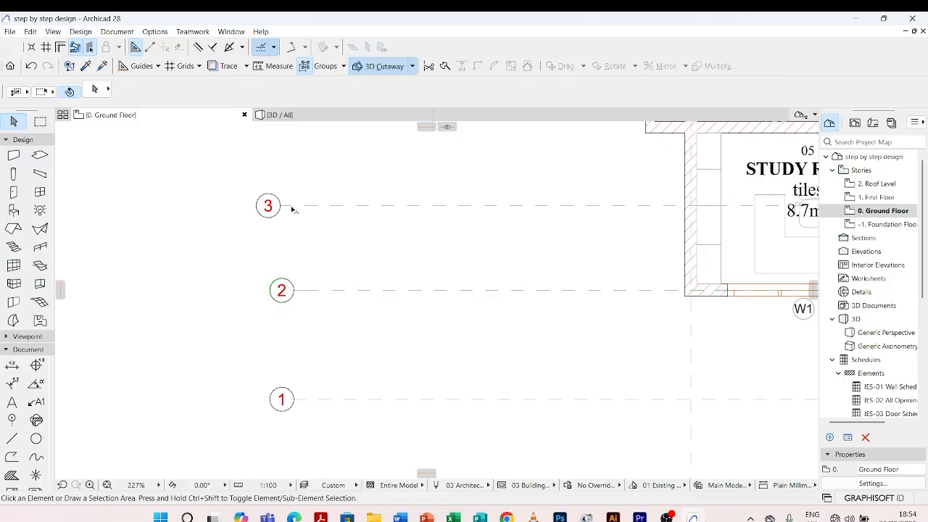
{"action": "left_click", "coordinate": [277, 206]}
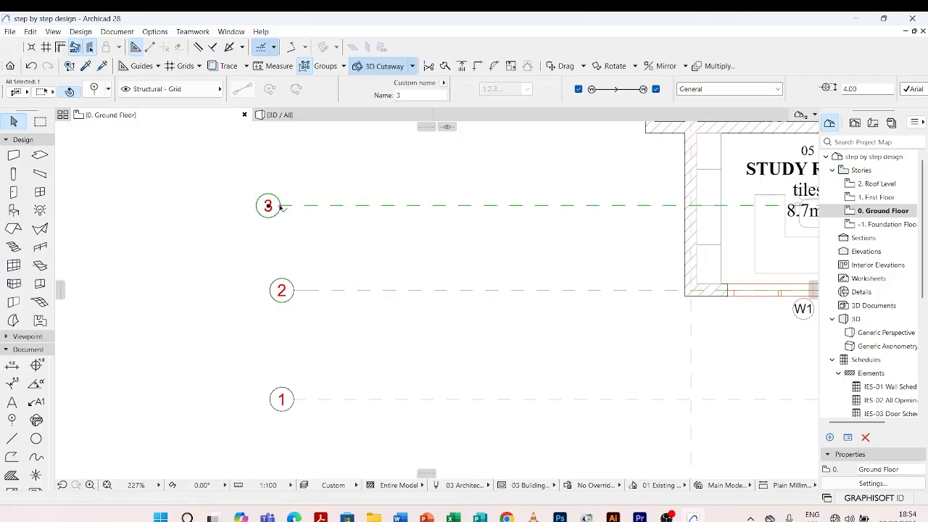
{"action": "left_click", "coordinate": [280, 206]}
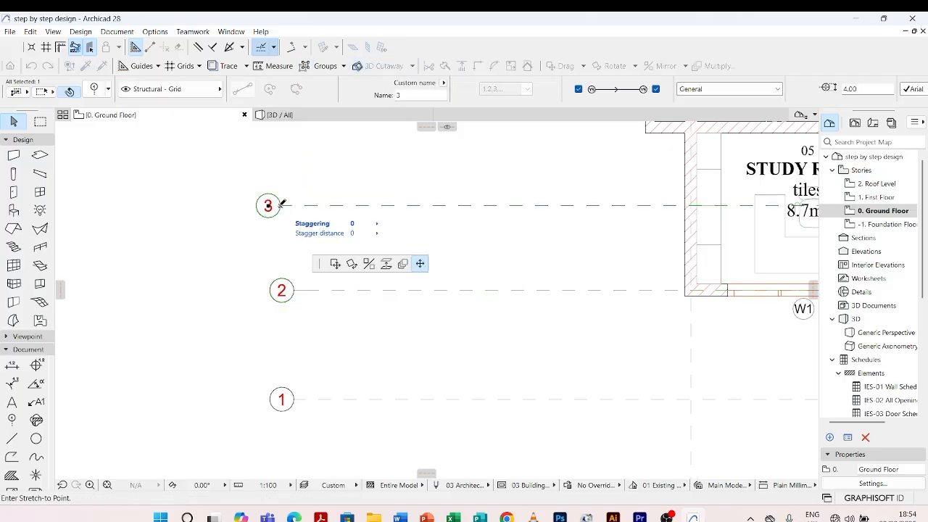
{"action": "left_click", "coordinate": [297, 289]}
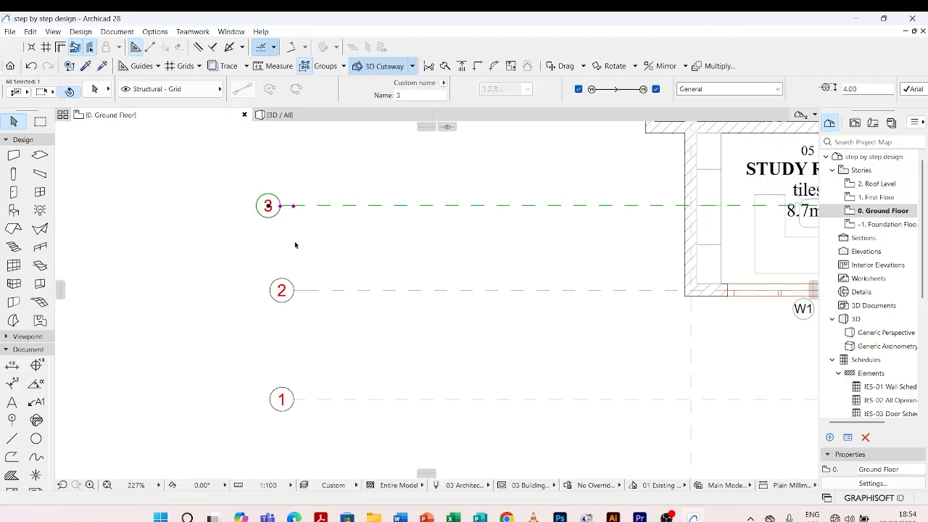
{"action": "left_click", "coordinate": [280, 206]}
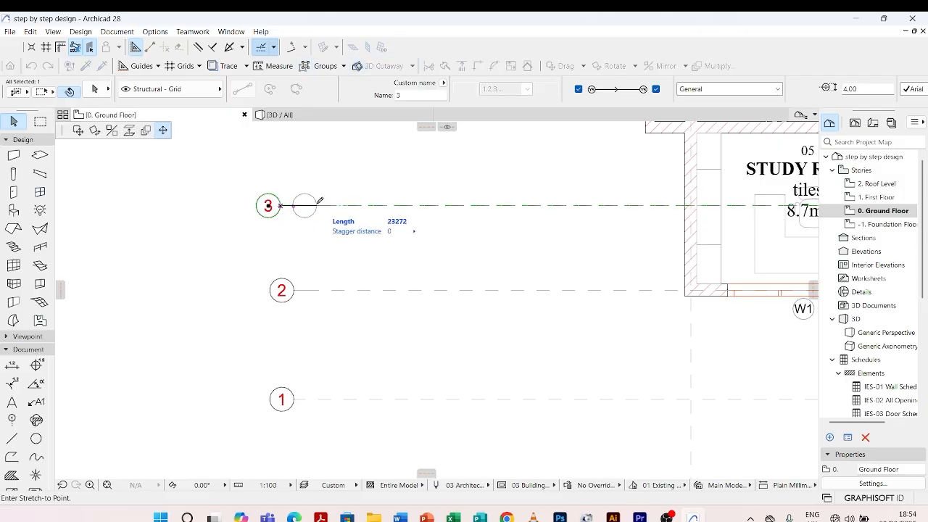
{"action": "left_click", "coordinate": [297, 289]}
Place grid line 4's left stagger node in line with grid line 3's left end, and shorten the line to align both markers
{"action": "scroll", "coordinate": [298, 289], "scroll_direction": "down", "scroll_amount": 5}
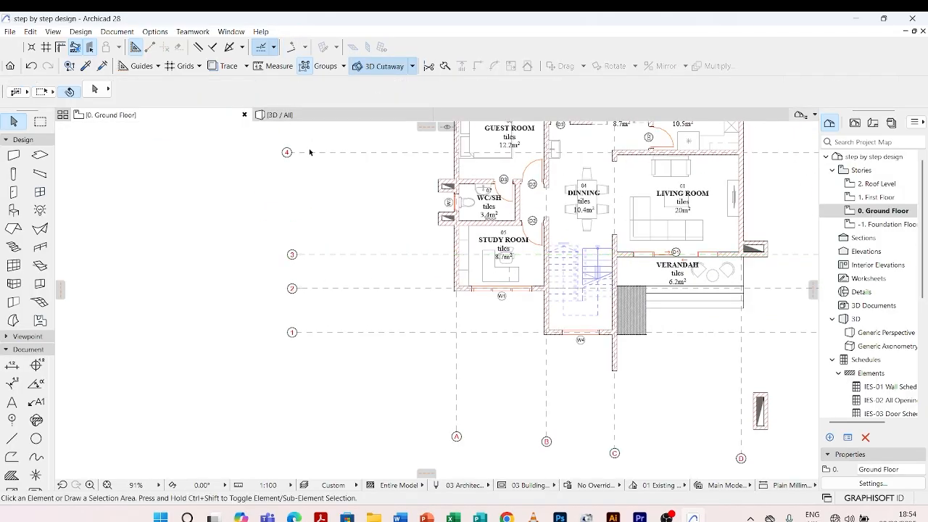
{"action": "left_click", "coordinate": [306, 153]}
{"action": "scroll", "coordinate": [304, 153], "scroll_direction": "up", "scroll_amount": 6}
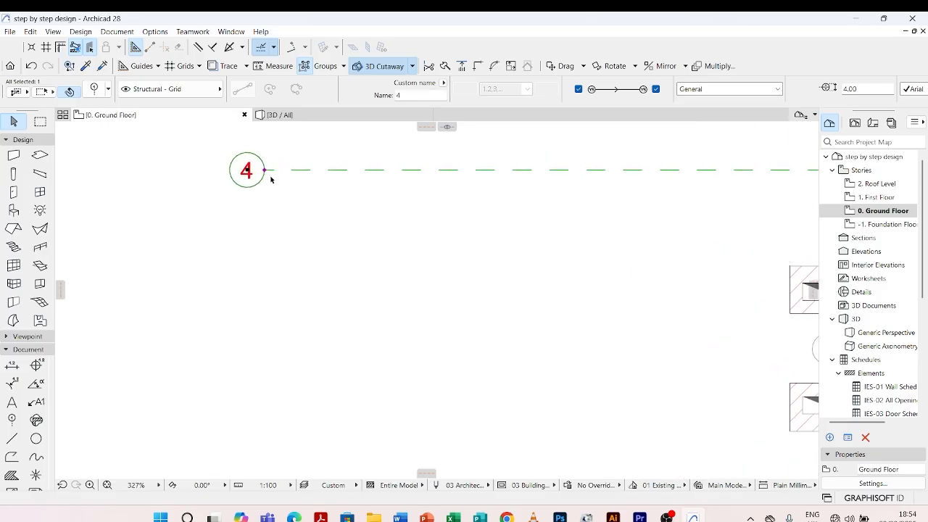
{"action": "left_click", "coordinate": [267, 171]}
{"action": "scroll", "coordinate": [304, 173], "scroll_direction": "down", "scroll_amount": 2}
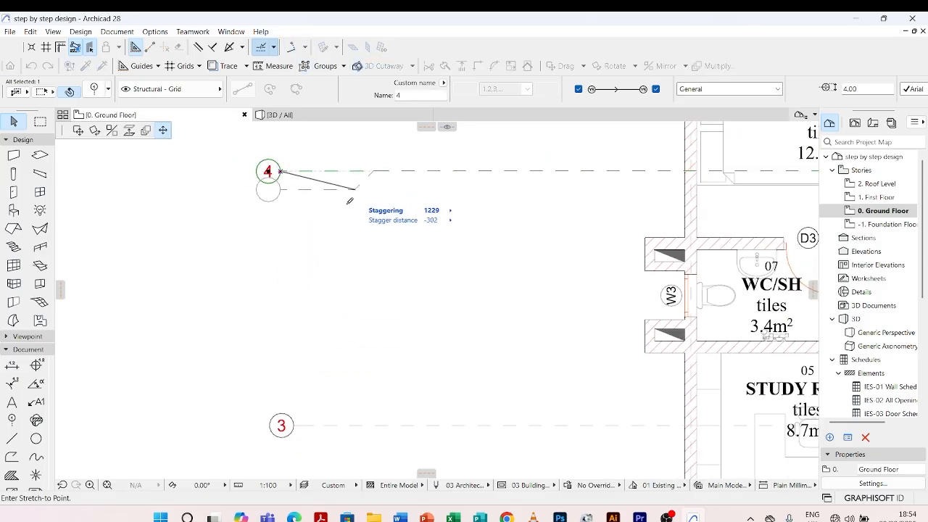
{"action": "scroll", "coordinate": [443, 243], "scroll_direction": "down", "scroll_amount": 3}
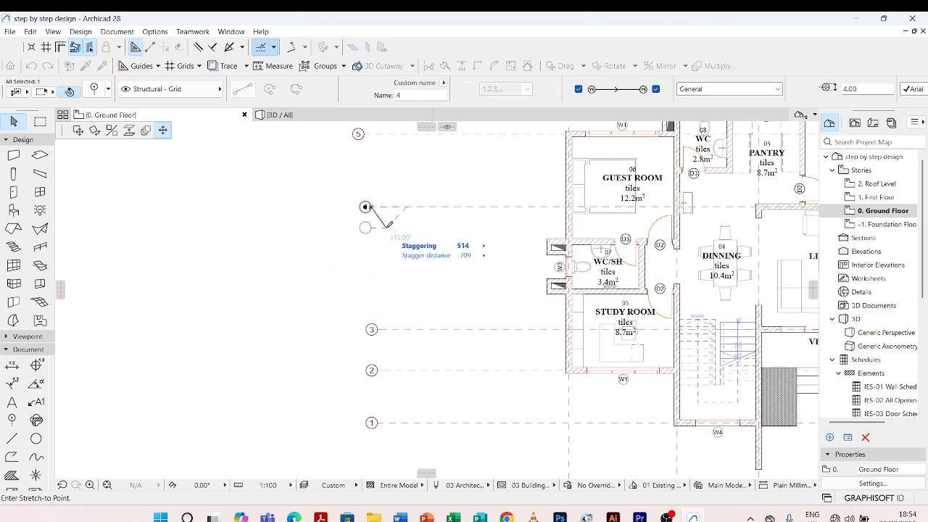
{"action": "scroll", "coordinate": [396, 217], "scroll_direction": "up", "scroll_amount": 2}
{"action": "scroll", "coordinate": [396, 217], "scroll_direction": "up", "scroll_amount": 2}
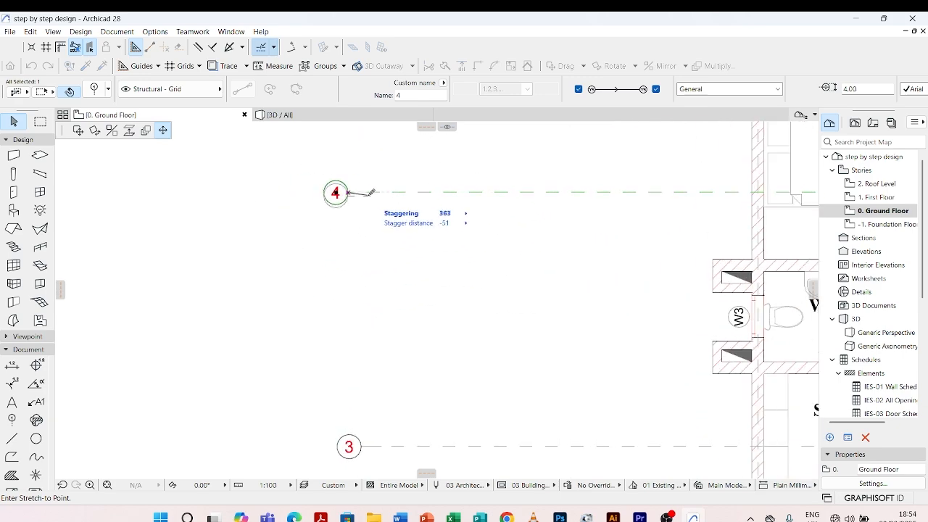
{"action": "left_click", "coordinate": [357, 191]}
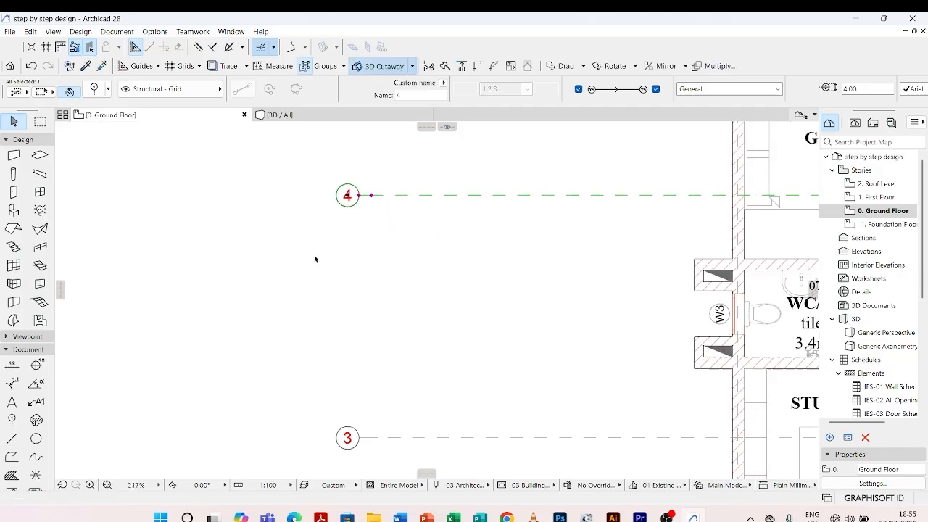
Move grid line 5's left stagger node in line with grid line 4's left end at stagger distance 0, and shorten the line to that node
{"action": "scroll", "coordinate": [359, 165], "scroll_direction": "down", "scroll_amount": 3}
{"action": "left_click", "coordinate": [326, 194]}
{"action": "scroll", "coordinate": [329, 194], "scroll_direction": "up", "scroll_amount": 3}
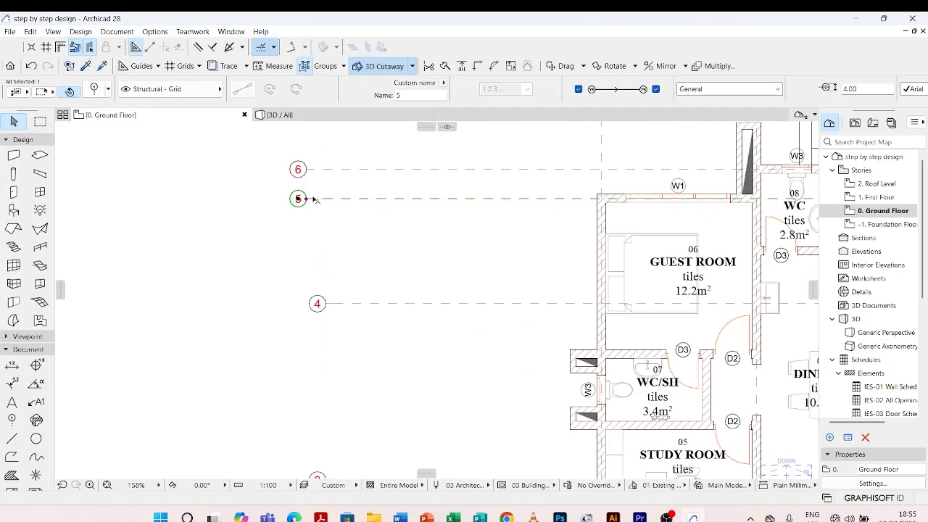
{"action": "left_click", "coordinate": [306, 200]}
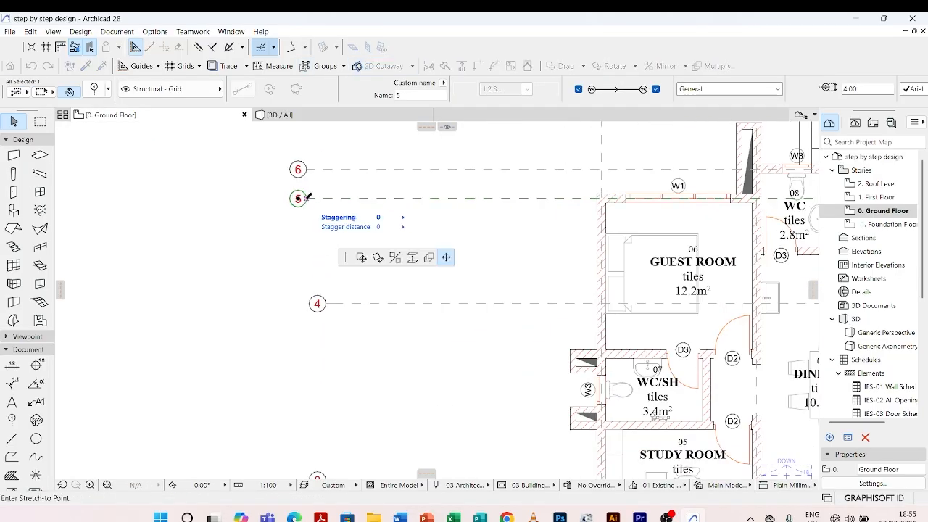
{"action": "left_click", "coordinate": [327, 306]}
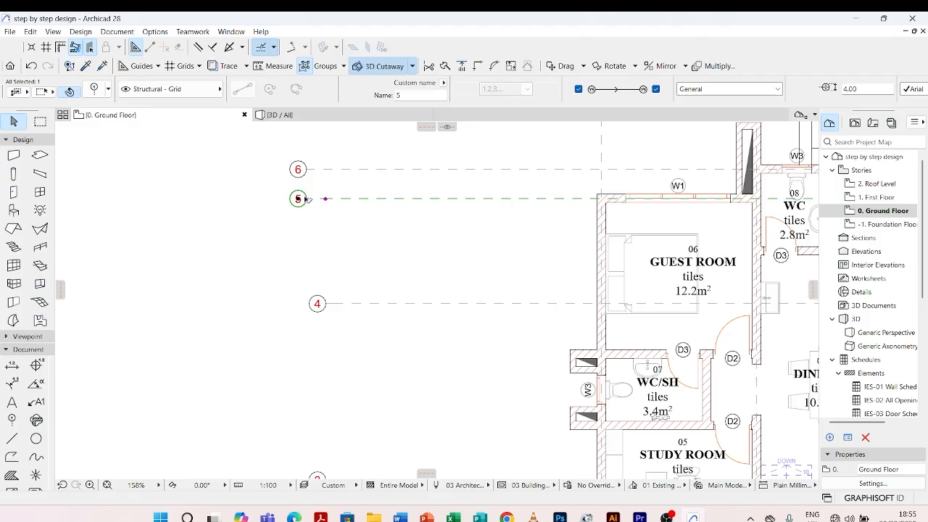
{"action": "left_click", "coordinate": [307, 200]}
Move grid line 6's left stagger node in line with grid line 5's left end, shorten the line to match, and clear the selection
{"action": "left_click", "coordinate": [318, 172]}
{"action": "left_click", "coordinate": [306, 170]}
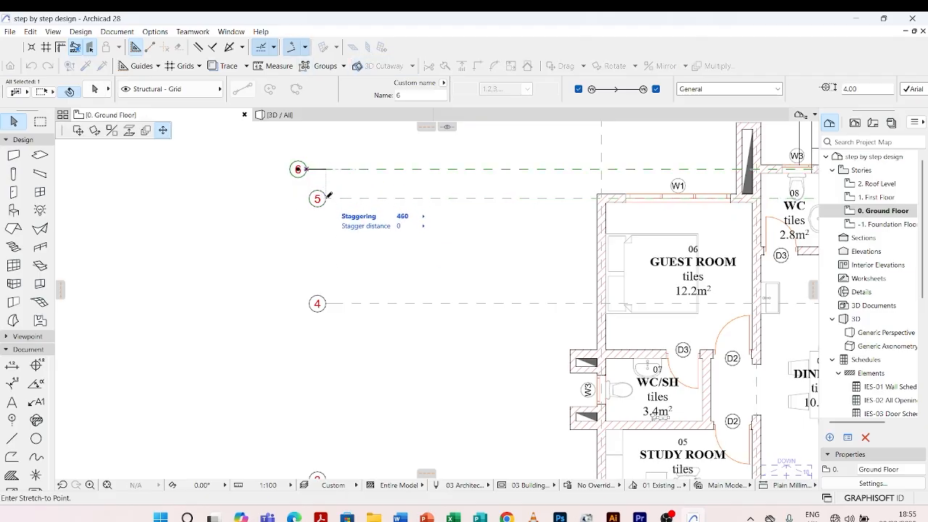
{"action": "left_click", "coordinate": [326, 197]}
{"action": "left_click", "coordinate": [308, 170]}
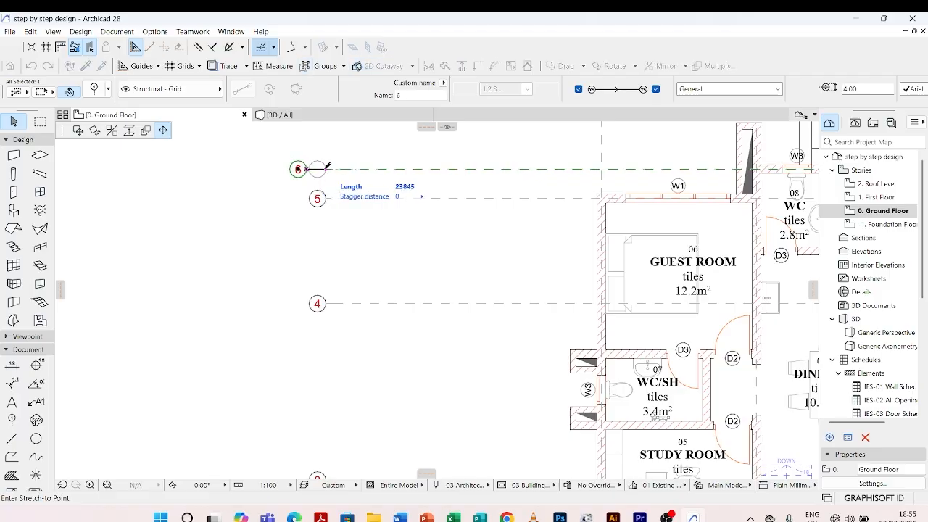
{"action": "left_click", "coordinate": [326, 198]}
{"action": "scroll", "coordinate": [277, 208], "scroll_direction": "down", "scroll_amount": 5}
{"action": "scroll", "coordinate": [277, 208], "scroll_direction": "down", "scroll_amount": 4}
{"action": "left_click", "coordinate": [495, 203]}
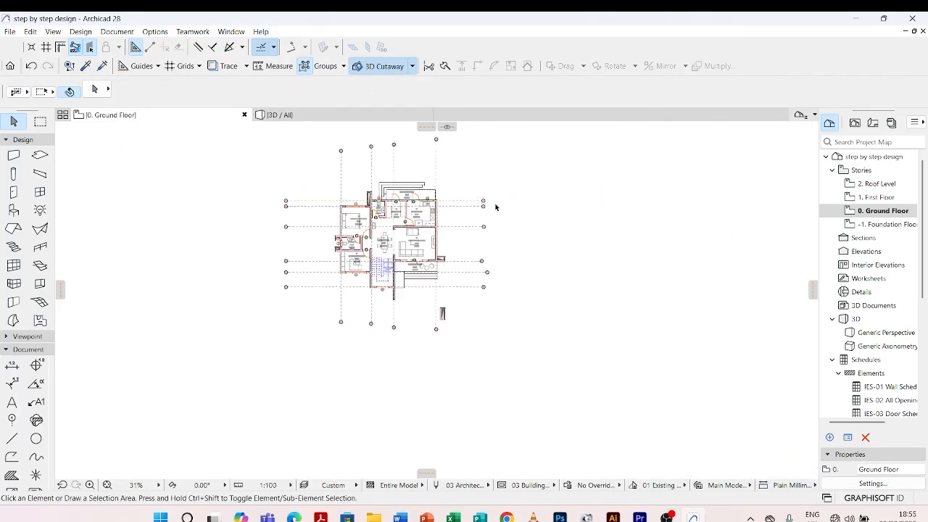
Stretch grid line 4's right end into vertical alignment with grid line 6's right end, keeping the stagger distance at 0
{"action": "scroll", "coordinate": [475, 220], "scroll_direction": "up", "scroll_amount": 4}
{"action": "scroll", "coordinate": [455, 218], "scroll_direction": "down", "scroll_amount": 2}
{"action": "scroll", "coordinate": [455, 221], "scroll_direction": "up", "scroll_amount": 6}
{"action": "scroll", "coordinate": [474, 186], "scroll_direction": "down", "scroll_amount": 6}
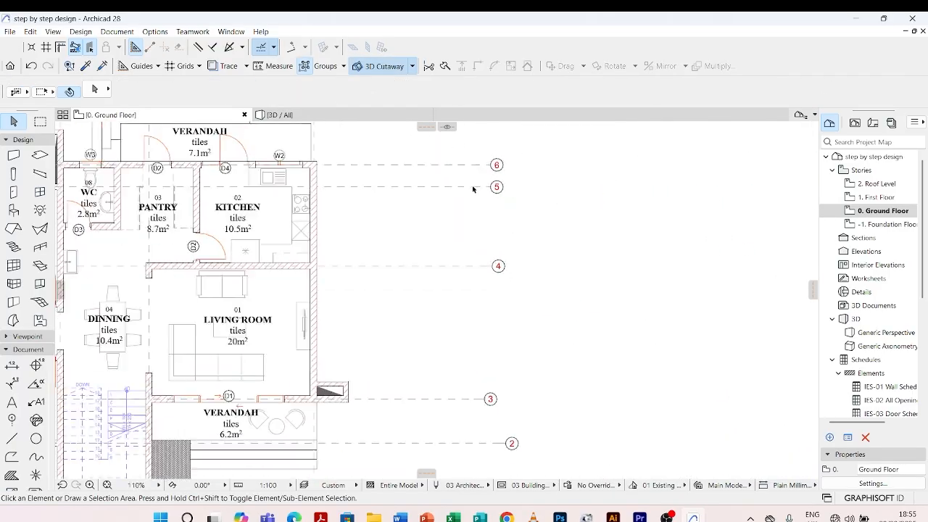
{"action": "scroll", "coordinate": [479, 247], "scroll_direction": "up", "scroll_amount": 6}
{"action": "left_click", "coordinate": [477, 256]}
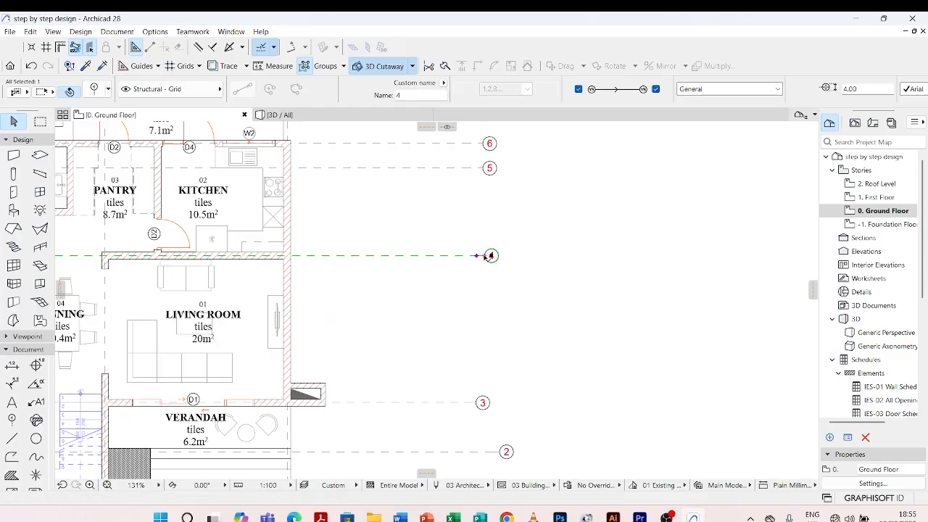
{"action": "scroll", "coordinate": [484, 257], "scroll_direction": "up", "scroll_amount": 4}
{"action": "left_click", "coordinate": [485, 258]}
{"action": "scroll", "coordinate": [484, 232], "scroll_direction": "down", "scroll_amount": 6}
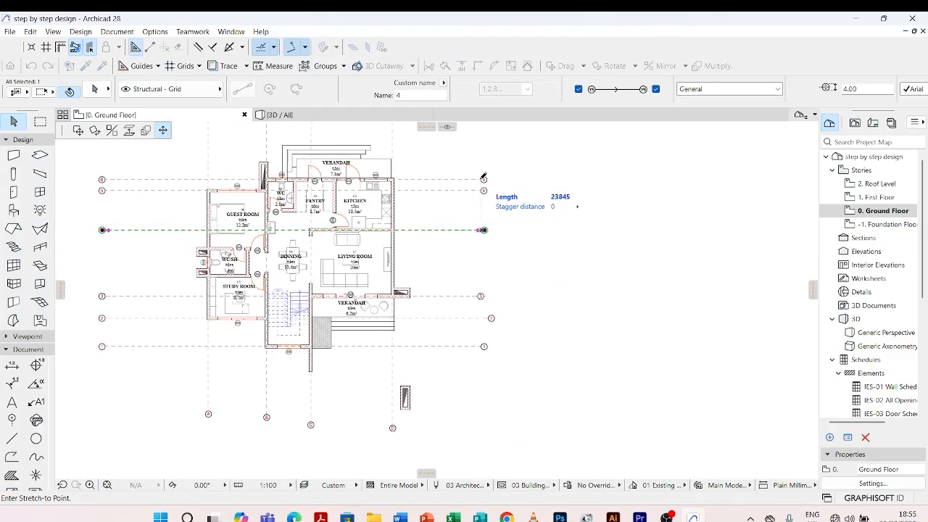
{"action": "left_click", "coordinate": [483, 178]}
{"action": "key", "text": "Escape"}
Extend grid line 3's right end until its marker aligns vertically with marker 4
{"action": "left_click", "coordinate": [474, 297]}
{"action": "scroll", "coordinate": [475, 297], "scroll_direction": "up", "scroll_amount": 4}
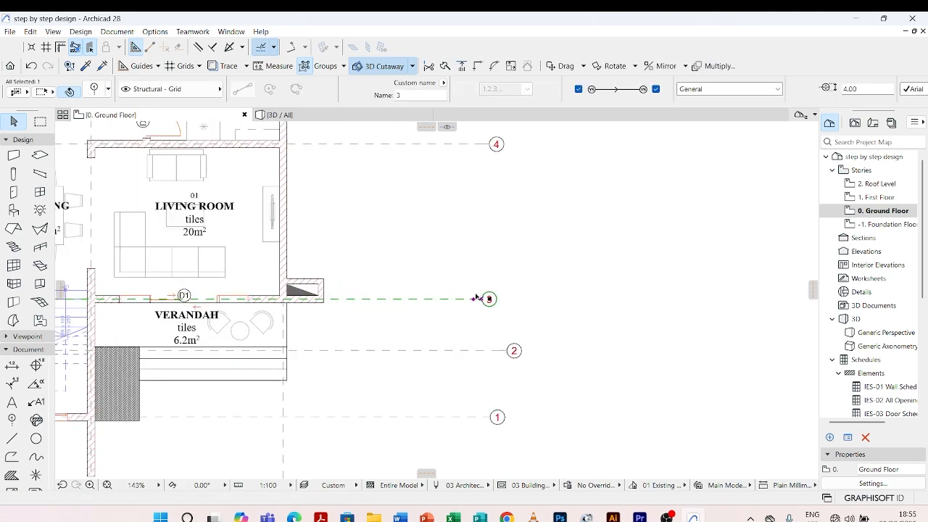
{"action": "left_click", "coordinate": [488, 299]}
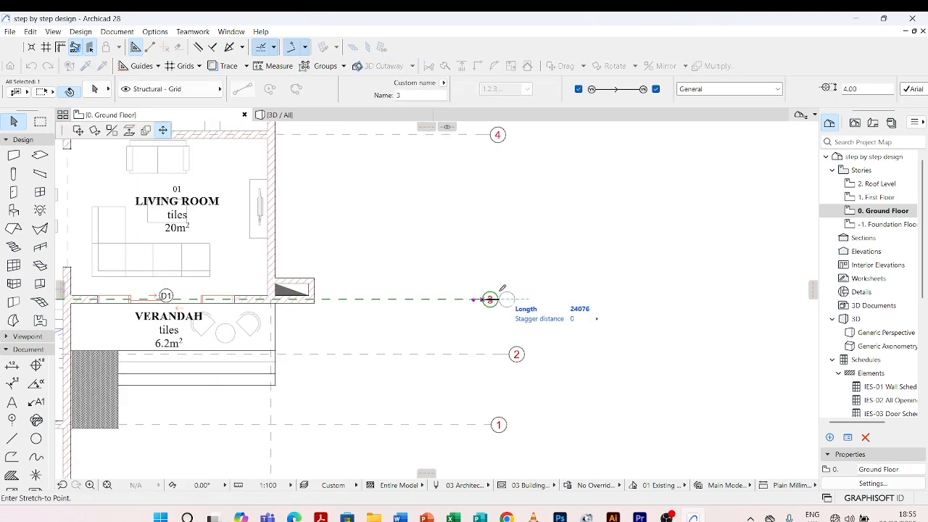
{"action": "left_click", "coordinate": [496, 134]}
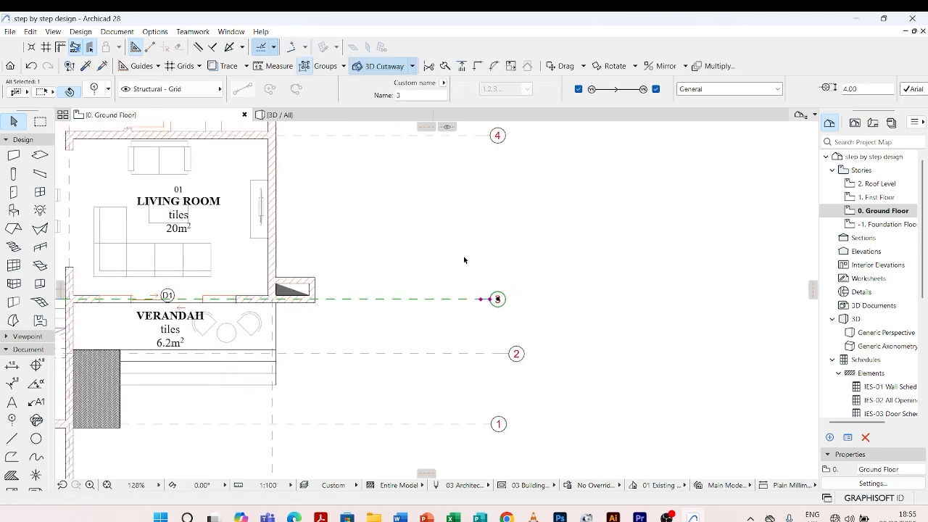
Shorten grid line 2 at its right end into vertical alignment with grid line 3's end, and deselect it
{"action": "scroll", "coordinate": [464, 259], "scroll_direction": "down", "scroll_amount": 3}
{"action": "left_click", "coordinate": [487, 304]}
{"action": "scroll", "coordinate": [499, 309], "scroll_direction": "up", "scroll_amount": 4}
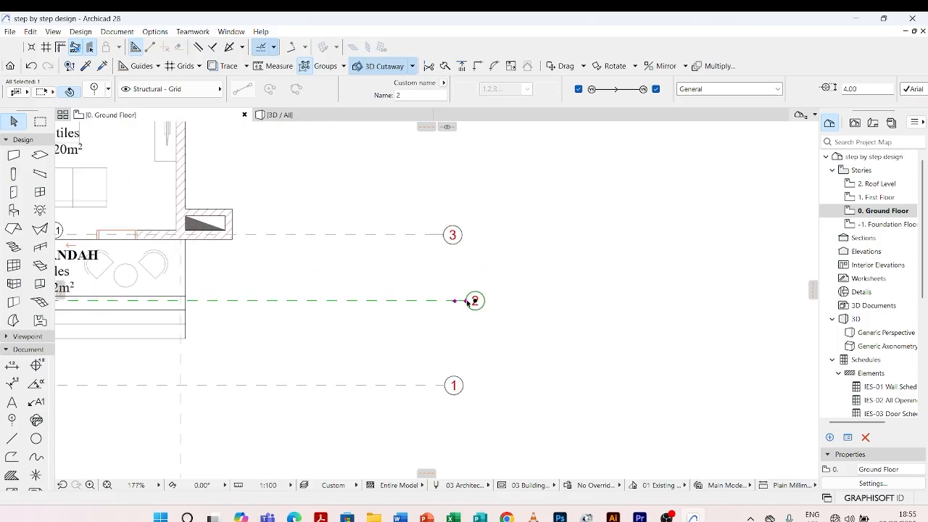
{"action": "left_click", "coordinate": [465, 302]}
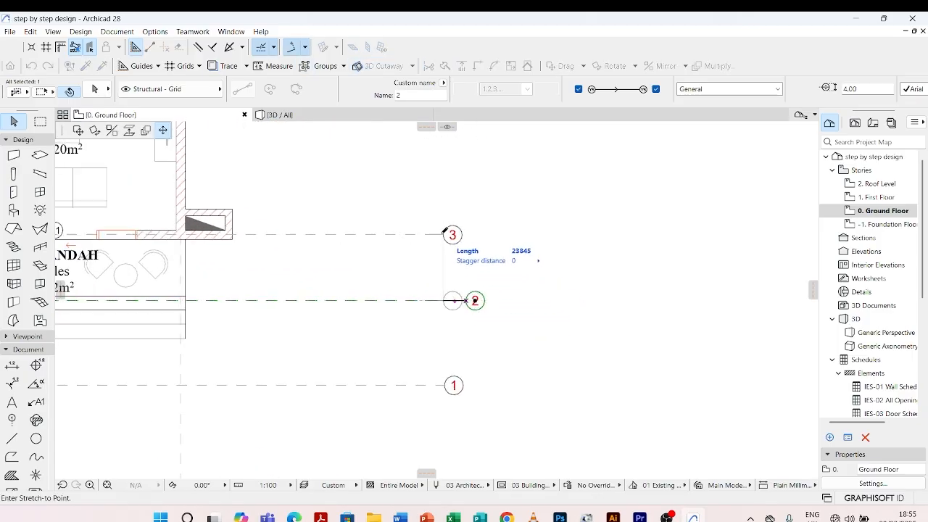
{"action": "left_click", "coordinate": [443, 235]}
{"action": "scroll", "coordinate": [448, 246], "scroll_direction": "down", "scroll_amount": 6}
{"action": "scroll", "coordinate": [464, 319], "scroll_direction": "up", "scroll_amount": 7}
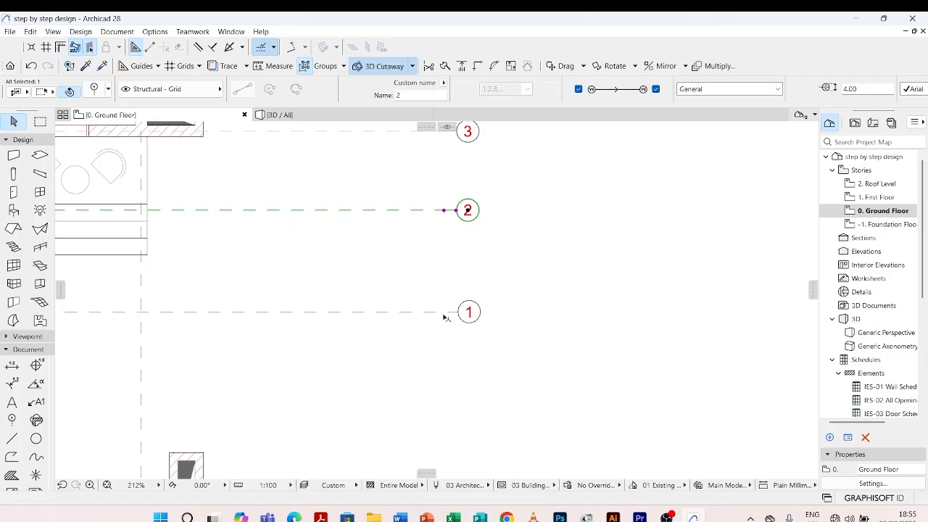
{"action": "key", "text": "Escape"}
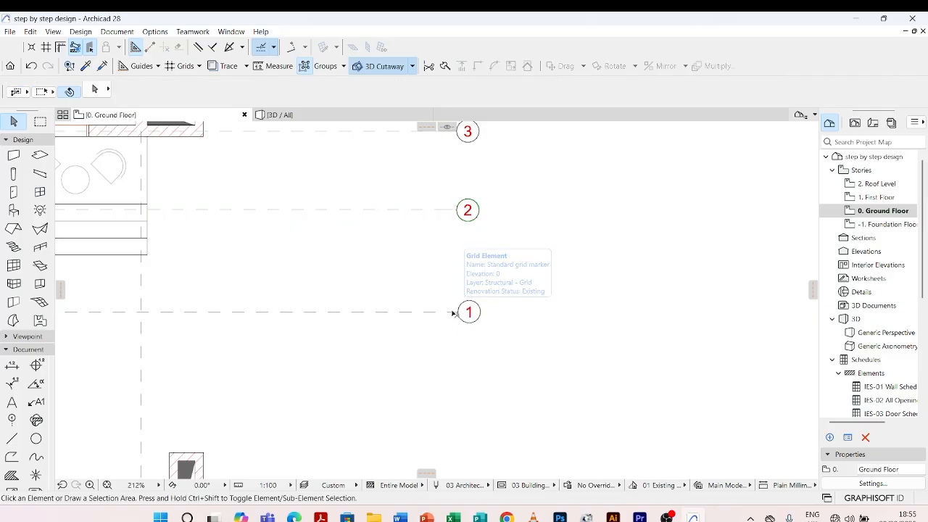
{"action": "left_click", "coordinate": [454, 311]}
{"action": "left_click", "coordinate": [458, 312]}
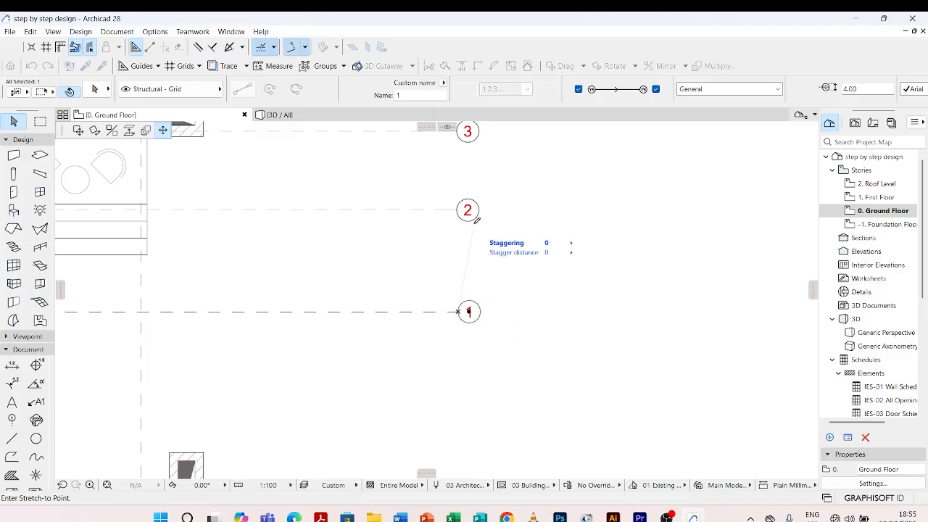
{"action": "key", "text": "Escape"}
{"action": "scroll", "coordinate": [490, 268], "scroll_direction": "down", "scroll_amount": 9}
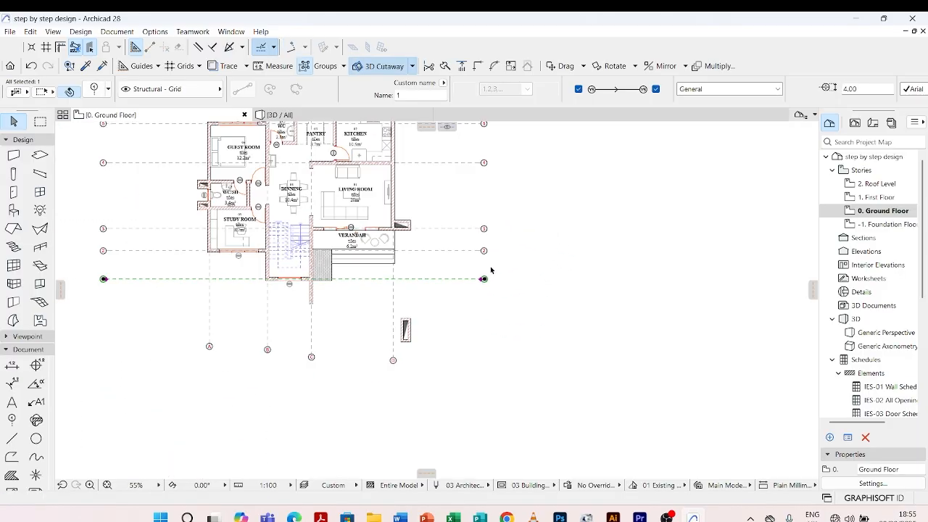
{"action": "left_click", "coordinate": [451, 359]}
Move grid line A's lower stagger node straight up along the line, a short distance above its marker
{"action": "scroll", "coordinate": [359, 320], "scroll_direction": "up", "scroll_amount": 4}
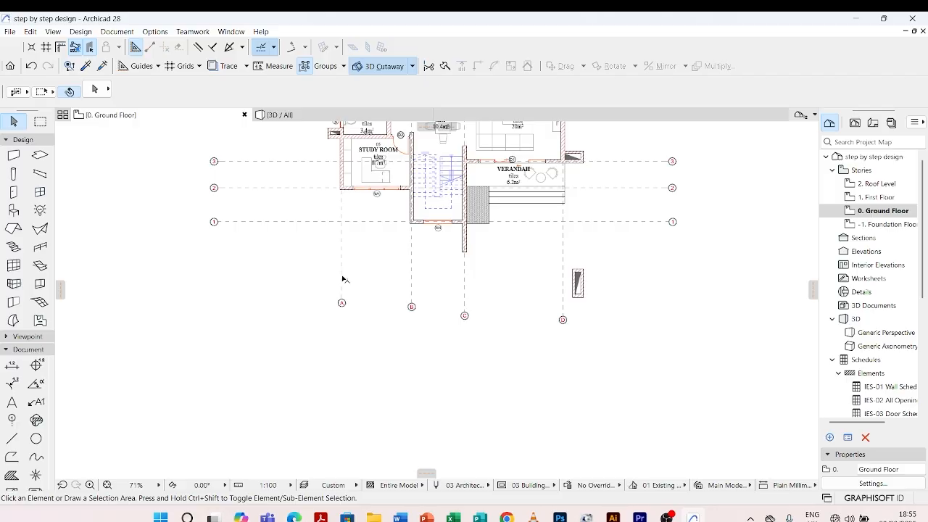
{"action": "left_click", "coordinate": [343, 283]}
{"action": "left_click", "coordinate": [342, 300]}
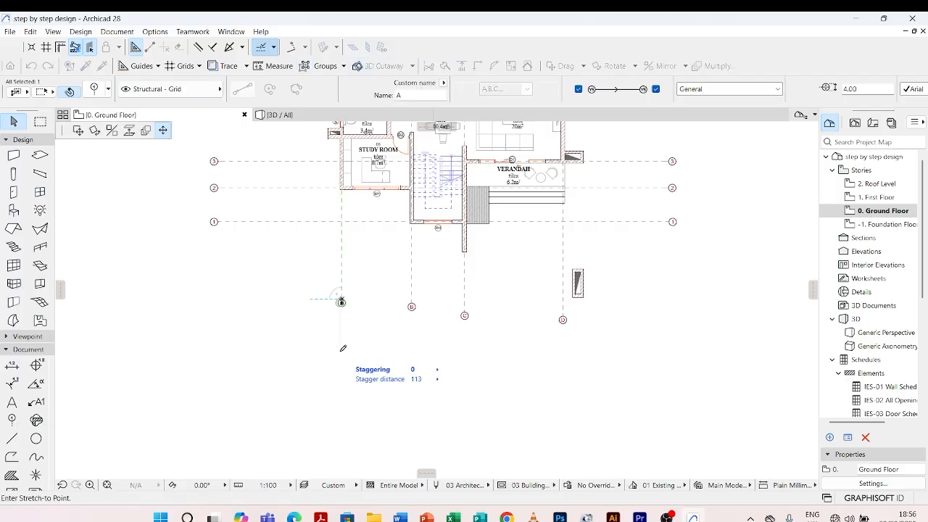
{"action": "key", "text": "Escape"}
{"action": "scroll", "coordinate": [349, 305], "scroll_direction": "up", "scroll_amount": 9}
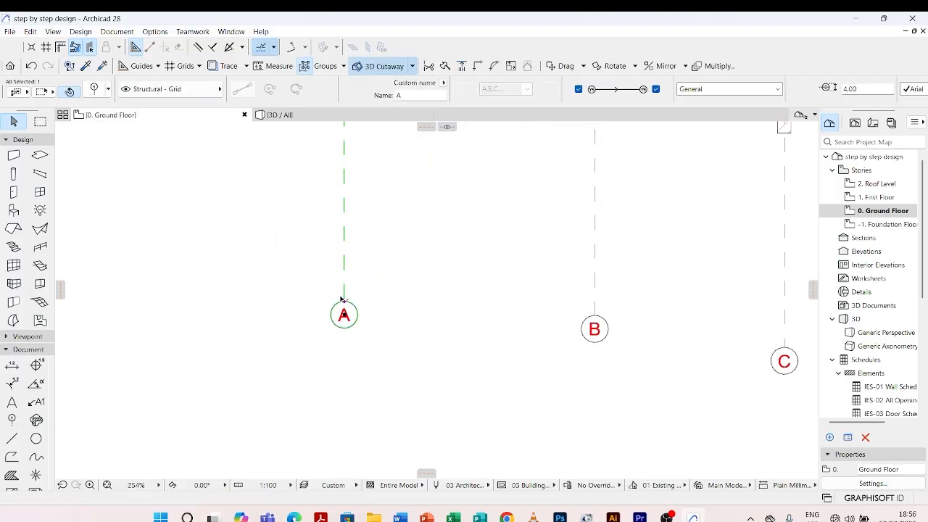
{"action": "left_click", "coordinate": [346, 304]}
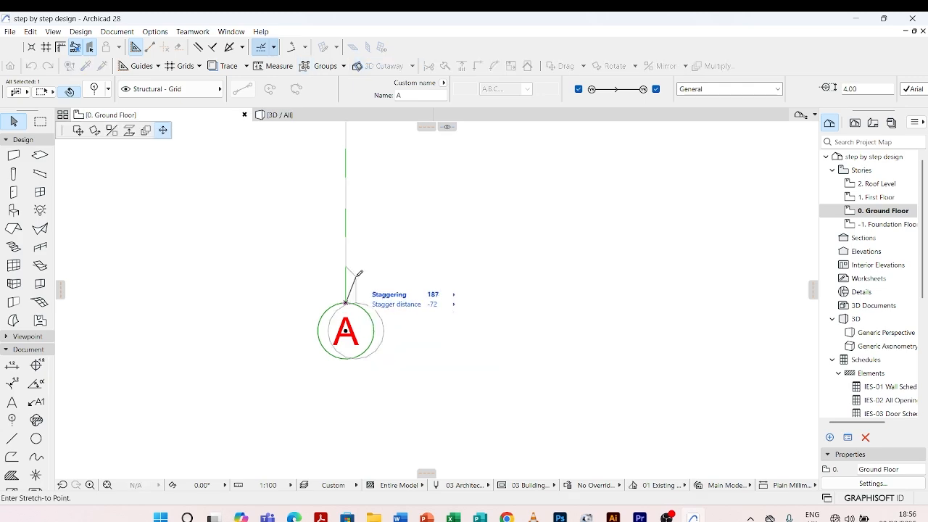
{"action": "left_click", "coordinate": [345, 274]}
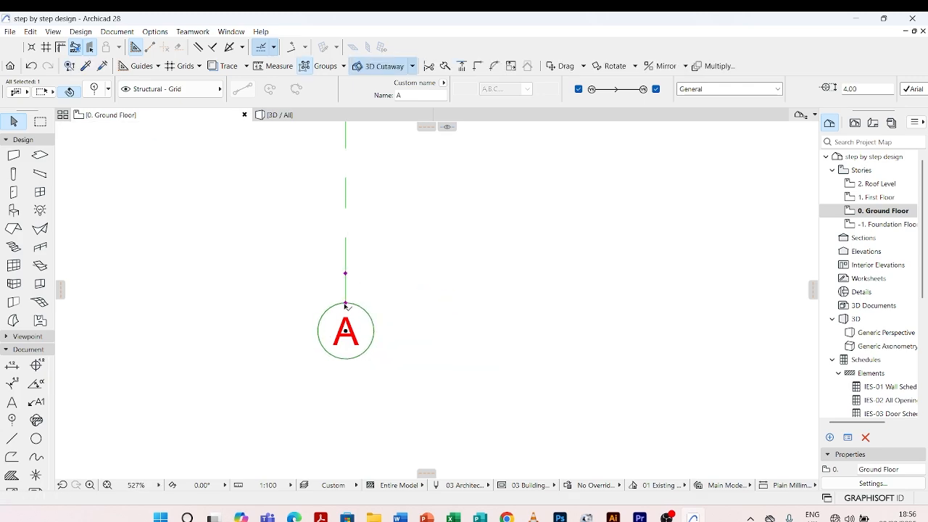
Stretch grid line A's lower end straight down, well below the other lettered markers, keeping the stagger distance at 0
{"action": "left_click", "coordinate": [346, 303]}
{"action": "scroll", "coordinate": [346, 304], "scroll_direction": "down", "scroll_amount": 5}
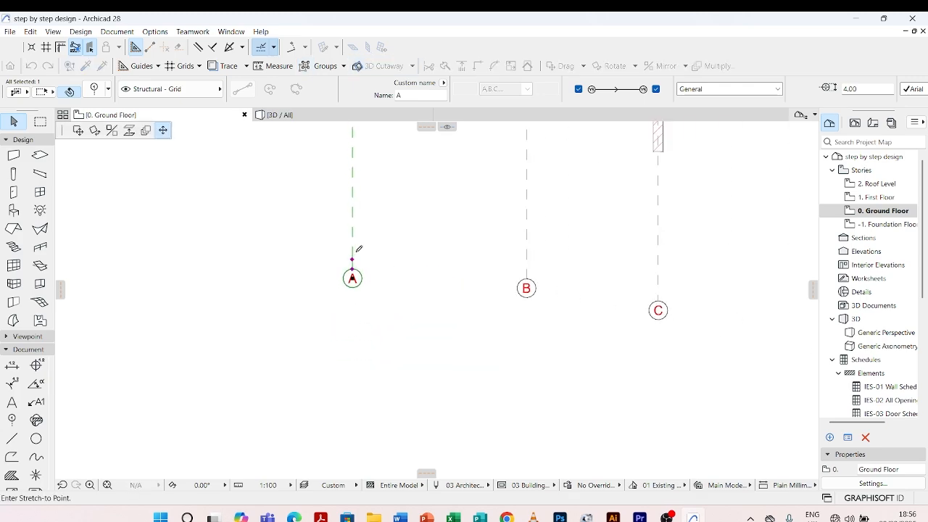
{"action": "scroll", "coordinate": [368, 290], "scroll_direction": "down", "scroll_amount": 5}
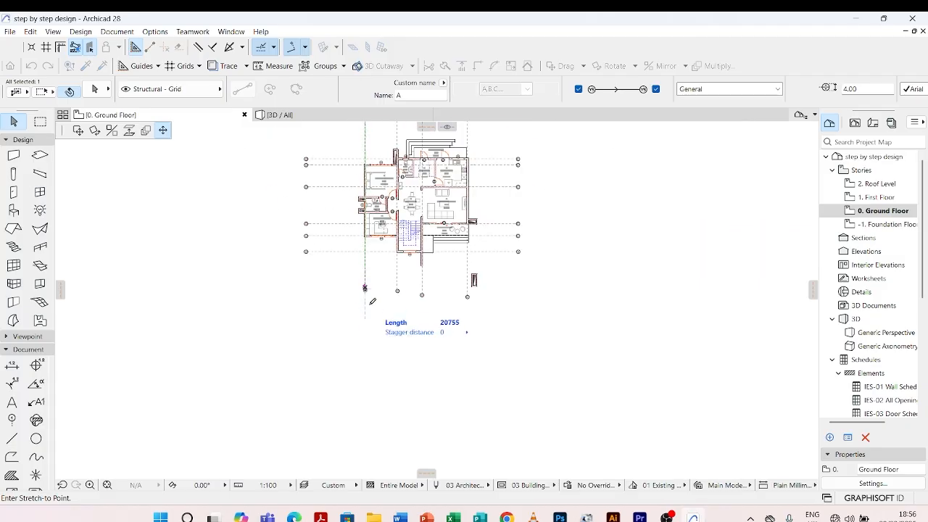
{"action": "left_click", "coordinate": [366, 329]}
{"action": "left_click", "coordinate": [403, 270]}
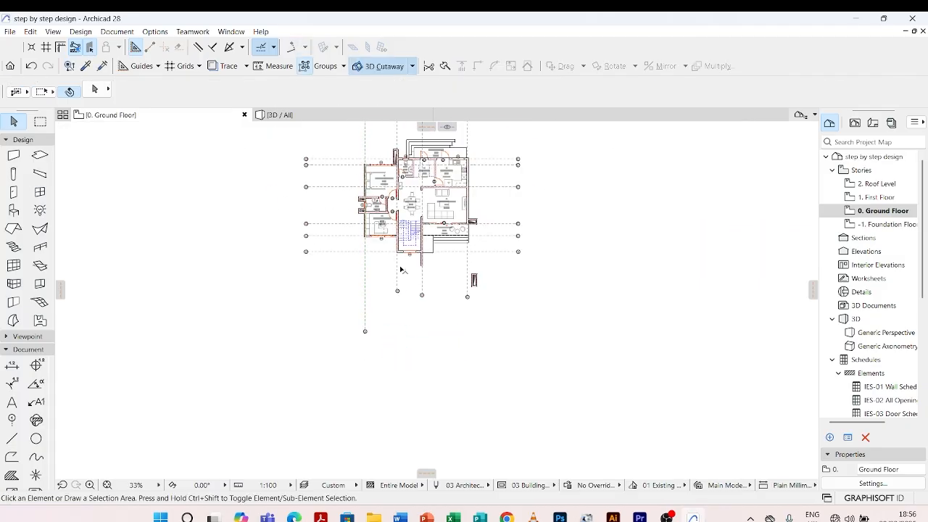
Shift grid line B's lower stagger node slightly up the line and stretch its lower end down level with marker A
{"action": "left_click", "coordinate": [398, 291]}
{"action": "scroll", "coordinate": [402, 309], "scroll_direction": "up", "scroll_amount": 4}
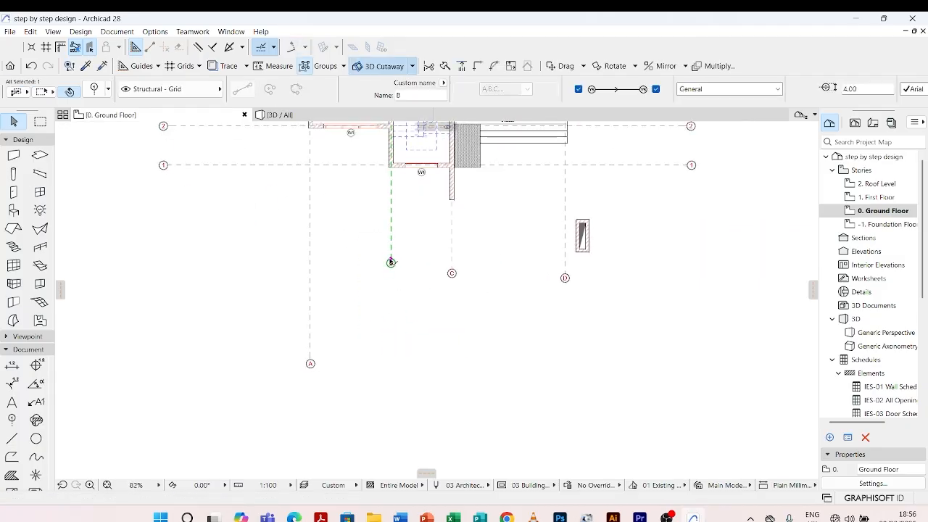
{"action": "left_click", "coordinate": [391, 261]}
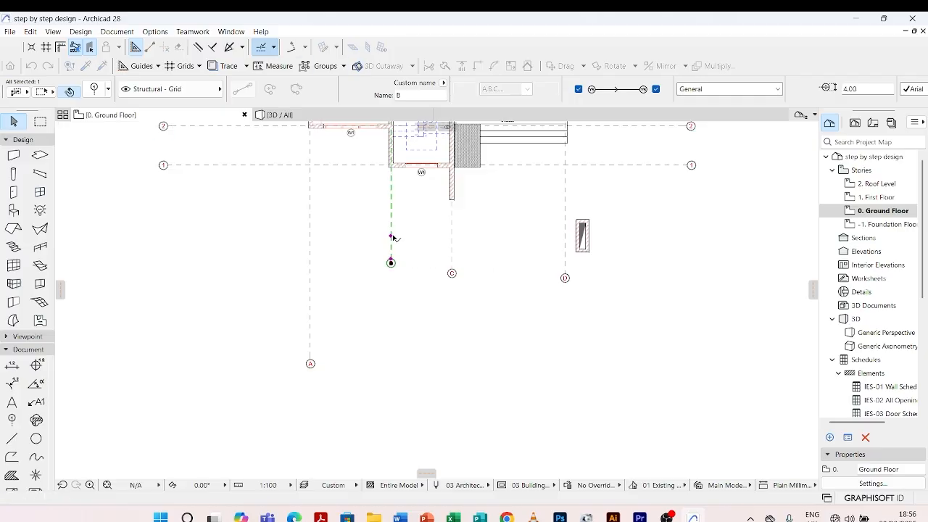
{"action": "left_click", "coordinate": [391, 238]}
{"action": "left_click", "coordinate": [391, 262]}
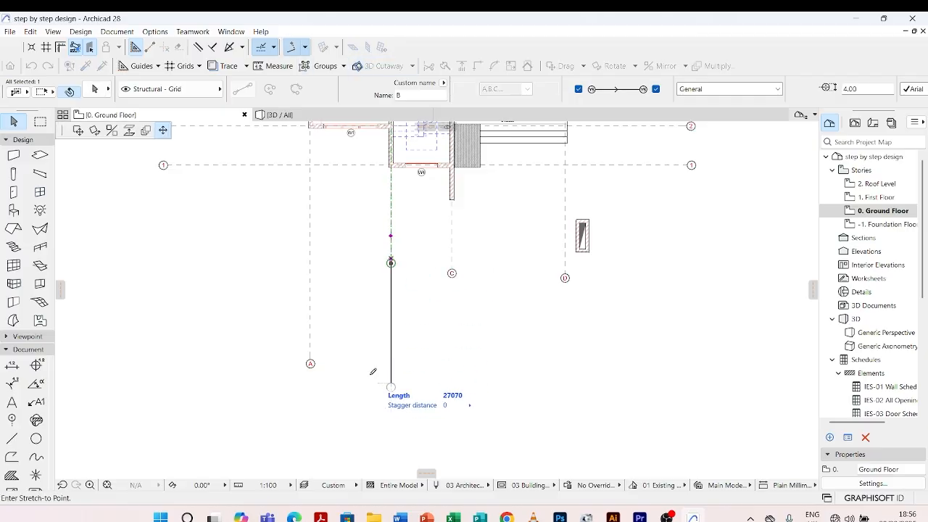
{"action": "left_click", "coordinate": [311, 360]}
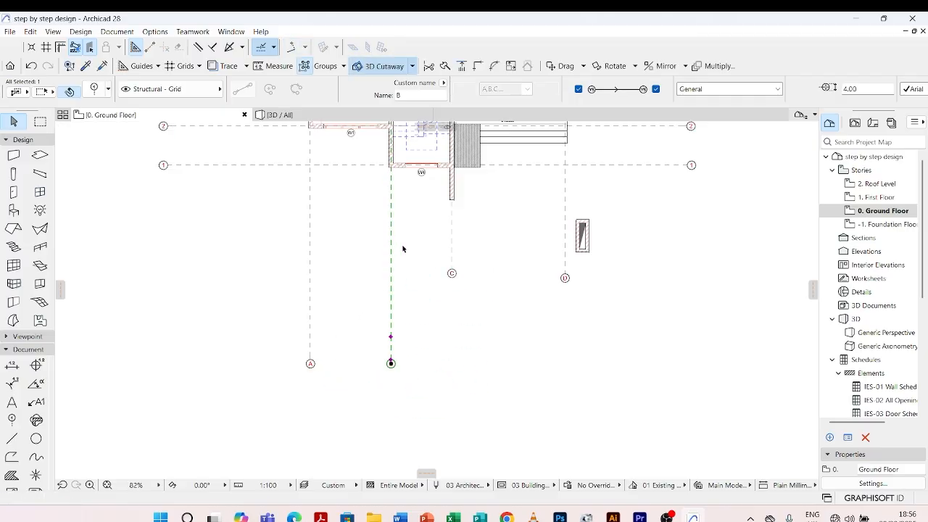
Move grid line C's lower stagger node slightly up and stretch its lower end down level with marker B
{"action": "left_click", "coordinate": [452, 271]}
{"action": "left_click", "coordinate": [453, 272]}
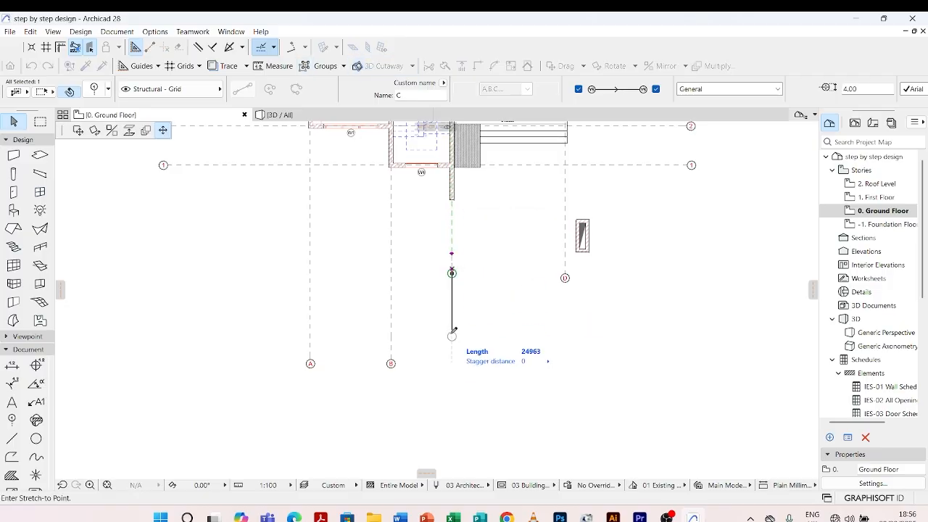
{"action": "left_click", "coordinate": [392, 358]}
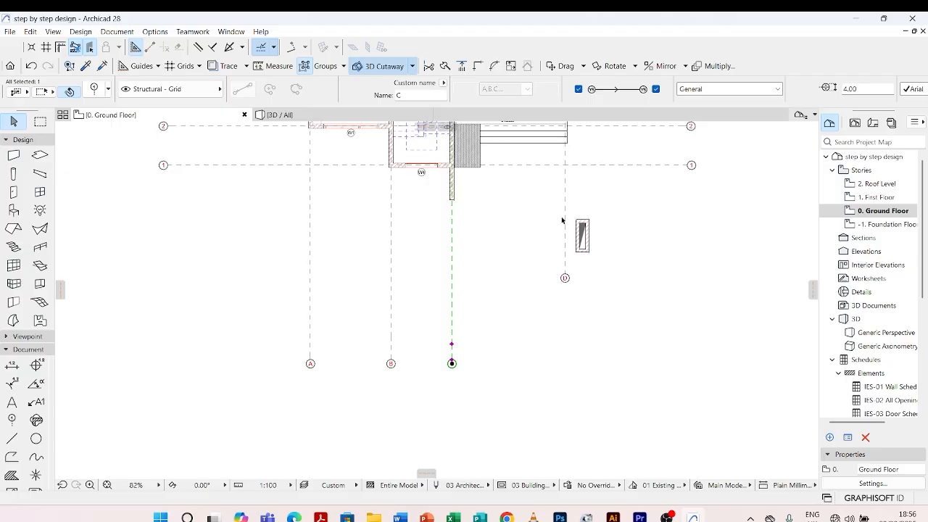
Move grid line D's lower stagger node slightly up and stretch its lower end down level with marker C
{"action": "left_click", "coordinate": [565, 277]}
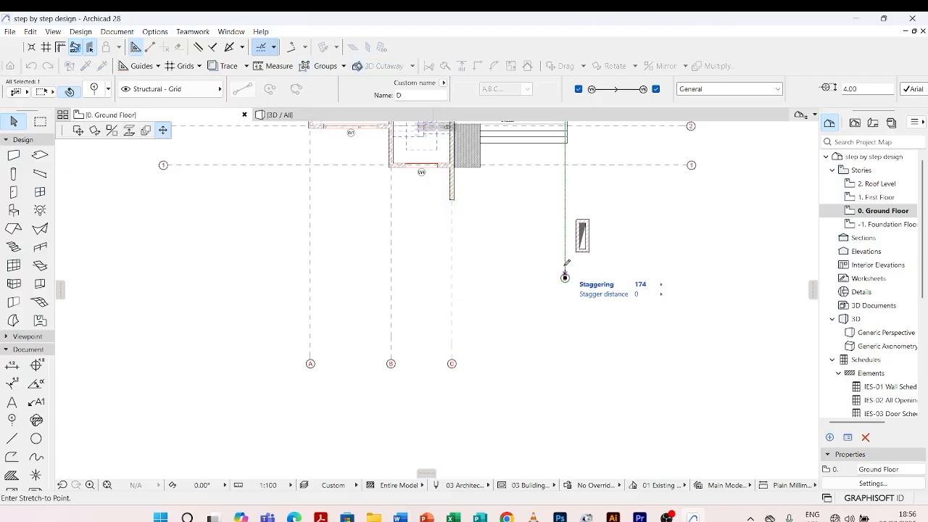
{"action": "left_click", "coordinate": [564, 276]}
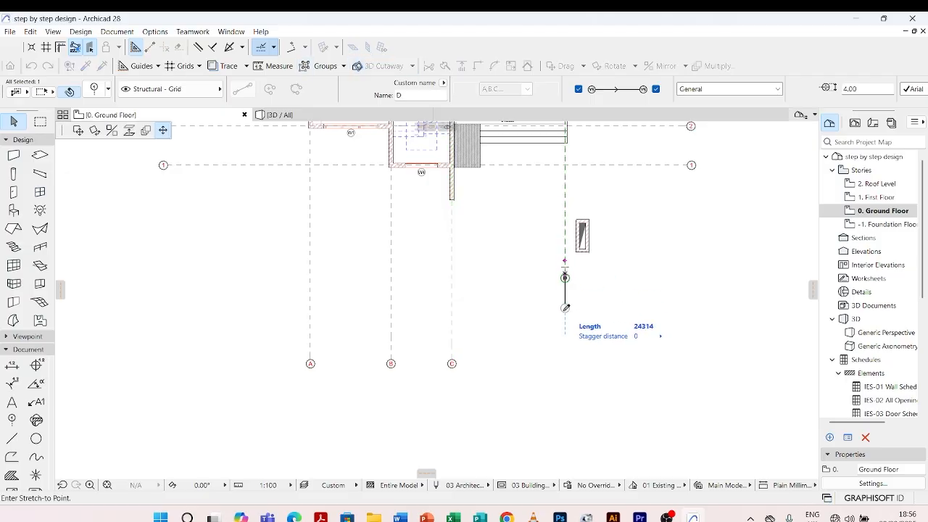
{"action": "left_click", "coordinate": [452, 358]}
Stretch grid line C's upper end straight up until its marker is level with D's upper marker
{"action": "scroll", "coordinate": [464, 319], "scroll_direction": "down", "scroll_amount": 6}
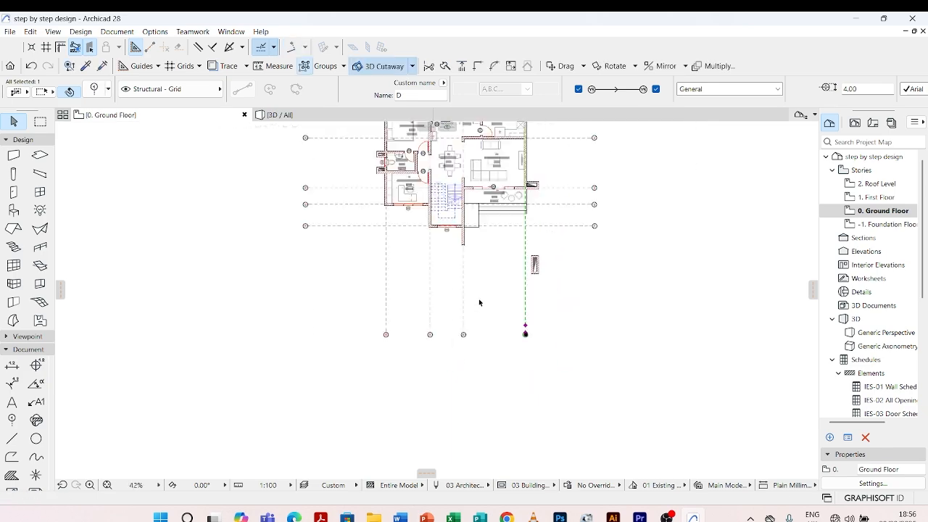
{"action": "scroll", "coordinate": [464, 149], "scroll_direction": "up", "scroll_amount": 3}
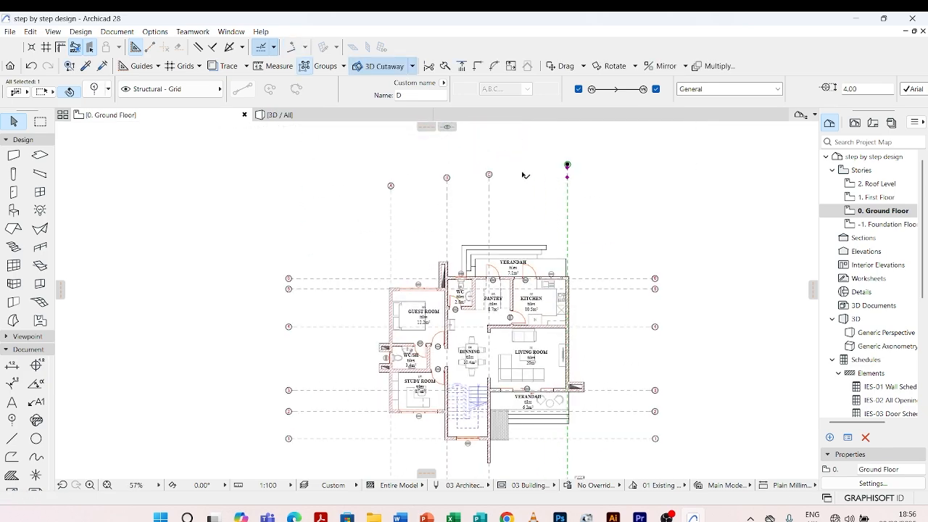
{"action": "left_click", "coordinate": [496, 189]}
{"action": "left_click", "coordinate": [489, 198]}
{"action": "scroll", "coordinate": [489, 198], "scroll_direction": "up", "scroll_amount": 4}
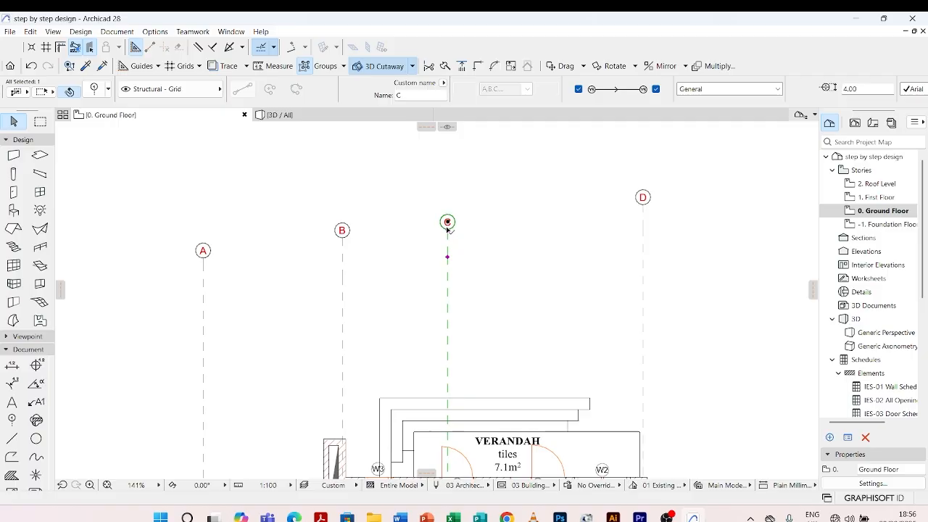
{"action": "left_click", "coordinate": [448, 228]}
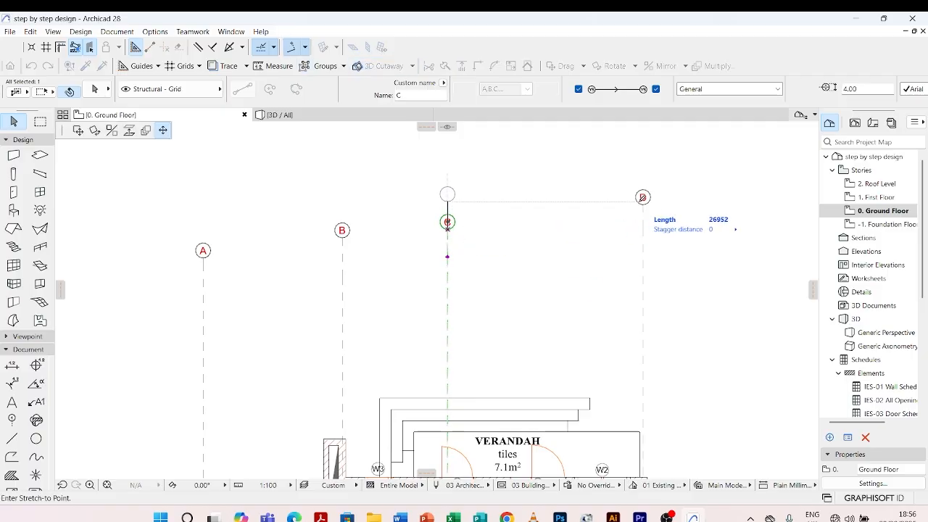
{"action": "left_click", "coordinate": [447, 196]}
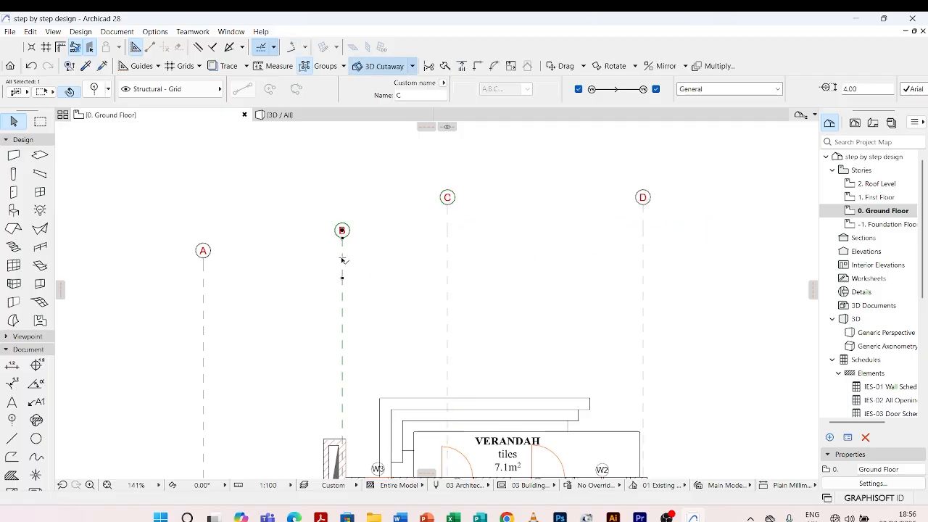
Stretch grid line B's upper end straight up until its marker is level with C's upper marker
{"action": "left_click", "coordinate": [342, 235]}
{"action": "scroll", "coordinate": [342, 241], "scroll_direction": "up", "scroll_amount": 4}
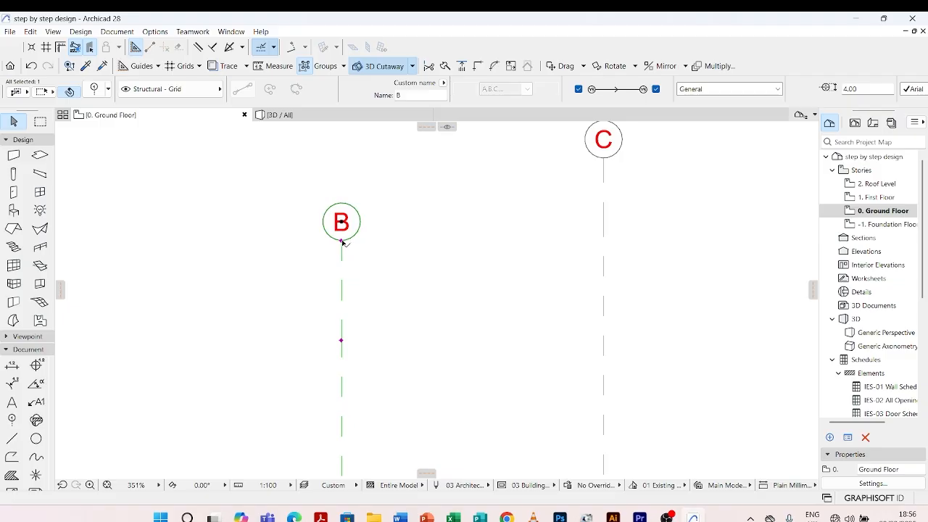
{"action": "left_click", "coordinate": [341, 241]}
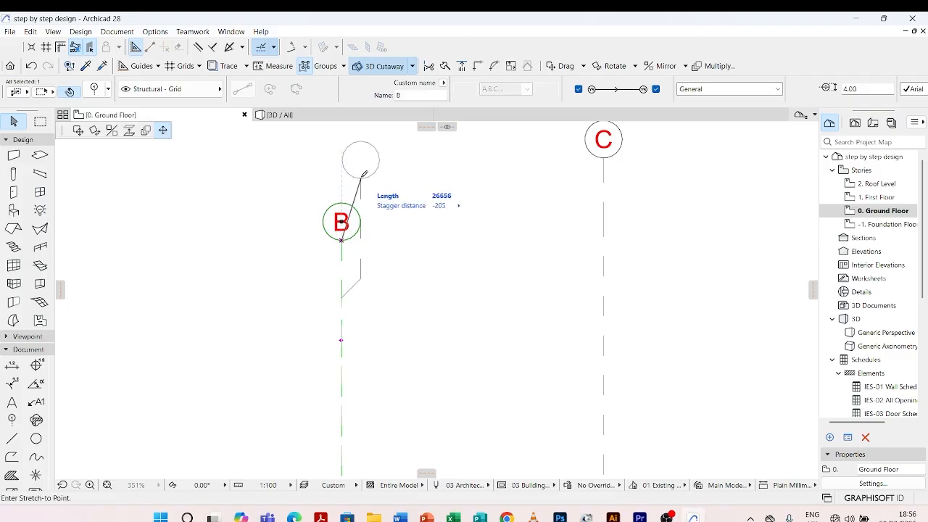
{"action": "left_click", "coordinate": [603, 156]}
Stretch grid line A's upper end up level with B's upper marker, deselect it, and review the aligned grid
{"action": "scroll", "coordinate": [477, 192], "scroll_direction": "down", "scroll_amount": 5}
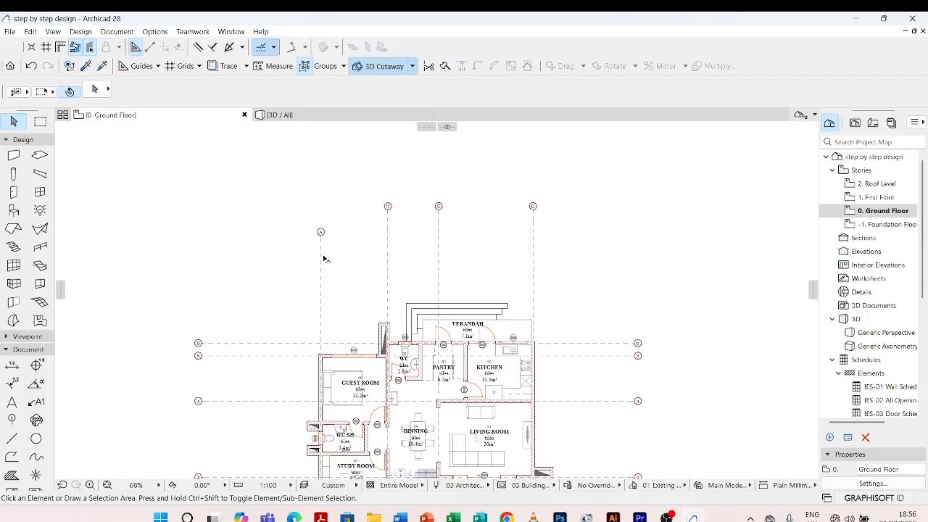
{"action": "left_click", "coordinate": [320, 236]}
{"action": "scroll", "coordinate": [321, 236], "scroll_direction": "up", "scroll_amount": 5}
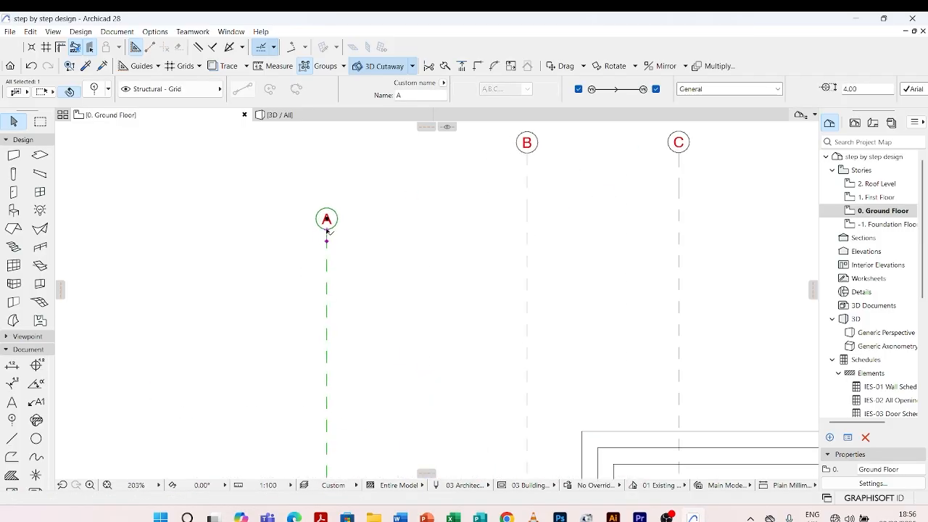
{"action": "left_click", "coordinate": [326, 230]}
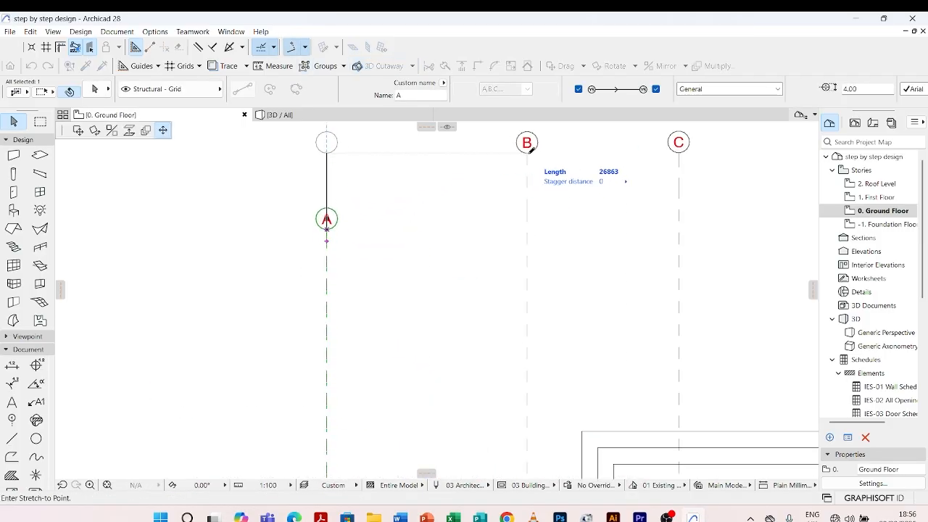
{"action": "left_click", "coordinate": [527, 153]}
{"action": "scroll", "coordinate": [304, 209], "scroll_direction": "down", "scroll_amount": 9}
{"action": "key", "text": "Escape"}
{"action": "scroll", "coordinate": [359, 175], "scroll_direction": "up", "scroll_amount": 5}
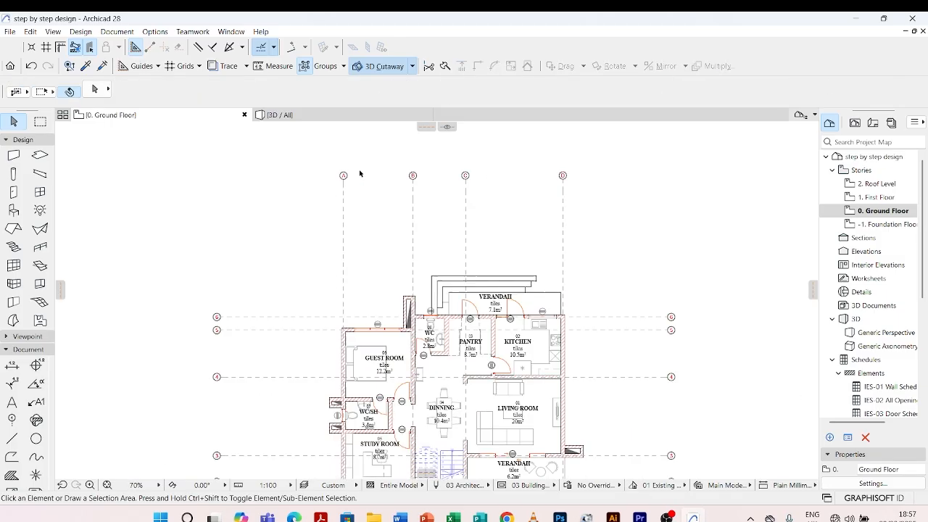
{"action": "scroll", "coordinate": [359, 175], "scroll_direction": "down", "scroll_amount": 5}
{"action": "scroll", "coordinate": [414, 256], "scroll_direction": "up", "scroll_amount": 4}
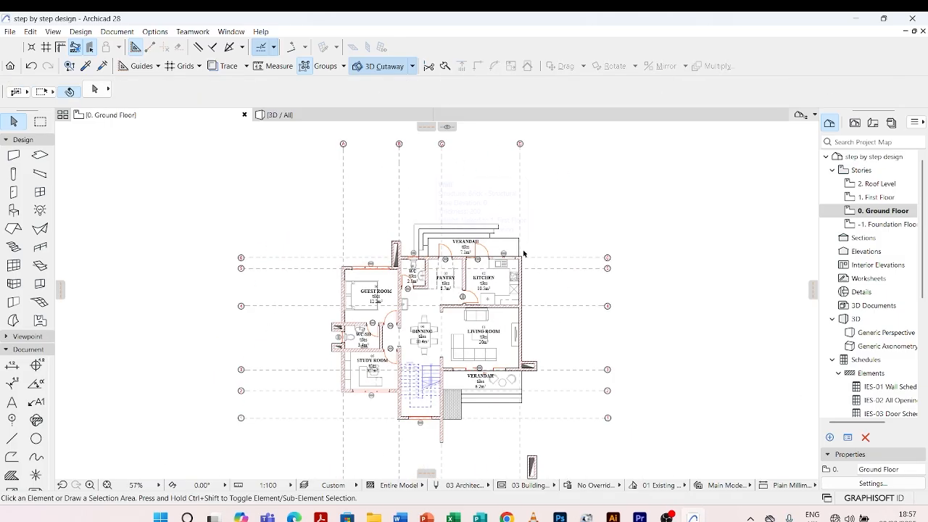
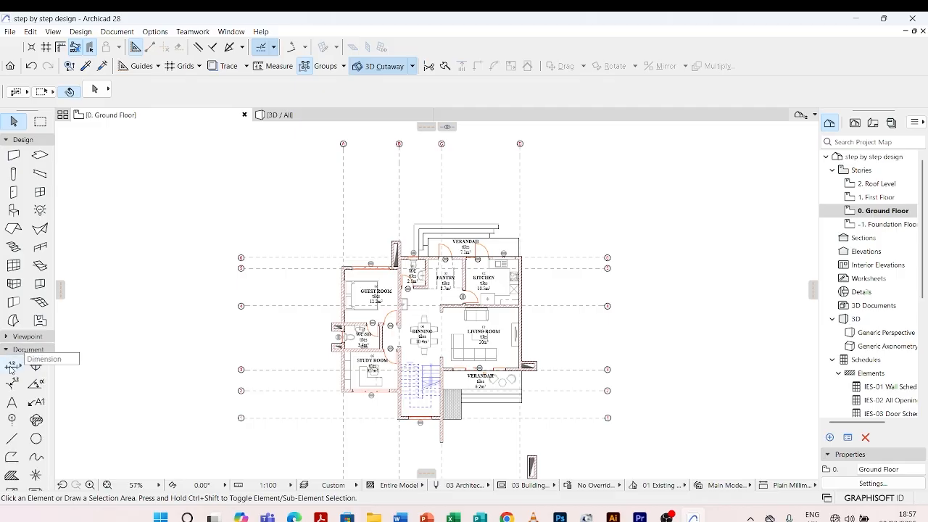
Start a linear dimension chain with its first node on the study room's outer wall along grid line A
{"action": "left_click", "coordinate": [11, 367]}
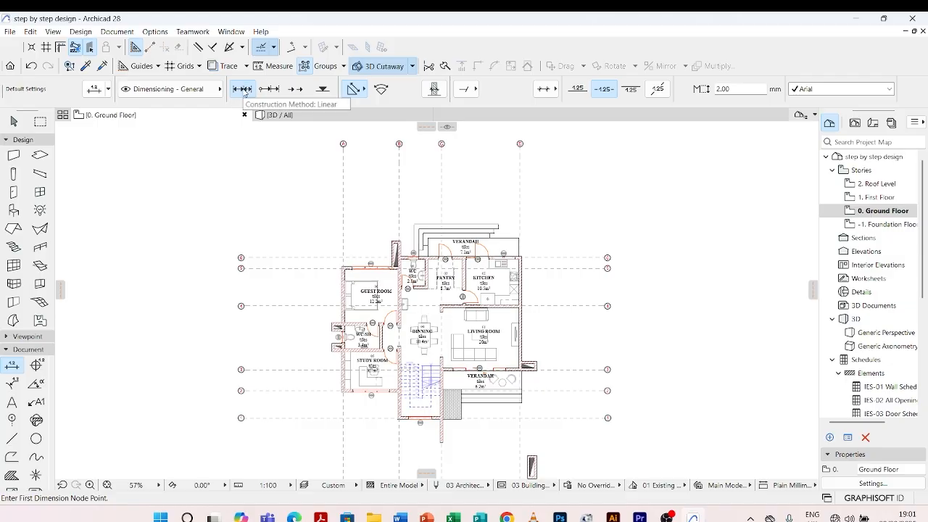
{"action": "scroll", "coordinate": [311, 259], "scroll_direction": "up", "scroll_amount": 5}
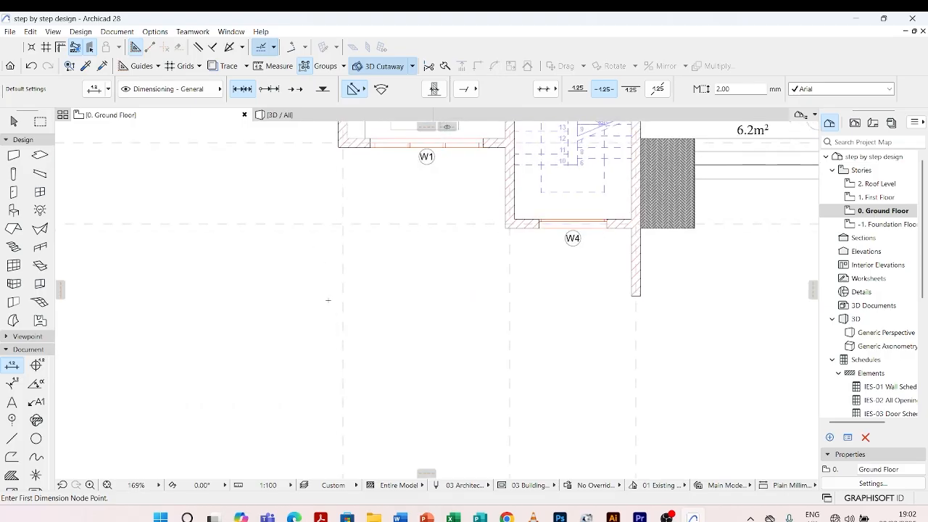
{"action": "scroll", "coordinate": [323, 250], "scroll_direction": "down", "scroll_amount": 4}
{"action": "scroll", "coordinate": [337, 211], "scroll_direction": "up", "scroll_amount": 5}
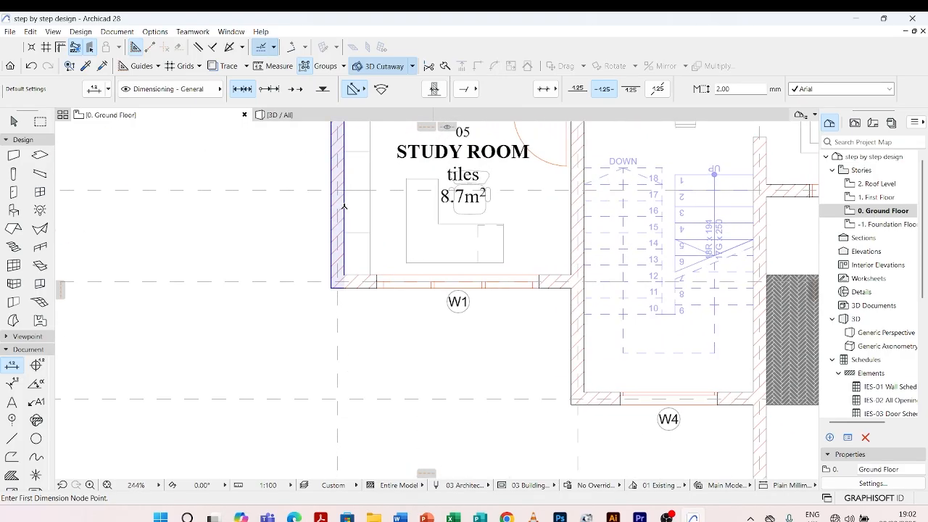
{"action": "scroll", "coordinate": [343, 206], "scroll_direction": "down", "scroll_amount": 4}
{"action": "scroll", "coordinate": [326, 240], "scroll_direction": "up", "scroll_amount": 6}
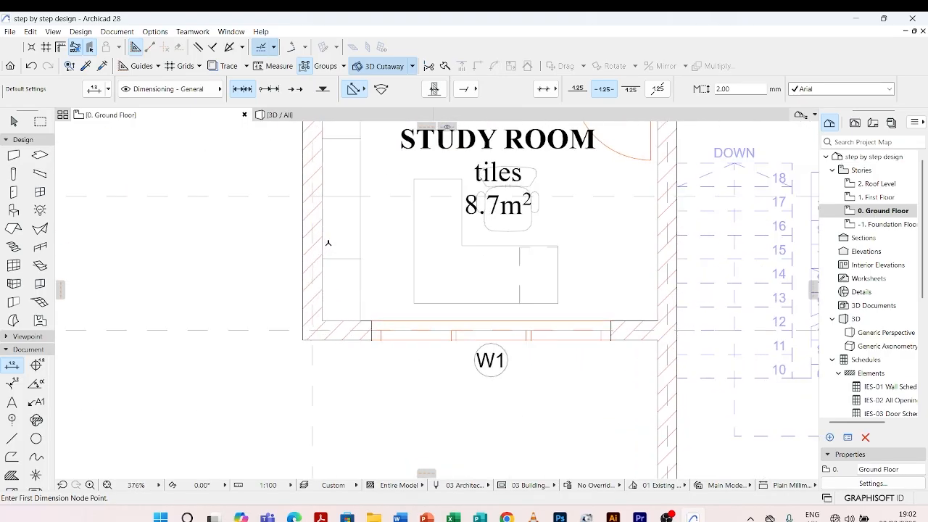
{"action": "left_click", "coordinate": [319, 227]}
{"action": "scroll", "coordinate": [316, 224], "scroll_direction": "down", "scroll_amount": 5}
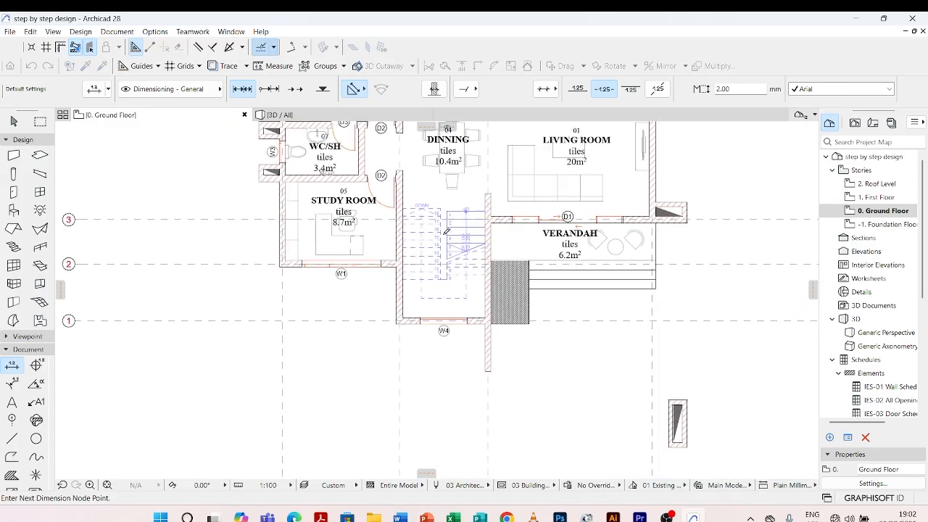
Add the walls along grid lines B, C and D as the next nodes of the dimension chain
{"action": "scroll", "coordinate": [332, 236], "scroll_direction": "up", "scroll_amount": 4}
{"action": "scroll", "coordinate": [428, 229], "scroll_direction": "down", "scroll_amount": 4}
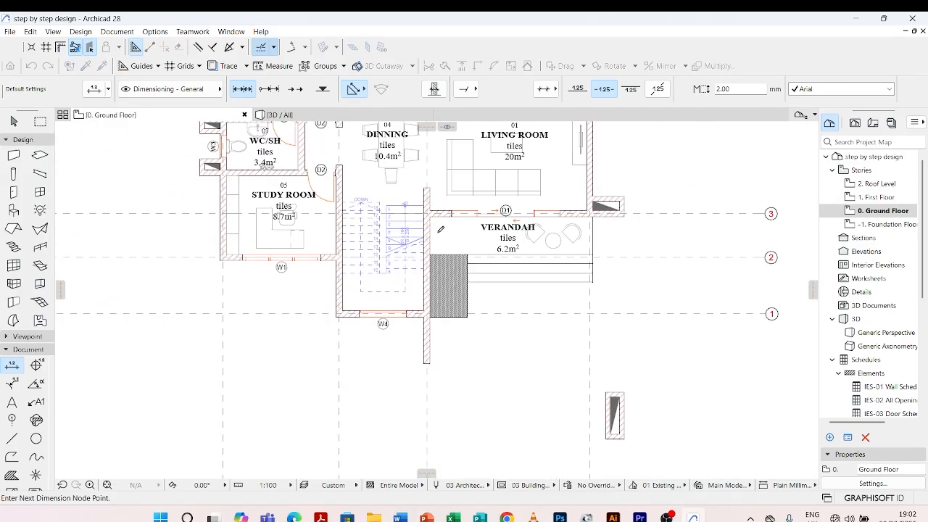
{"action": "scroll", "coordinate": [429, 224], "scroll_direction": "up", "scroll_amount": 6}
{"action": "scroll", "coordinate": [471, 214], "scroll_direction": "down", "scroll_amount": 5}
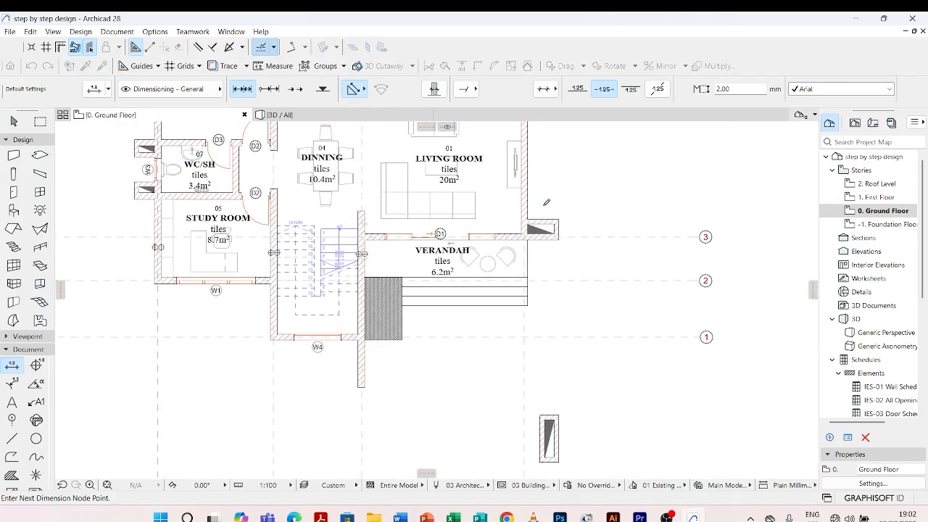
{"action": "scroll", "coordinate": [522, 204], "scroll_direction": "up", "scroll_amount": 5}
{"action": "scroll", "coordinate": [499, 206], "scroll_direction": "down", "scroll_amount": 5}
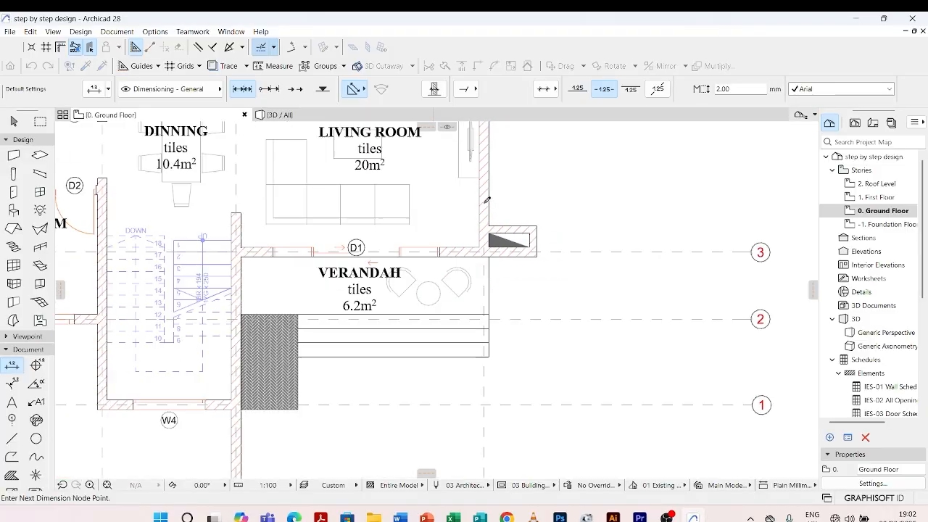
{"action": "scroll", "coordinate": [463, 267], "scroll_direction": "up", "scroll_amount": 5}
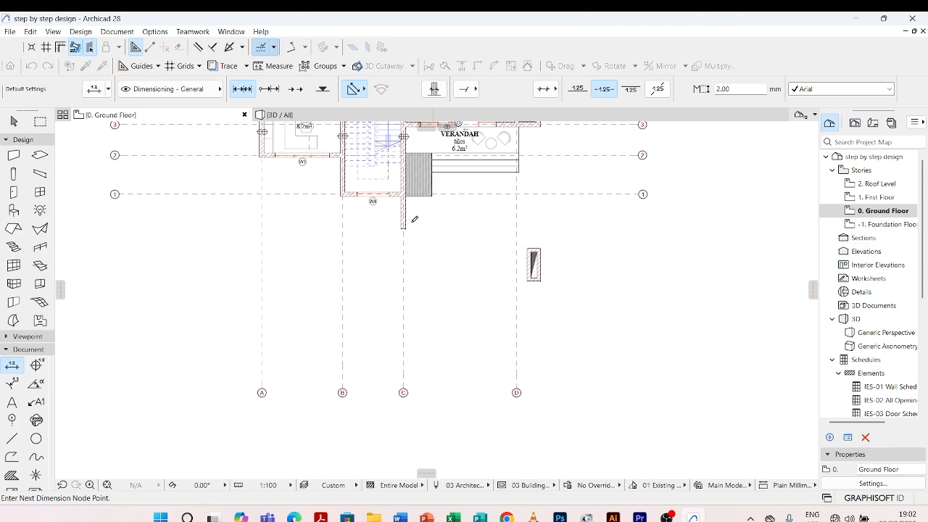
Place the dimension line horizontally below the plan, between grid line 1 and the lower grid markers, and leave the Dimension tool
{"action": "scroll", "coordinate": [398, 187], "scroll_direction": "up", "scroll_amount": 2}
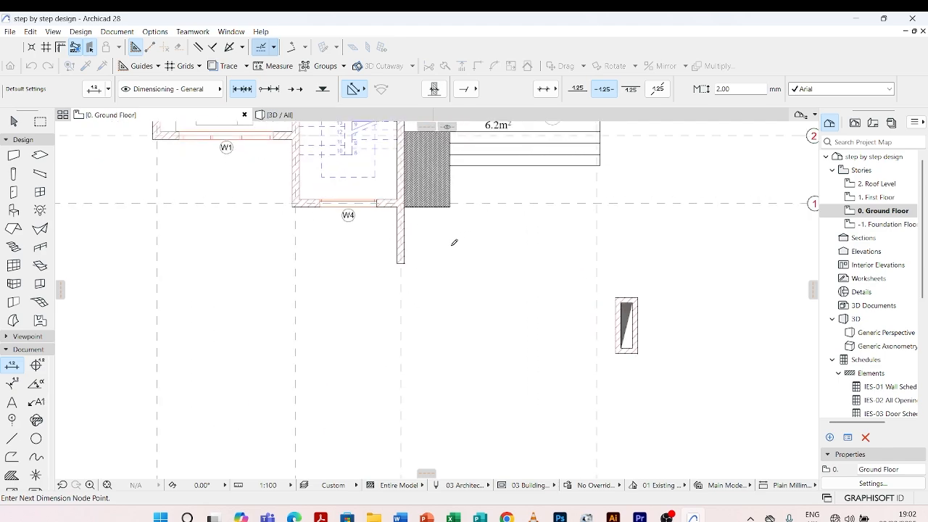
{"action": "double_click", "coordinate": [452, 243]}
{"action": "scroll", "coordinate": [449, 254], "scroll_direction": "down", "scroll_amount": 3}
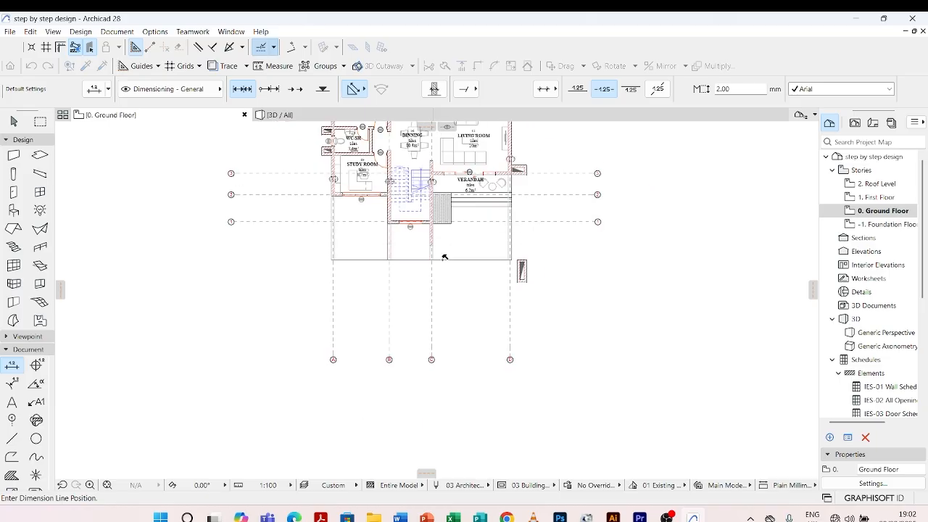
{"action": "scroll", "coordinate": [441, 255], "scroll_direction": "up", "scroll_amount": 1}
{"action": "left_click", "coordinate": [434, 258]}
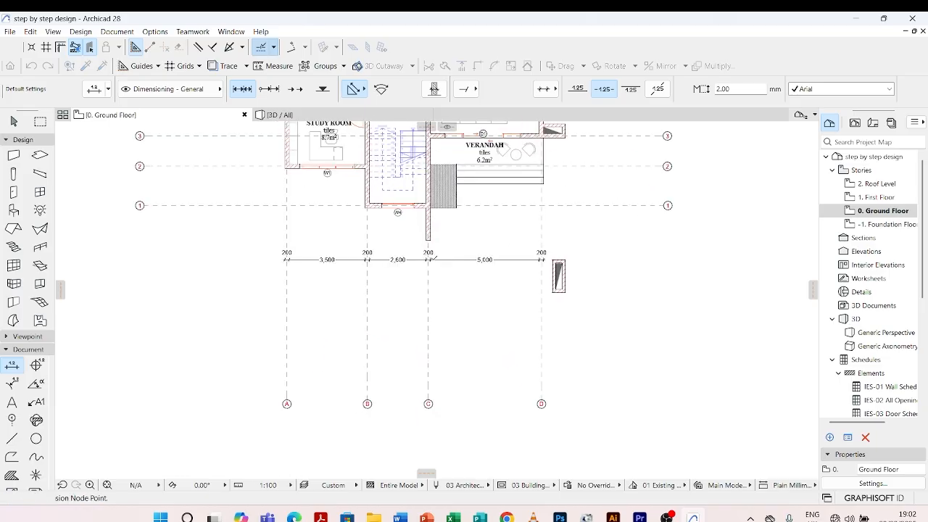
{"action": "scroll", "coordinate": [435, 258], "scroll_direction": "up", "scroll_amount": 3}
{"action": "scroll", "coordinate": [456, 252], "scroll_direction": "down", "scroll_amount": 4}
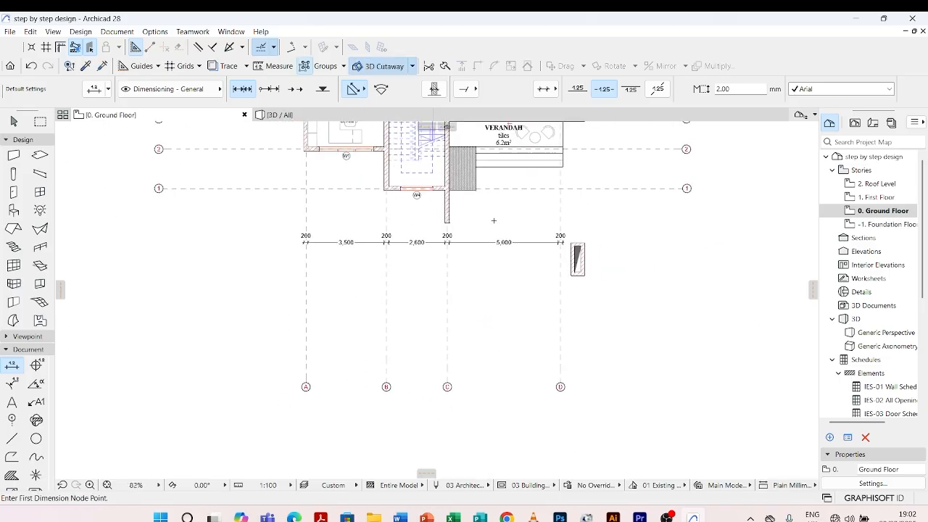
{"action": "key", "text": "Escape"}
Change the marker type of the dimension chain below the plan to filled arrows
{"action": "scroll", "coordinate": [413, 246], "scroll_direction": "up", "scroll_amount": 4}
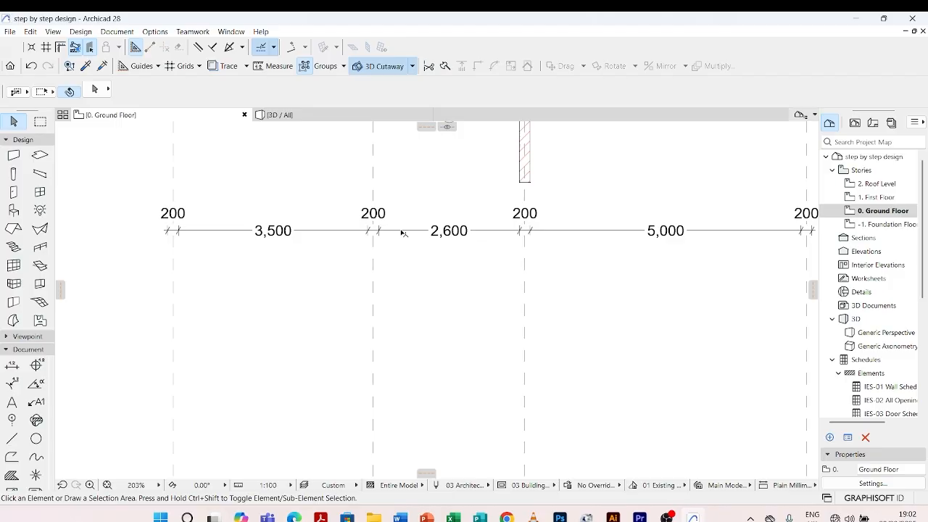
{"action": "left_click", "coordinate": [404, 231]}
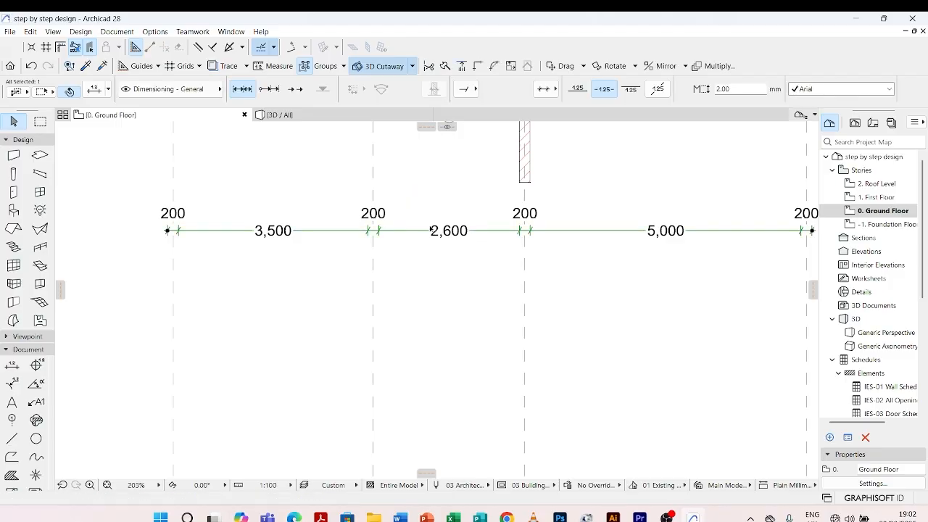
{"action": "left_click", "coordinate": [476, 90]}
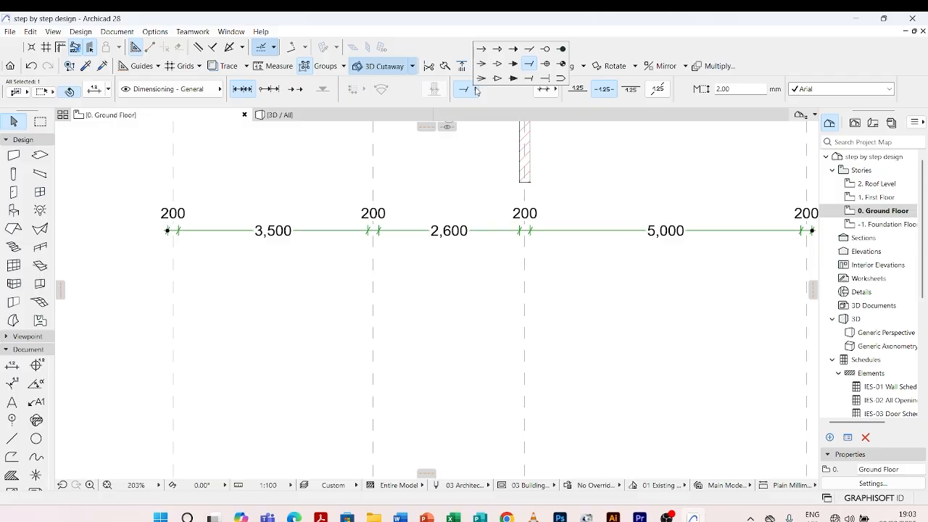
{"action": "left_click", "coordinate": [514, 66]}
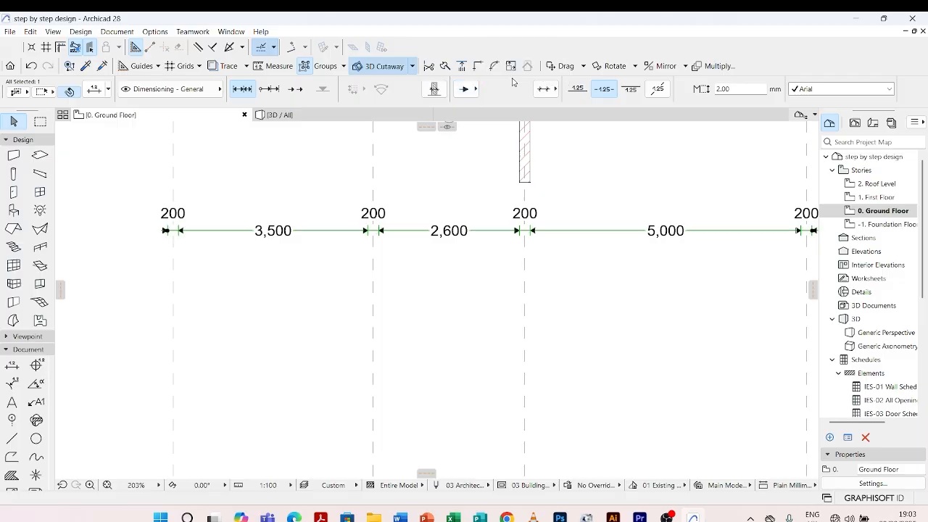
Change the dimension chain's marker type to filled dots and deselect the chain
{"action": "scroll", "coordinate": [452, 268], "scroll_direction": "up", "scroll_amount": 4}
{"action": "scroll", "coordinate": [507, 236], "scroll_direction": "down", "scroll_amount": 5}
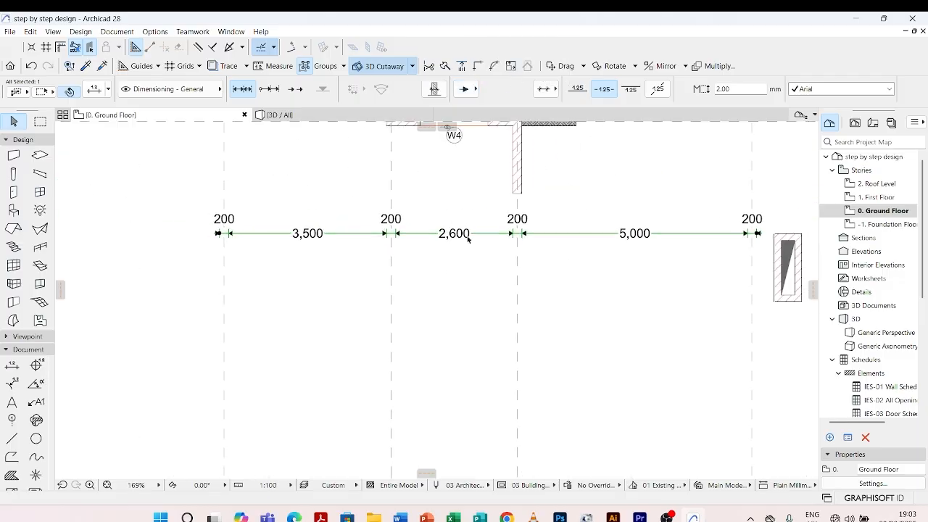
{"action": "left_click", "coordinate": [474, 90]}
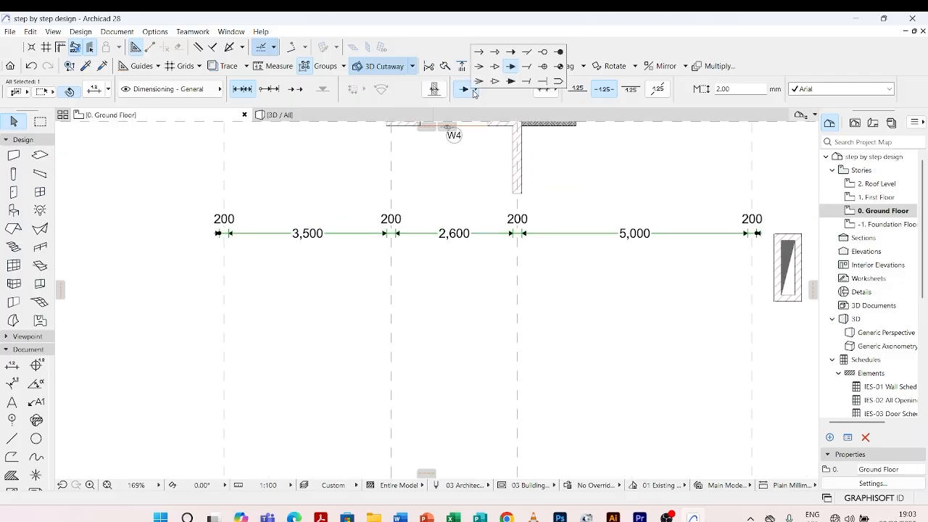
{"action": "left_click", "coordinate": [559, 53]}
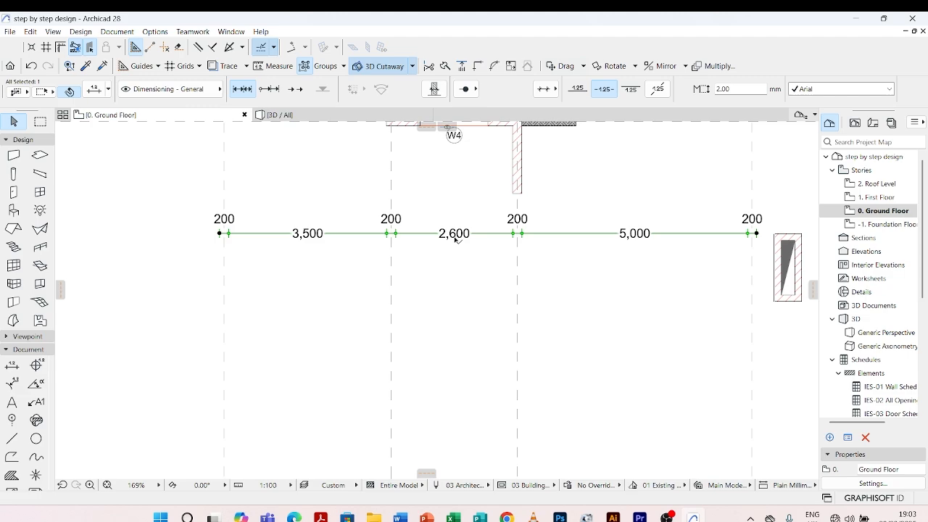
{"action": "left_click", "coordinate": [428, 273]}
{"action": "scroll", "coordinate": [396, 234], "scroll_direction": "up", "scroll_amount": 4}
{"action": "scroll", "coordinate": [396, 234], "scroll_direction": "down", "scroll_amount": 4}
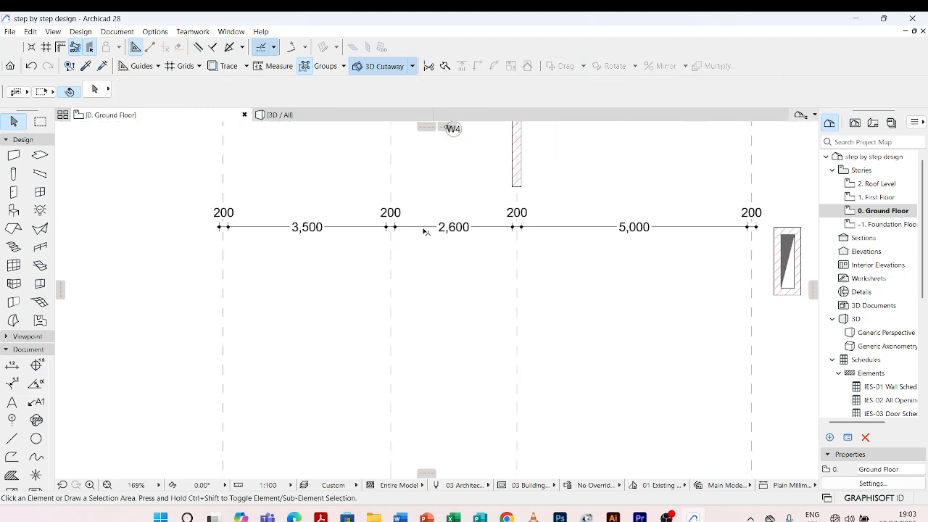
Reselect the dimension chain and limit its witness lines to one side of the dimension line
{"action": "left_click", "coordinate": [424, 228]}
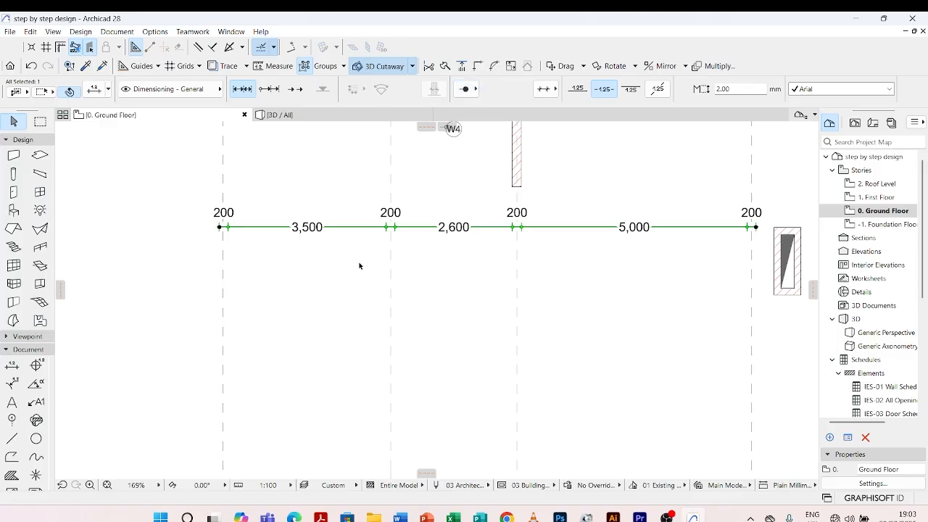
{"action": "scroll", "coordinate": [333, 267], "scroll_direction": "up", "scroll_amount": 2}
{"action": "scroll", "coordinate": [427, 219], "scroll_direction": "down", "scroll_amount": 5}
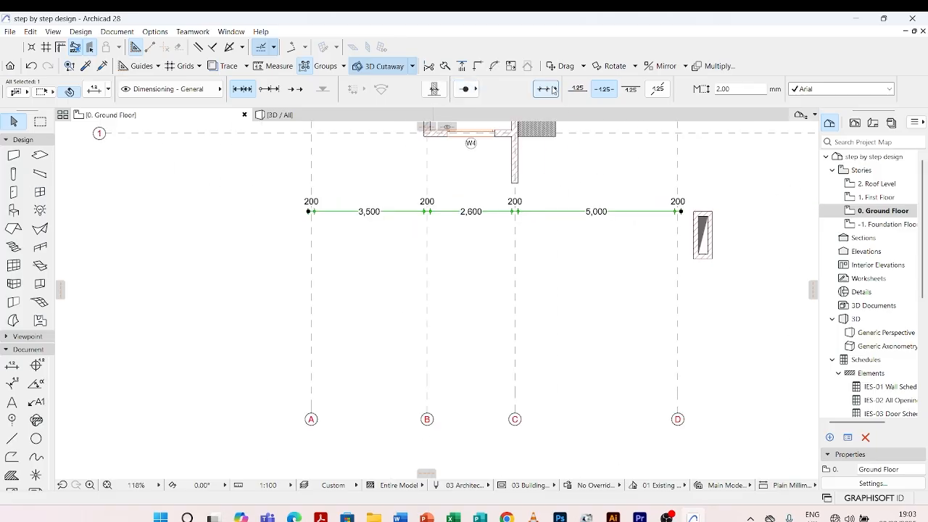
{"action": "scroll", "coordinate": [473, 207], "scroll_direction": "up", "scroll_amount": 7}
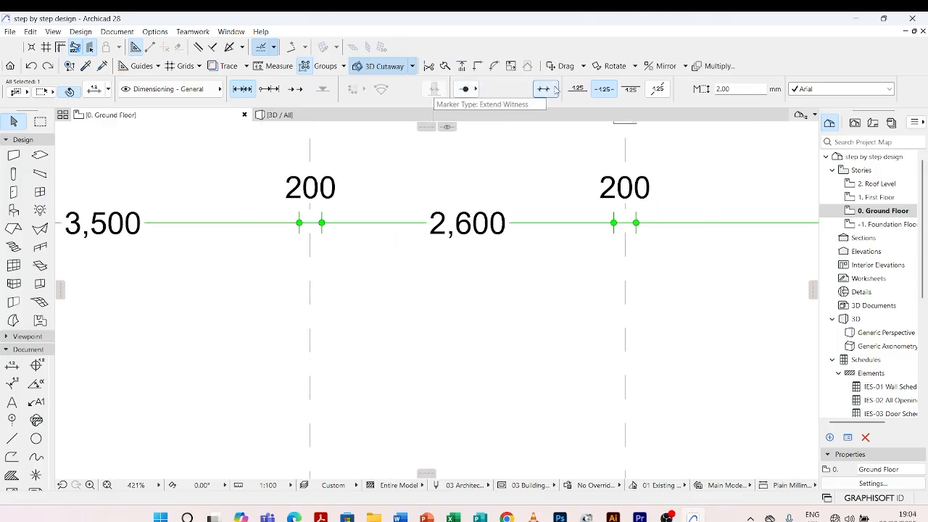
{"action": "left_click", "coordinate": [556, 88]}
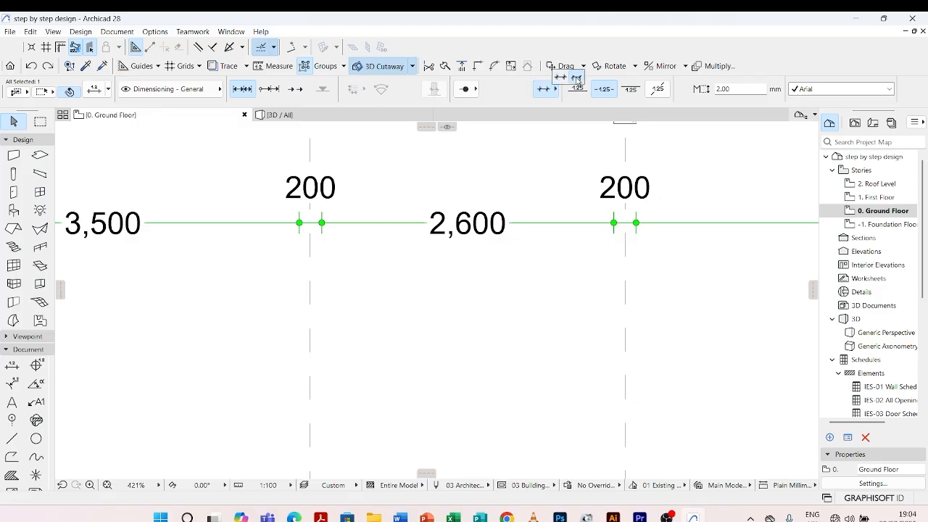
{"action": "left_click", "coordinate": [577, 78]}
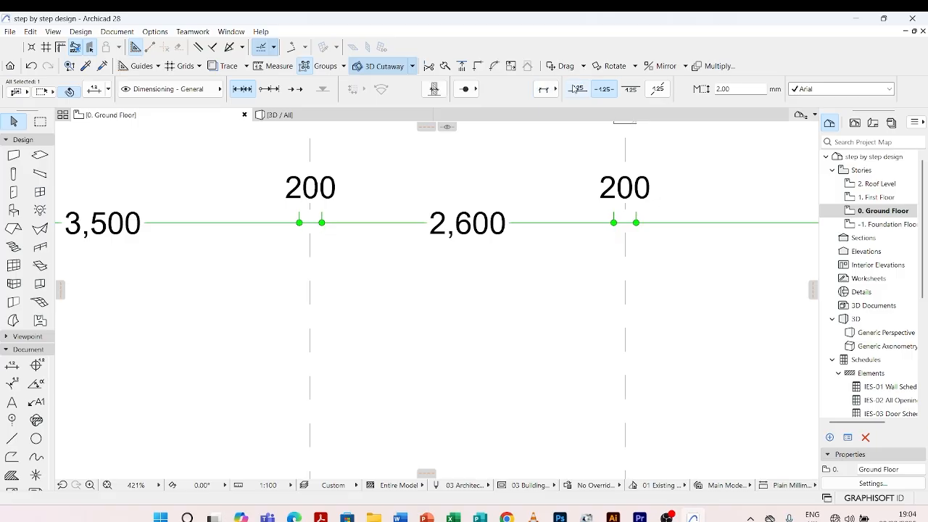
Extend the dimension chain's witness lines on both sides of the dimension line again
{"action": "scroll", "coordinate": [299, 220], "scroll_direction": "up", "scroll_amount": 3}
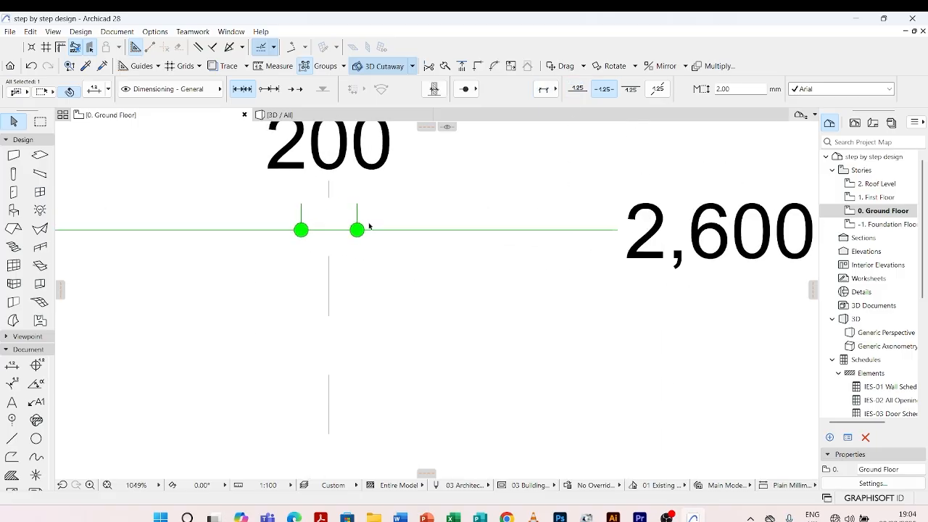
{"action": "scroll", "coordinate": [369, 226], "scroll_direction": "down", "scroll_amount": 3}
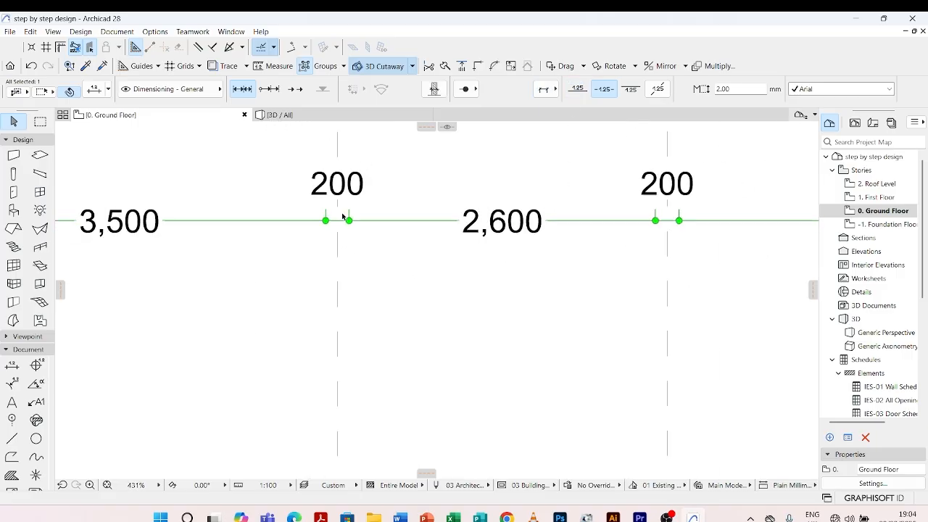
{"action": "left_click", "coordinate": [545, 90]}
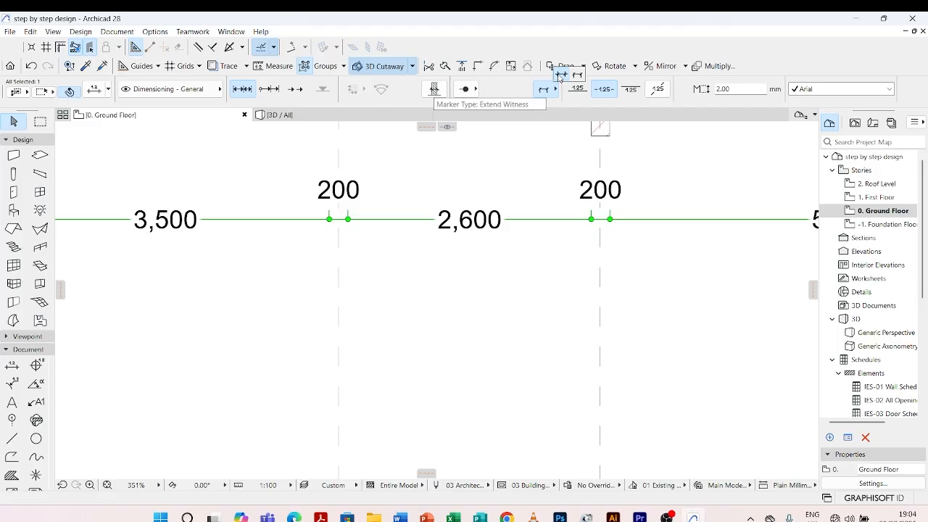
{"action": "left_click", "coordinate": [559, 76]}
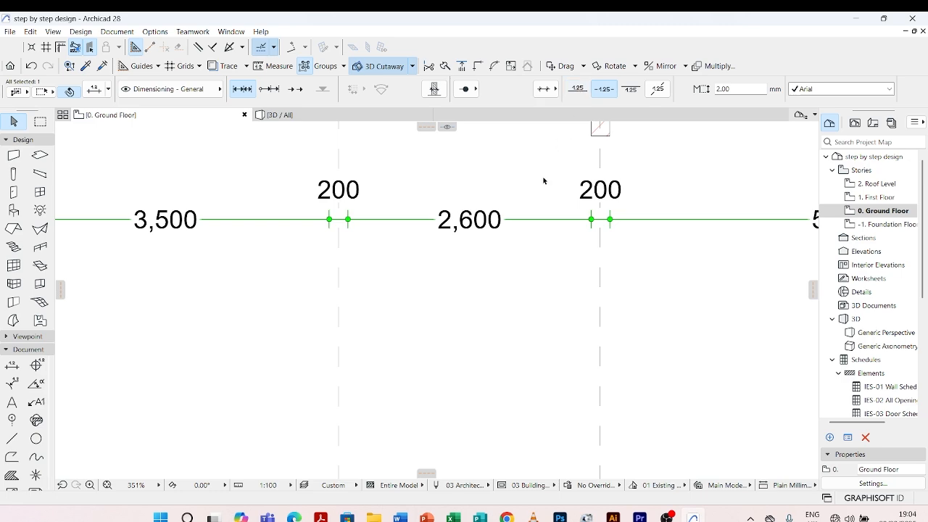
Try the dimension text above and within the line, and set it below the line
{"action": "scroll", "coordinate": [469, 273], "scroll_direction": "down", "scroll_amount": 1}
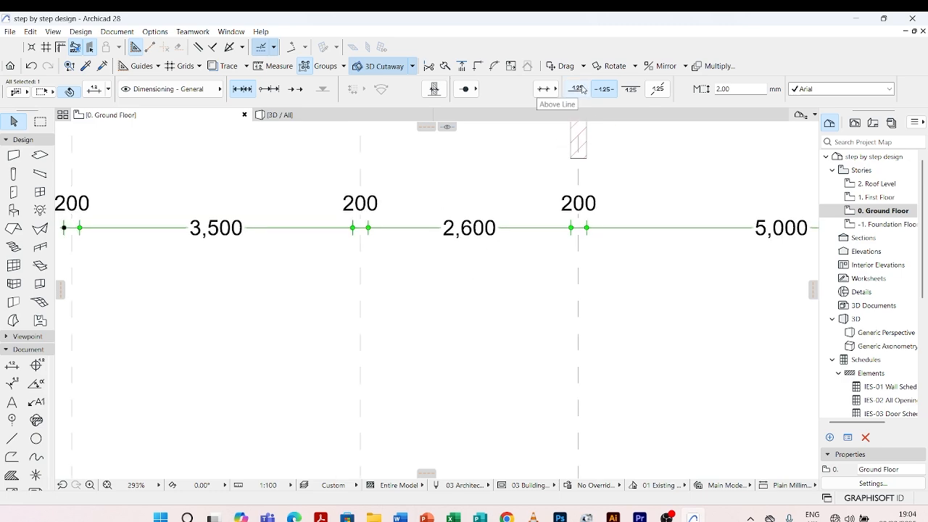
{"action": "left_click", "coordinate": [580, 87]}
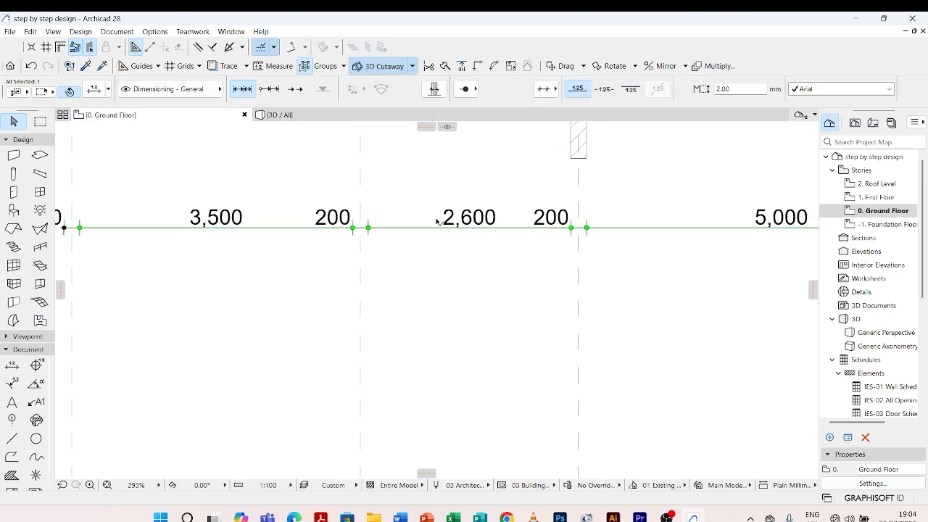
{"action": "left_click", "coordinate": [604, 88]}
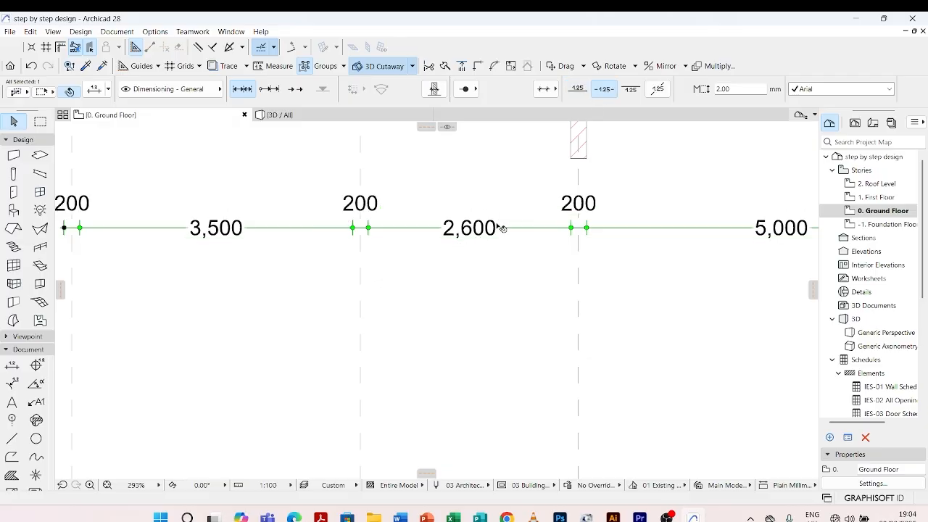
{"action": "left_click", "coordinate": [632, 88]}
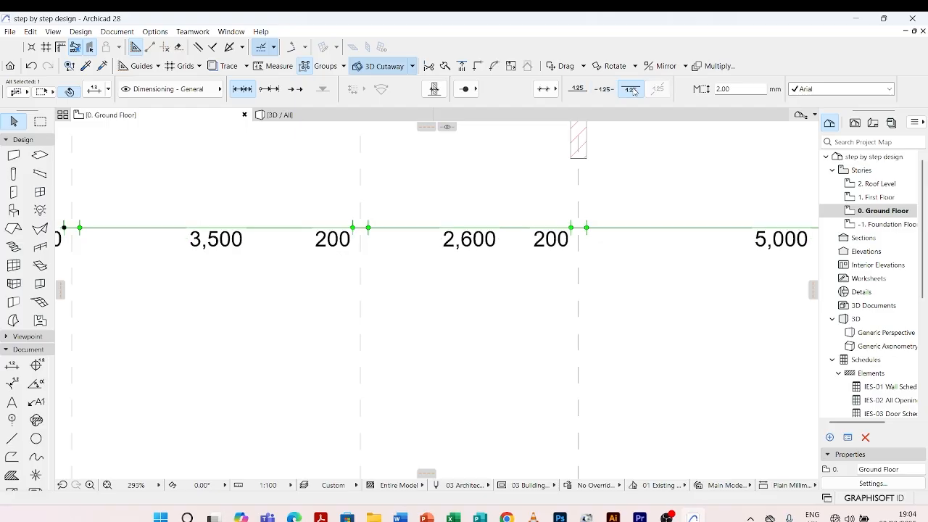
{"action": "scroll", "coordinate": [399, 272], "scroll_direction": "down", "scroll_amount": 2}
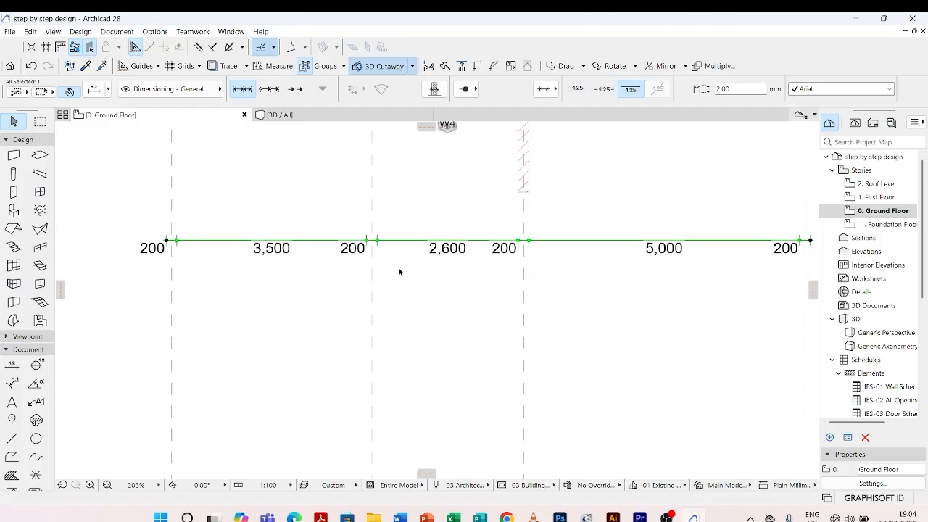
Place the dimension chain's text within the dimension line
{"action": "left_click", "coordinate": [605, 89]}
{"action": "scroll", "coordinate": [310, 264], "scroll_direction": "down", "scroll_amount": 2}
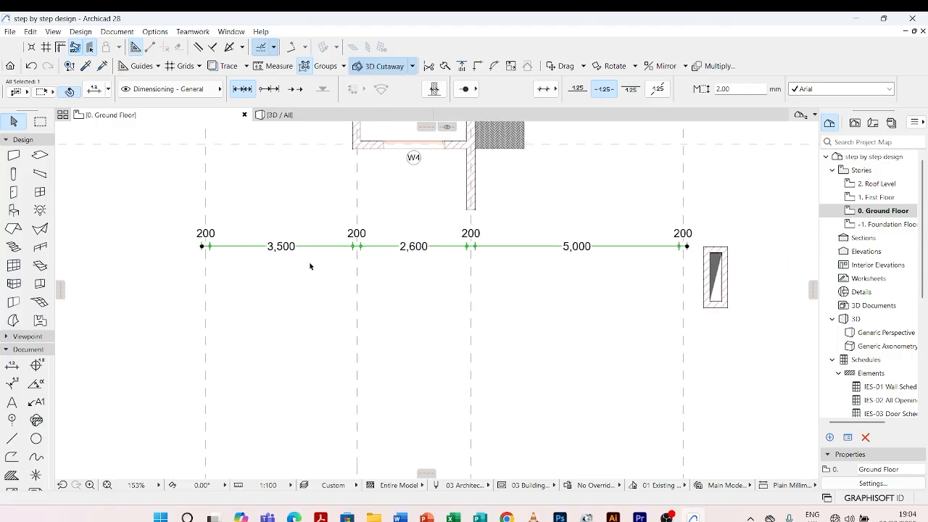
{"action": "scroll", "coordinate": [309, 264], "scroll_direction": "down", "scroll_amount": 3}
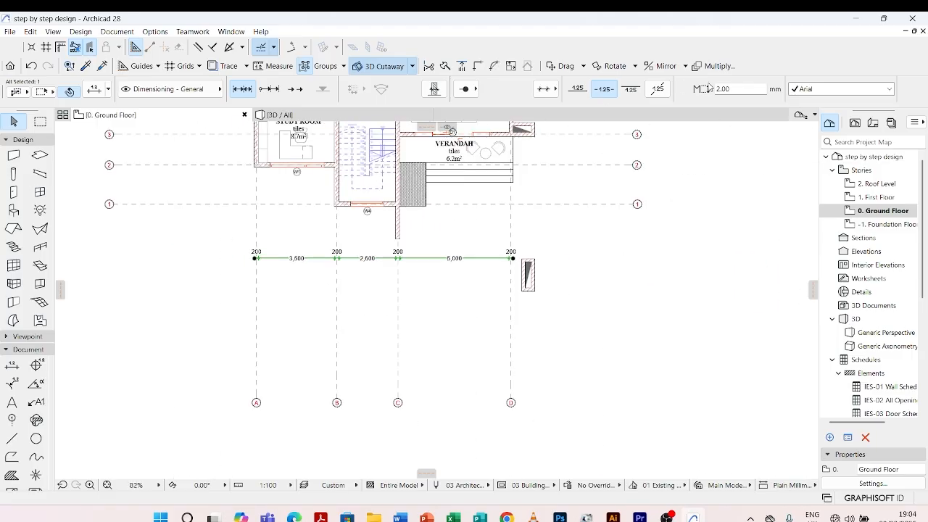
Set the dimension chain's text size to 3 mm and deselect the chain
{"action": "left_click_drag", "start_coordinate": [615, 88], "coordinate": [583, 89]}
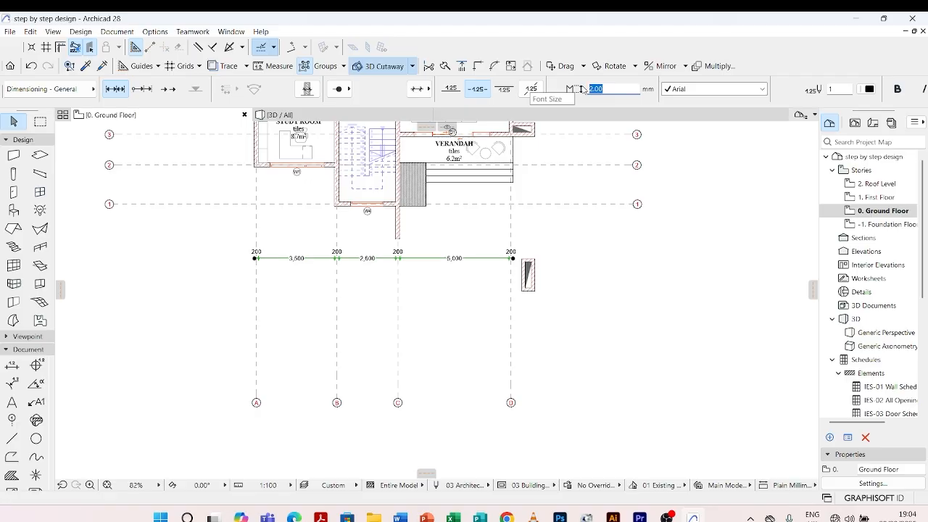
{"action": "type", "text": "3"}
{"action": "left_click", "coordinate": [576, 259]}
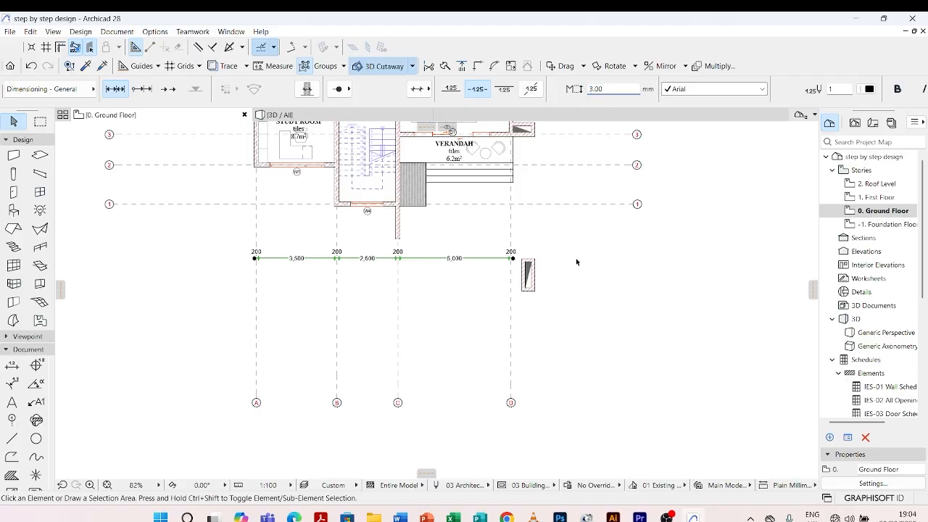
Reselect the dimension chain, set its text size back to 2 mm and deselect it
{"action": "scroll", "coordinate": [487, 270], "scroll_direction": "up", "scroll_amount": 4}
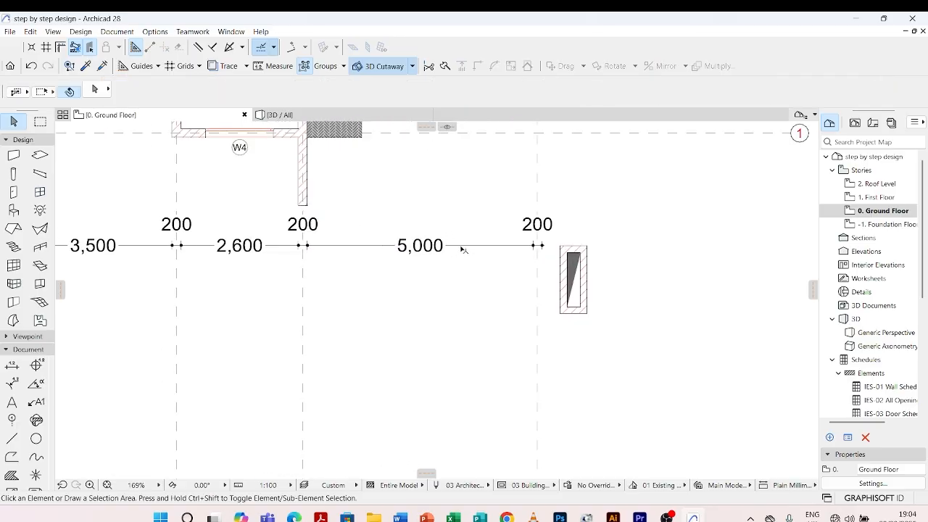
{"action": "left_click", "coordinate": [462, 247]}
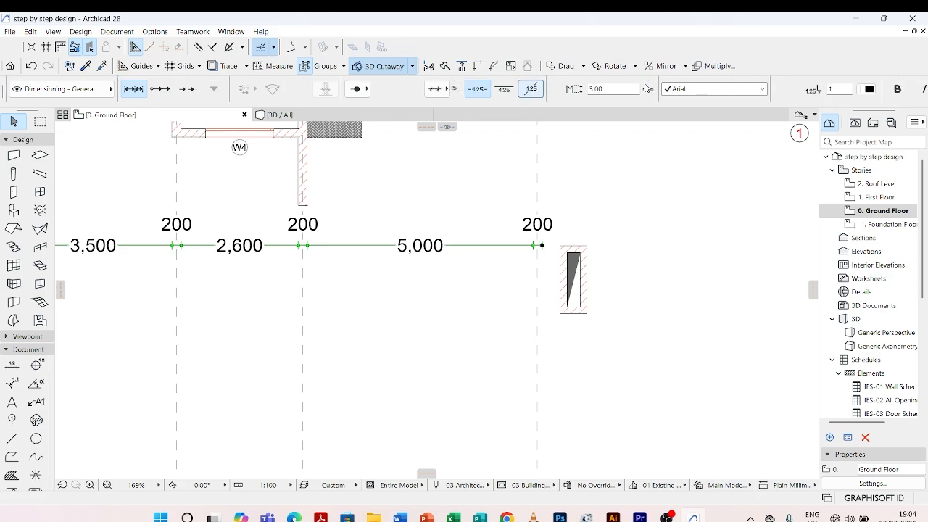
{"action": "left_click_drag", "start_coordinate": [620, 90], "coordinate": [571, 90]}
{"action": "type", "text": "2"}
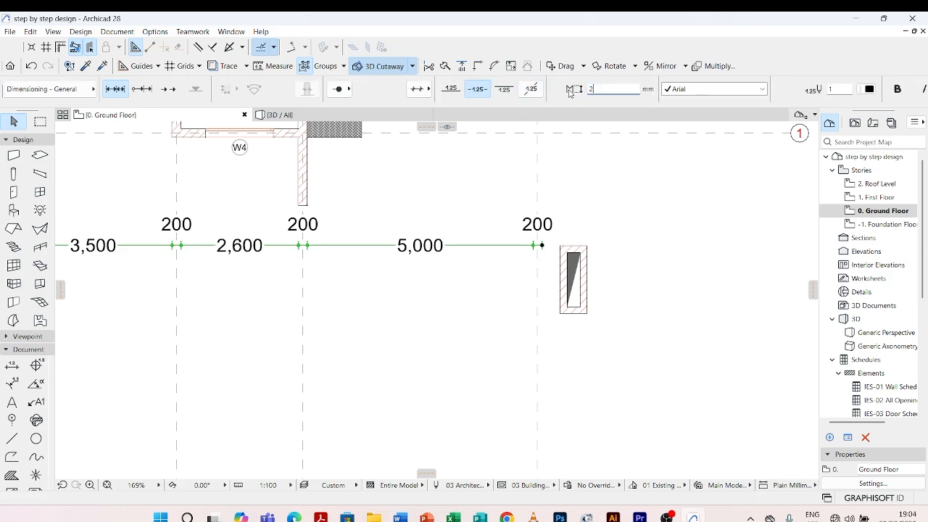
{"action": "left_click", "coordinate": [473, 305]}
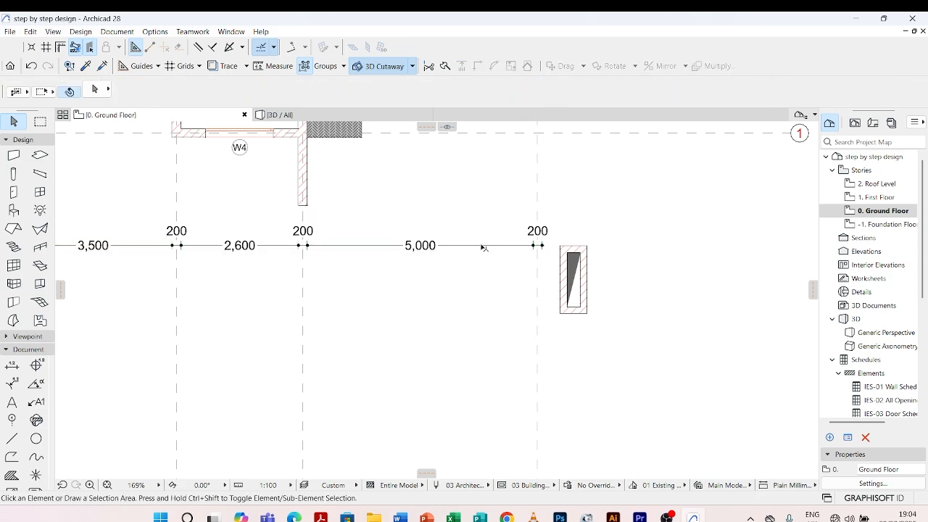
Recolour the dimension chain's text with light blue pen 5 and deselect the chain
{"action": "left_click", "coordinate": [484, 246]}
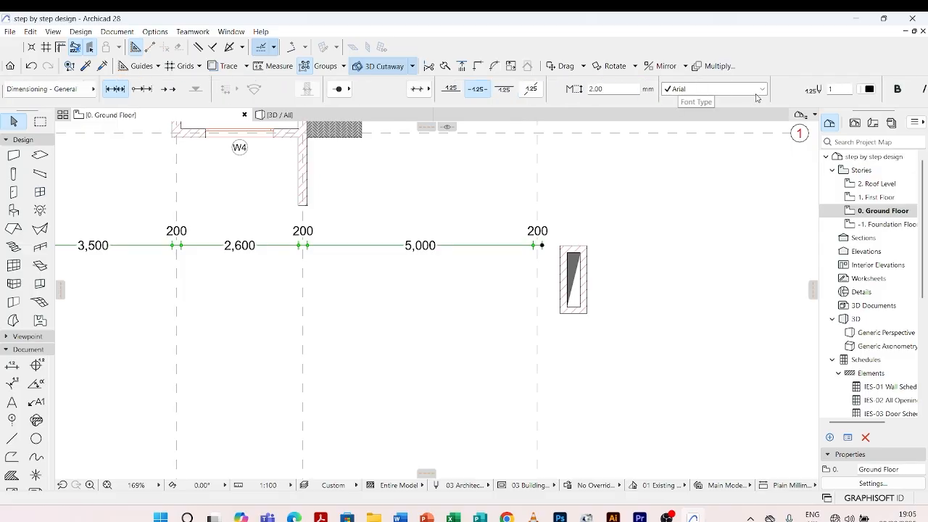
{"action": "scroll", "coordinate": [756, 98], "scroll_direction": "down", "scroll_amount": 3}
{"action": "left_click", "coordinate": [742, 88]}
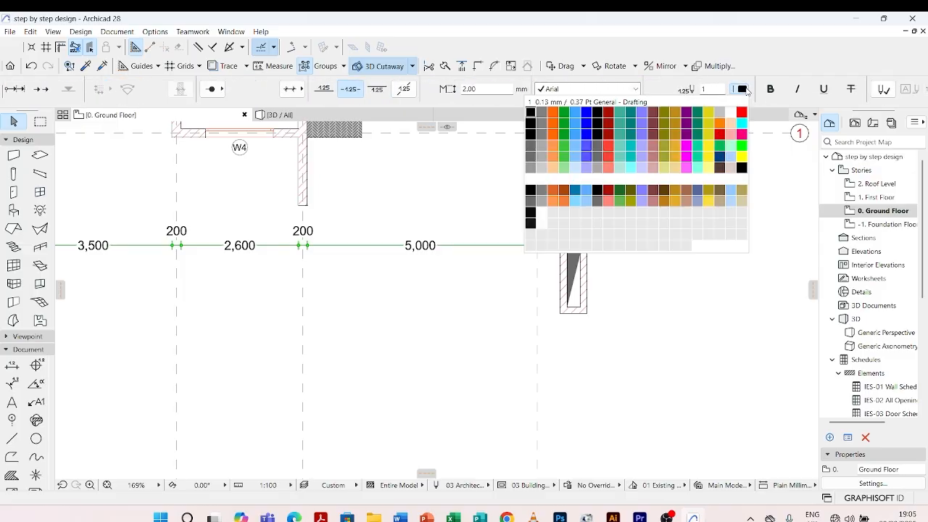
{"action": "left_click", "coordinate": [584, 112]}
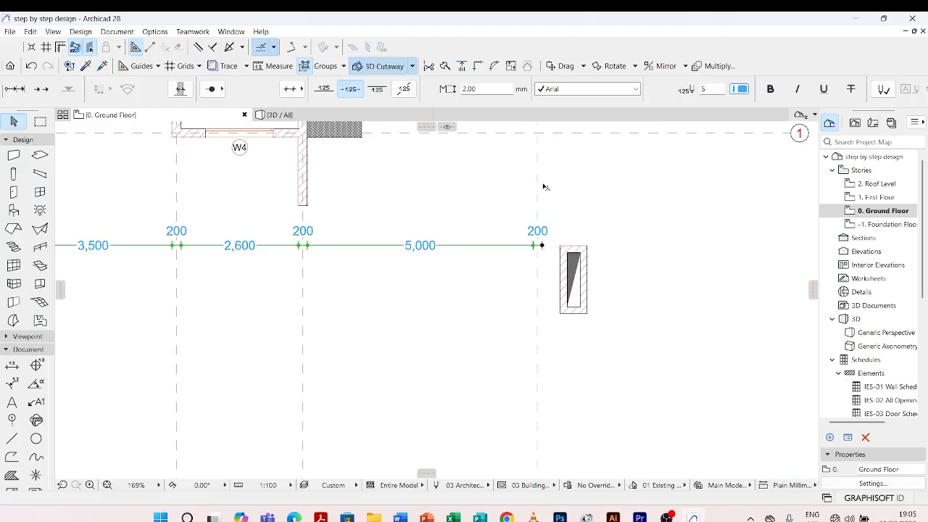
{"action": "left_click", "coordinate": [445, 317]}
{"action": "scroll", "coordinate": [579, 201], "scroll_direction": "down", "scroll_amount": 3}
{"action": "scroll", "coordinate": [450, 239], "scroll_direction": "up", "scroll_amount": 3}
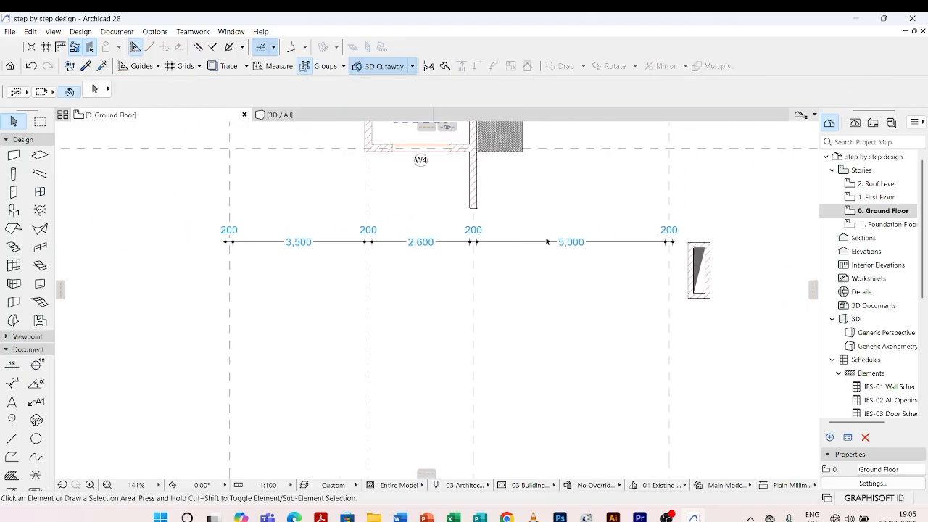
Reselect the dimension chain and return its text to black pen 1
{"action": "left_click", "coordinate": [606, 242]}
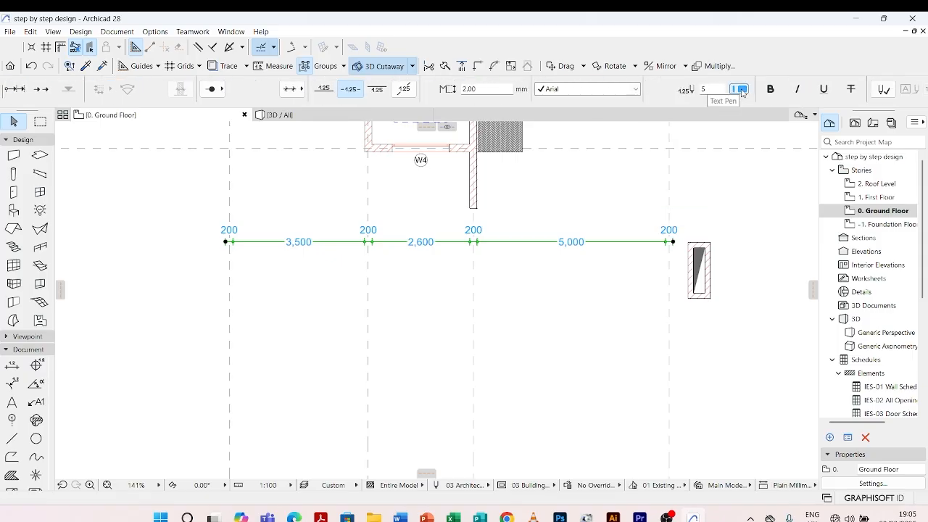
{"action": "left_click", "coordinate": [739, 89]}
{"action": "left_click", "coordinate": [530, 112]}
Try a background fill behind the dimension chain's text and turn it off again
{"action": "scroll", "coordinate": [514, 254], "scroll_direction": "down", "scroll_amount": 4}
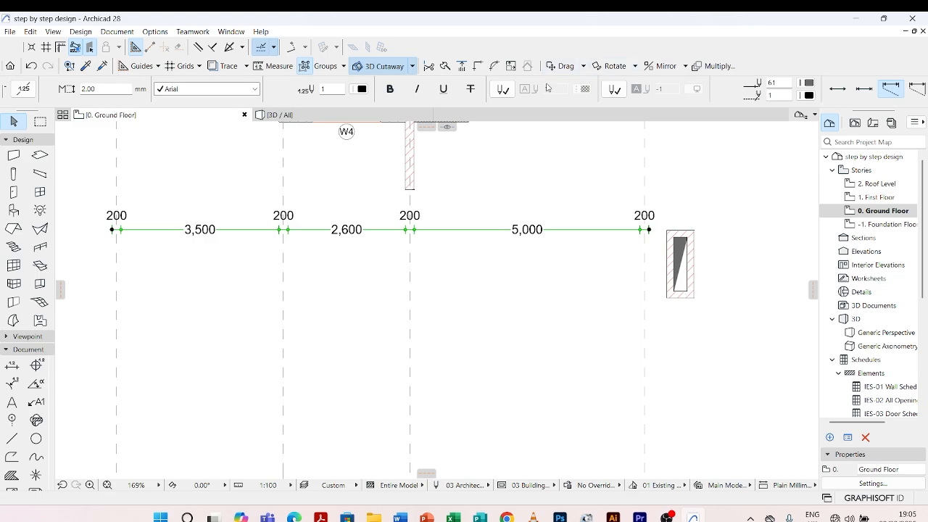
{"action": "scroll", "coordinate": [548, 85], "scroll_direction": "down", "scroll_amount": 2}
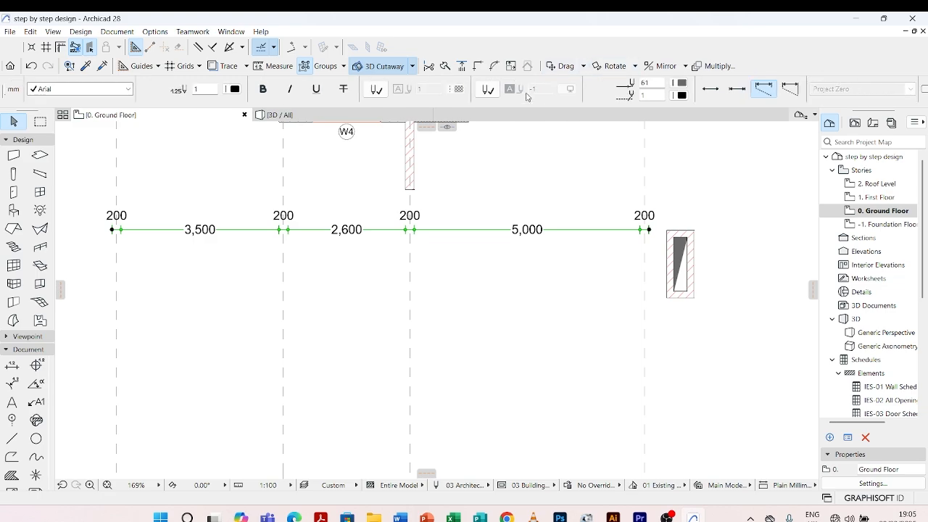
{"action": "left_click", "coordinate": [490, 89]}
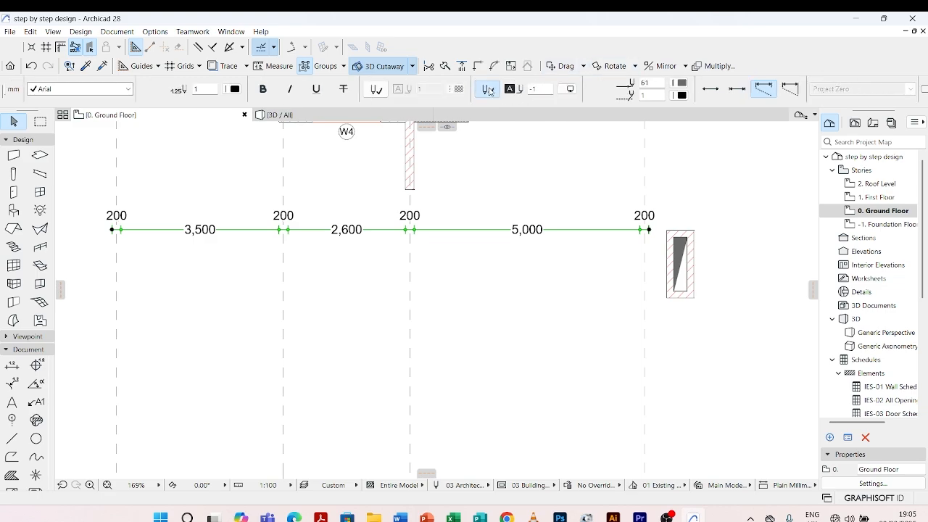
{"action": "left_click", "coordinate": [569, 89]}
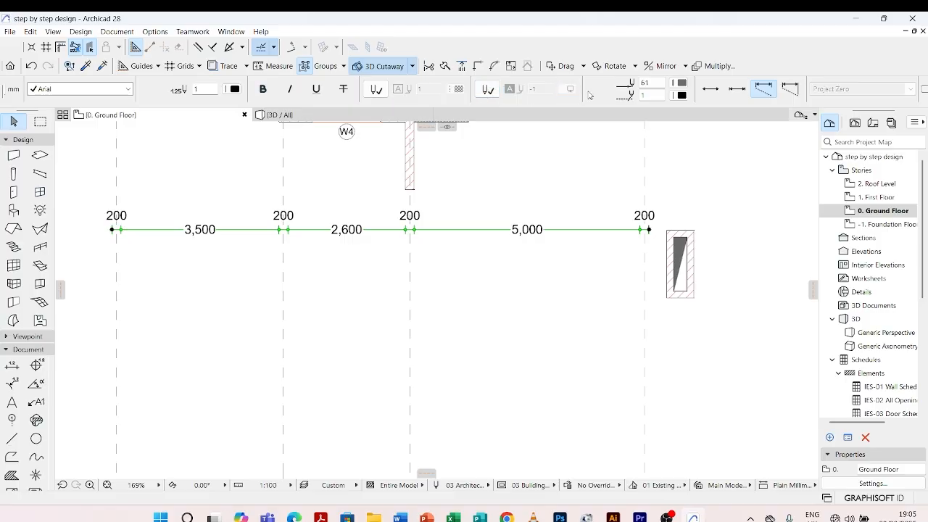
Set the dimension chain's witness lines to None and deselect the chain
{"action": "scroll", "coordinate": [591, 95], "scroll_direction": "down", "scroll_amount": 2}
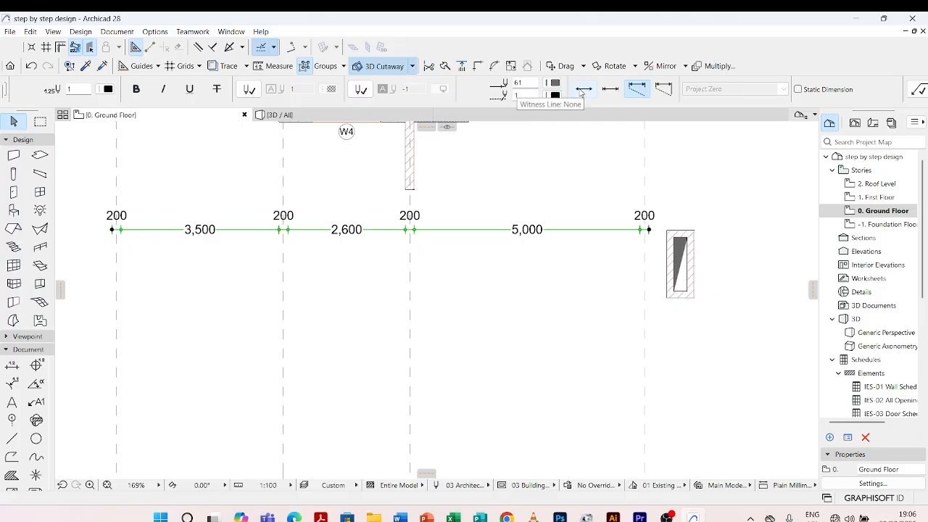
{"action": "left_click", "coordinate": [583, 90]}
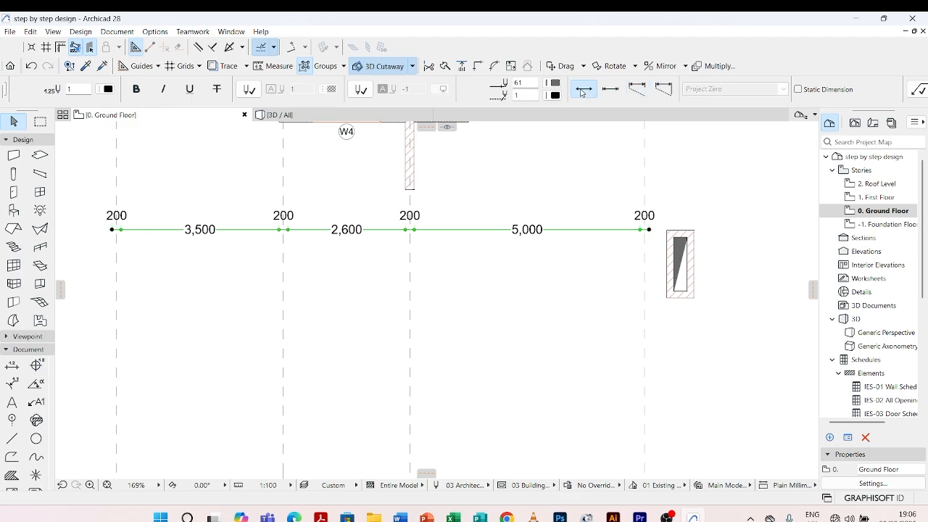
{"action": "left_click", "coordinate": [455, 279]}
{"action": "scroll", "coordinate": [425, 263], "scroll_direction": "up", "scroll_amount": 4}
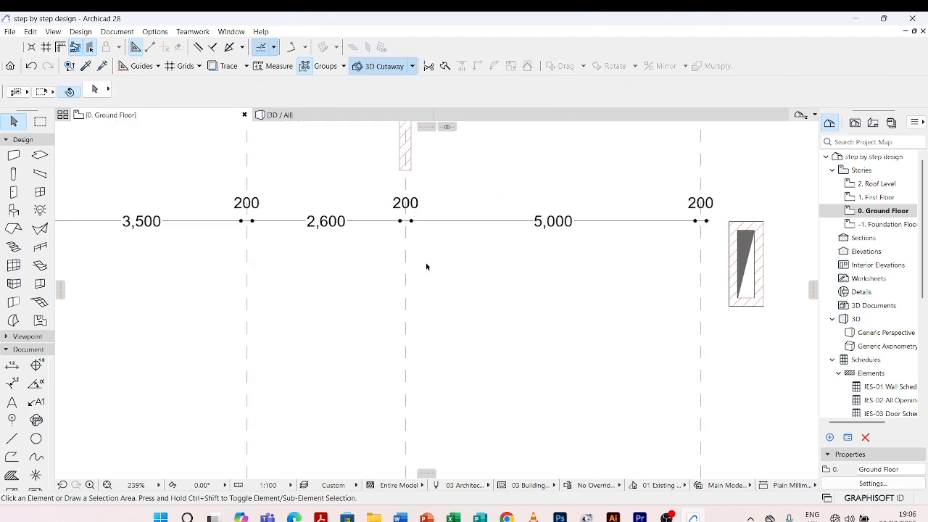
Reselect the dimension chain, try sized-height witness lines, return them to None and deselect the chain
{"action": "left_click", "coordinate": [421, 179]}
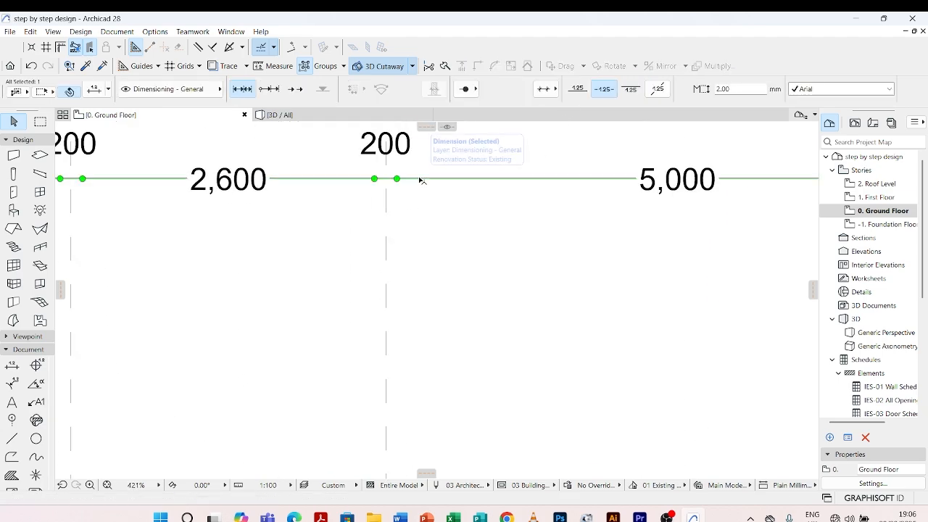
{"action": "scroll", "coordinate": [619, 98], "scroll_direction": "down", "scroll_amount": 3}
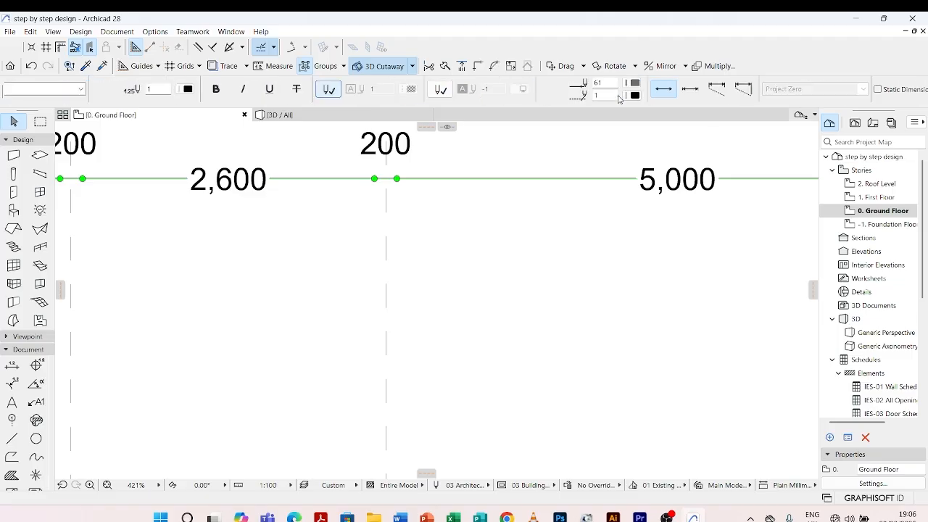
{"action": "left_click", "coordinate": [606, 89]}
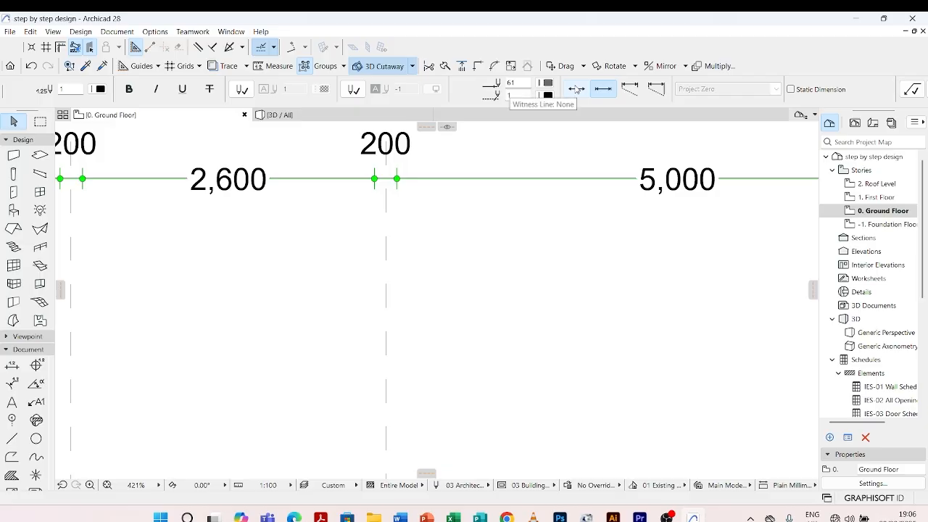
{"action": "left_click", "coordinate": [577, 88]}
{"action": "scroll", "coordinate": [535, 168], "scroll_direction": "down", "scroll_amount": 5}
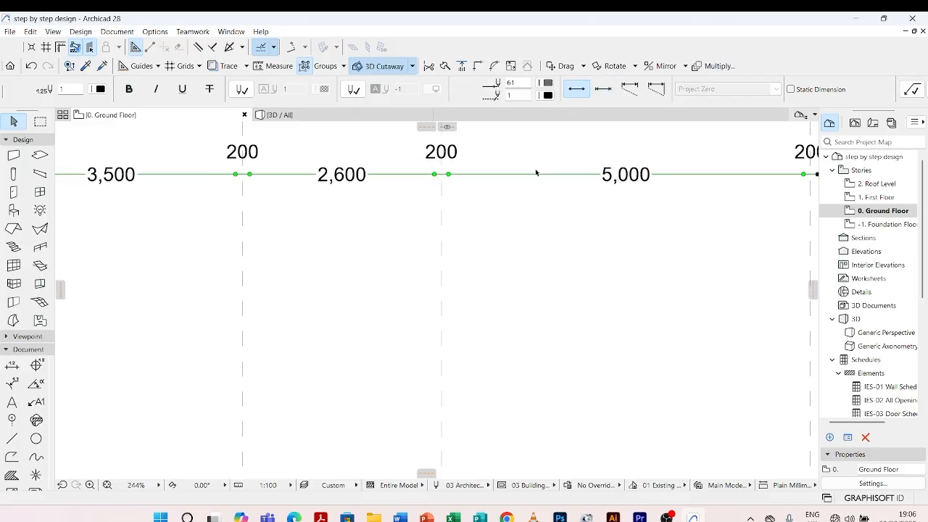
{"action": "key", "text": "Escape"}
{"action": "scroll", "coordinate": [489, 166], "scroll_direction": "up", "scroll_amount": 4}
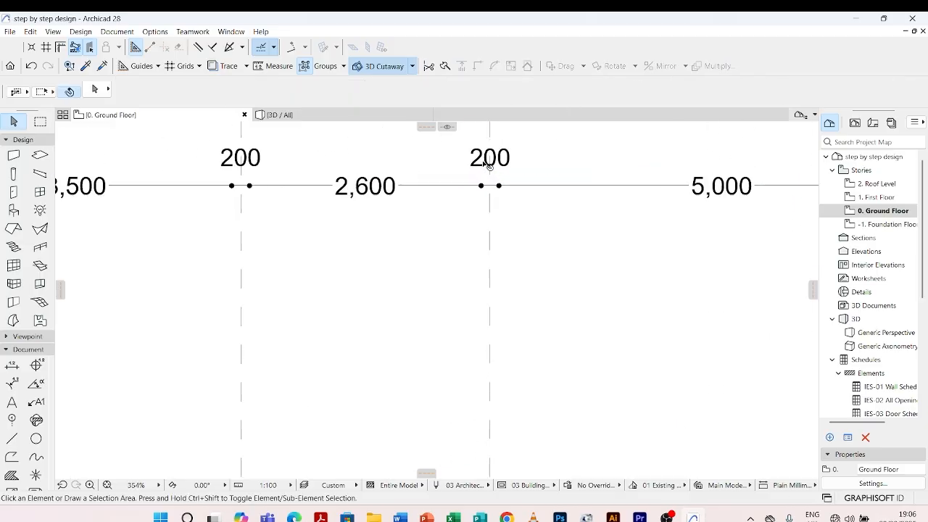
Set the dimension chain's witness lines to Sized Height and deselect the chain
{"action": "scroll", "coordinate": [591, 97], "scroll_direction": "down", "scroll_amount": 5}
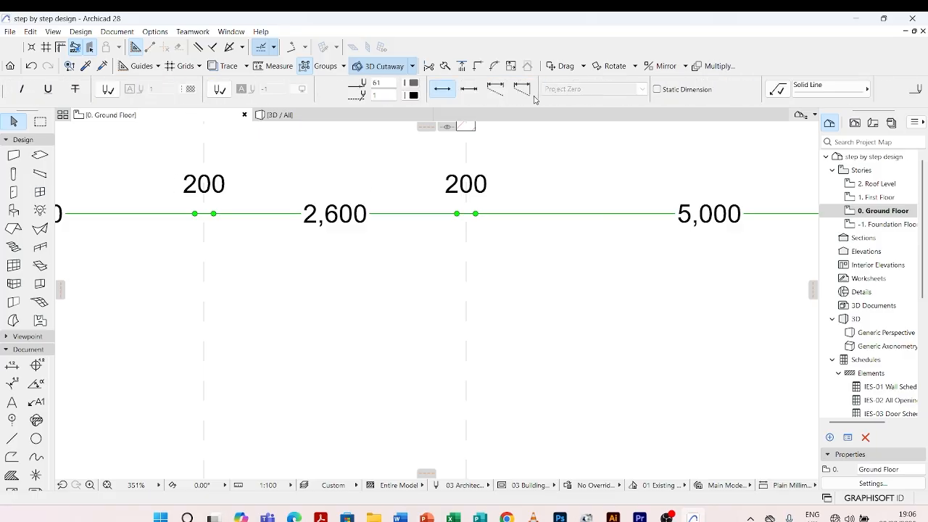
{"action": "left_click", "coordinate": [468, 88]}
{"action": "scroll", "coordinate": [476, 224], "scroll_direction": "up", "scroll_amount": 3}
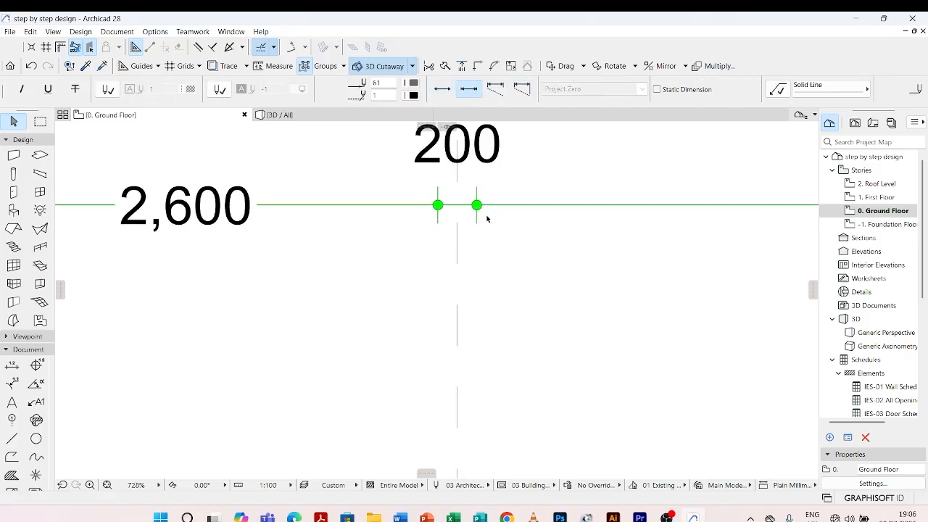
{"action": "left_click", "coordinate": [500, 239]}
{"action": "scroll", "coordinate": [501, 240], "scroll_direction": "down", "scroll_amount": 6}
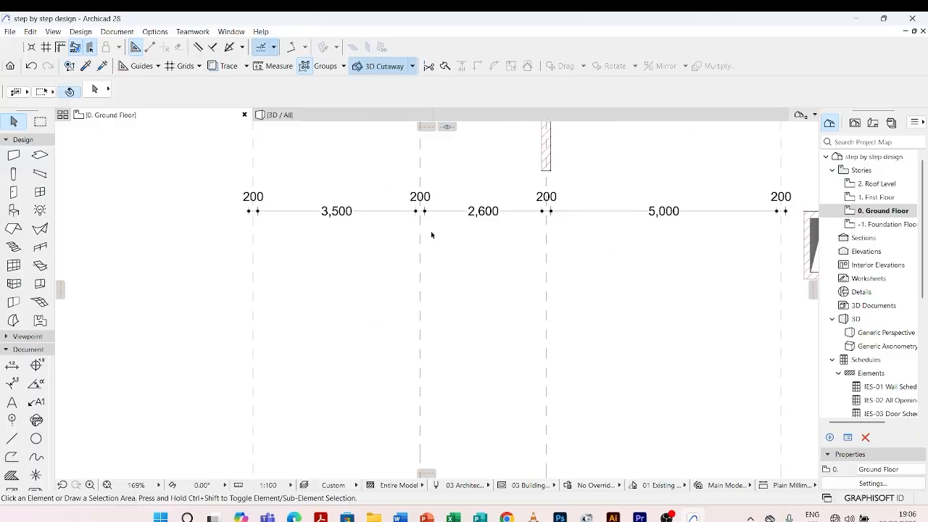
Pick up the dimension chain's parameters as the default settings for new linear dimensions
{"action": "scroll", "coordinate": [431, 235], "scroll_direction": "down", "scroll_amount": 3}
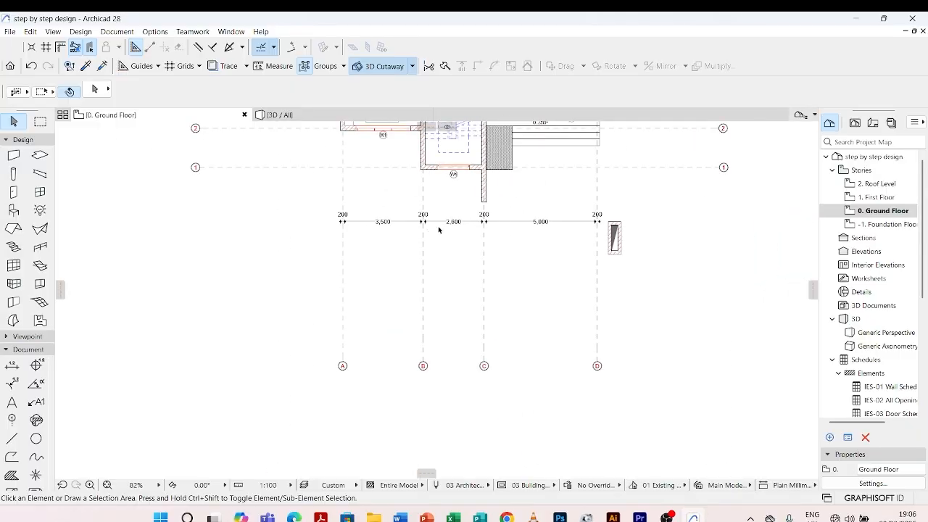
{"action": "scroll", "coordinate": [439, 230], "scroll_direction": "up", "scroll_amount": 2}
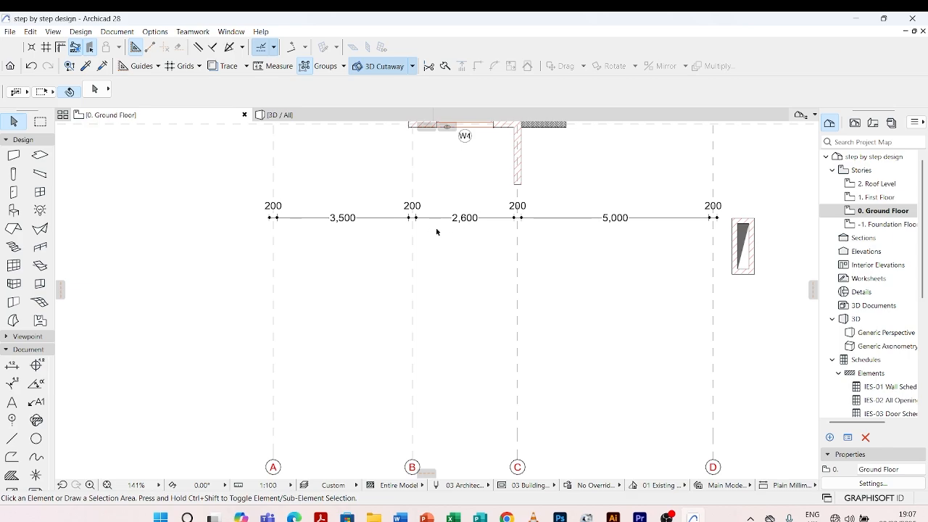
{"action": "scroll", "coordinate": [436, 228], "scroll_direction": "down", "scroll_amount": 1}
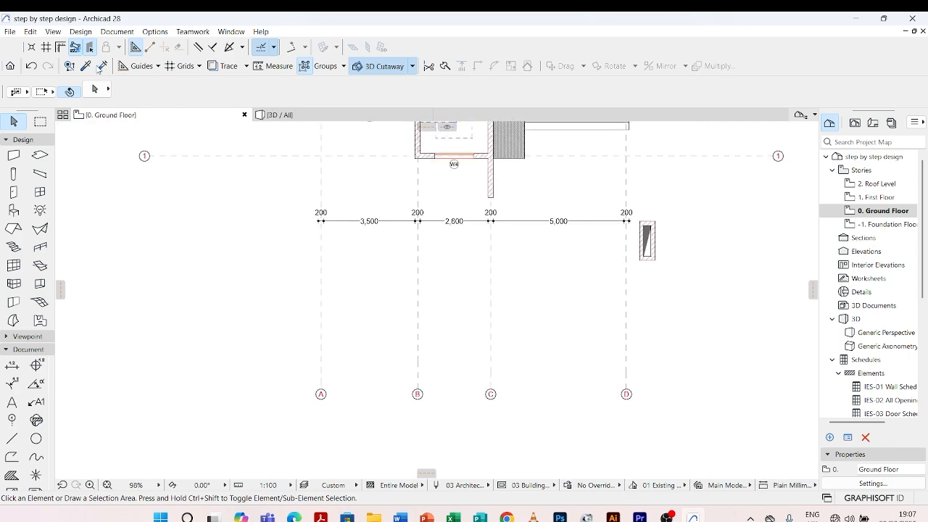
{"action": "key", "text": "alt"}
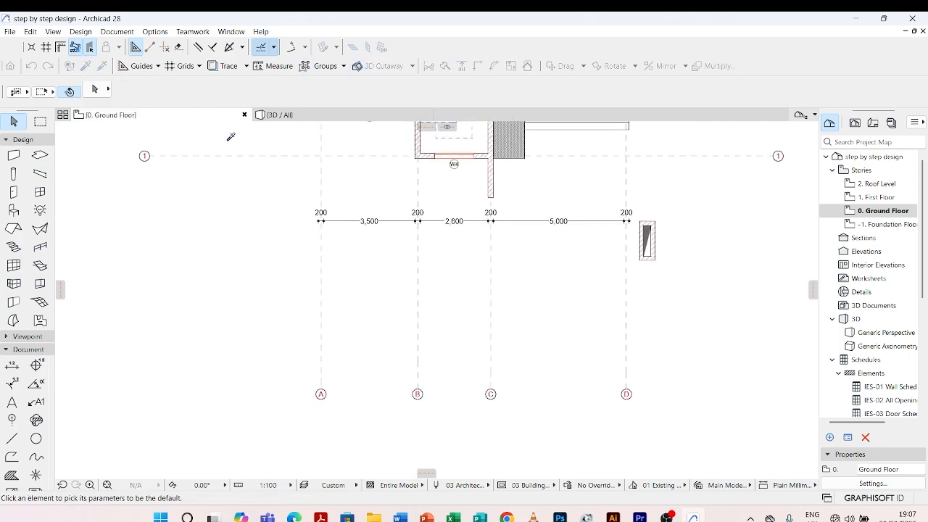
{"action": "left_click", "coordinate": [354, 219], "text": "alt"}
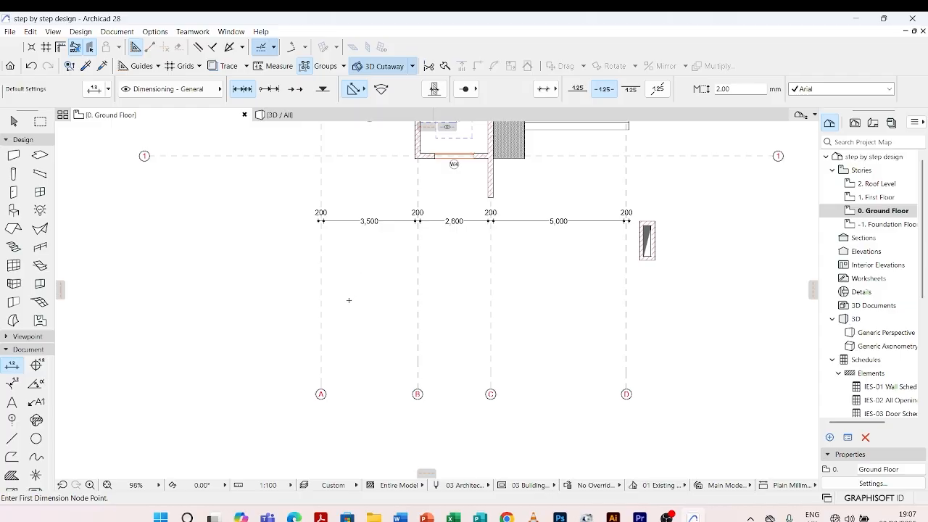
{"action": "scroll", "coordinate": [417, 221], "scroll_direction": "up", "scroll_amount": 3}
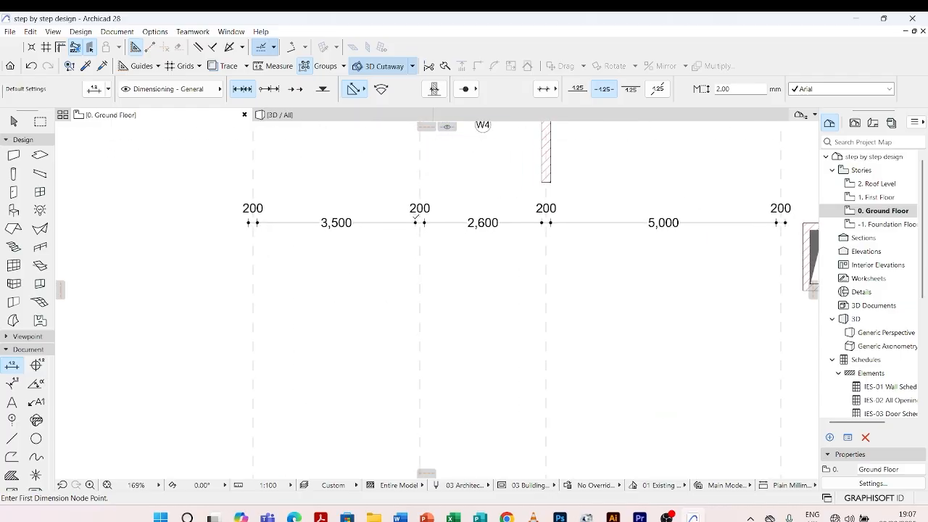
{"action": "scroll", "coordinate": [289, 193], "scroll_direction": "down", "scroll_amount": 4}
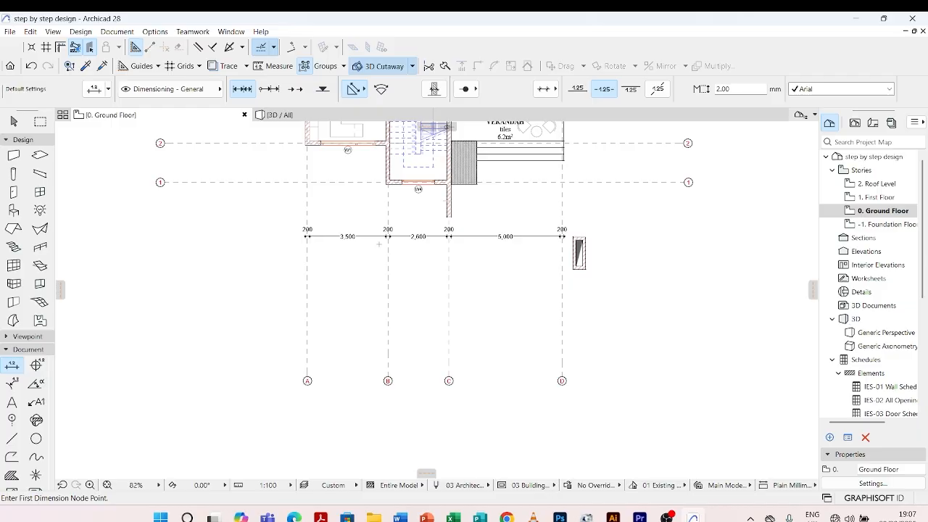
{"action": "scroll", "coordinate": [379, 244], "scroll_direction": "down", "scroll_amount": 3}
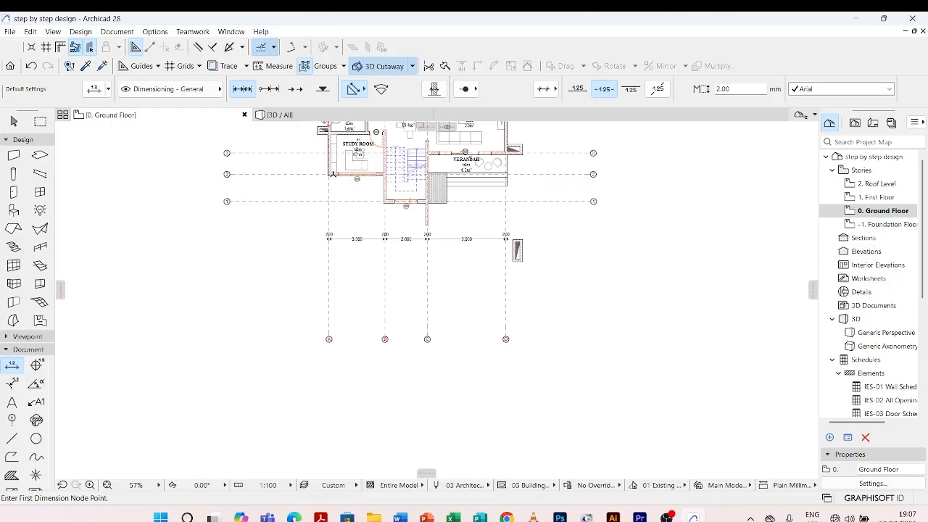
{"action": "scroll", "coordinate": [332, 174], "scroll_direction": "up", "scroll_amount": 6}
{"action": "scroll", "coordinate": [328, 145], "scroll_direction": "down", "scroll_amount": 2}
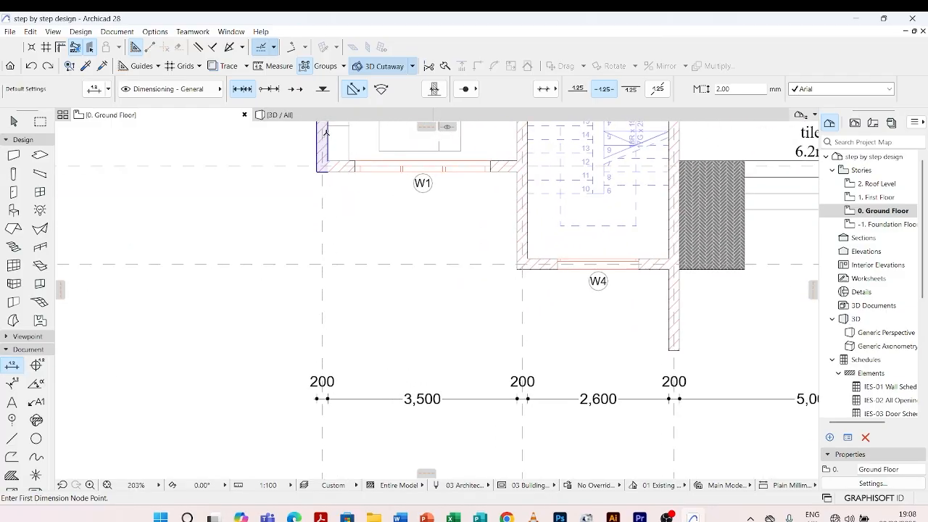
{"action": "left_click", "coordinate": [326, 135]}
{"action": "scroll", "coordinate": [307, 181], "scroll_direction": "down", "scroll_amount": 1}
{"action": "scroll", "coordinate": [317, 167], "scroll_direction": "up", "scroll_amount": 4}
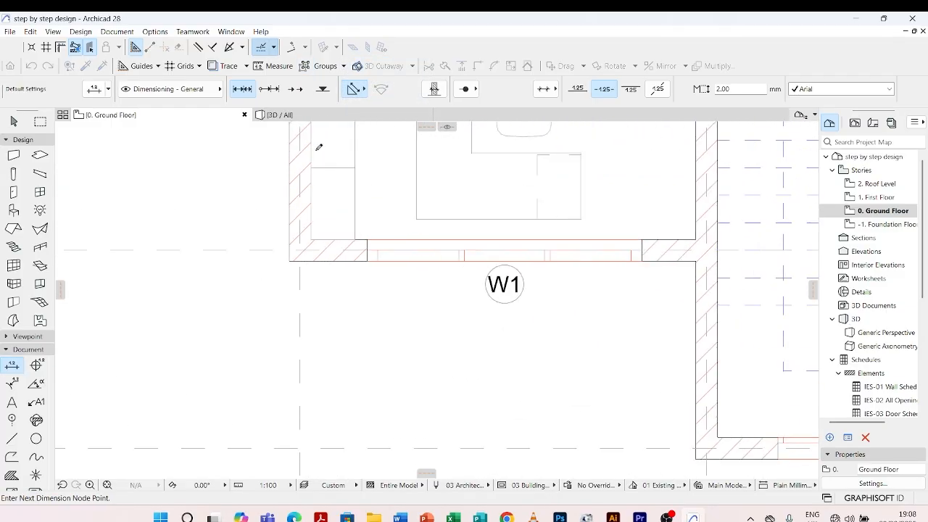
{"action": "scroll", "coordinate": [298, 213], "scroll_direction": "down", "scroll_amount": 3}
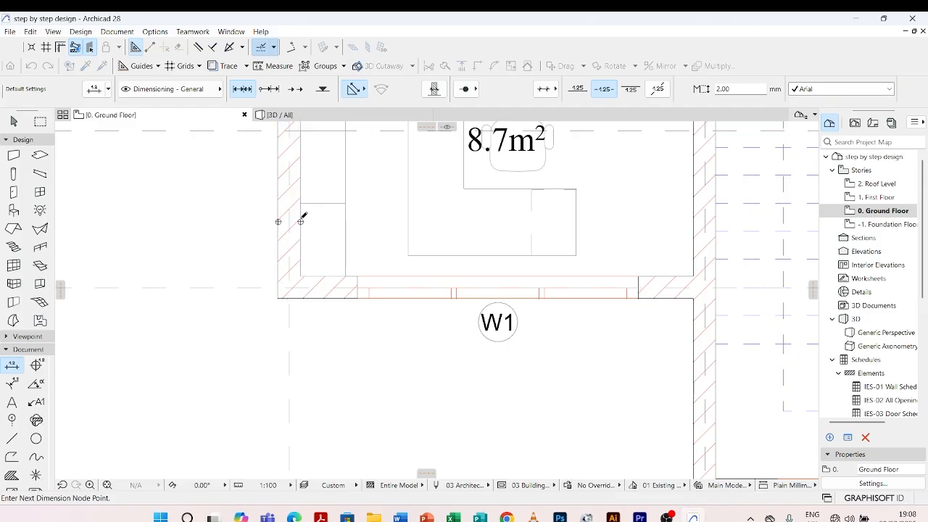
{"action": "scroll", "coordinate": [305, 227], "scroll_direction": "down", "scroll_amount": 3}
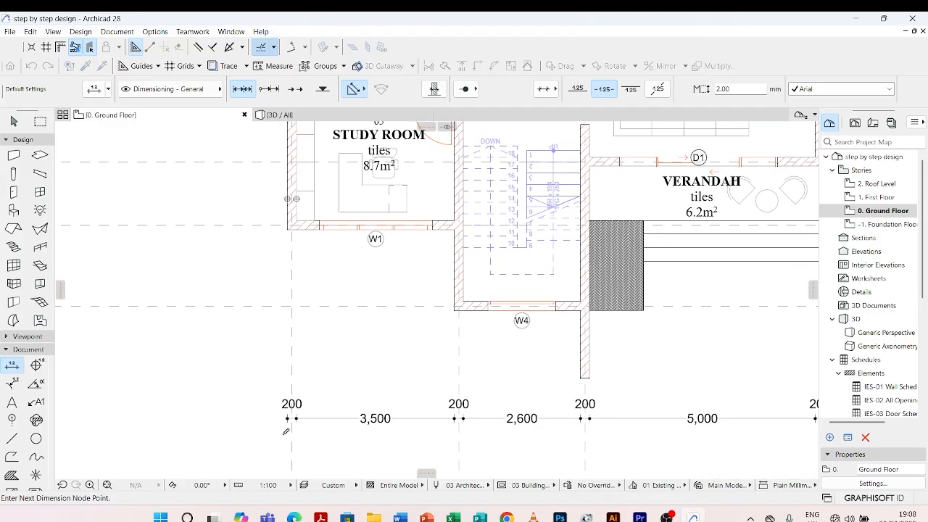
Start a linear dimension chain at the outer face of the study room's outer wall and add both edges of window W1
{"action": "scroll", "coordinate": [319, 196], "scroll_direction": "up", "scroll_amount": 5}
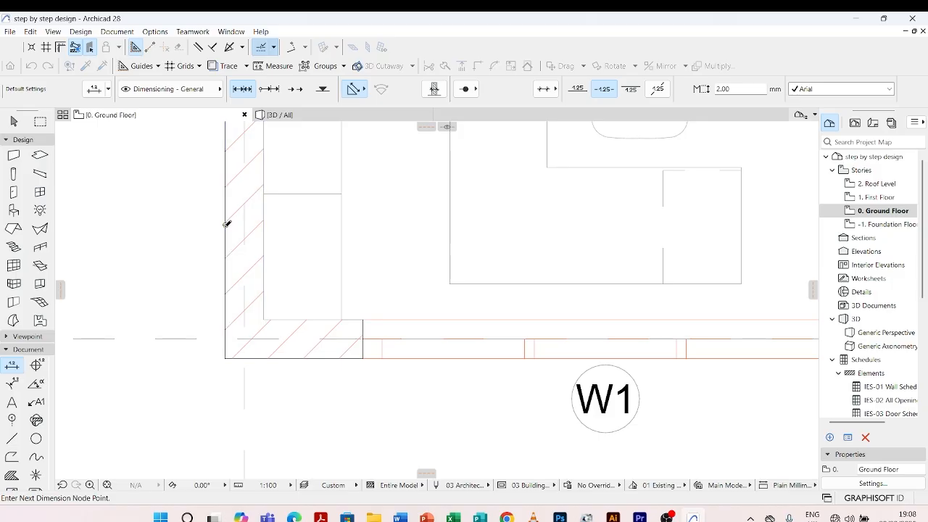
{"action": "scroll", "coordinate": [246, 216], "scroll_direction": "down", "scroll_amount": 2}
{"action": "scroll", "coordinate": [246, 216], "scroll_direction": "down", "scroll_amount": 1}
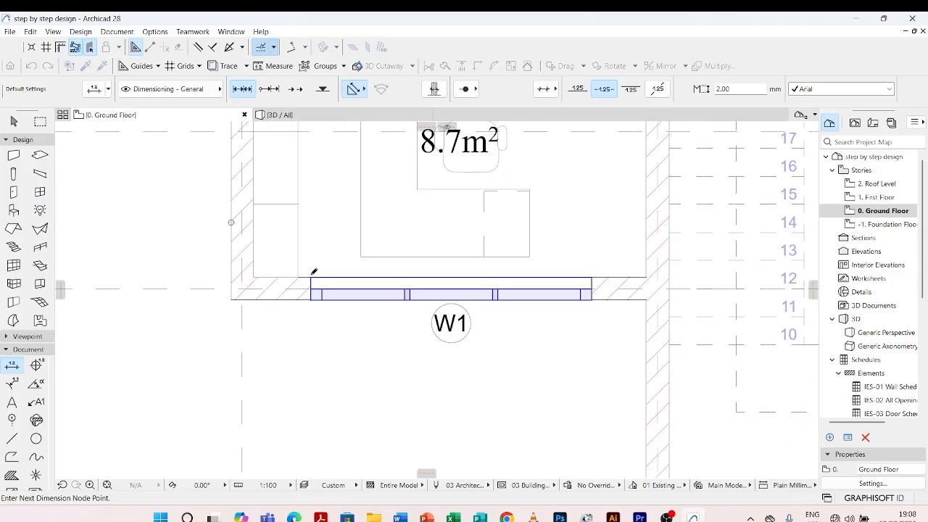
{"action": "scroll", "coordinate": [313, 231], "scroll_direction": "down", "scroll_amount": 2}
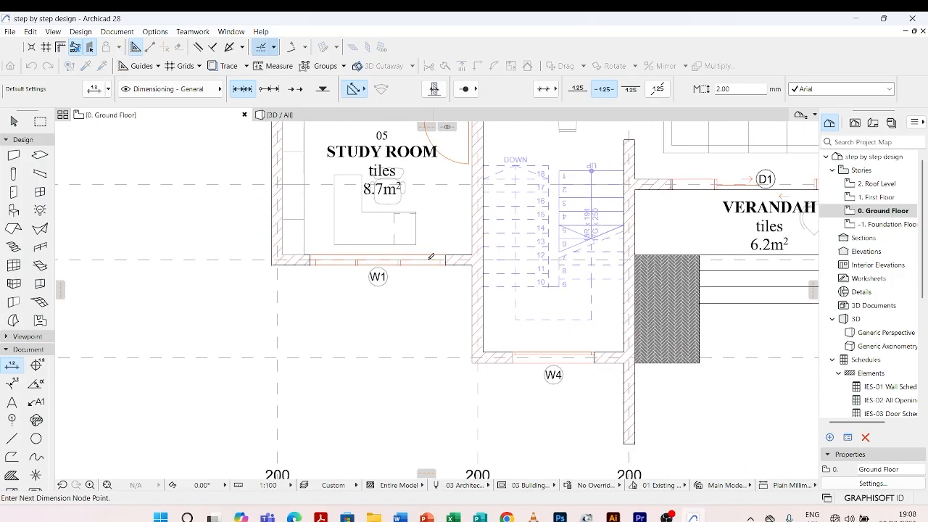
{"action": "scroll", "coordinate": [431, 256], "scroll_direction": "up", "scroll_amount": 3}
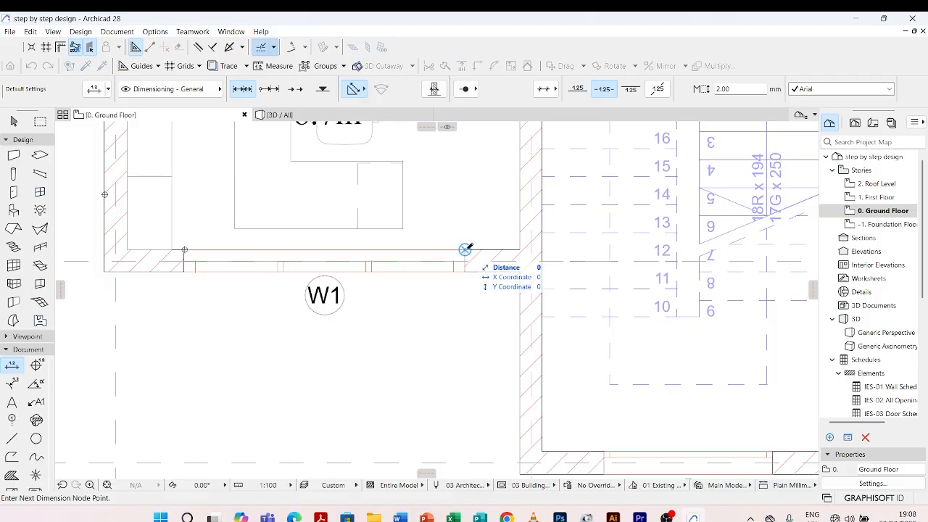
{"action": "left_click", "coordinate": [465, 249]}
Add both edges of window W4 to the dimension chain
{"action": "scroll", "coordinate": [385, 234], "scroll_direction": "down", "scroll_amount": 3}
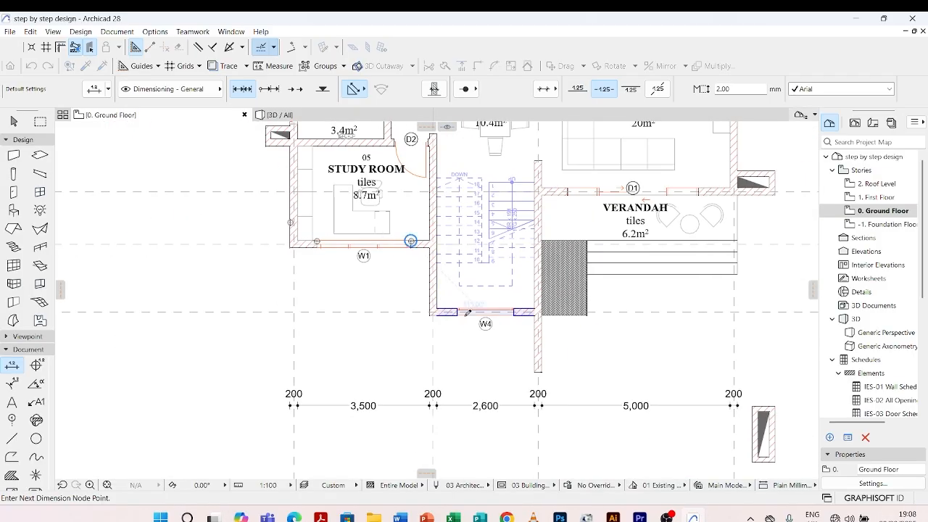
{"action": "scroll", "coordinate": [466, 312], "scroll_direction": "up", "scroll_amount": 4}
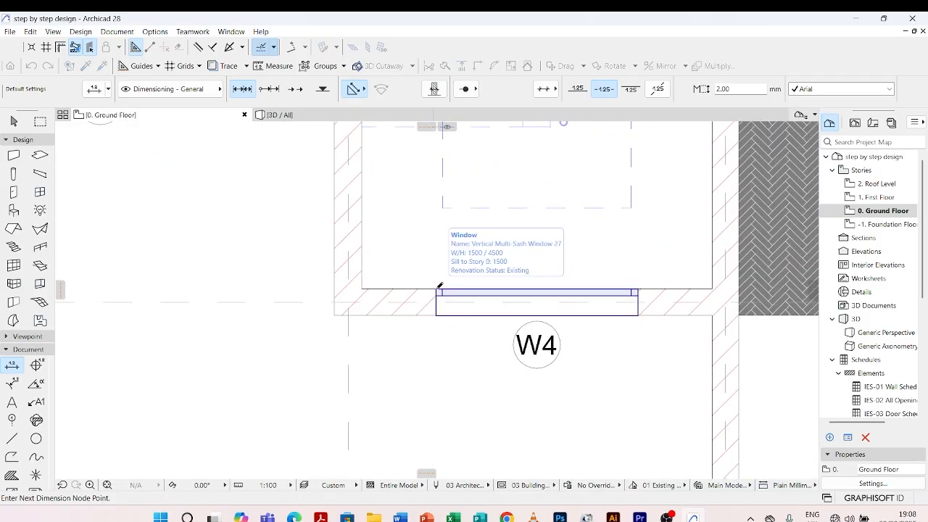
{"action": "left_click", "coordinate": [638, 287]}
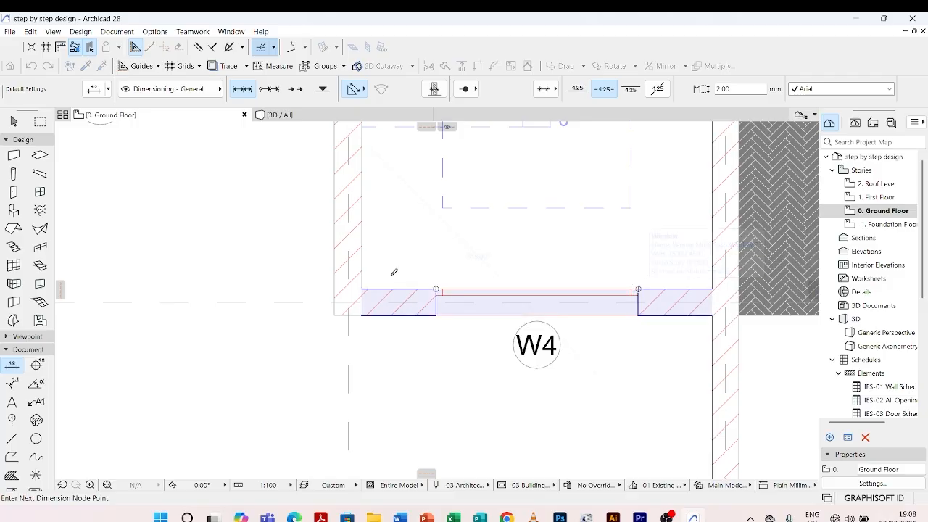
Add both outer edges of door D1 and the outer face of the living room's wall on grid line D to the chain
{"action": "scroll", "coordinate": [394, 272], "scroll_direction": "down", "scroll_amount": 5}
{"action": "scroll", "coordinate": [440, 194], "scroll_direction": "up", "scroll_amount": 6}
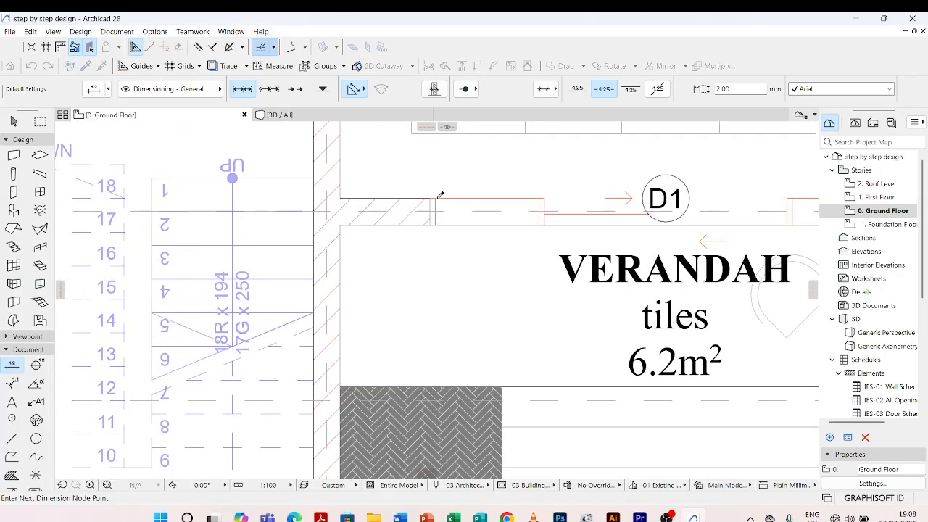
{"action": "scroll", "coordinate": [254, 184], "scroll_direction": "down", "scroll_amount": 4}
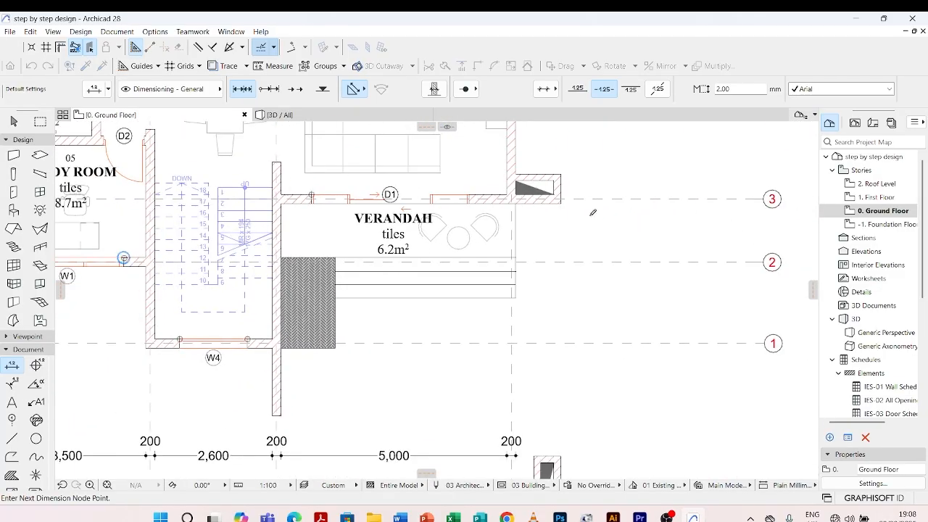
{"action": "scroll", "coordinate": [471, 196], "scroll_direction": "up", "scroll_amount": 4}
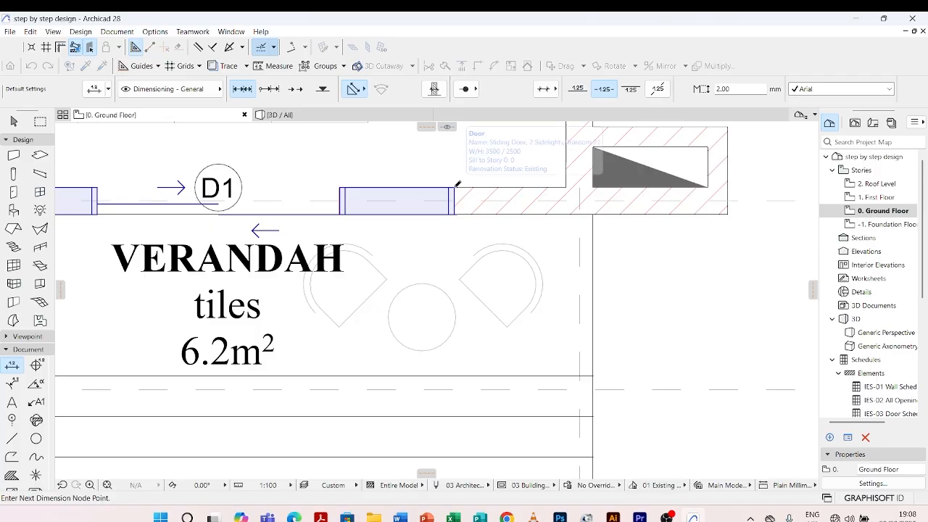
{"action": "scroll", "coordinate": [456, 294], "scroll_direction": "down", "scroll_amount": 8}
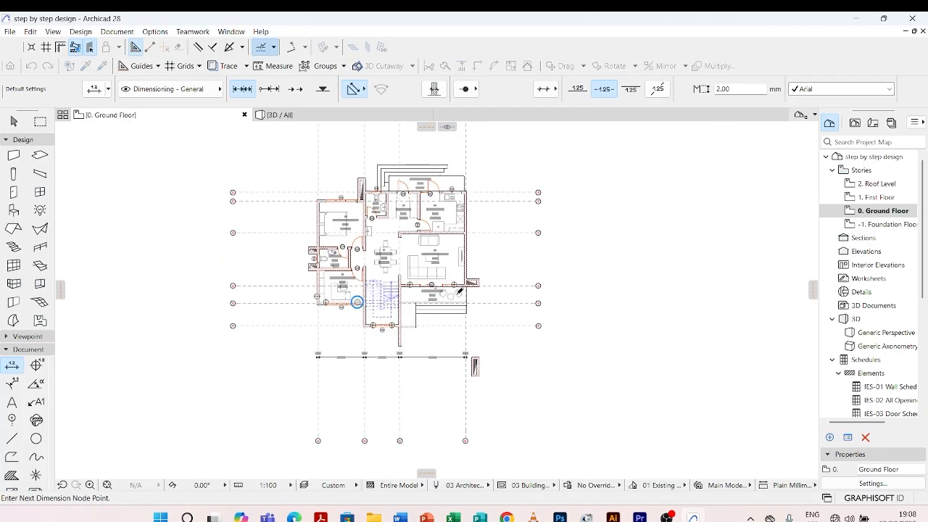
{"action": "scroll", "coordinate": [459, 291], "scroll_direction": "up", "scroll_amount": 8}
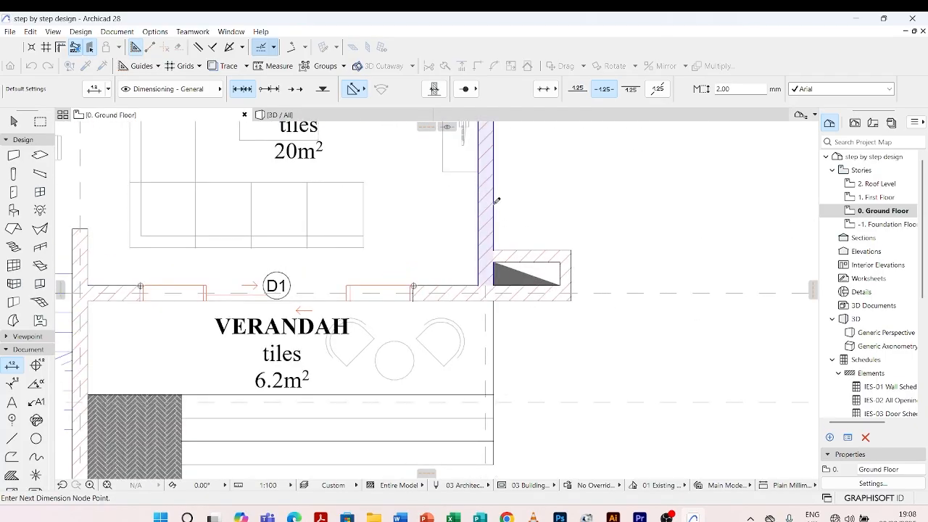
{"action": "left_click", "coordinate": [494, 204]}
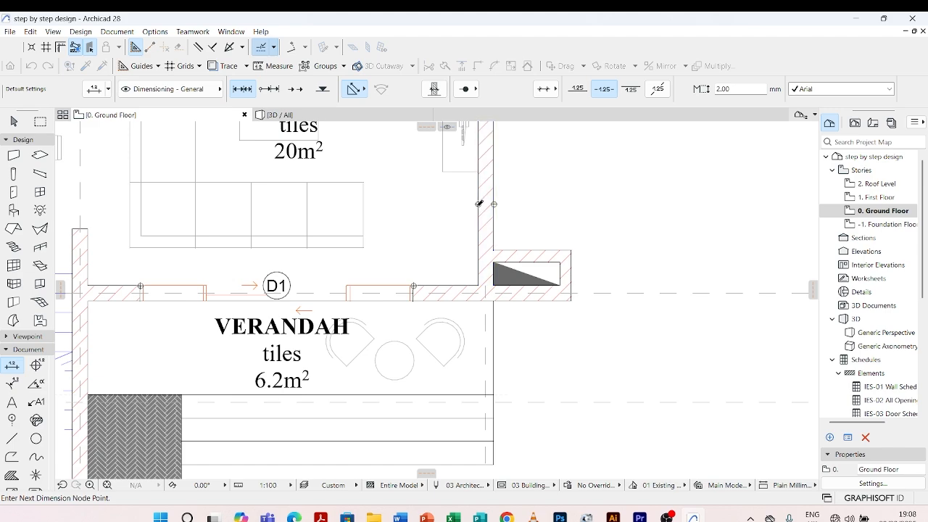
Finish the opening dimension chain and place its dimension line just below the existing wall dimension chain
{"action": "scroll", "coordinate": [489, 186], "scroll_direction": "down", "scroll_amount": 8}
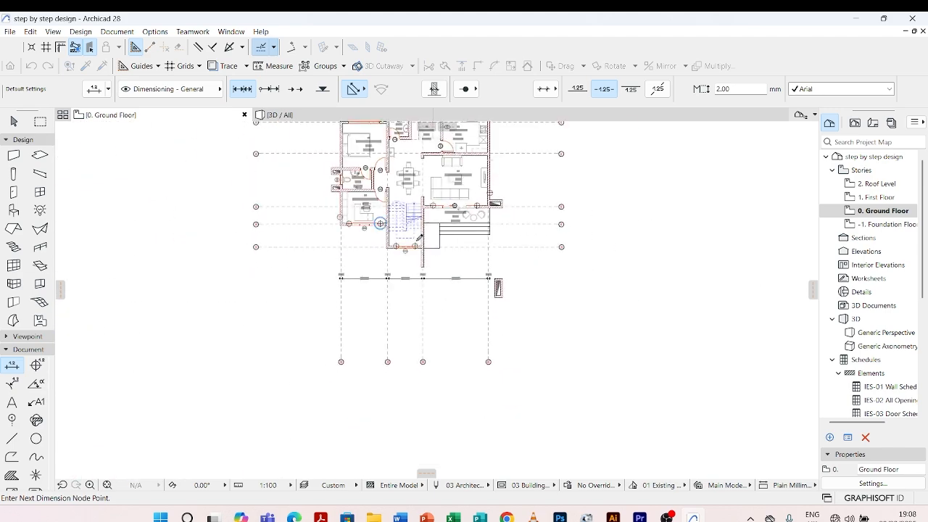
{"action": "scroll", "coordinate": [422, 288], "scroll_direction": "up", "scroll_amount": 3}
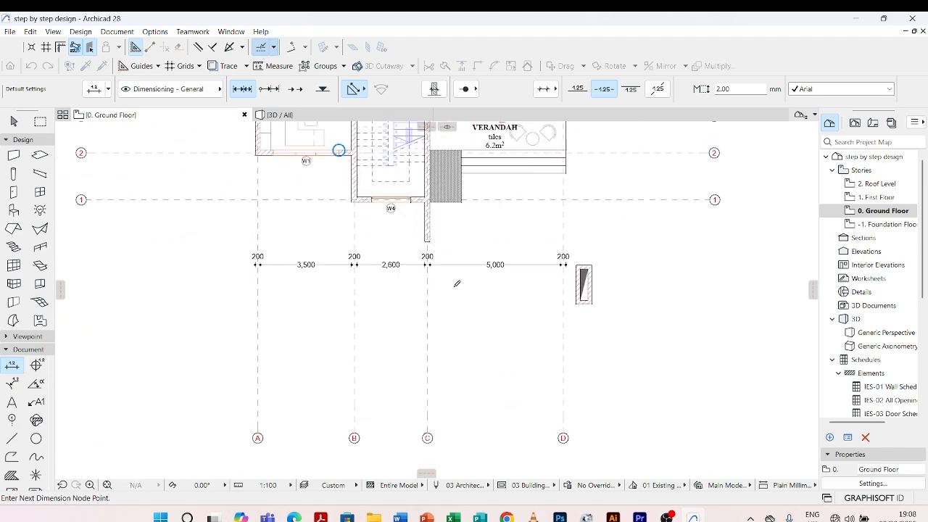
{"action": "scroll", "coordinate": [453, 285], "scroll_direction": "down", "scroll_amount": 2}
{"action": "scroll", "coordinate": [447, 291], "scroll_direction": "up", "scroll_amount": 2}
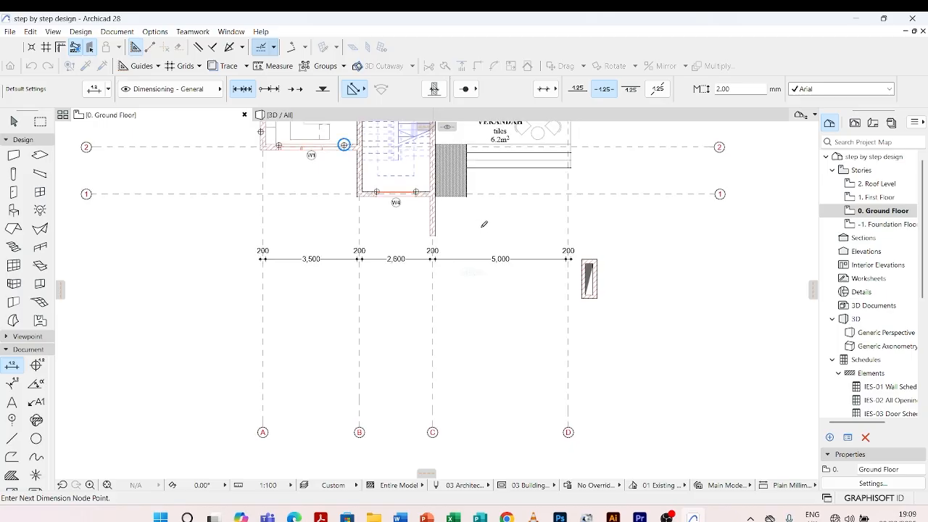
{"action": "double_click", "coordinate": [483, 226]}
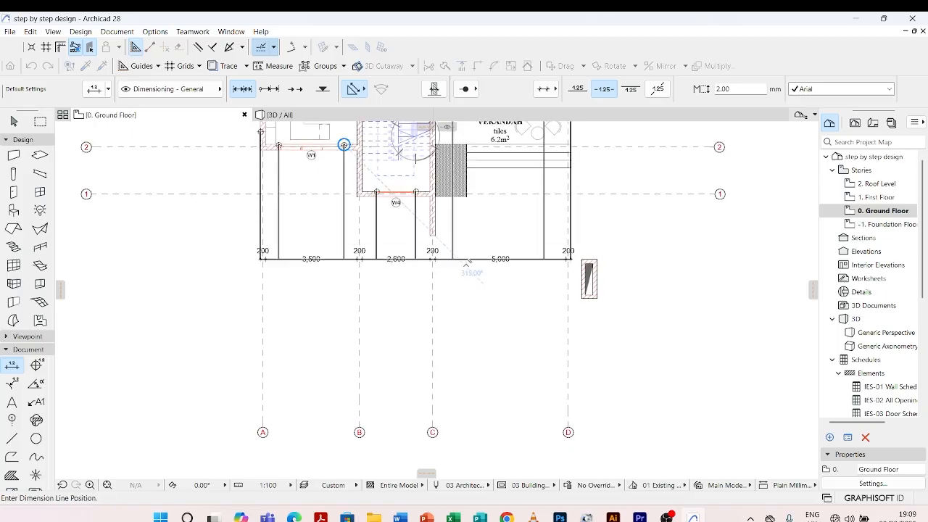
{"action": "scroll", "coordinate": [463, 269], "scroll_direction": "up", "scroll_amount": 3}
{"action": "scroll", "coordinate": [458, 291], "scroll_direction": "down", "scroll_amount": 2}
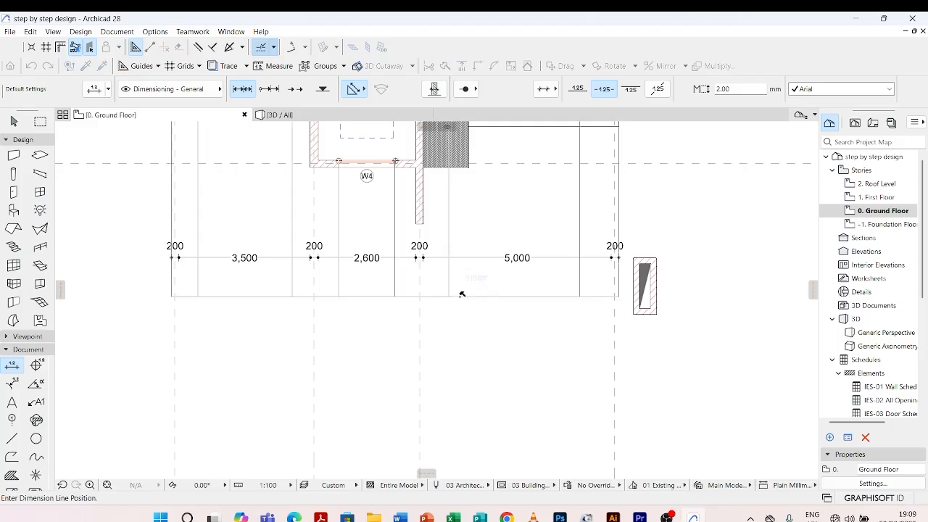
{"action": "left_click", "coordinate": [461, 294]}
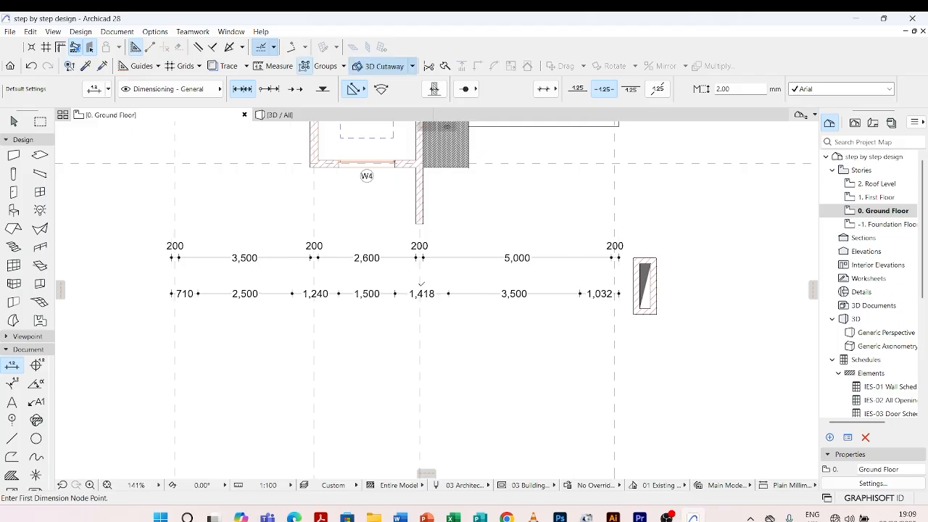
Start another linear dimension chain with nodes where grid lines A and B cross grid line 1
{"action": "scroll", "coordinate": [435, 266], "scroll_direction": "down", "scroll_amount": 4}
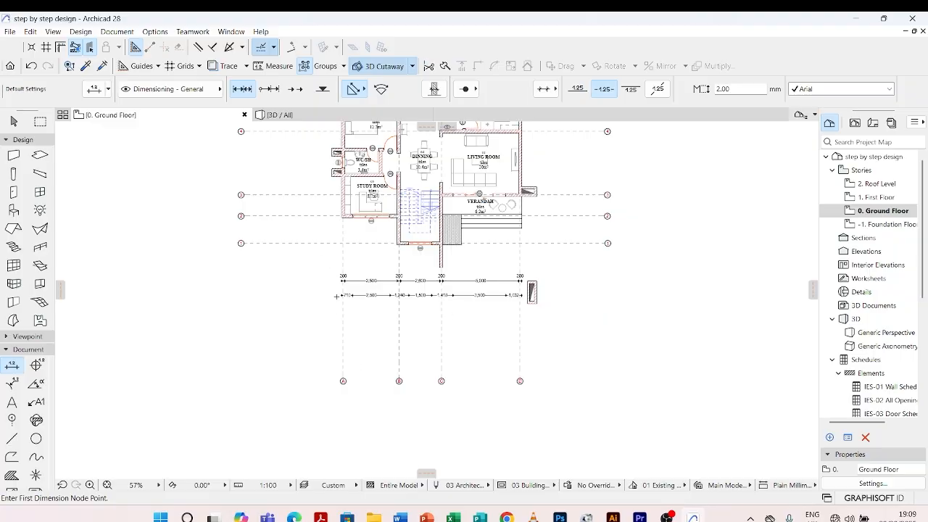
{"action": "scroll", "coordinate": [363, 319], "scroll_direction": "up", "scroll_amount": 7}
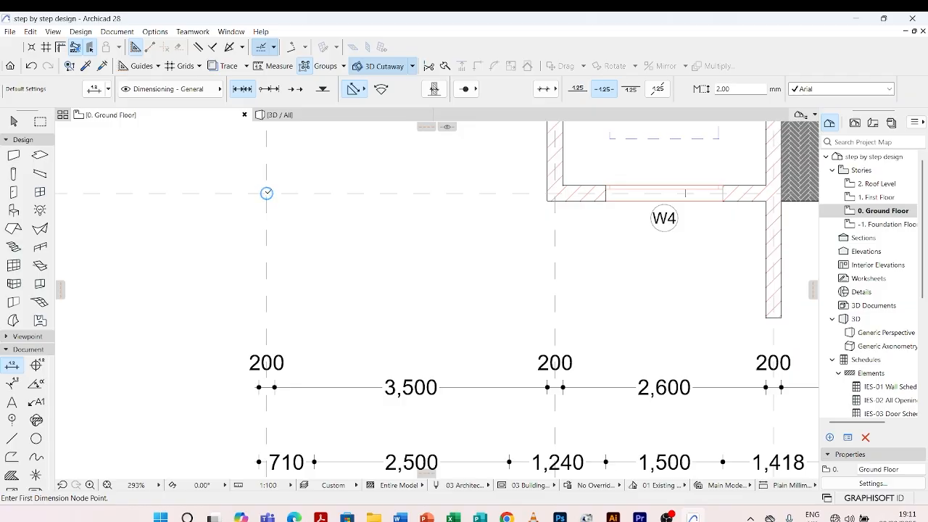
{"action": "left_click", "coordinate": [266, 192]}
{"action": "scroll", "coordinate": [267, 192], "scroll_direction": "down", "scroll_amount": 2}
{"action": "scroll", "coordinate": [363, 204], "scroll_direction": "up", "scroll_amount": 5}
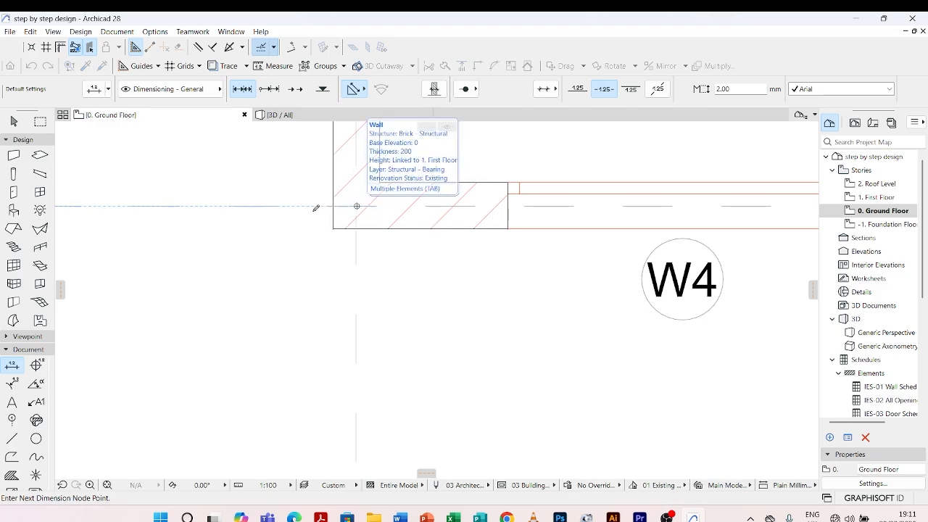
Add the crossings of grid lines C and D with grid line 1 to the dimension chain
{"action": "scroll", "coordinate": [326, 205], "scroll_direction": "down", "scroll_amount": 6}
{"action": "scroll", "coordinate": [383, 211], "scroll_direction": "up", "scroll_amount": 6}
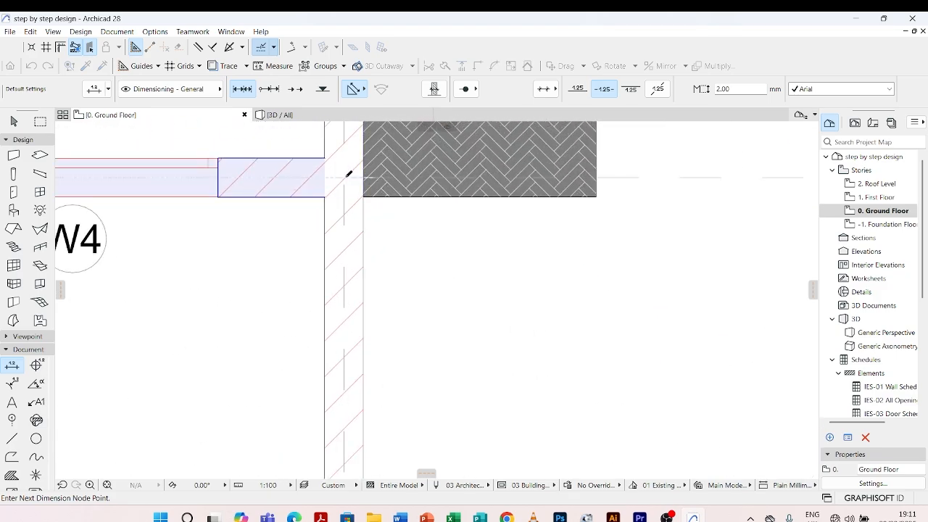
{"action": "scroll", "coordinate": [348, 176], "scroll_direction": "down", "scroll_amount": 6}
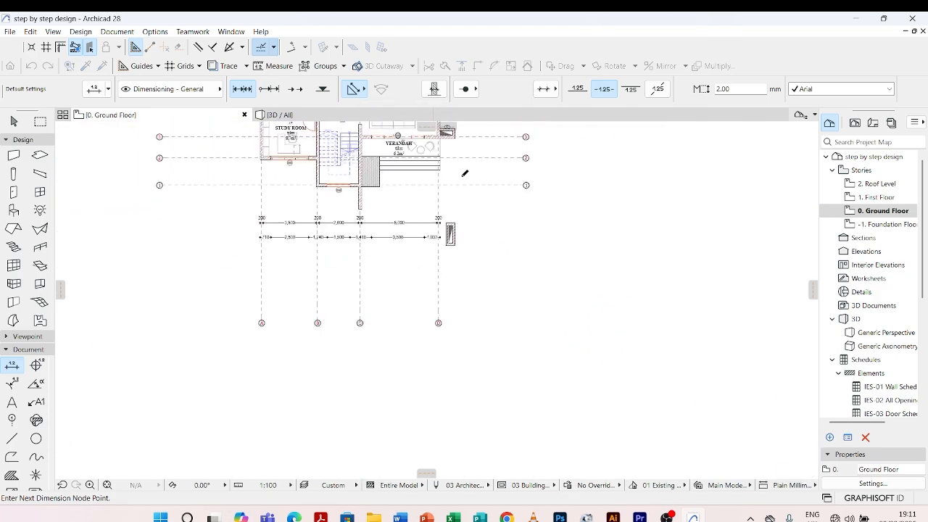
{"action": "scroll", "coordinate": [437, 182], "scroll_direction": "up", "scroll_amount": 6}
{"action": "scroll", "coordinate": [438, 183], "scroll_direction": "up", "scroll_amount": 1}
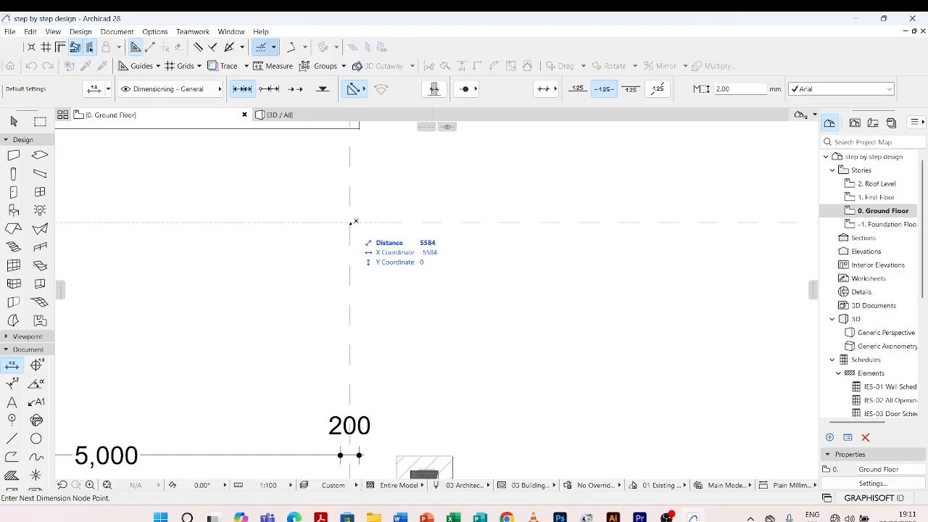
{"action": "scroll", "coordinate": [416, 157], "scroll_direction": "down", "scroll_amount": 5}
Finish the grid line dimension chain and place its dimension line below the opening dimension chain
{"action": "scroll", "coordinate": [340, 240], "scroll_direction": "up", "scroll_amount": 1}
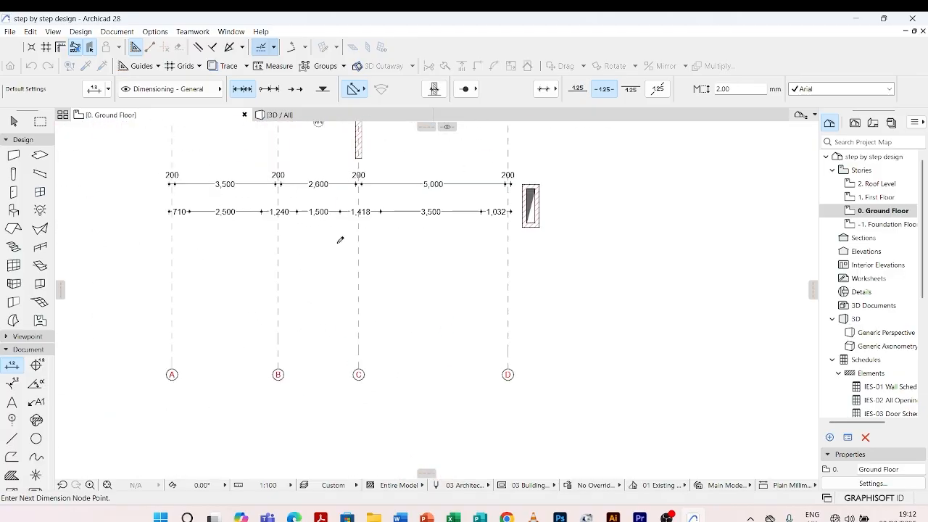
{"action": "scroll", "coordinate": [337, 261], "scroll_direction": "up", "scroll_amount": 1}
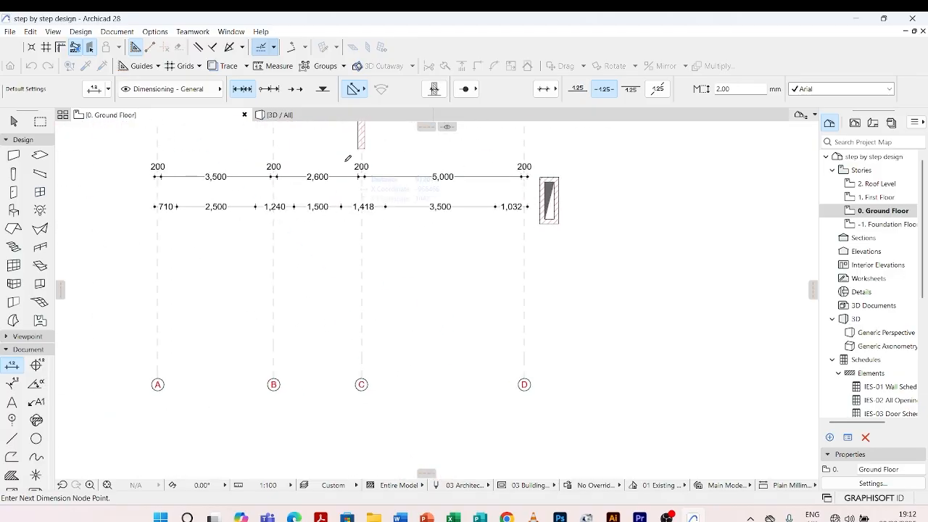
{"action": "double_click", "coordinate": [329, 239]}
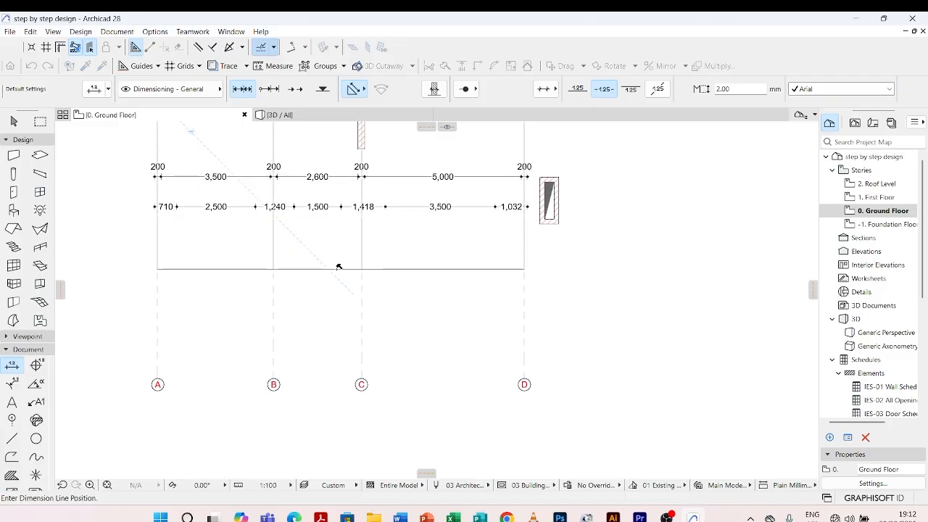
{"action": "left_click", "coordinate": [334, 243]}
{"action": "scroll", "coordinate": [362, 250], "scroll_direction": "down", "scroll_amount": 4}
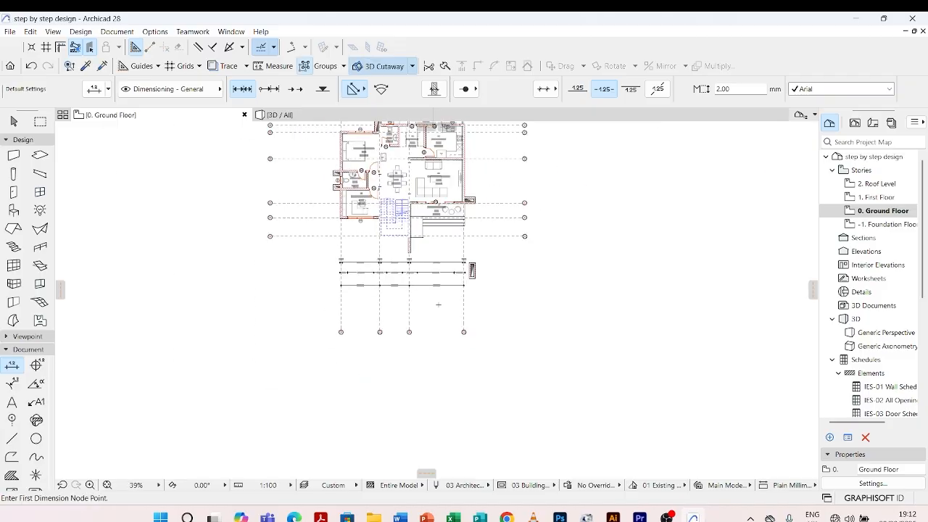
{"action": "scroll", "coordinate": [372, 254], "scroll_direction": "up", "scroll_amount": 8}
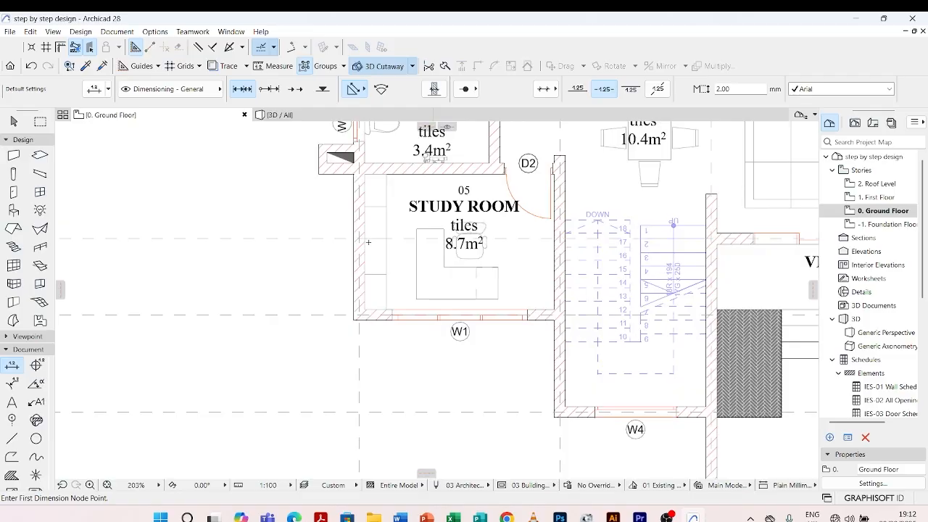
Start an overall horizontal dimension with nodes on the outer faces of the building's west and east exterior walls
{"action": "scroll", "coordinate": [348, 263], "scroll_direction": "down", "scroll_amount": 3}
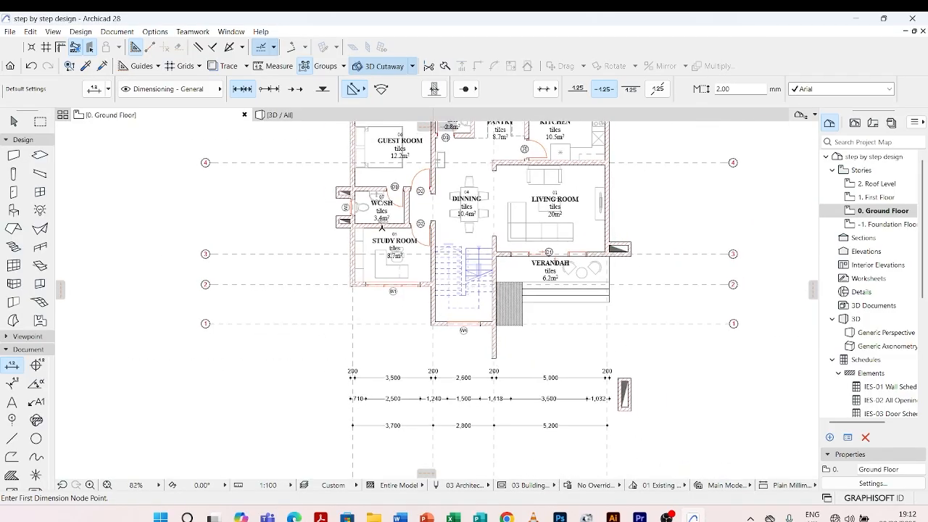
{"action": "scroll", "coordinate": [339, 212], "scroll_direction": "up", "scroll_amount": 8}
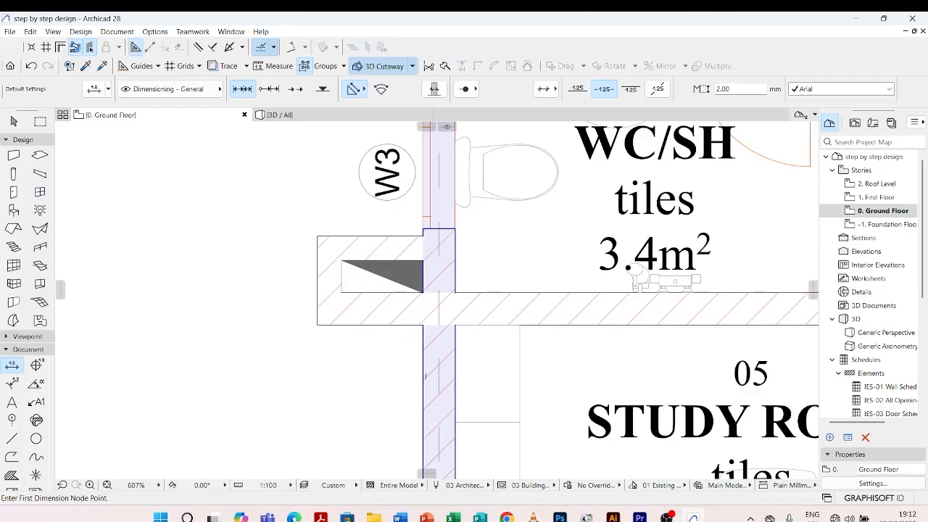
{"action": "left_click", "coordinate": [454, 375]}
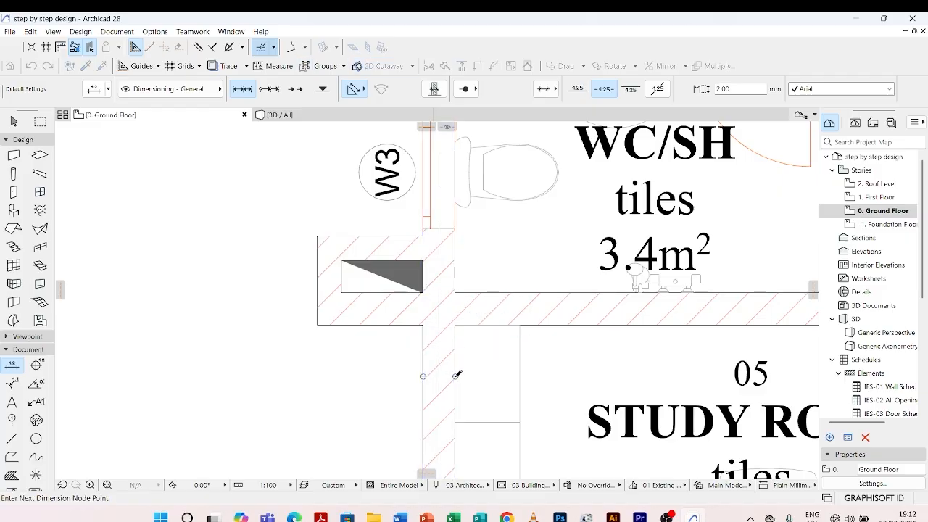
{"action": "scroll", "coordinate": [338, 319], "scroll_direction": "down", "scroll_amount": 8}
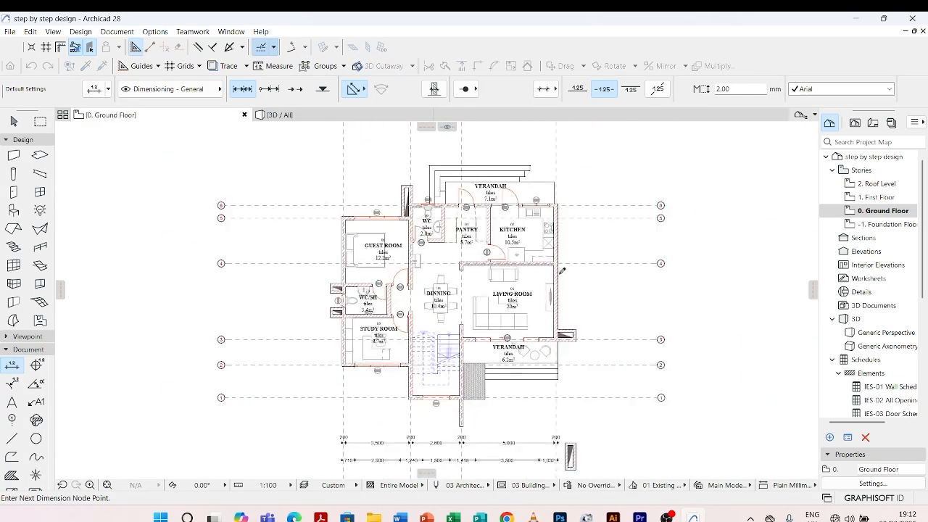
{"action": "scroll", "coordinate": [562, 271], "scroll_direction": "up", "scroll_amount": 6}
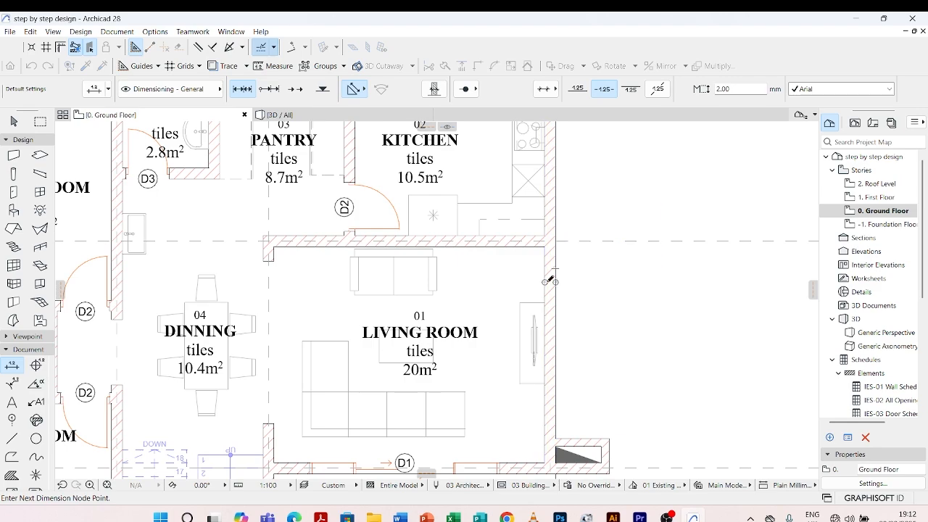
{"action": "scroll", "coordinate": [547, 279], "scroll_direction": "down", "scroll_amount": 8}
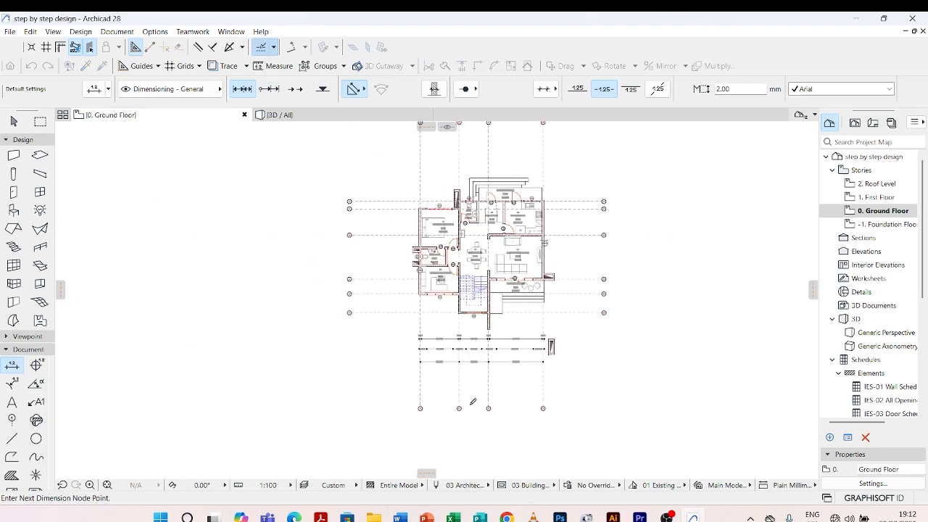
Finish the overall dimension and place its dimension line between the grid line dimension chain and the grid bubbles
{"action": "double_click", "coordinate": [475, 382]}
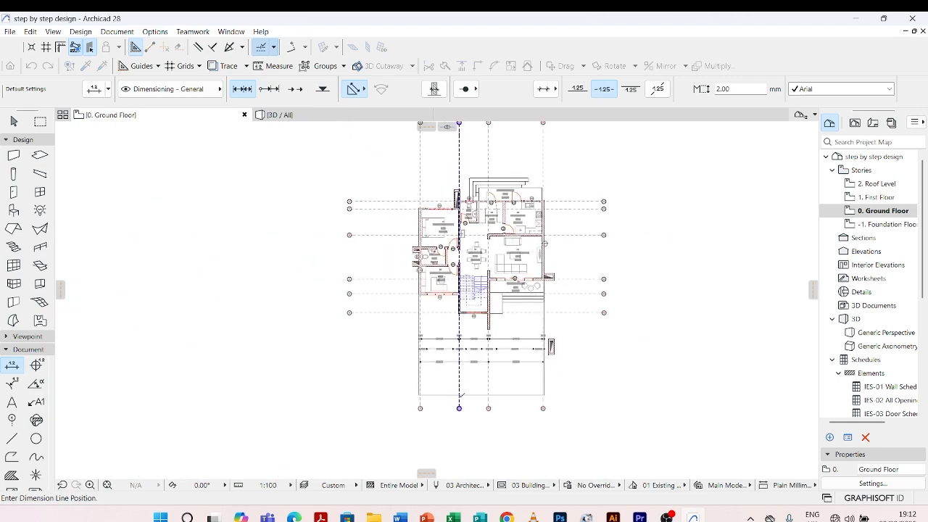
{"action": "scroll", "coordinate": [475, 382], "scroll_direction": "up", "scroll_amount": 2}
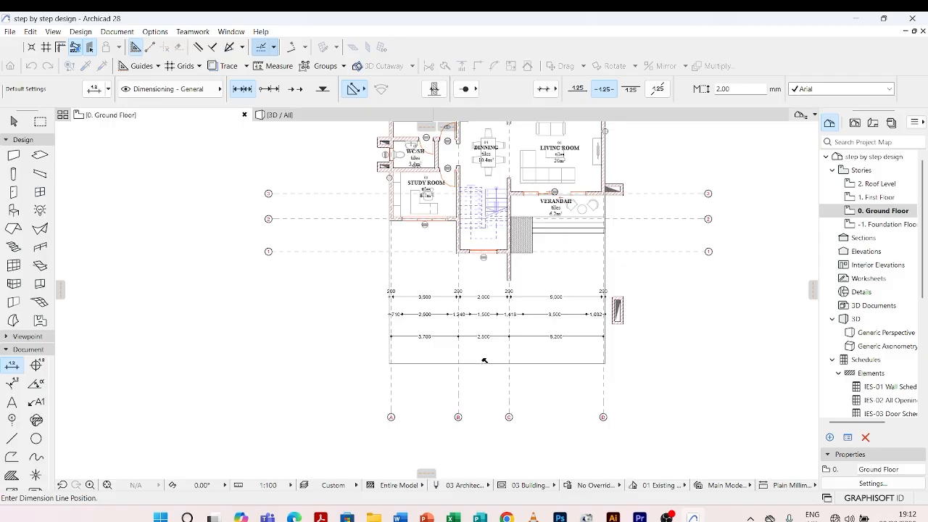
{"action": "left_click", "coordinate": [484, 360]}
{"action": "scroll", "coordinate": [546, 414], "scroll_direction": "up", "scroll_amount": 3}
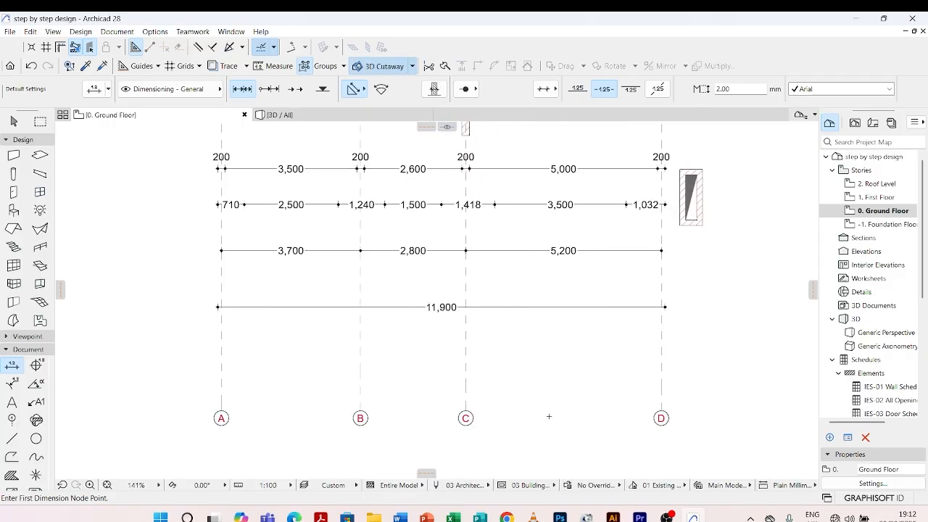
Set the overall dimension's text to 3 mm and bold
{"action": "key", "text": "Escape"}
{"action": "left_click", "coordinate": [483, 308]}
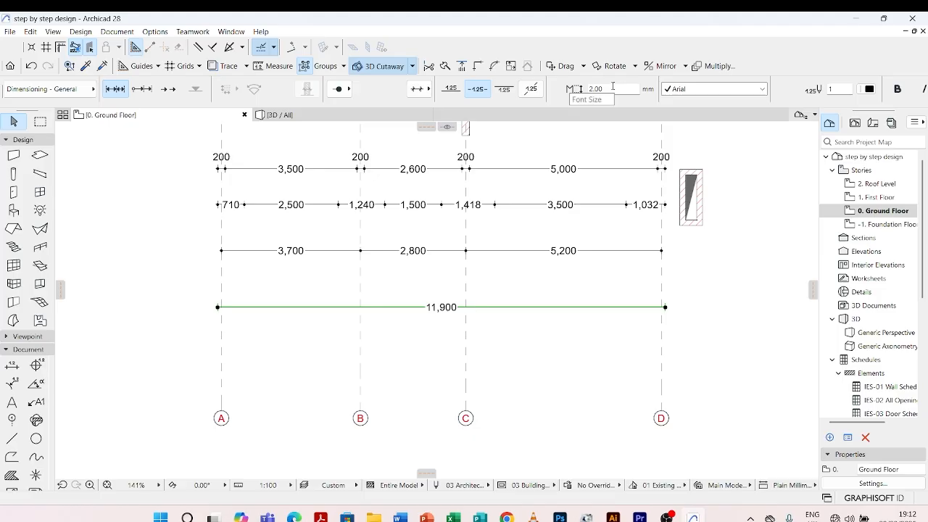
{"action": "left_click_drag", "start_coordinate": [613, 87], "coordinate": [575, 85]}
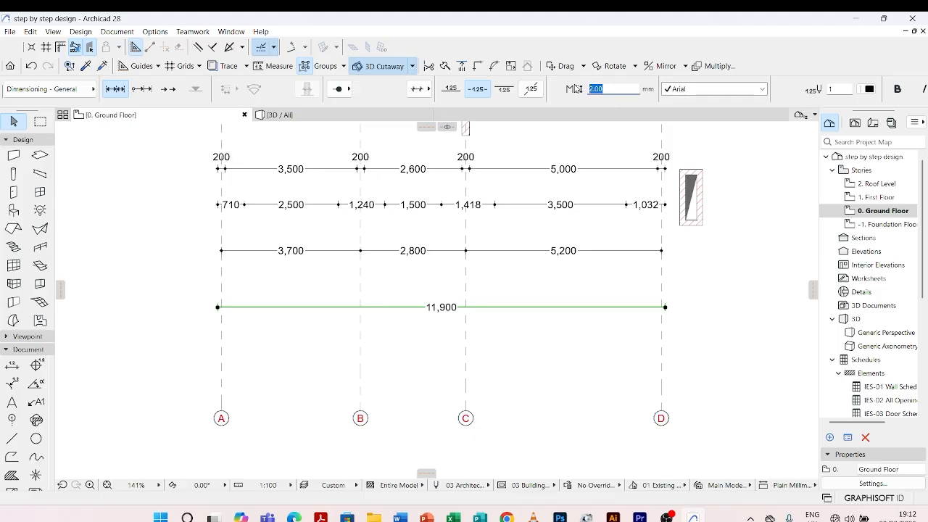
{"action": "type", "text": "3"}
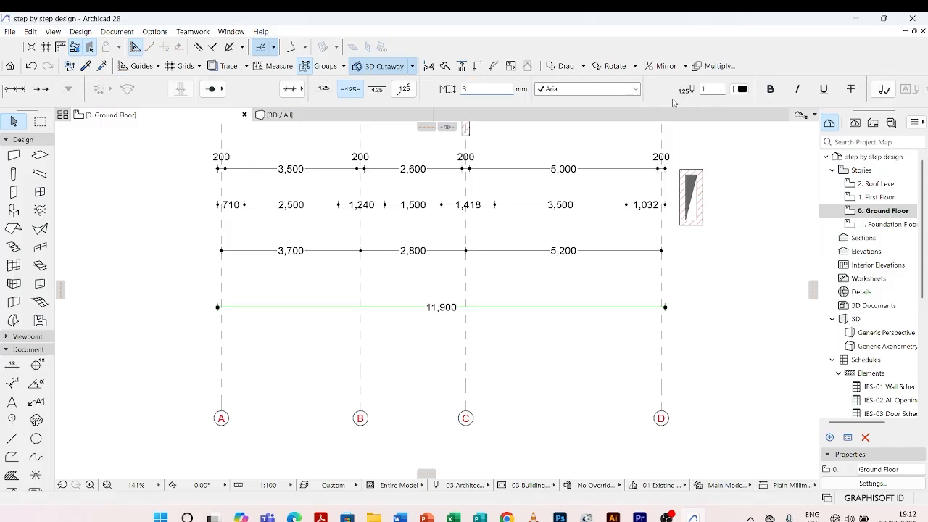
{"action": "key", "text": "Return"}
{"action": "key", "text": "Escape"}
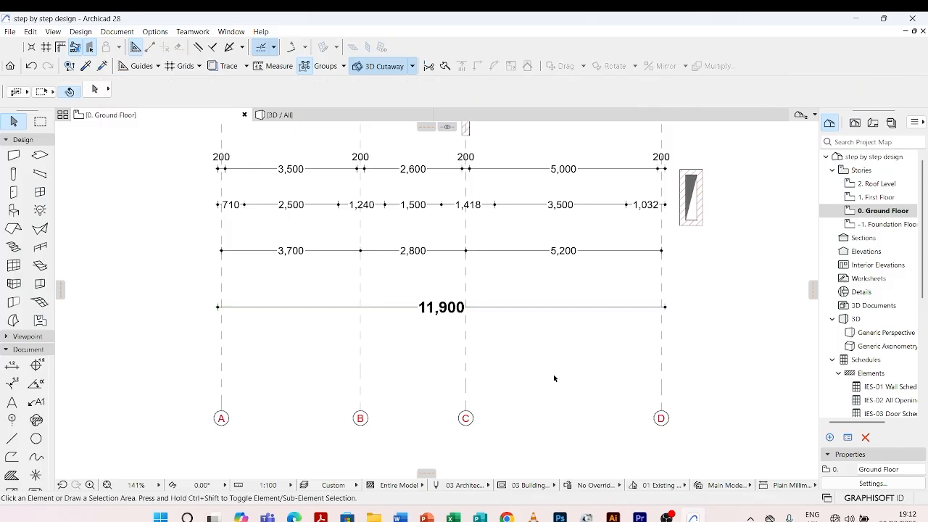
Pick up the settings of the horizontal wall dimension chain as the defaults for new dimensions
{"action": "scroll", "coordinate": [409, 261], "scroll_direction": "down", "scroll_amount": 4}
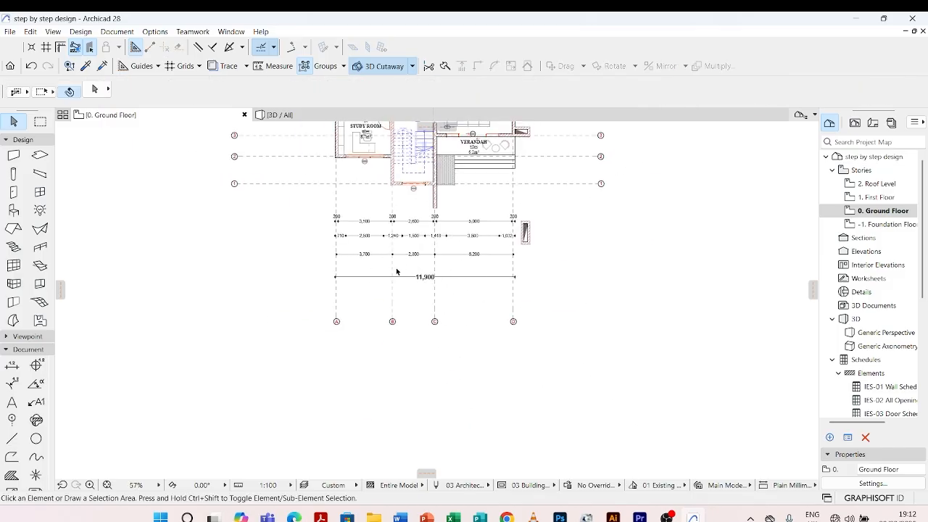
{"action": "scroll", "coordinate": [340, 232], "scroll_direction": "up", "scroll_amount": 3}
{"action": "scroll", "coordinate": [374, 278], "scroll_direction": "down", "scroll_amount": 4}
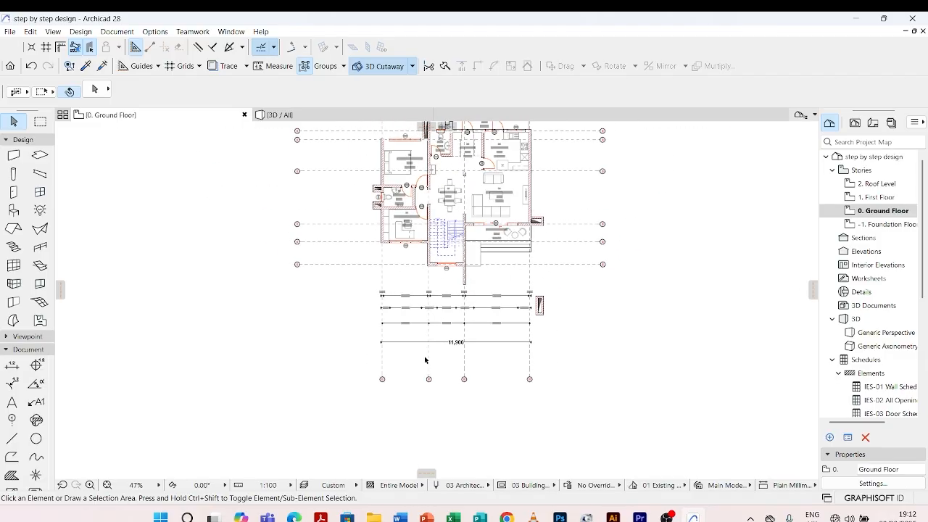
{"action": "scroll", "coordinate": [385, 379], "scroll_direction": "down", "scroll_amount": 3}
{"action": "scroll", "coordinate": [384, 304], "scroll_direction": "up", "scroll_amount": 5}
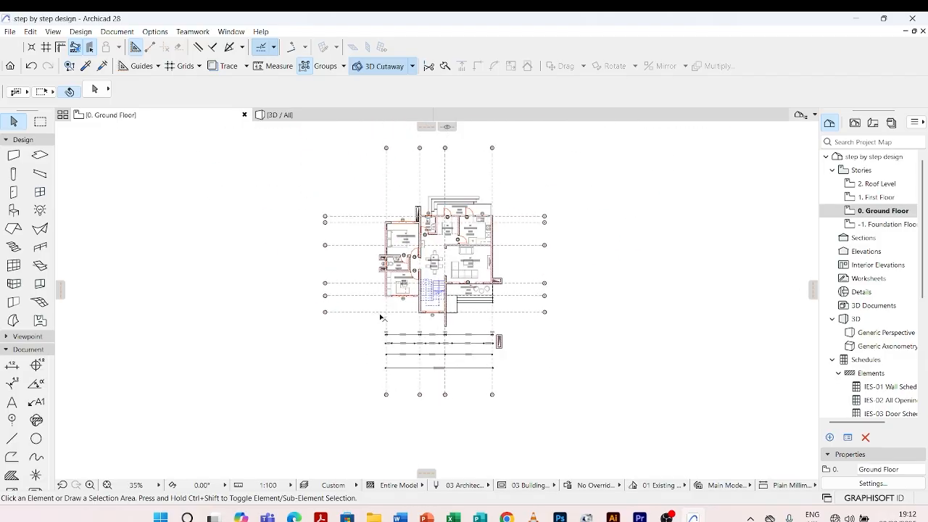
{"action": "left_click", "coordinate": [86, 66]}
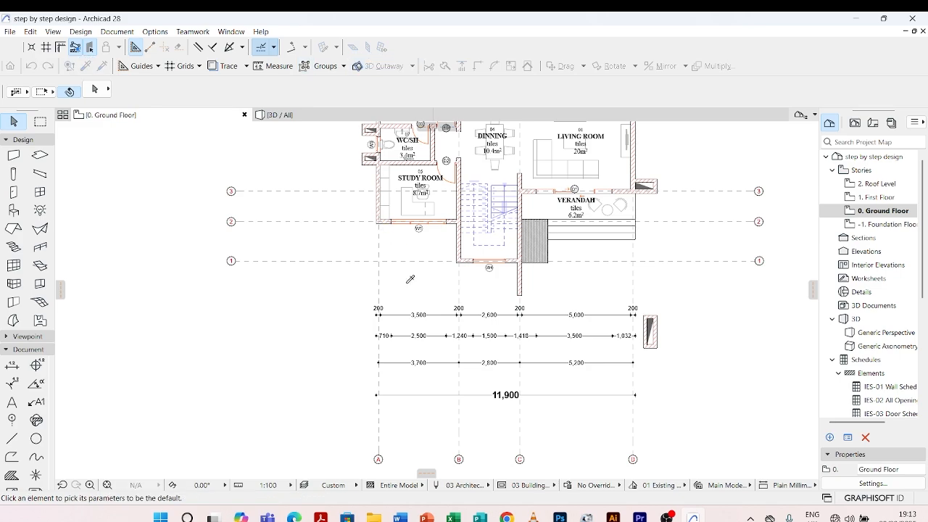
{"action": "left_click", "coordinate": [402, 314], "text": "alt"}
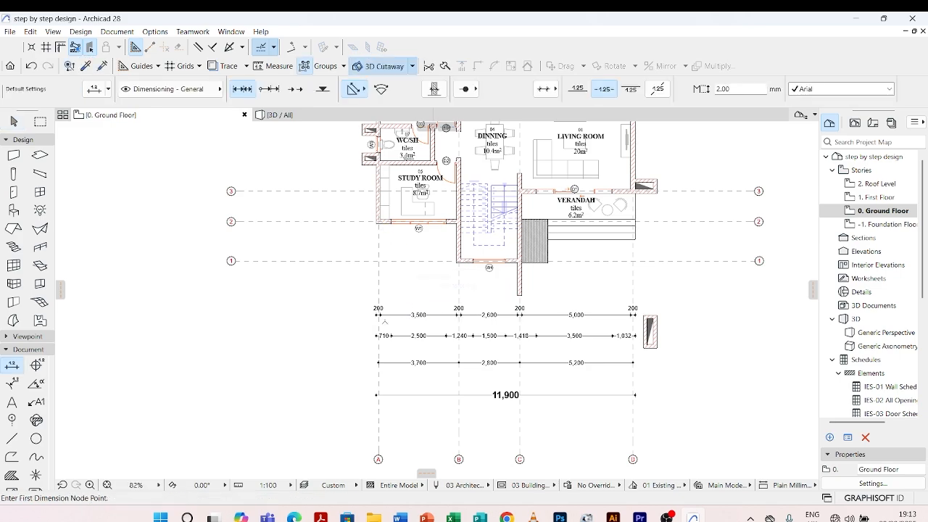
Start a vertical wall dimension chain with nodes on both faces of the W4 wall and the study room's W1 wall
{"action": "scroll", "coordinate": [384, 318], "scroll_direction": "up", "scroll_amount": 4}
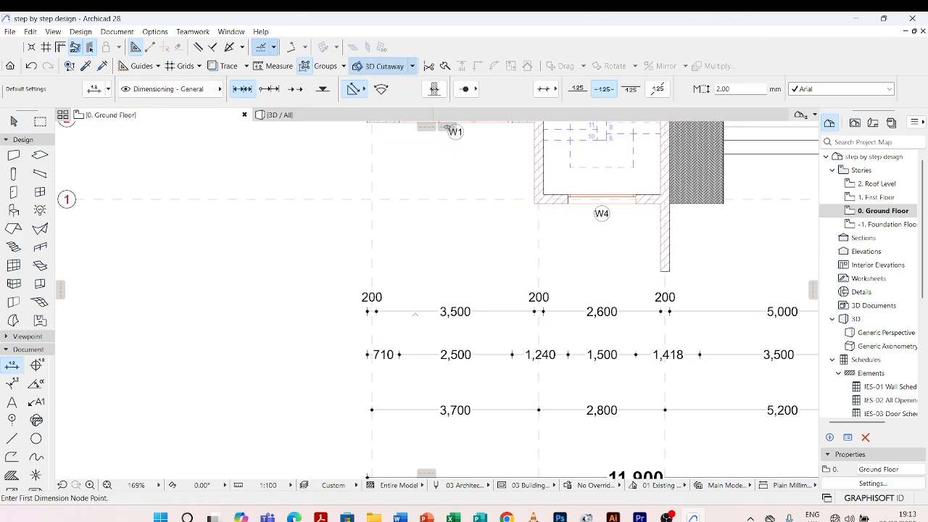
{"action": "scroll", "coordinate": [415, 313], "scroll_direction": "down", "scroll_amount": 5}
{"action": "scroll", "coordinate": [478, 290], "scroll_direction": "up", "scroll_amount": 7}
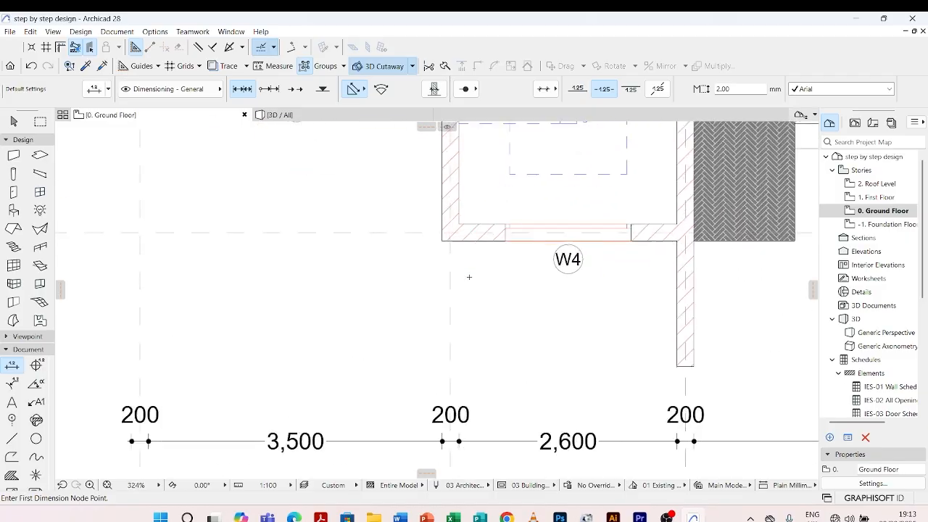
{"action": "left_click", "coordinate": [475, 219]}
{"action": "scroll", "coordinate": [346, 208], "scroll_direction": "down", "scroll_amount": 5}
{"action": "scroll", "coordinate": [449, 321], "scroll_direction": "up", "scroll_amount": 7}
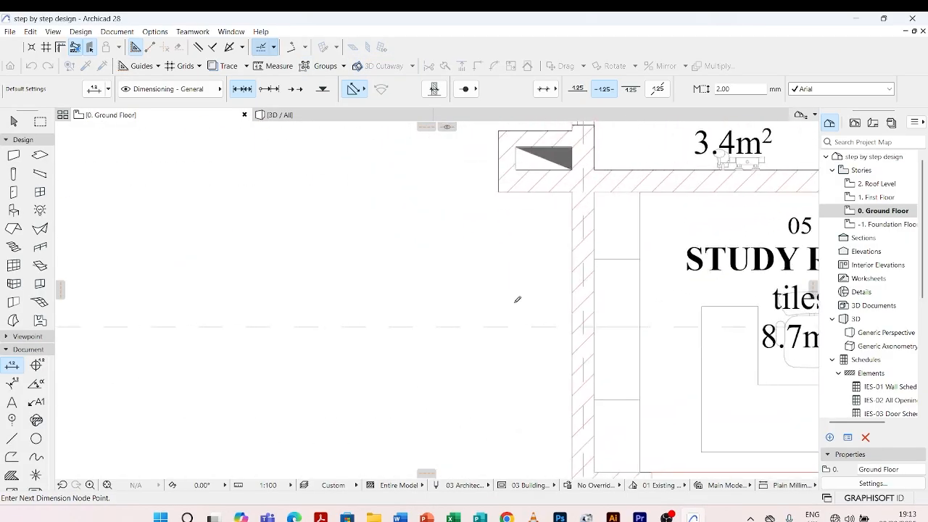
{"action": "scroll", "coordinate": [670, 430], "scroll_direction": "down", "scroll_amount": 2}
{"action": "scroll", "coordinate": [466, 298], "scroll_direction": "up", "scroll_amount": 2}
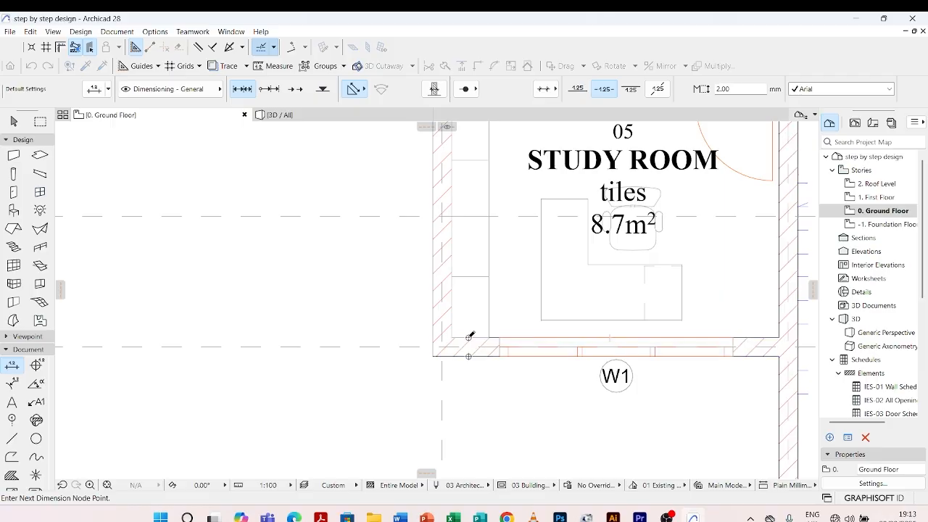
Add both faces of the walls above and below the WC/SH room to the vertical wall dimension chain
{"action": "scroll", "coordinate": [471, 335], "scroll_direction": "down", "scroll_amount": 3}
{"action": "scroll", "coordinate": [476, 237], "scroll_direction": "up", "scroll_amount": 4}
{"action": "scroll", "coordinate": [476, 237], "scroll_direction": "down", "scroll_amount": 2}
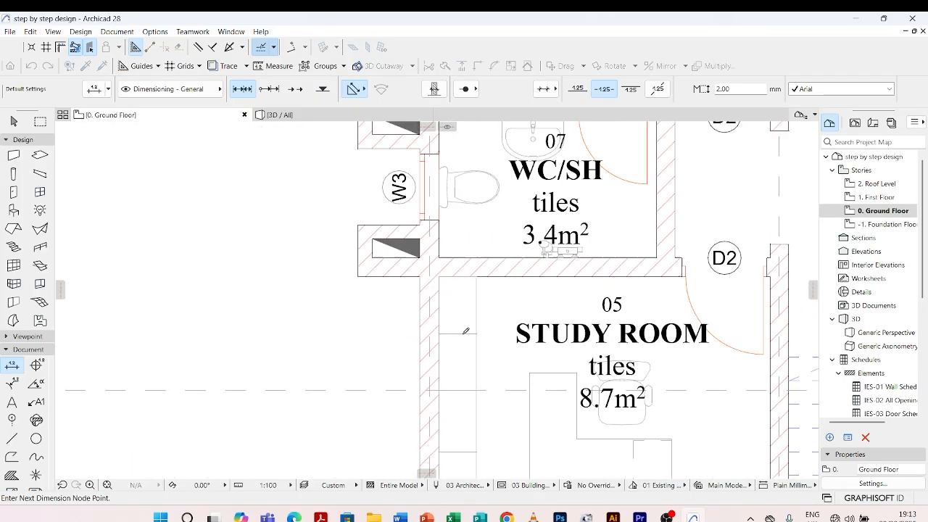
{"action": "scroll", "coordinate": [491, 210], "scroll_direction": "up", "scroll_amount": 2}
{"action": "scroll", "coordinate": [491, 209], "scroll_direction": "down", "scroll_amount": 3}
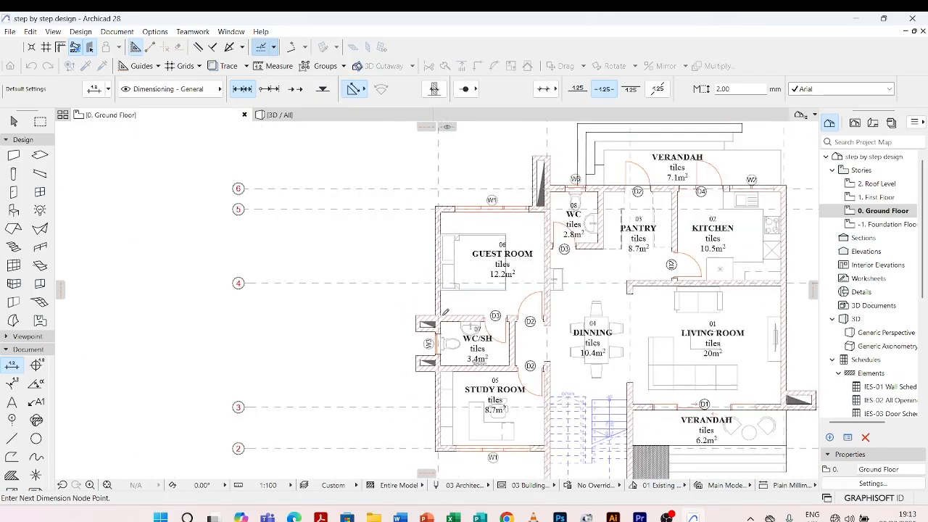
Add both faces of the guest room's W1 wall and the WC's W3 wall to the vertical wall dimension chain
{"action": "scroll", "coordinate": [464, 239], "scroll_direction": "up", "scroll_amount": 5}
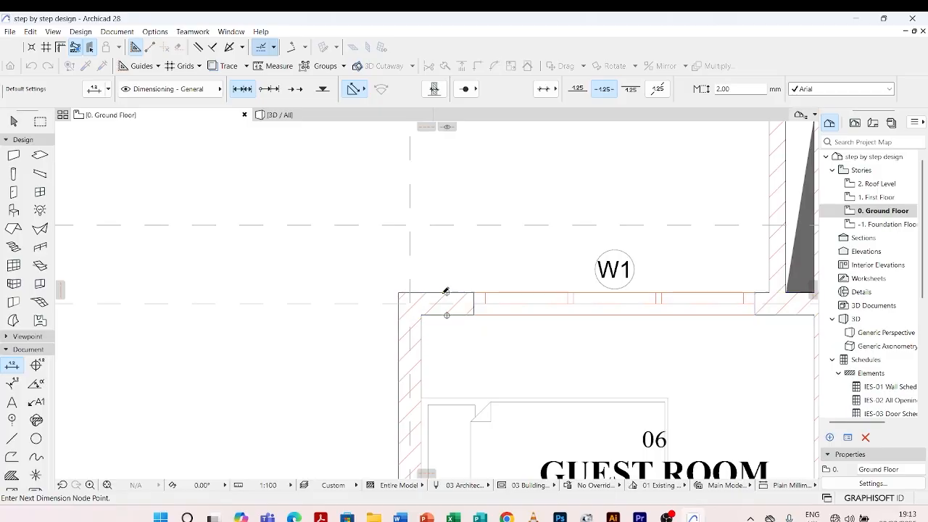
{"action": "scroll", "coordinate": [445, 293], "scroll_direction": "down", "scroll_amount": 3}
{"action": "scroll", "coordinate": [593, 244], "scroll_direction": "up", "scroll_amount": 2}
{"action": "scroll", "coordinate": [593, 244], "scroll_direction": "up", "scroll_amount": 2}
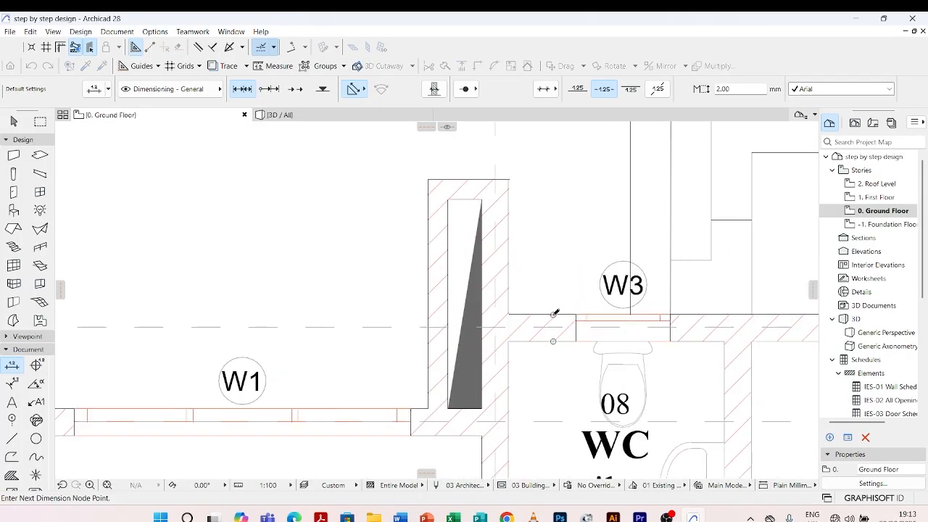
Finish the vertical wall dimension chain and place its dimension line just west of the building
{"action": "scroll", "coordinate": [551, 232], "scroll_direction": "down", "scroll_amount": 4}
{"action": "scroll", "coordinate": [457, 337], "scroll_direction": "up", "scroll_amount": 3}
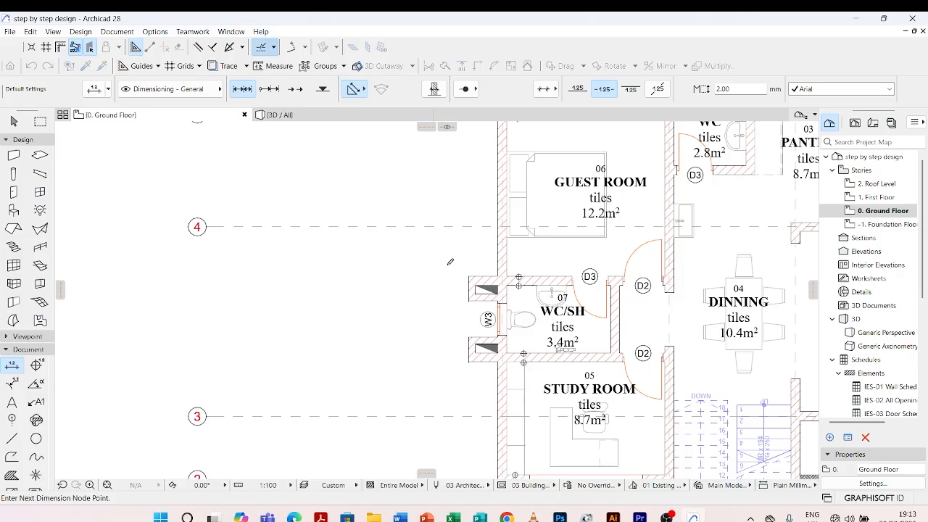
{"action": "double_click", "coordinate": [448, 264]}
{"action": "scroll", "coordinate": [429, 262], "scroll_direction": "down", "scroll_amount": 2}
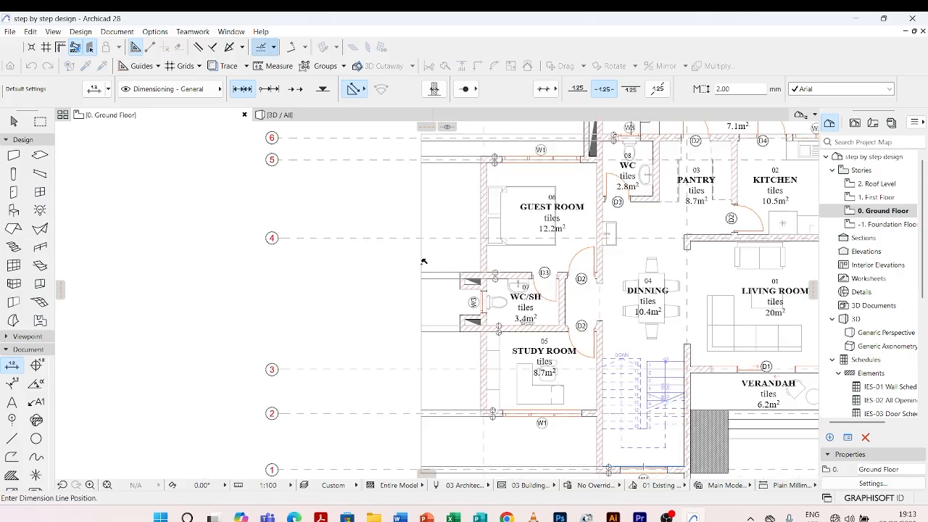
{"action": "left_click", "coordinate": [419, 261]}
{"action": "scroll", "coordinate": [418, 260], "scroll_direction": "down", "scroll_amount": 3}
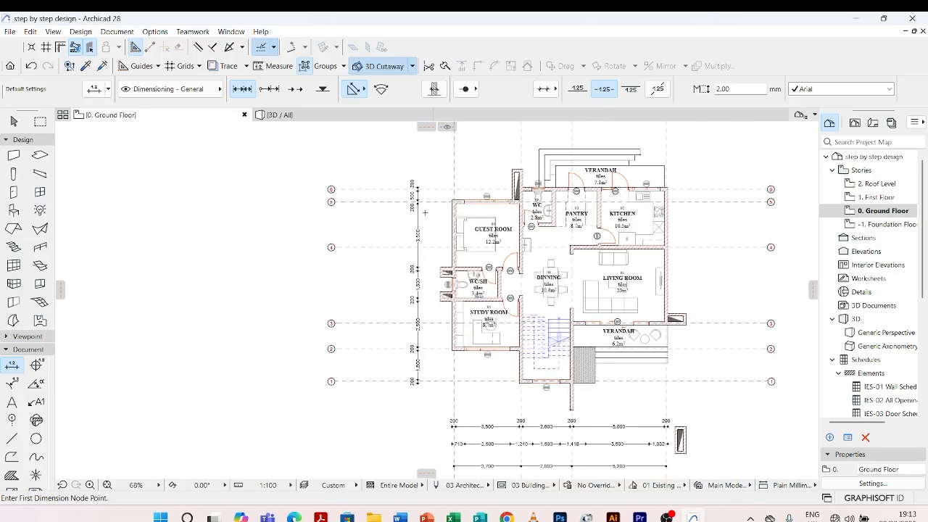
Start a vertical opening dimension chain with nodes on the W4 wall's outer face and both edges of the WC/SH room's W3 window
{"action": "scroll", "coordinate": [540, 395], "scroll_direction": "up", "scroll_amount": 5}
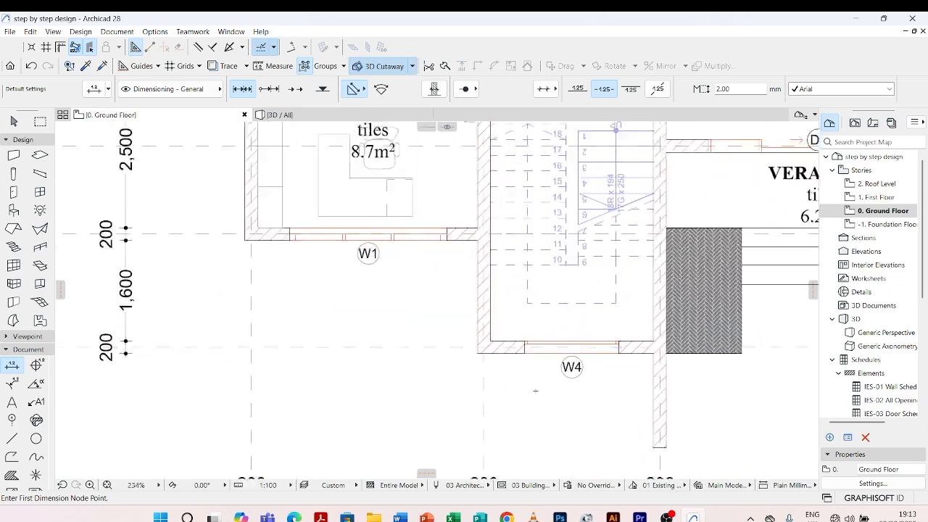
{"action": "left_click", "coordinate": [499, 332]}
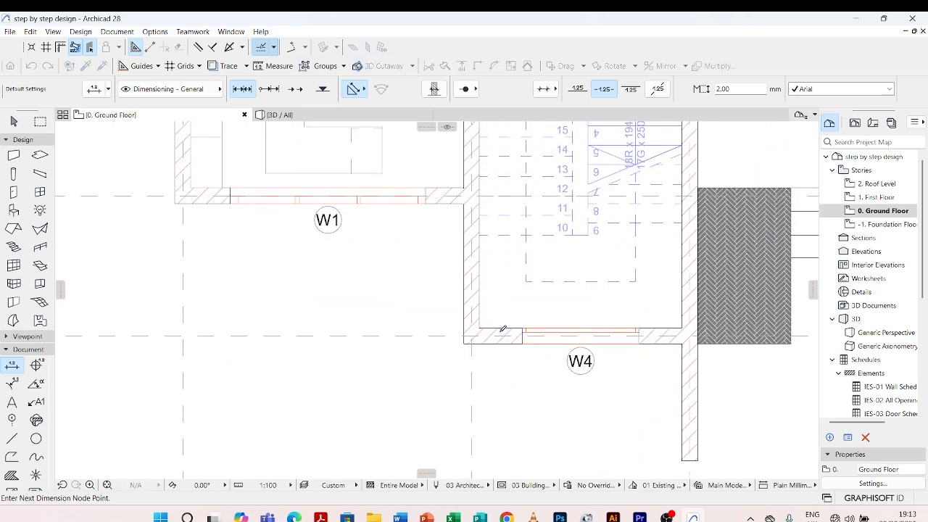
{"action": "scroll", "coordinate": [500, 334], "scroll_direction": "up", "scroll_amount": 3}
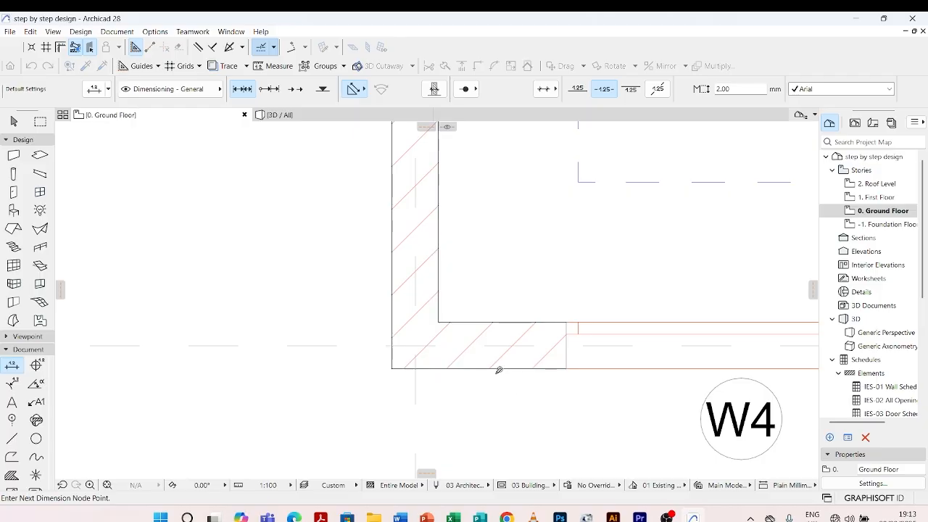
{"action": "scroll", "coordinate": [500, 370], "scroll_direction": "down", "scroll_amount": 8}
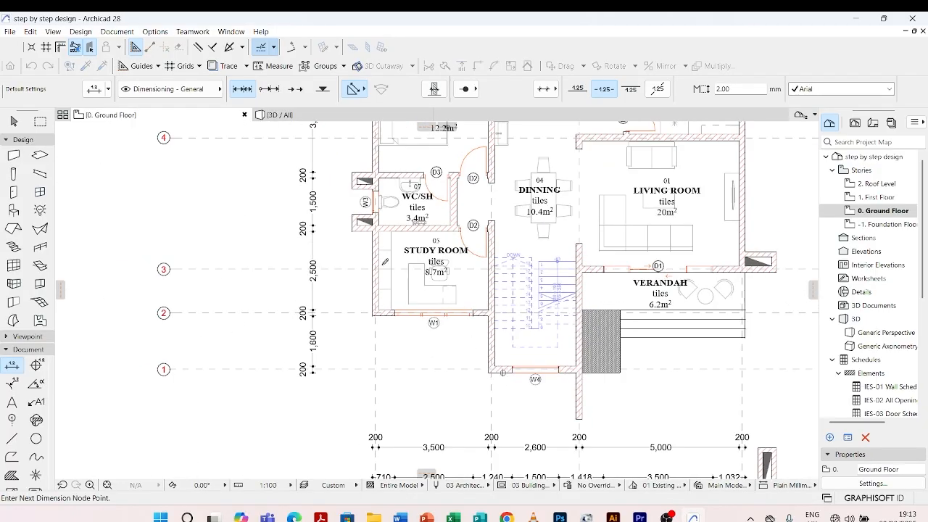
{"action": "scroll", "coordinate": [376, 216], "scroll_direction": "up", "scroll_amount": 6}
{"action": "scroll", "coordinate": [375, 217], "scroll_direction": "up", "scroll_amount": 3}
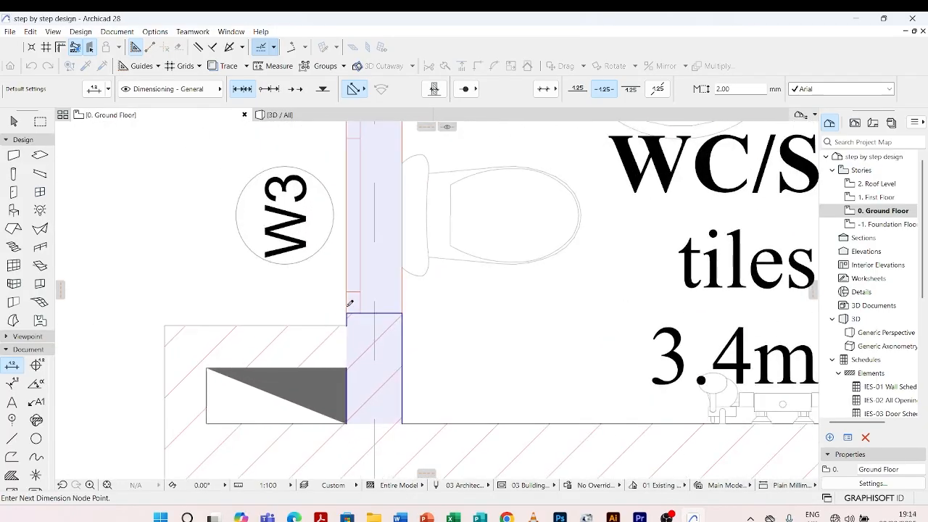
{"action": "scroll", "coordinate": [350, 308], "scroll_direction": "down", "scroll_amount": 4}
{"action": "scroll", "coordinate": [369, 256], "scroll_direction": "up", "scroll_amount": 4}
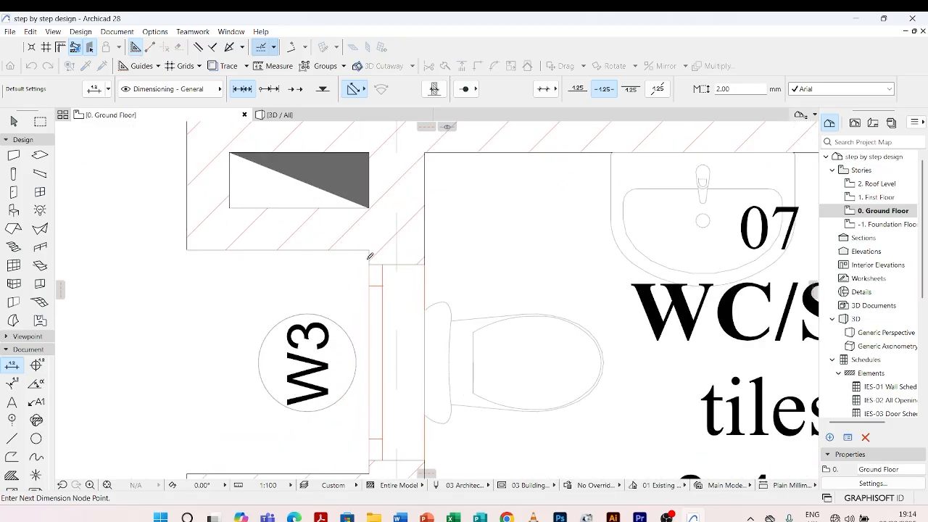
{"action": "scroll", "coordinate": [369, 261], "scroll_direction": "down", "scroll_amount": 7}
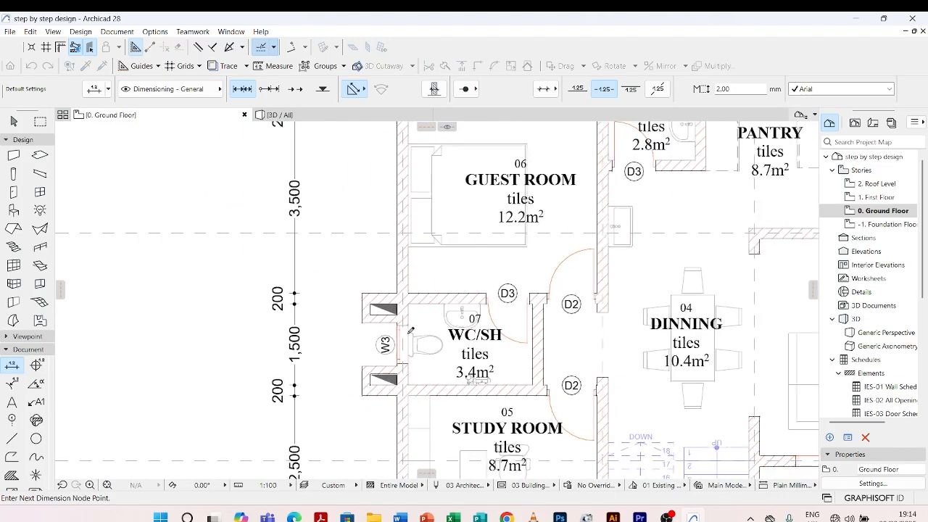
Add the outer face of the WC's W3 wall and place the opening dimension line just west of the wall dimension chain
{"action": "scroll", "coordinate": [495, 239], "scroll_direction": "up", "scroll_amount": 7}
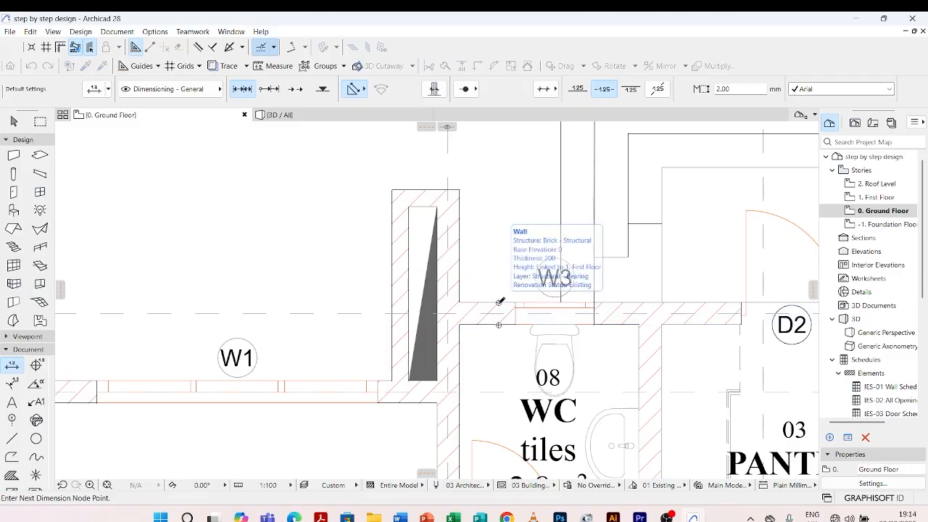
{"action": "left_click", "coordinate": [499, 303]}
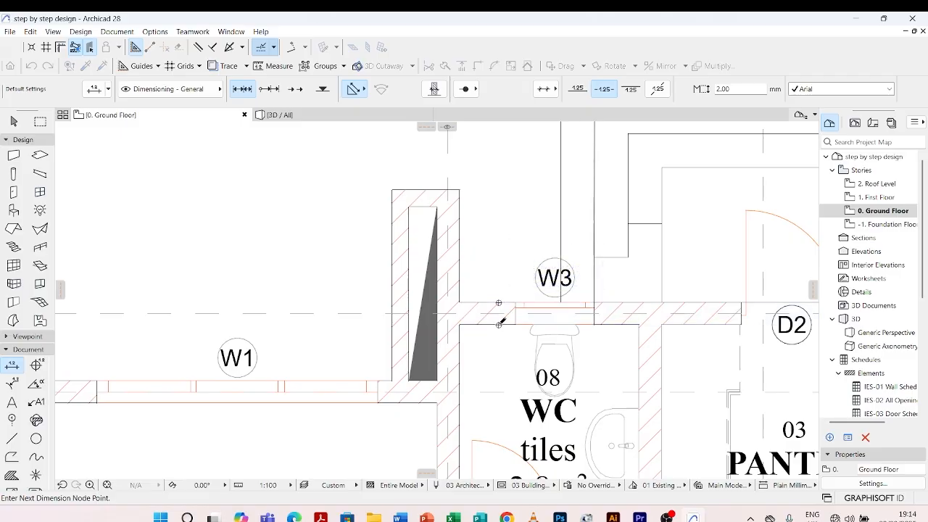
{"action": "scroll", "coordinate": [500, 321], "scroll_direction": "down", "scroll_amount": 8}
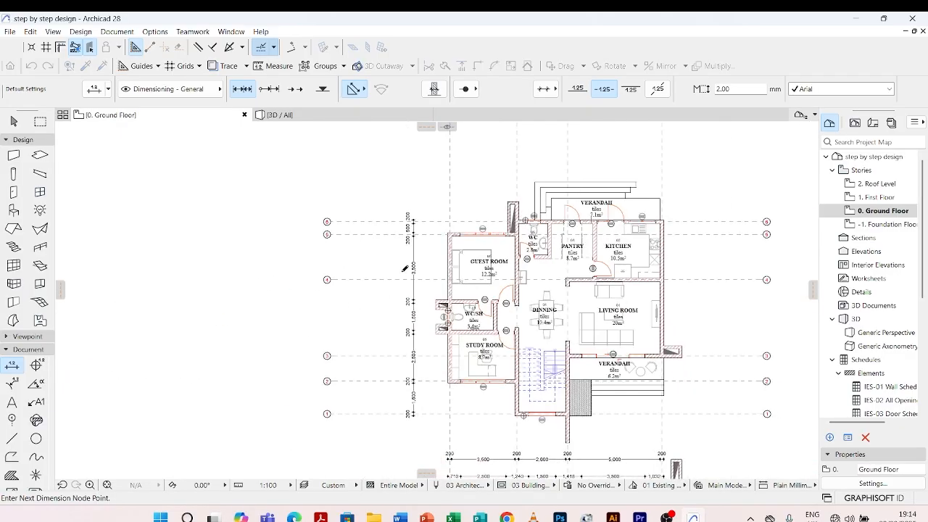
{"action": "double_click", "coordinate": [405, 268]}
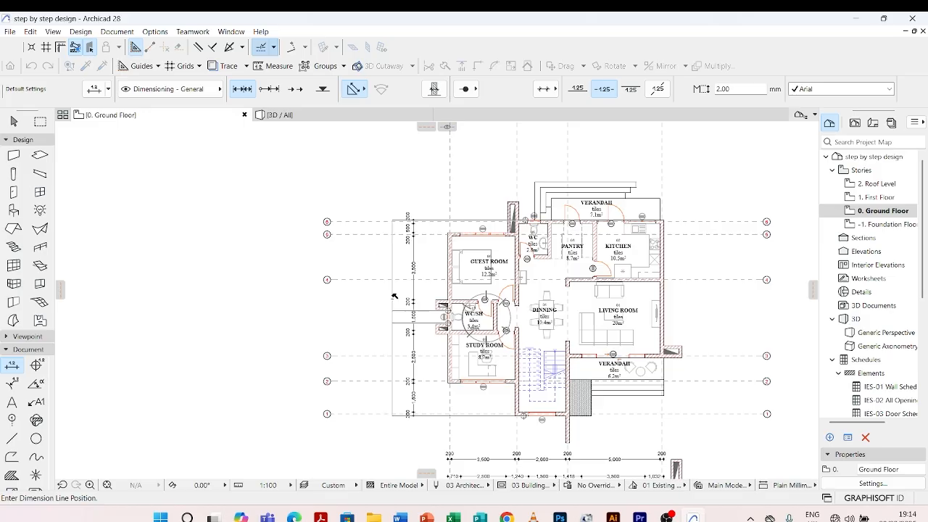
{"action": "left_click", "coordinate": [394, 296]}
Start a vertical grid dimension chain with nodes where grid lines 6, 5 and 4 cross grid line A
{"action": "scroll", "coordinate": [391, 268], "scroll_direction": "up", "scroll_amount": 4}
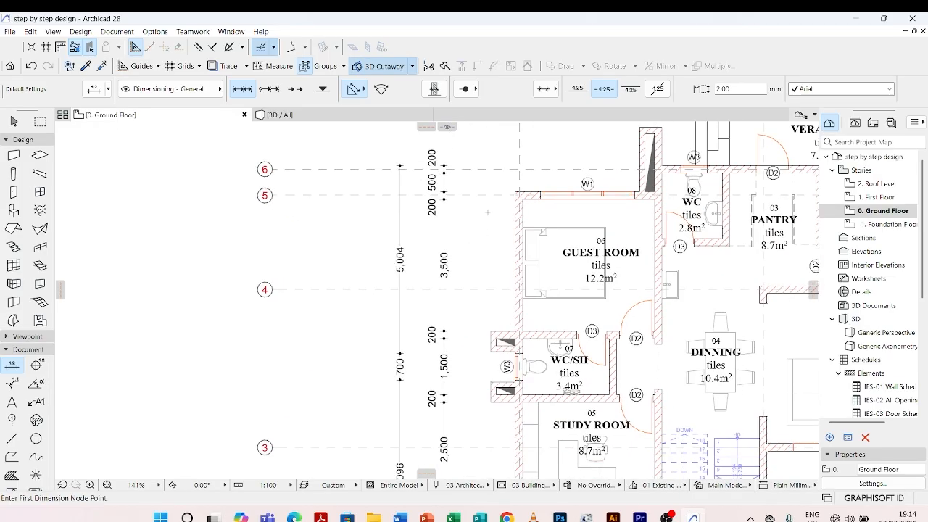
{"action": "scroll", "coordinate": [422, 235], "scroll_direction": "down", "scroll_amount": 4}
{"action": "scroll", "coordinate": [464, 203], "scroll_direction": "up", "scroll_amount": 15}
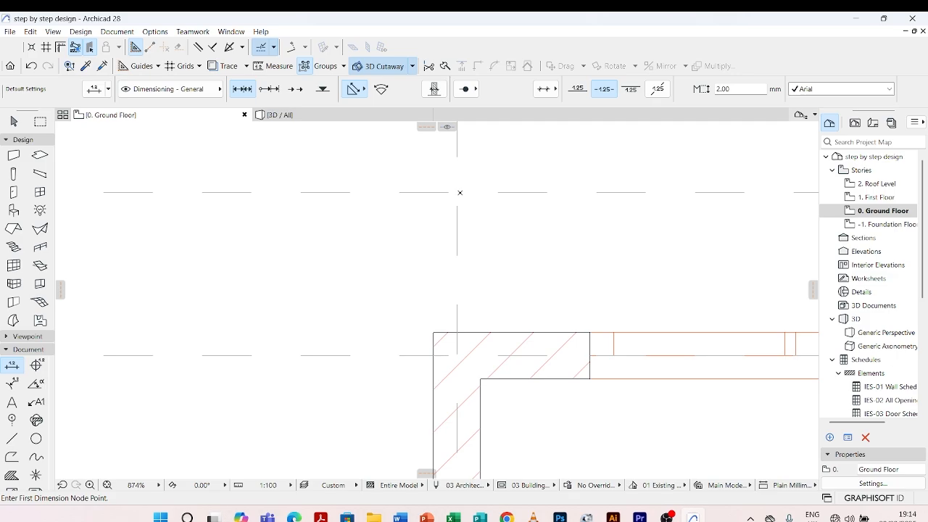
{"action": "left_click", "coordinate": [460, 193]}
{"action": "scroll", "coordinate": [460, 183], "scroll_direction": "down", "scroll_amount": 6}
{"action": "scroll", "coordinate": [461, 215], "scroll_direction": "up", "scroll_amount": 6}
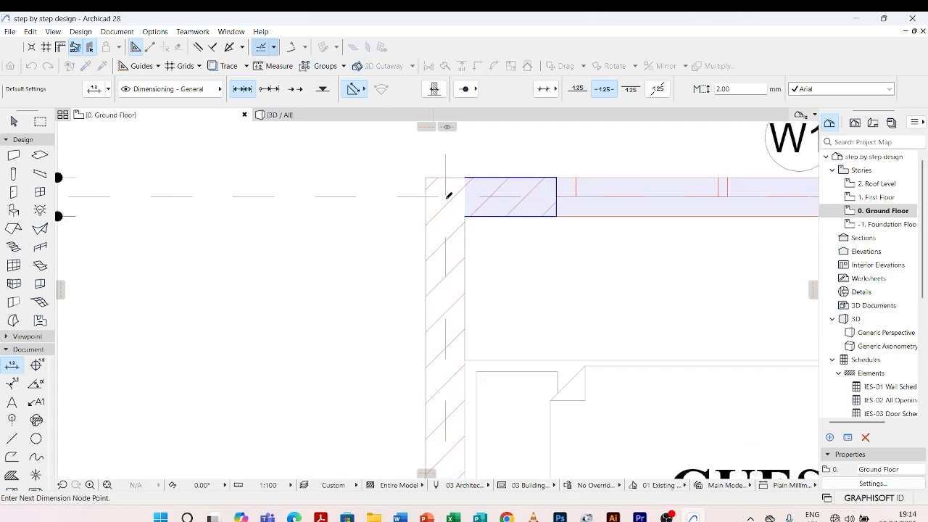
{"action": "scroll", "coordinate": [449, 194], "scroll_direction": "down", "scroll_amount": 8}
{"action": "scroll", "coordinate": [443, 279], "scroll_direction": "up", "scroll_amount": 4}
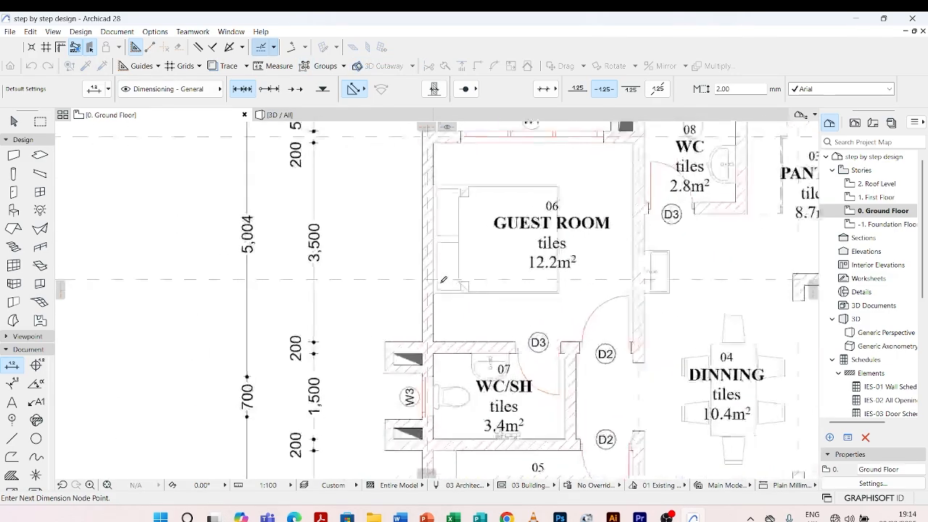
{"action": "scroll", "coordinate": [444, 279], "scroll_direction": "up", "scroll_amount": 4}
{"action": "scroll", "coordinate": [419, 221], "scroll_direction": "down", "scroll_amount": 1}
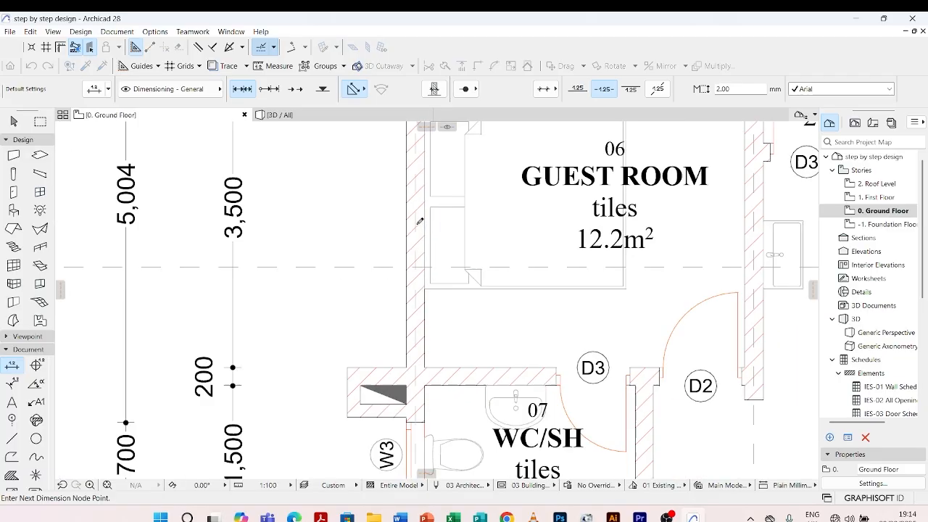
Add the crossings of grid lines 3, 2 and 1 with grid line A to the vertical grid dimension chain
{"action": "scroll", "coordinate": [419, 221], "scroll_direction": "down", "scroll_amount": 5}
{"action": "scroll", "coordinate": [406, 217], "scroll_direction": "up", "scroll_amount": 8}
{"action": "scroll", "coordinate": [404, 210], "scroll_direction": "down", "scroll_amount": 3}
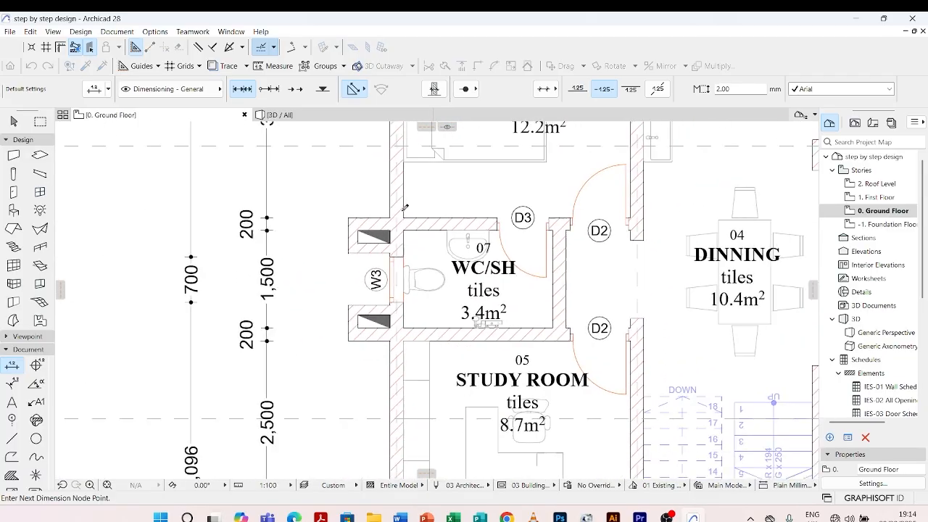
{"action": "scroll", "coordinate": [404, 209], "scroll_direction": "down", "scroll_amount": 5}
{"action": "scroll", "coordinate": [403, 307], "scroll_direction": "up", "scroll_amount": 8}
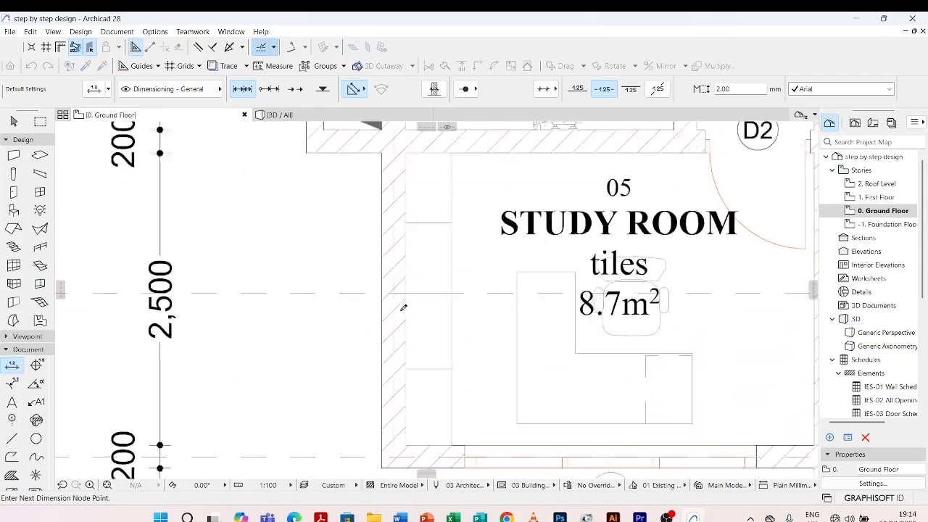
{"action": "scroll", "coordinate": [404, 307], "scroll_direction": "up", "scroll_amount": 3}
{"action": "scroll", "coordinate": [395, 239], "scroll_direction": "down", "scroll_amount": 4}
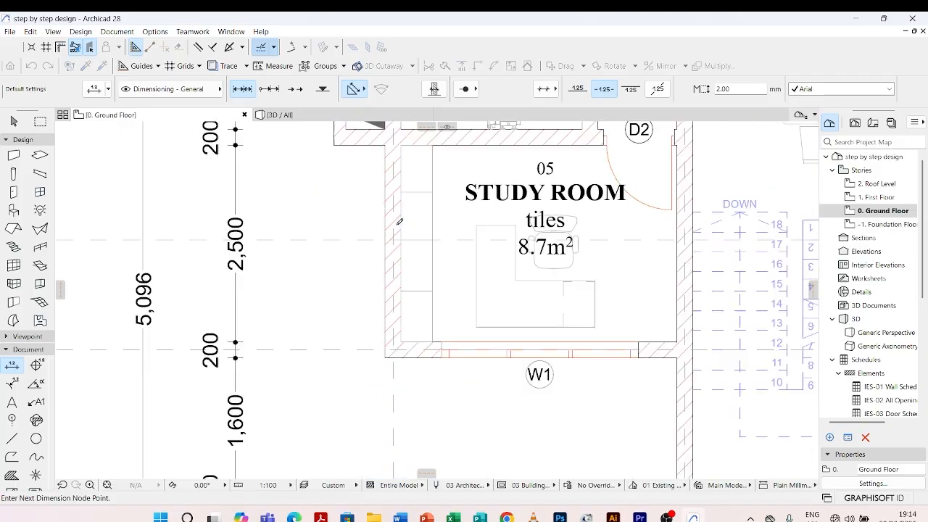
{"action": "scroll", "coordinate": [389, 297], "scroll_direction": "up", "scroll_amount": 4}
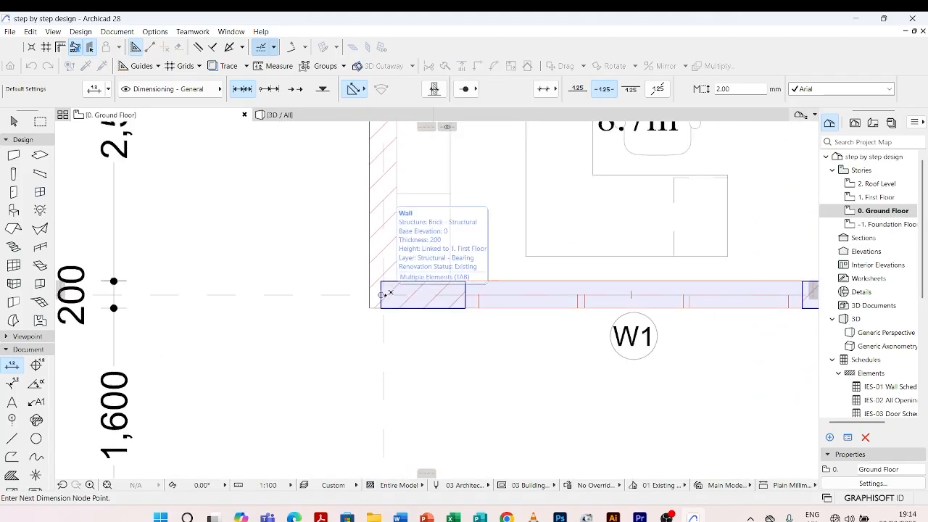
{"action": "scroll", "coordinate": [390, 294], "scroll_direction": "down", "scroll_amount": 4}
{"action": "scroll", "coordinate": [390, 312], "scroll_direction": "up", "scroll_amount": 3}
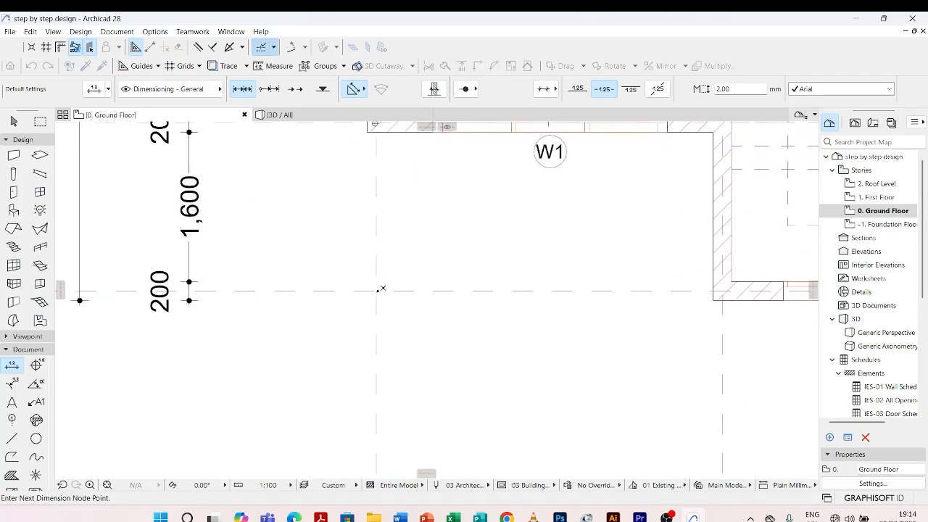
Finish the vertical grid dimension chain and place its dimension line west of the opening dimension chain
{"action": "scroll", "coordinate": [381, 289], "scroll_direction": "down", "scroll_amount": 5}
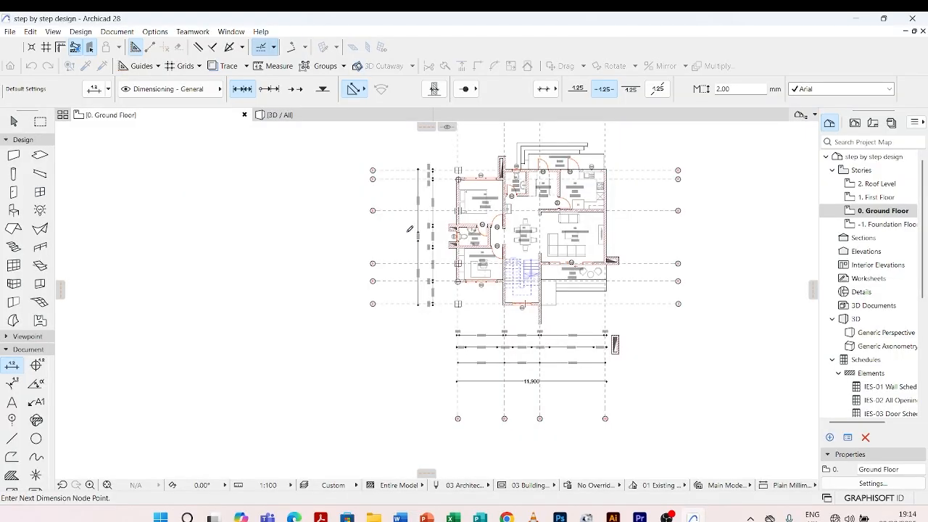
{"action": "left_click", "coordinate": [408, 231]}
{"action": "scroll", "coordinate": [404, 232], "scroll_direction": "up", "scroll_amount": 3}
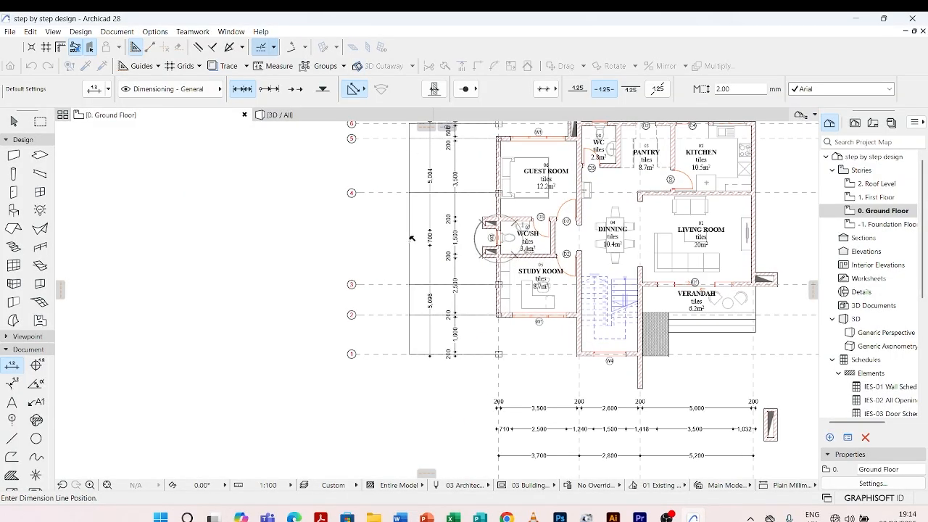
{"action": "scroll", "coordinate": [400, 319], "scroll_direction": "down", "scroll_amount": 4}
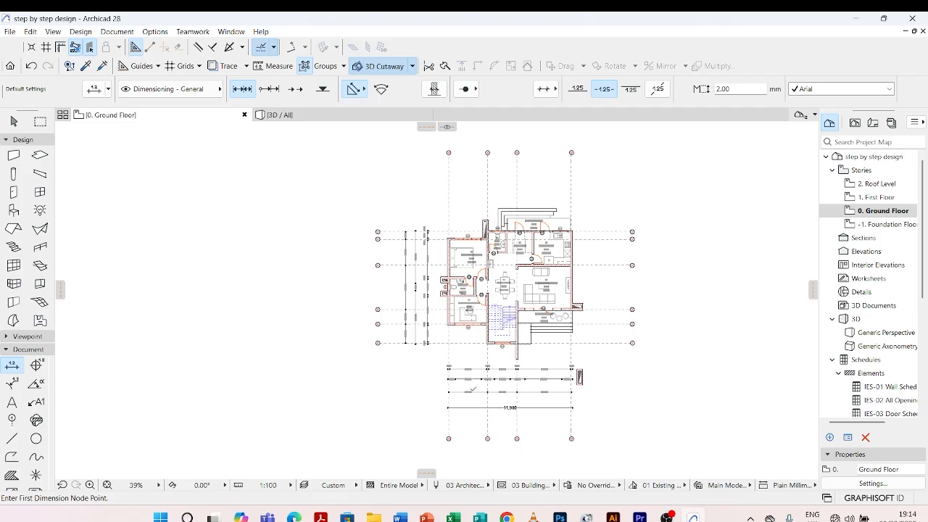
Pick up the parameters of the overall horizontal dimension south of the plan as the dimension defaults
{"action": "scroll", "coordinate": [472, 390], "scroll_direction": "up", "scroll_amount": 2}
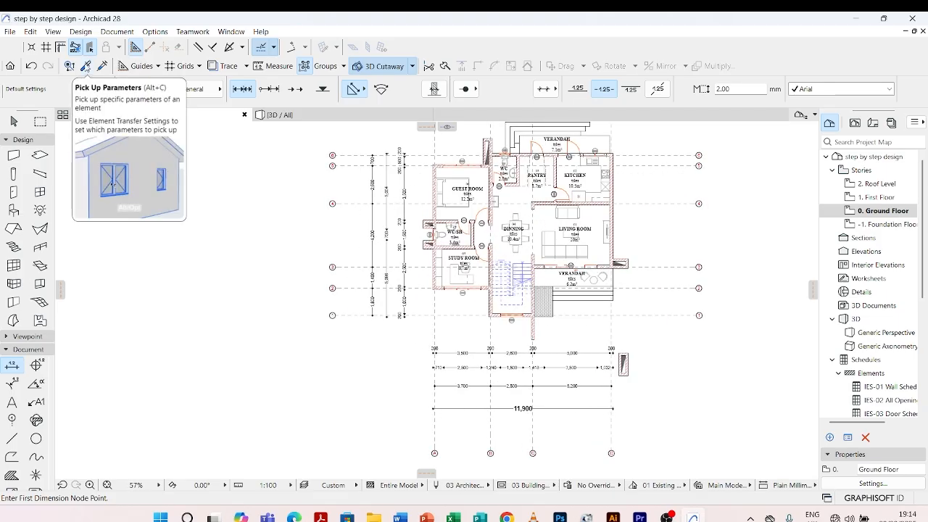
{"action": "left_click", "coordinate": [85, 66]}
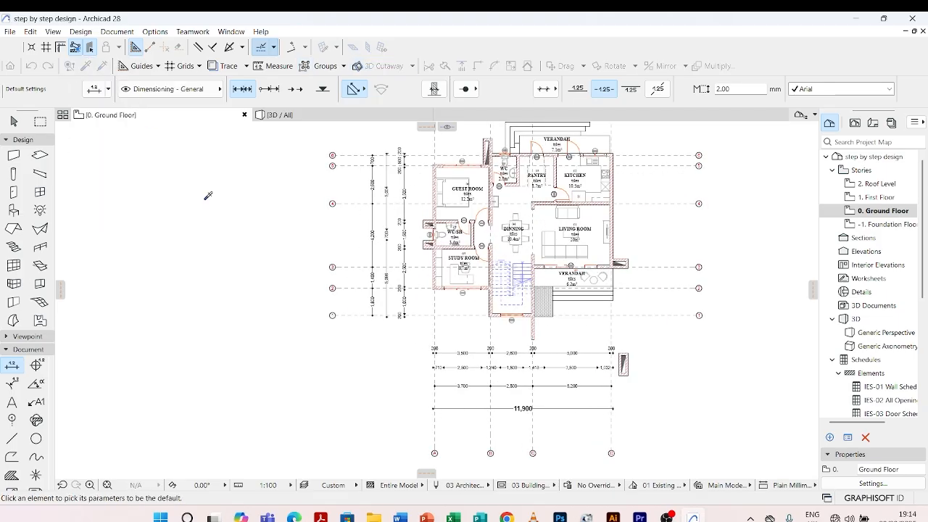
{"action": "left_click", "coordinate": [480, 407]}
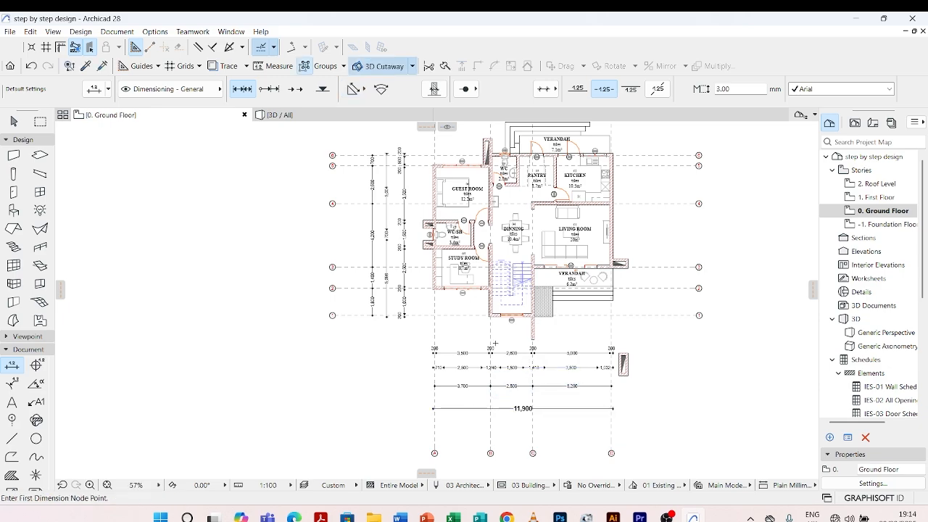
Start the overall vertical dimension with nodes on the outer faces of the W4 wall and the WC's W3 wall
{"action": "scroll", "coordinate": [495, 343], "scroll_direction": "up", "scroll_amount": 8}
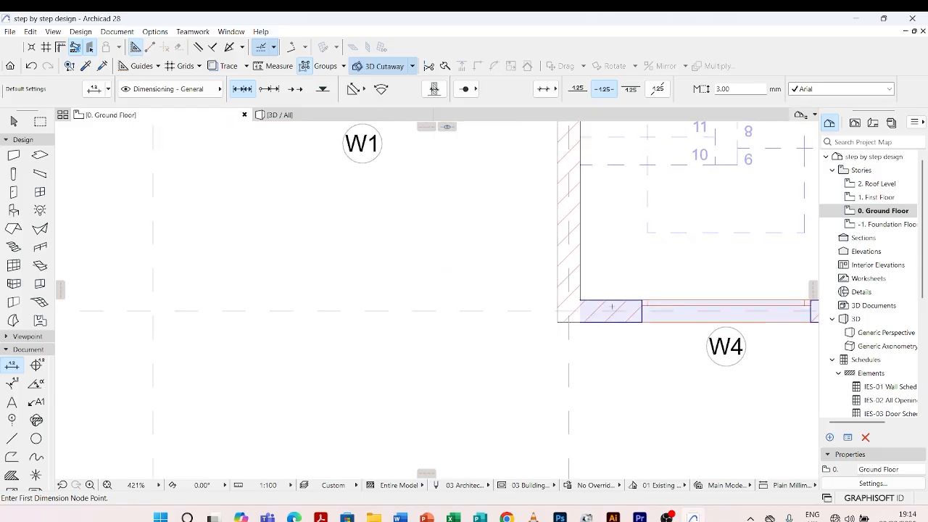
{"action": "left_click", "coordinate": [611, 306]}
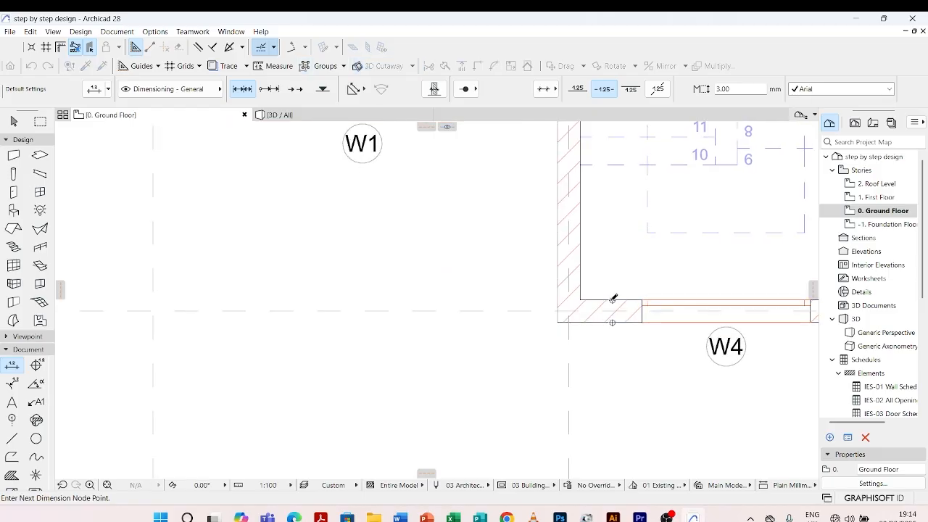
{"action": "scroll", "coordinate": [522, 403], "scroll_direction": "down", "scroll_amount": 8}
{"action": "scroll", "coordinate": [523, 403], "scroll_direction": "down", "scroll_amount": 3}
{"action": "scroll", "coordinate": [511, 214], "scroll_direction": "up", "scroll_amount": 8}
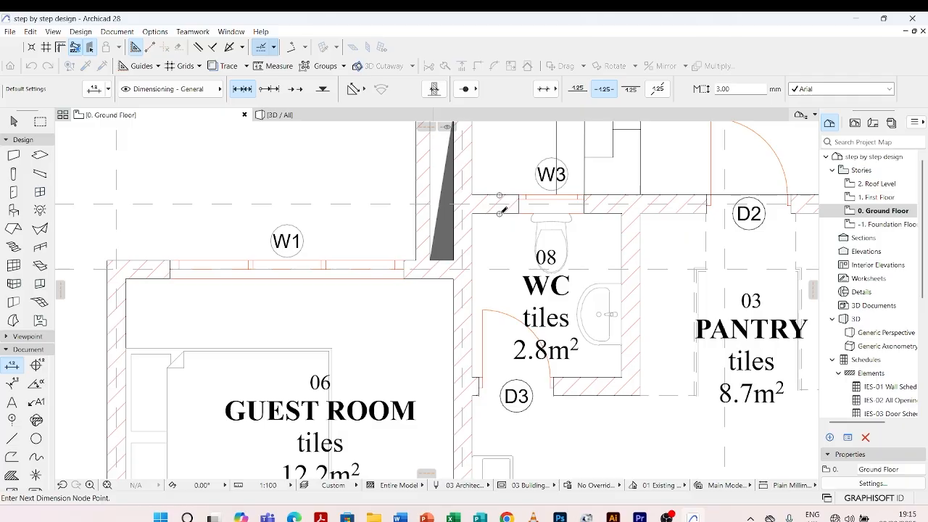
{"action": "scroll", "coordinate": [503, 209], "scroll_direction": "down", "scroll_amount": 5}
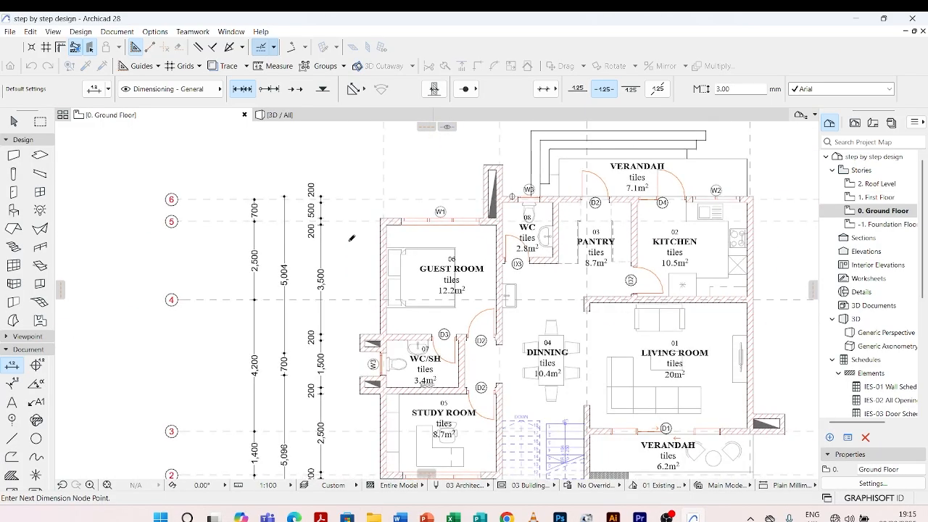
Finish the overall vertical dimension and place its dimension line west of the grid dimension chain
{"action": "double_click", "coordinate": [351, 237]}
{"action": "scroll", "coordinate": [300, 288], "scroll_direction": "down", "scroll_amount": 4}
{"action": "left_click", "coordinate": [293, 295]}
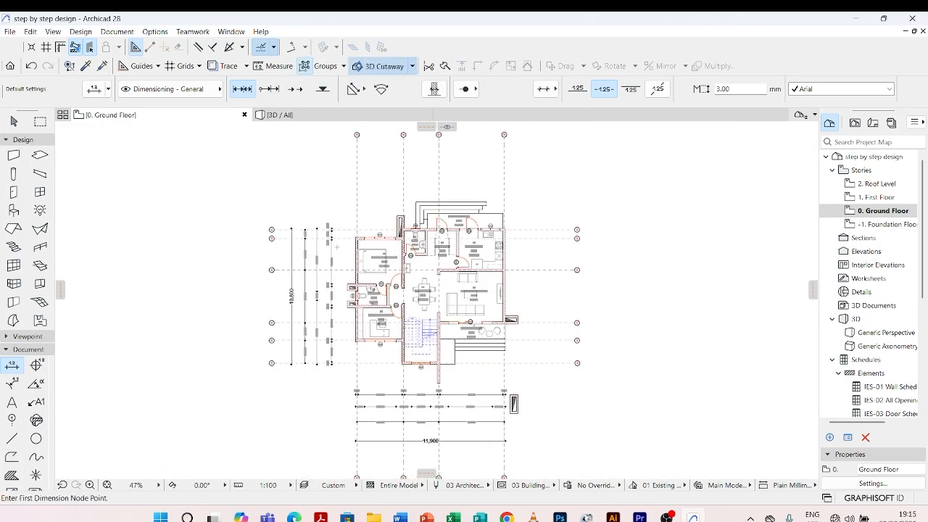
{"action": "scroll", "coordinate": [355, 245], "scroll_direction": "up", "scroll_amount": 4}
{"action": "key", "text": "Escape"}
{"action": "scroll", "coordinate": [449, 269], "scroll_direction": "down", "scroll_amount": 4}
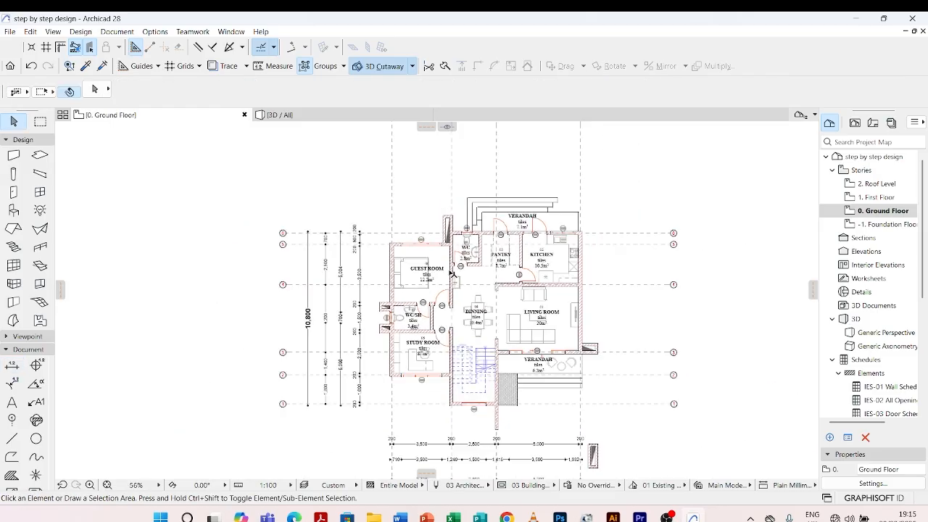
Pick up the parameters of the vertical wall dimension chain west of the plan as the dimension defaults
{"action": "scroll", "coordinate": [417, 225], "scroll_direction": "up", "scroll_amount": 2}
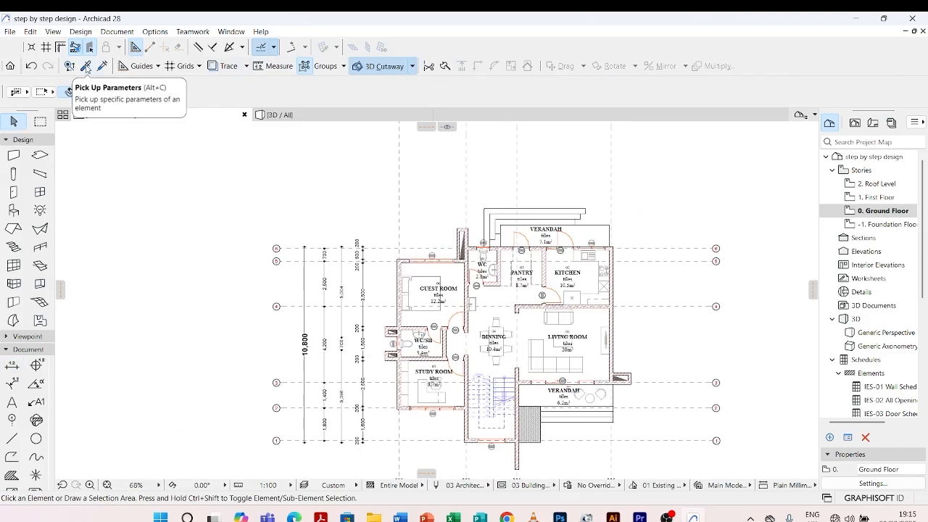
{"action": "left_click", "coordinate": [86, 66]}
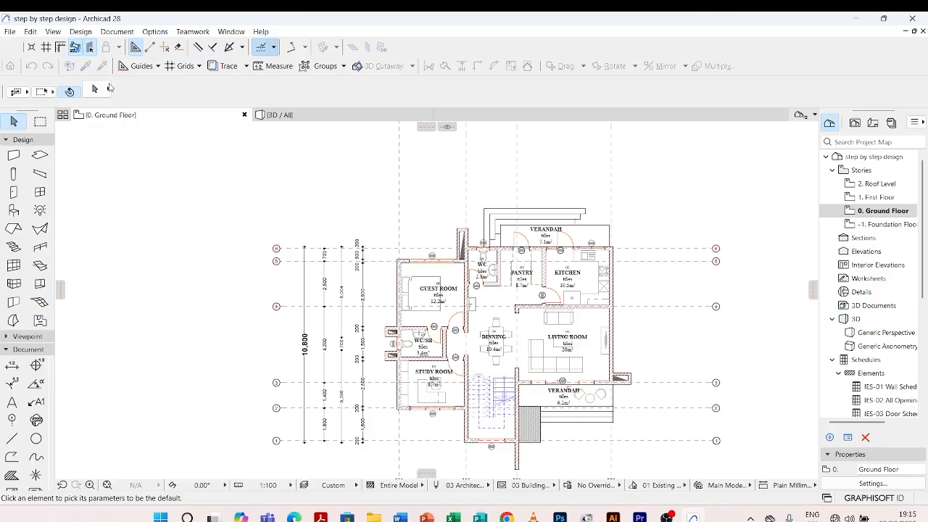
{"action": "left_click", "coordinate": [362, 282]}
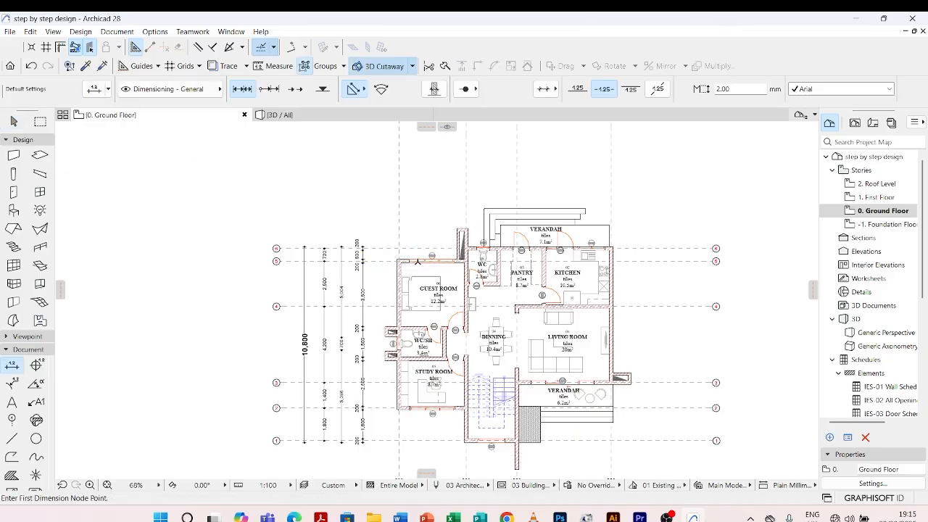
Start a horizontal wall dimension chain with nodes on the guest room's west wall and the wall between guest room and WC
{"action": "scroll", "coordinate": [387, 273], "scroll_direction": "up", "scroll_amount": 5}
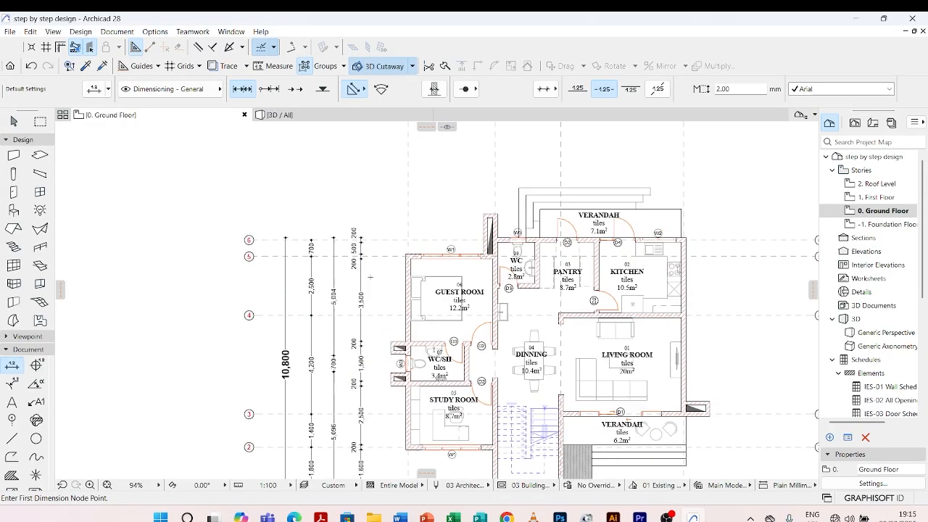
{"action": "scroll", "coordinate": [428, 255], "scroll_direction": "up", "scroll_amount": 3}
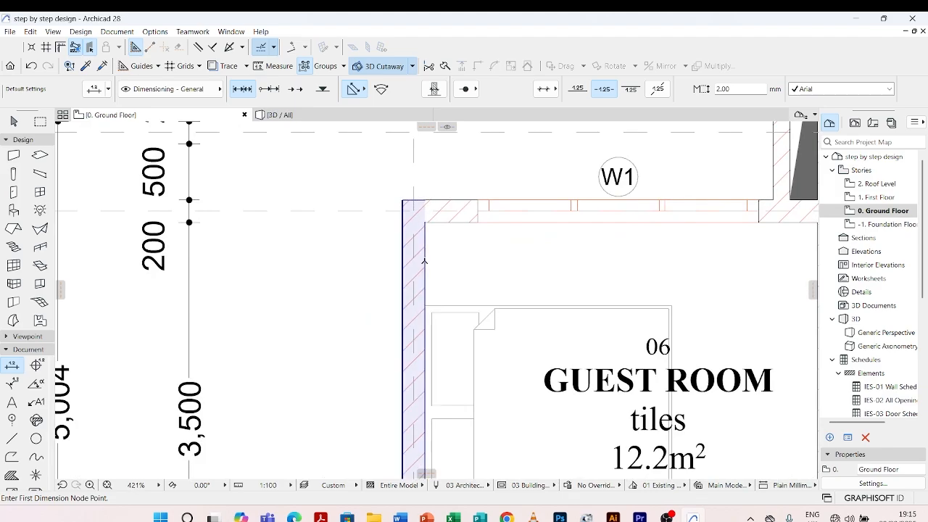
{"action": "left_click", "coordinate": [425, 261]}
{"action": "scroll", "coordinate": [425, 261], "scroll_direction": "down", "scroll_amount": 5}
{"action": "scroll", "coordinate": [541, 252], "scroll_direction": "up", "scroll_amount": 5}
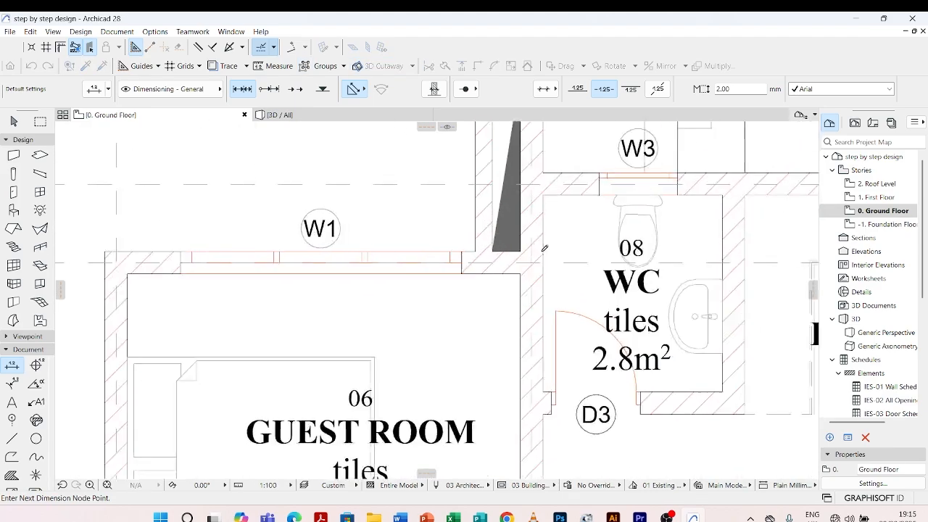
{"action": "left_click", "coordinate": [544, 301]}
Add wall chain nodes on the WC–pantry wall, the pantry–kitchen wall and the kitchen's east wall
{"action": "scroll", "coordinate": [487, 300], "scroll_direction": "down", "scroll_amount": 5}
{"action": "scroll", "coordinate": [587, 271], "scroll_direction": "up", "scroll_amount": 5}
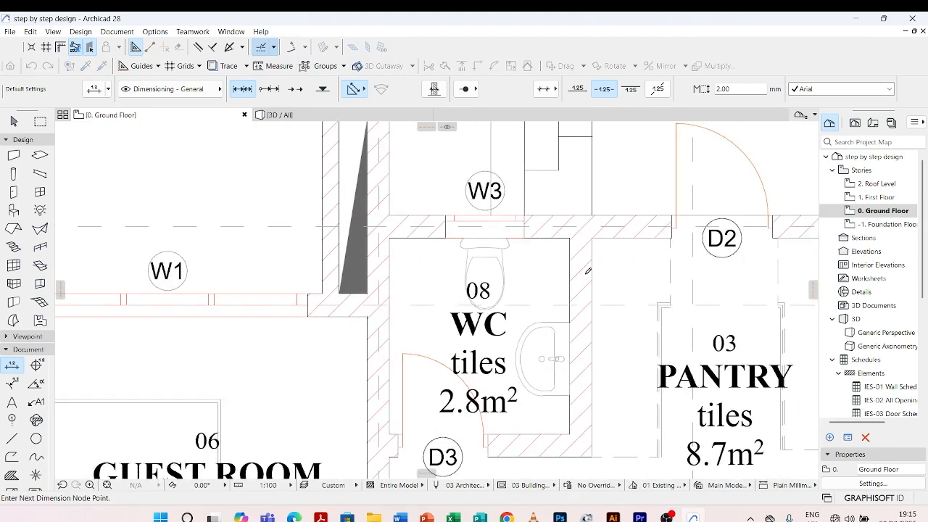
{"action": "left_click", "coordinate": [592, 274]}
{"action": "scroll", "coordinate": [503, 278], "scroll_direction": "down", "scroll_amount": 5}
{"action": "scroll", "coordinate": [551, 270], "scroll_direction": "up", "scroll_amount": 5}
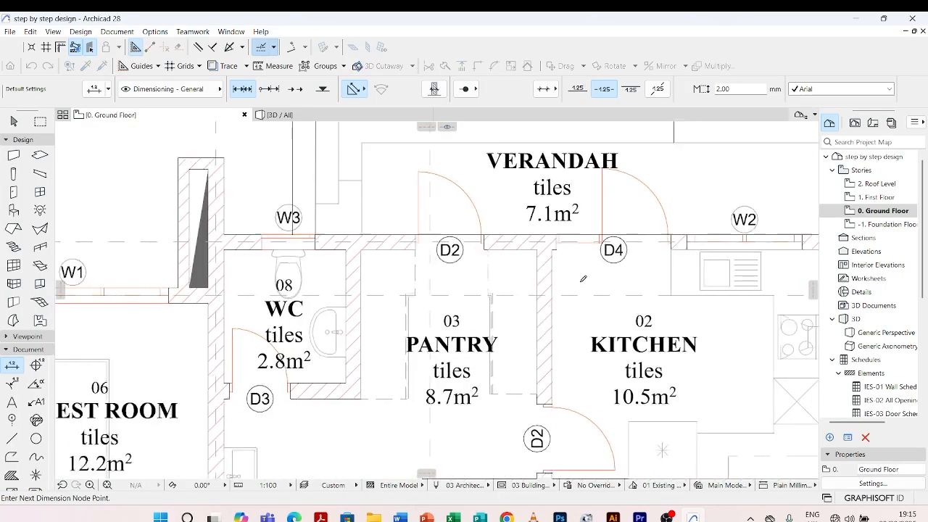
{"action": "left_click", "coordinate": [553, 272]}
{"action": "scroll", "coordinate": [552, 271], "scroll_direction": "down", "scroll_amount": 5}
{"action": "scroll", "coordinate": [689, 258], "scroll_direction": "up", "scroll_amount": 5}
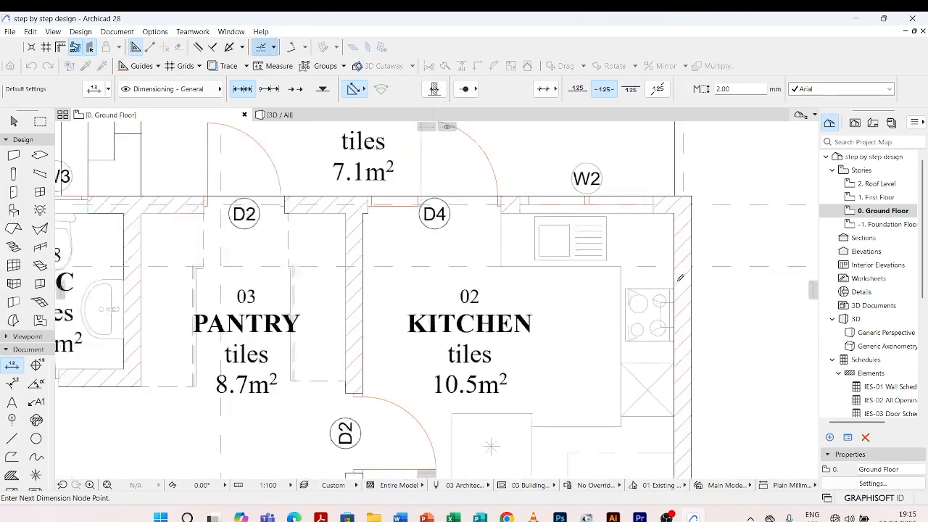
{"action": "left_click", "coordinate": [697, 254]}
Finish the horizontal wall dimension chain and place its dimension line just north of the verandah steps
{"action": "scroll", "coordinate": [584, 319], "scroll_direction": "down", "scroll_amount": 5}
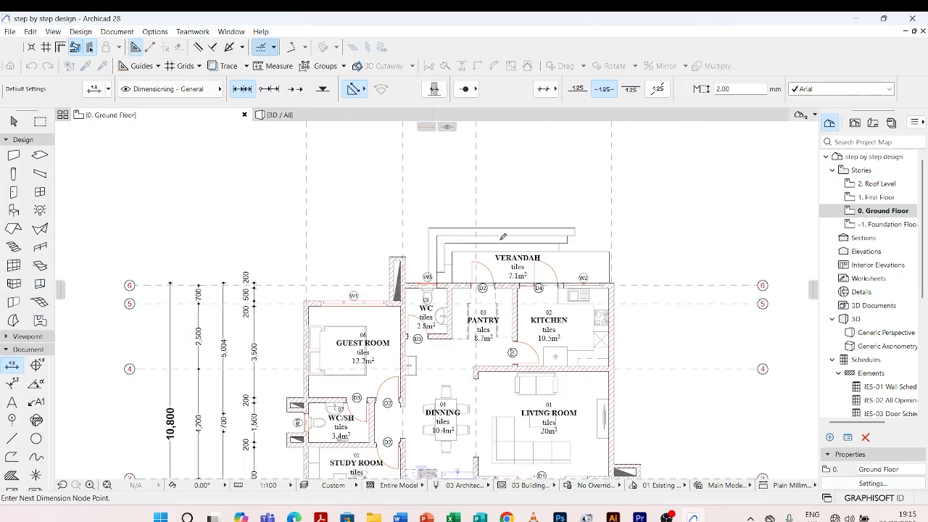
{"action": "scroll", "coordinate": [446, 225], "scroll_direction": "up", "scroll_amount": 3}
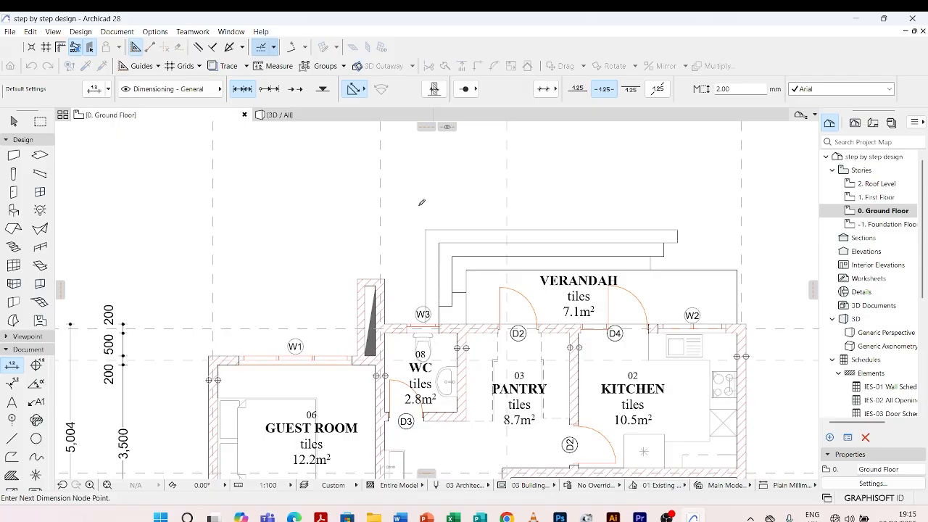
{"action": "double_click", "coordinate": [422, 202]}
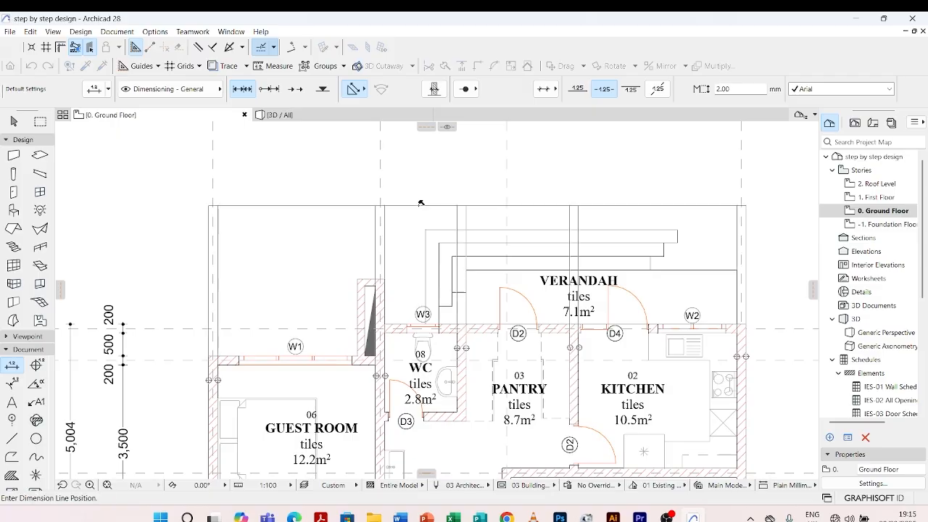
{"action": "left_click", "coordinate": [426, 201]}
{"action": "scroll", "coordinate": [442, 192], "scroll_direction": "down", "scroll_amount": 3}
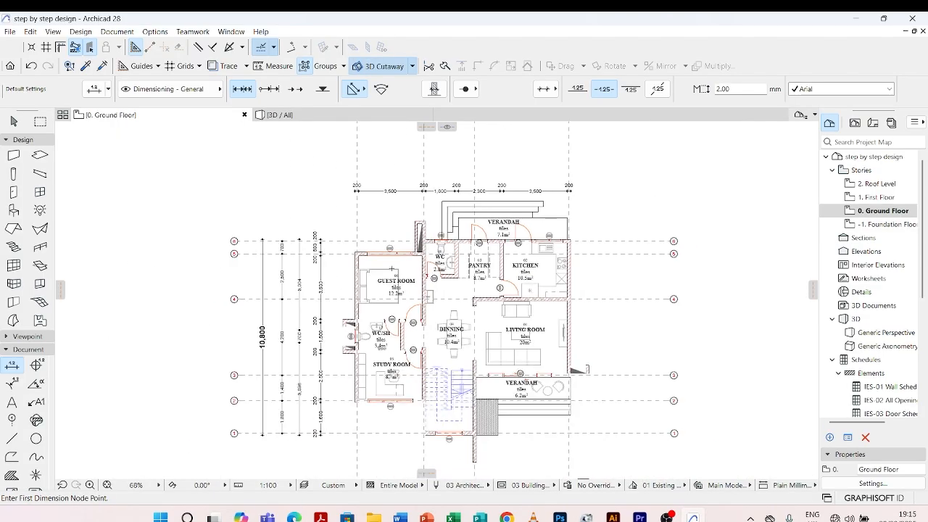
Start the northern opening dimension chain with nodes on the outer face of the guest room's west wall and both edges of window W1
{"action": "scroll", "coordinate": [360, 254], "scroll_direction": "up", "scroll_amount": 5}
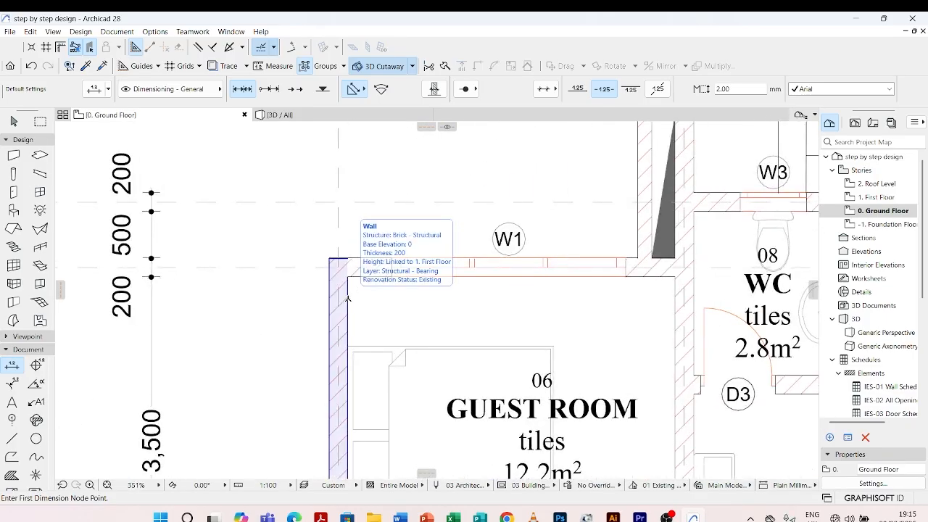
{"action": "scroll", "coordinate": [351, 294], "scroll_direction": "up", "scroll_amount": 3}
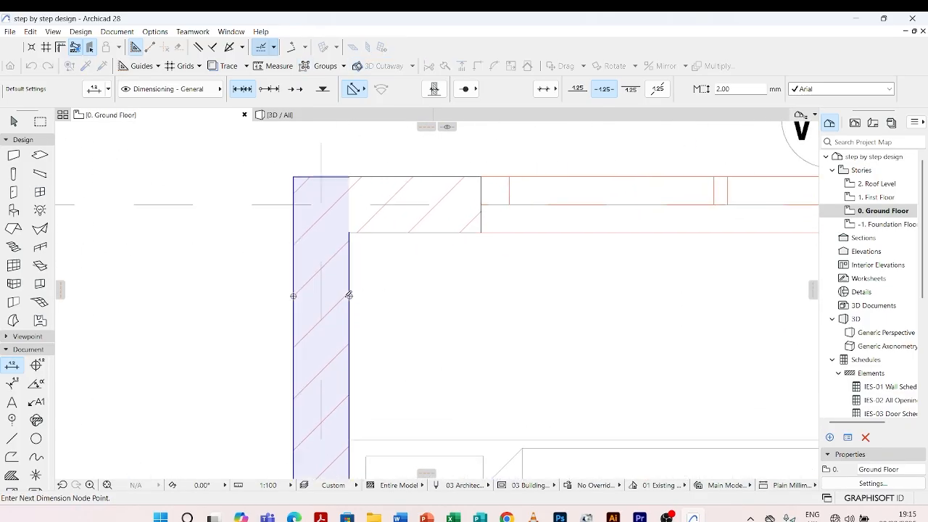
{"action": "left_click", "coordinate": [349, 294]}
{"action": "scroll", "coordinate": [351, 293], "scroll_direction": "down", "scroll_amount": 3}
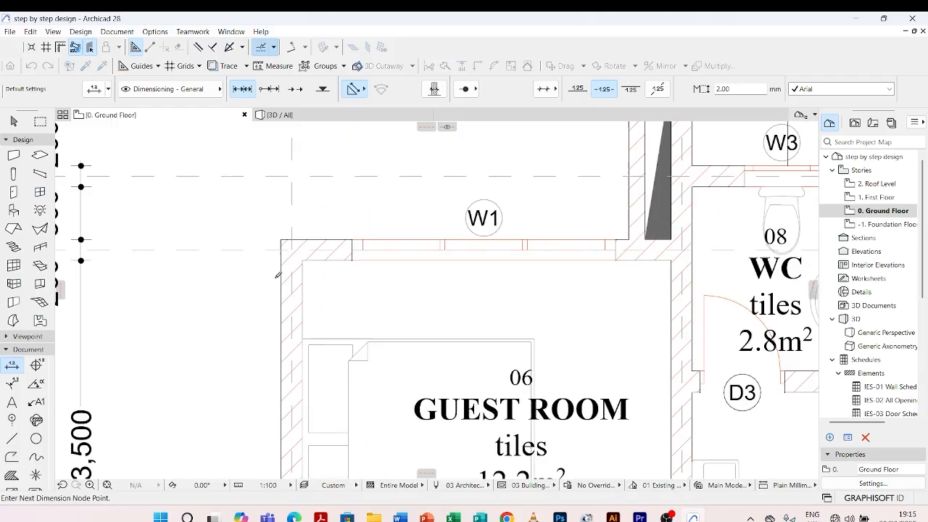
{"action": "scroll", "coordinate": [332, 227], "scroll_direction": "up", "scroll_amount": 3}
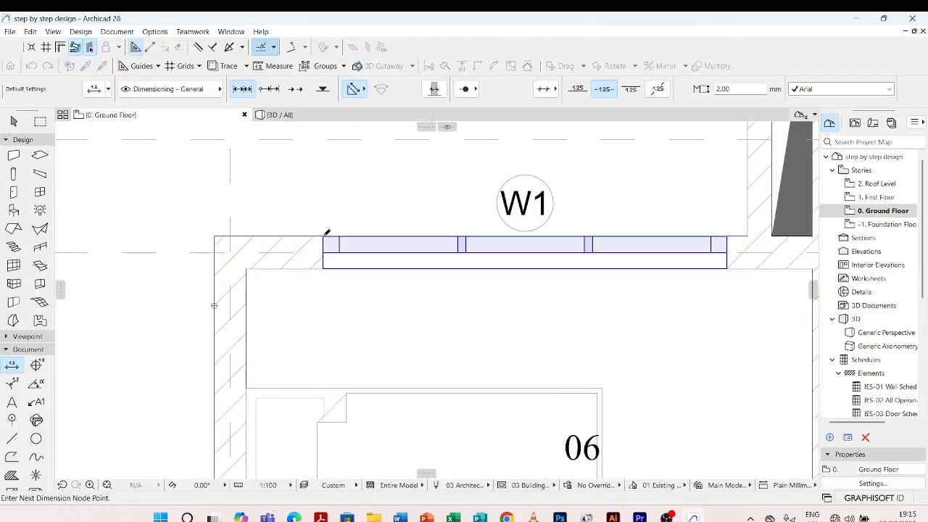
{"action": "scroll", "coordinate": [348, 228], "scroll_direction": "down", "scroll_amount": 3}
{"action": "scroll", "coordinate": [522, 230], "scroll_direction": "up", "scroll_amount": 1}
{"action": "scroll", "coordinate": [533, 232], "scroll_direction": "down", "scroll_amount": 1}
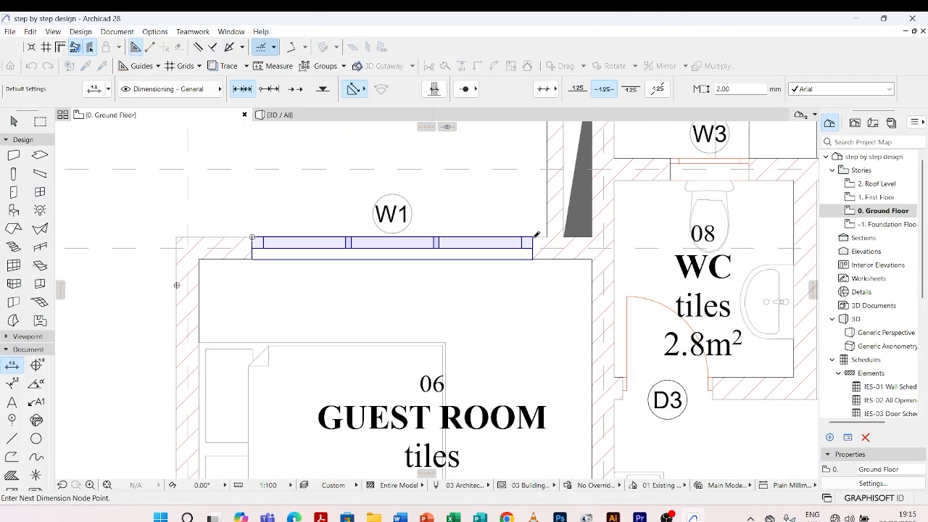
Add opening chain nodes at both edges of the WC window W3 and the pantry door D2
{"action": "scroll", "coordinate": [516, 228], "scroll_direction": "down", "scroll_amount": 3}
{"action": "scroll", "coordinate": [518, 226], "scroll_direction": "up", "scroll_amount": 5}
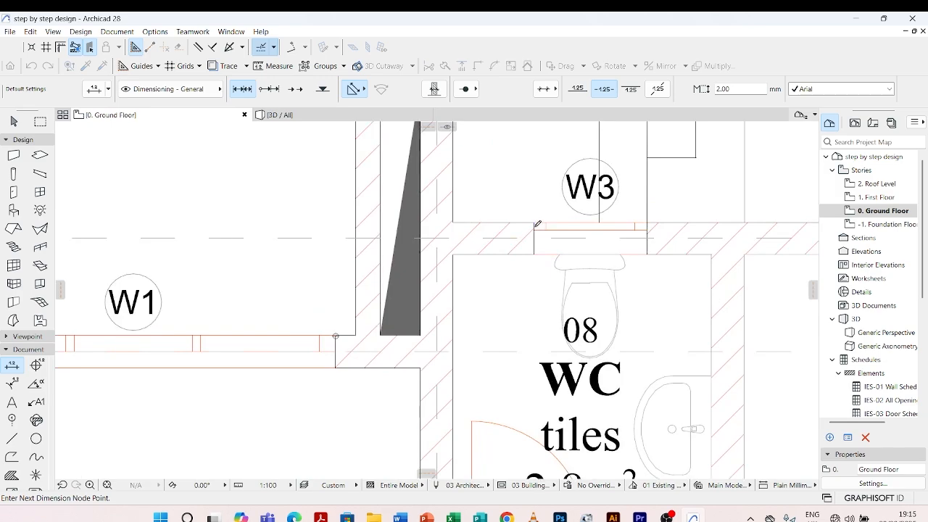
{"action": "left_click", "coordinate": [535, 224]}
{"action": "scroll", "coordinate": [649, 221], "scroll_direction": "up", "scroll_amount": 5}
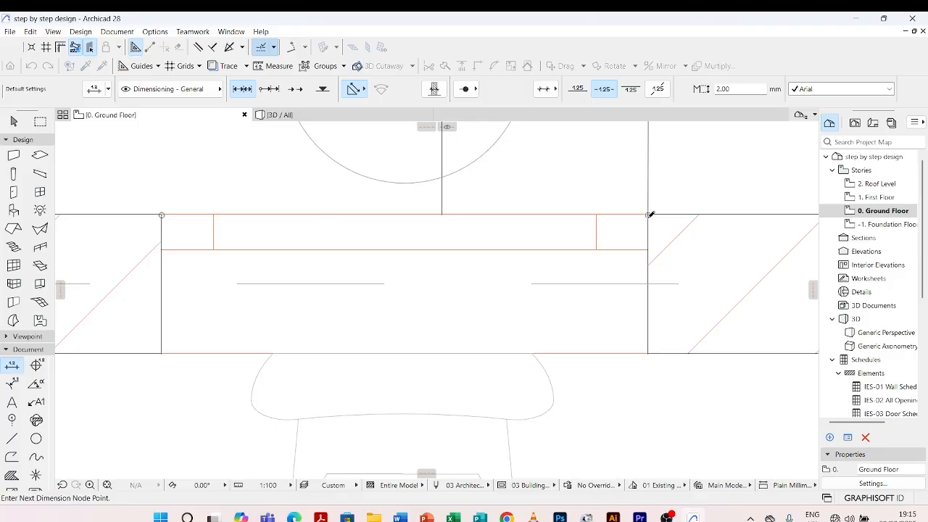
{"action": "scroll", "coordinate": [650, 215], "scroll_direction": "down", "scroll_amount": 8}
{"action": "scroll", "coordinate": [558, 307], "scroll_direction": "up", "scroll_amount": 8}
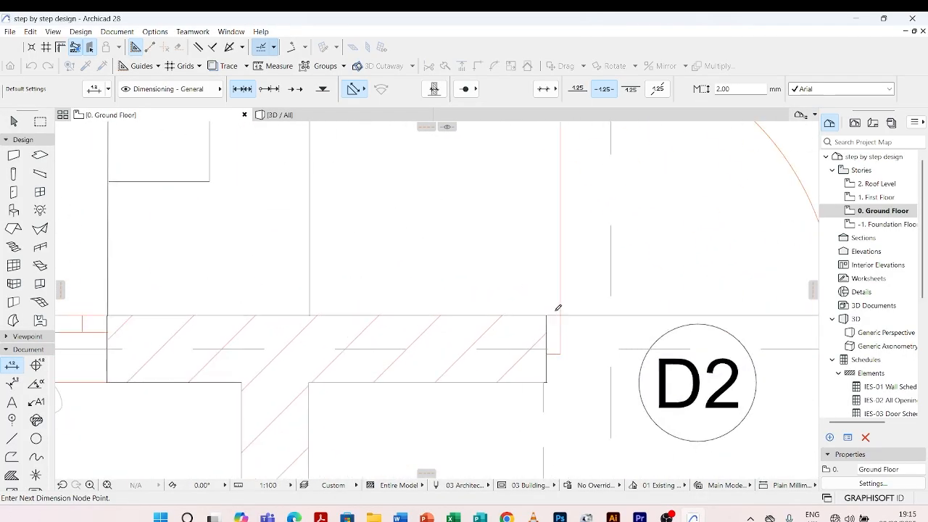
{"action": "scroll", "coordinate": [548, 315], "scroll_direction": "down", "scroll_amount": 6}
{"action": "scroll", "coordinate": [566, 319], "scroll_direction": "up", "scroll_amount": 6}
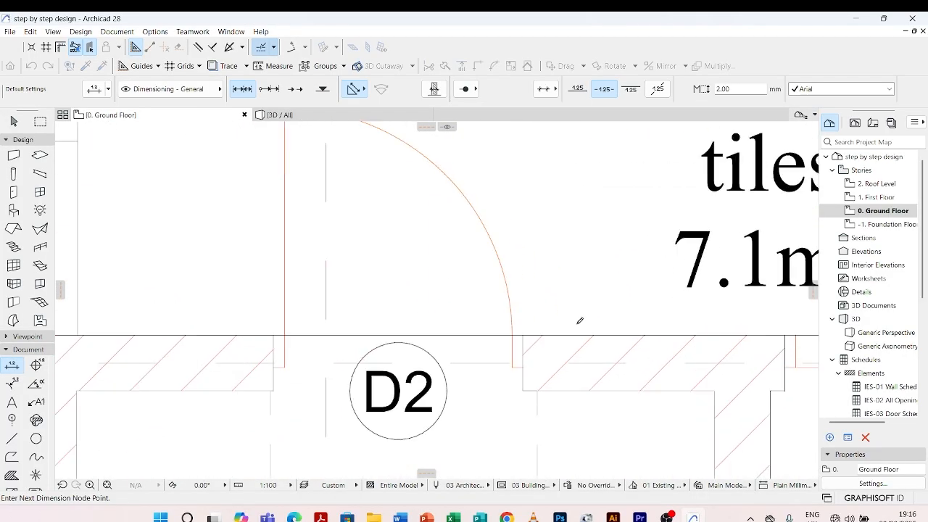
{"action": "scroll", "coordinate": [508, 276], "scroll_direction": "down", "scroll_amount": 5}
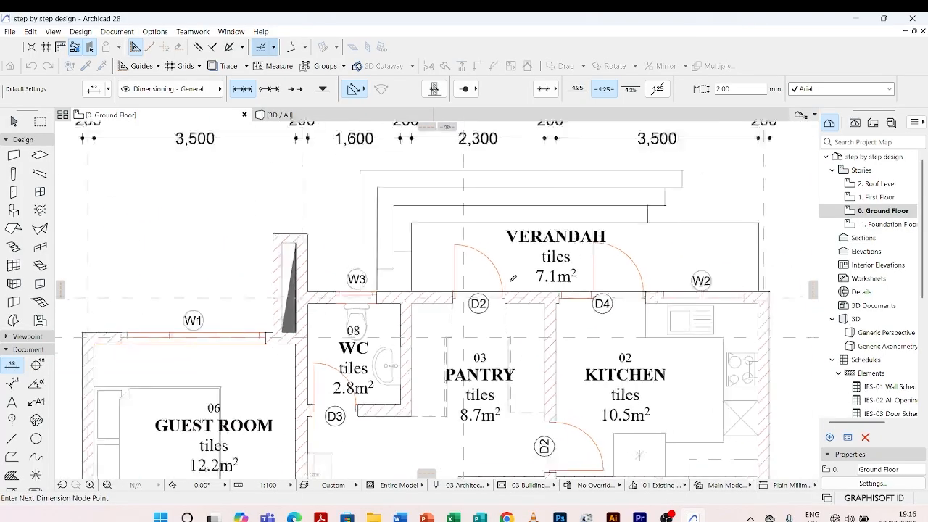
{"action": "scroll", "coordinate": [589, 302], "scroll_direction": "up", "scroll_amount": 2}
Add opening chain nodes at both edges of the kitchen door D4 and the kitchen window W2
{"action": "scroll", "coordinate": [589, 302], "scroll_direction": "up", "scroll_amount": 1}
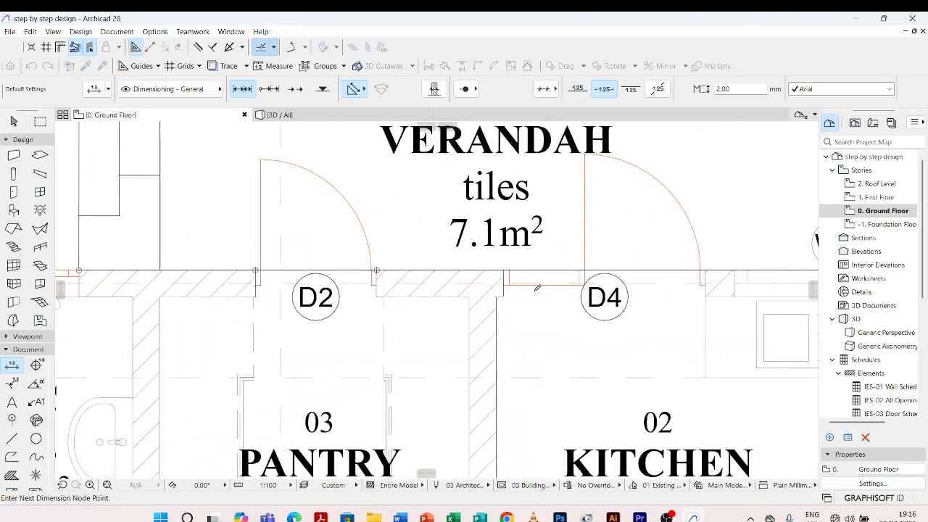
{"action": "left_click", "coordinate": [505, 269]}
{"action": "left_click", "coordinate": [706, 270]}
{"action": "scroll", "coordinate": [607, 274], "scroll_direction": "down", "scroll_amount": 5}
{"action": "scroll", "coordinate": [697, 268], "scroll_direction": "up", "scroll_amount": 6}
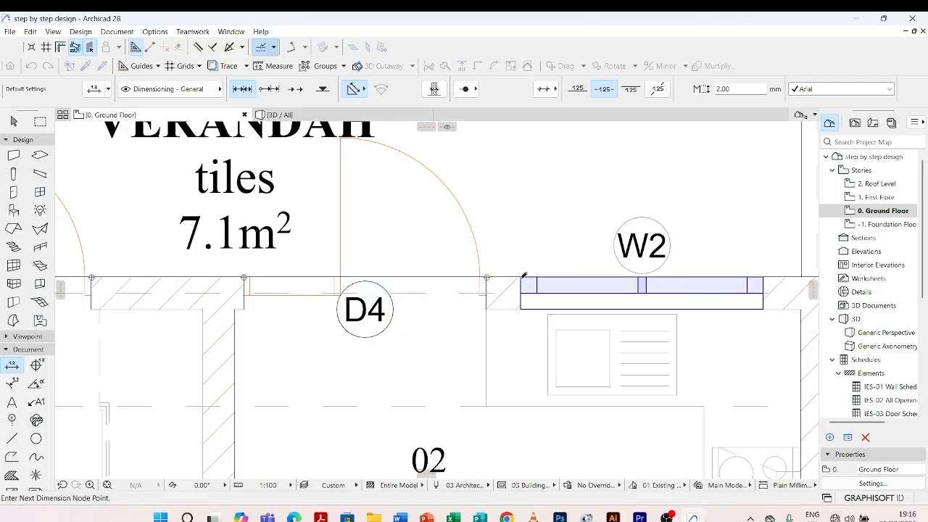
{"action": "left_click", "coordinate": [521, 278]}
{"action": "left_click", "coordinate": [763, 278]}
Finish the opening chain at the outer face of the kitchen's east wall and place its dimension line north of the wall chain
{"action": "scroll", "coordinate": [763, 277], "scroll_direction": "down", "scroll_amount": 4}
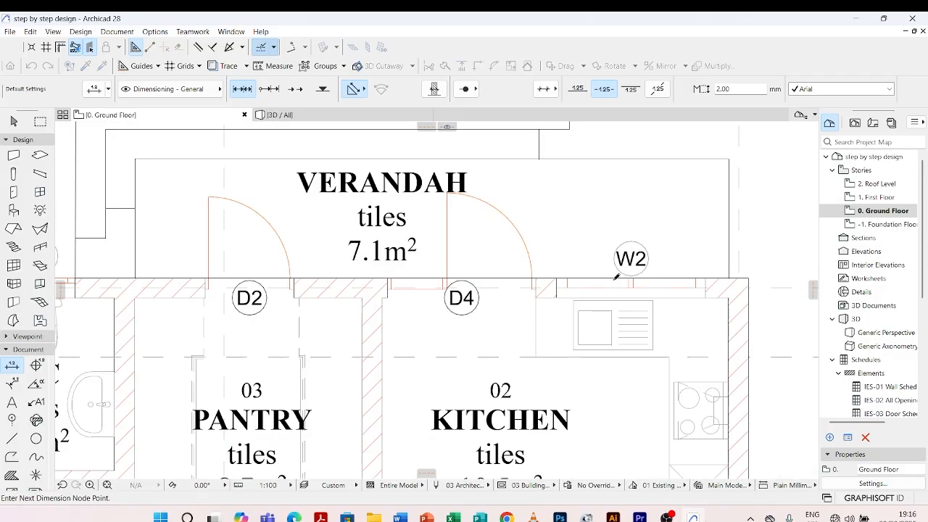
{"action": "scroll", "coordinate": [701, 304], "scroll_direction": "up", "scroll_amount": 6}
{"action": "left_click", "coordinate": [702, 305]}
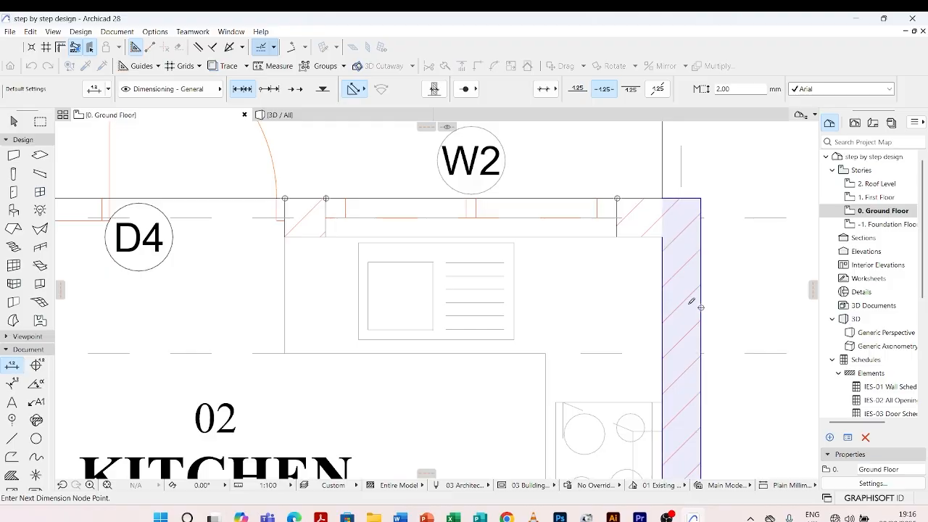
{"action": "scroll", "coordinate": [700, 306], "scroll_direction": "down", "scroll_amount": 8}
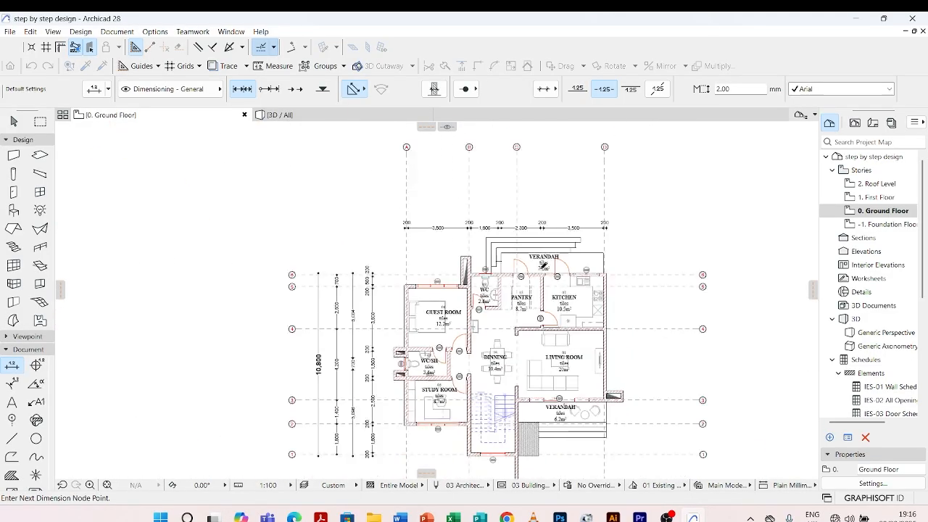
{"action": "scroll", "coordinate": [468, 200], "scroll_direction": "up", "scroll_amount": 2}
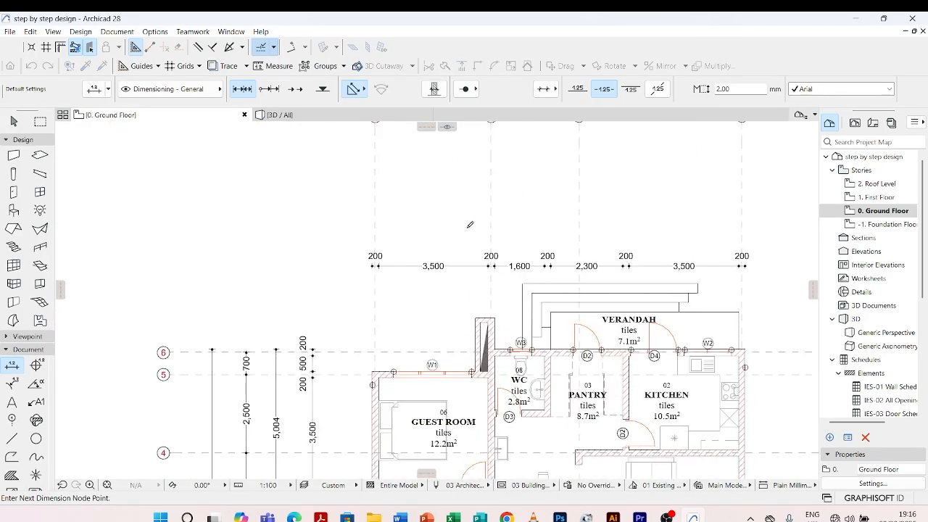
{"action": "double_click", "coordinate": [470, 224]}
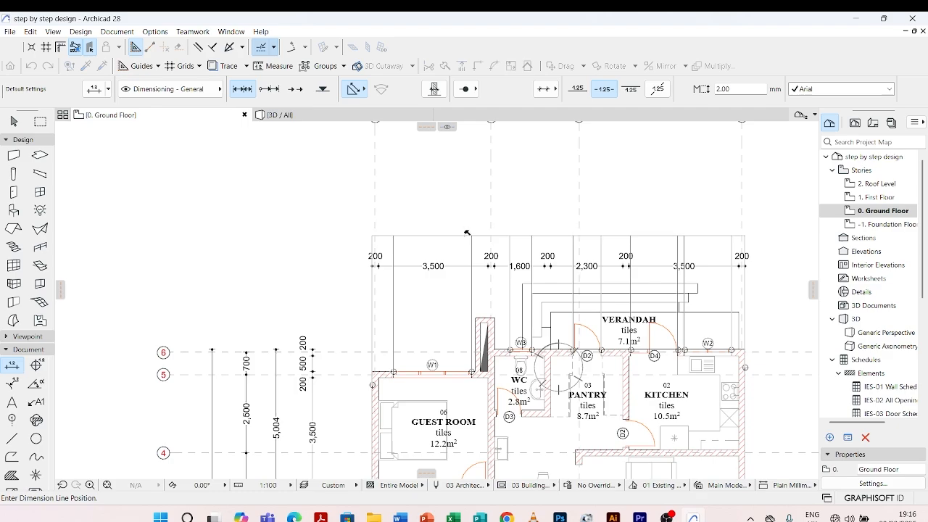
{"action": "left_click", "coordinate": [466, 232]}
{"action": "scroll", "coordinate": [467, 232], "scroll_direction": "down", "scroll_amount": 2}
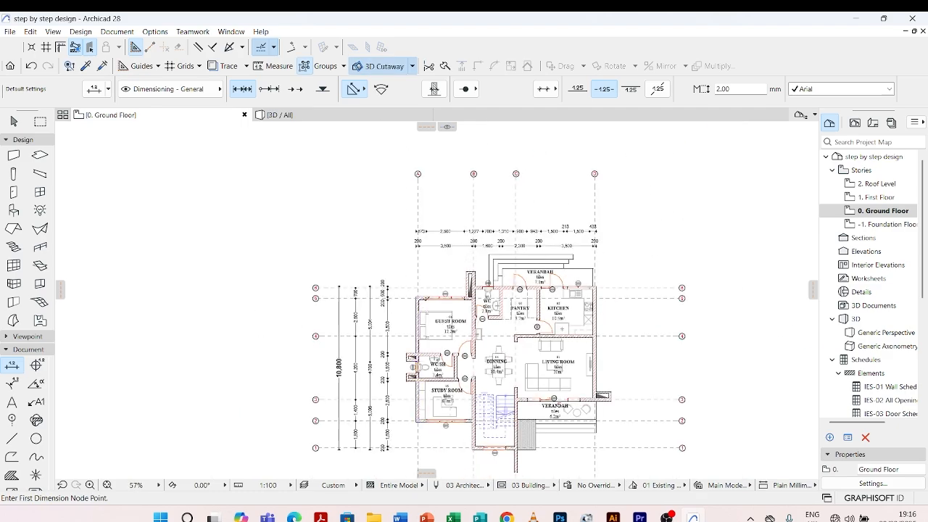
Start the northern grid dimension chain with nodes on grid lines A and B
{"action": "scroll", "coordinate": [427, 255], "scroll_direction": "up", "scroll_amount": 4}
{"action": "scroll", "coordinate": [392, 391], "scroll_direction": "up", "scroll_amount": 1}
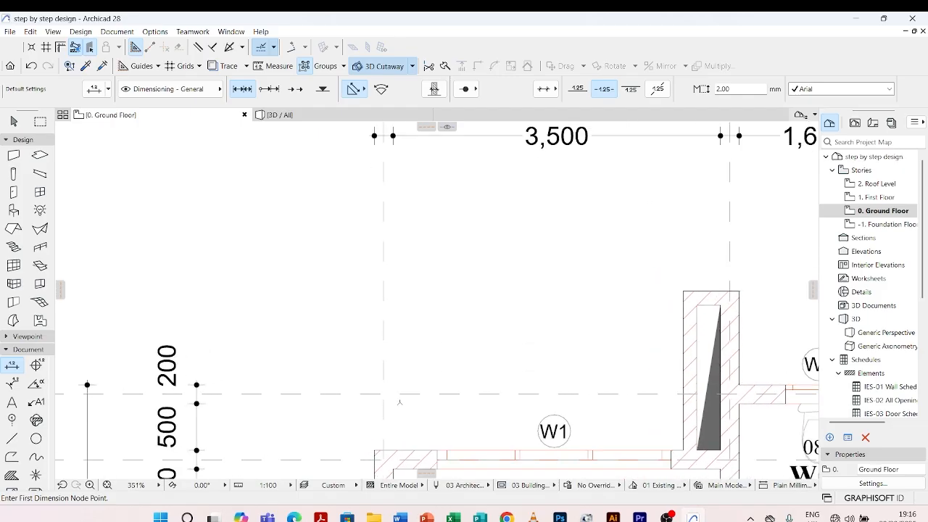
{"action": "left_click", "coordinate": [383, 394]}
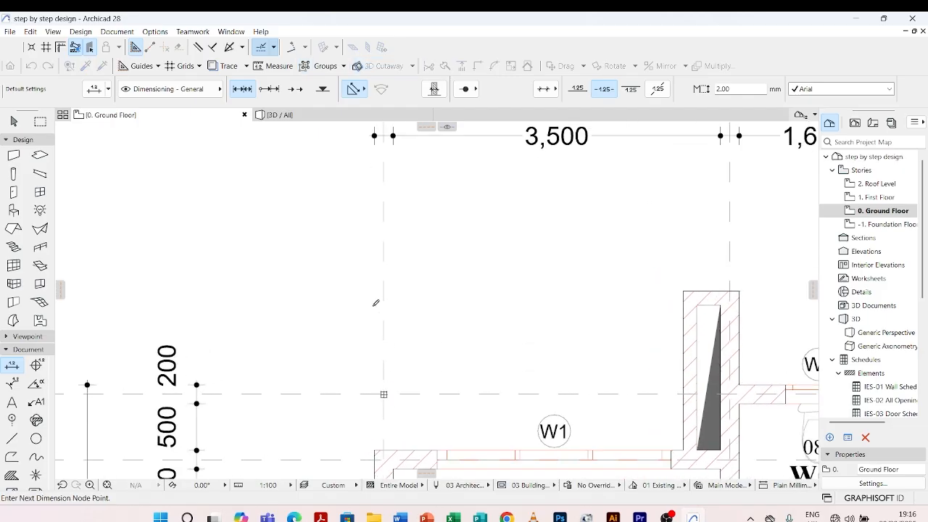
{"action": "scroll", "coordinate": [376, 303], "scroll_direction": "down", "scroll_amount": 2}
{"action": "scroll", "coordinate": [523, 320], "scroll_direction": "up", "scroll_amount": 4}
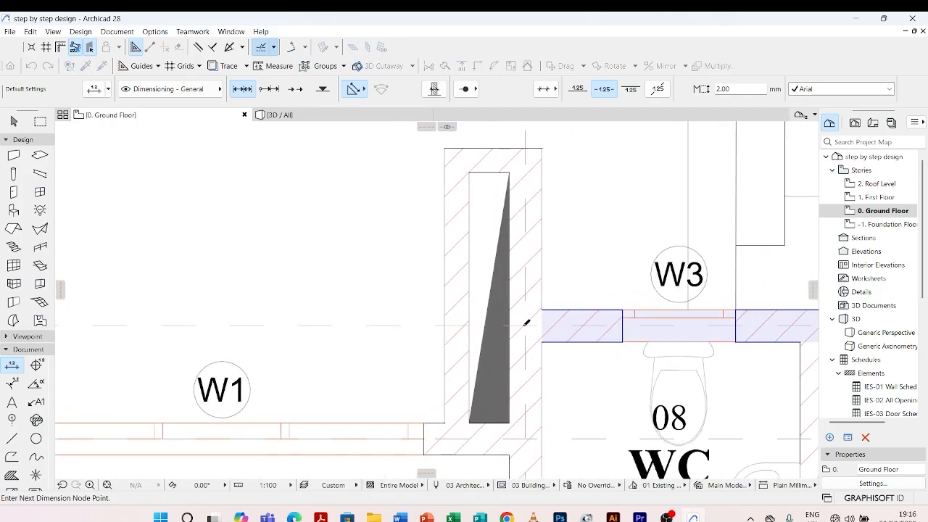
{"action": "scroll", "coordinate": [497, 317], "scroll_direction": "down", "scroll_amount": 5}
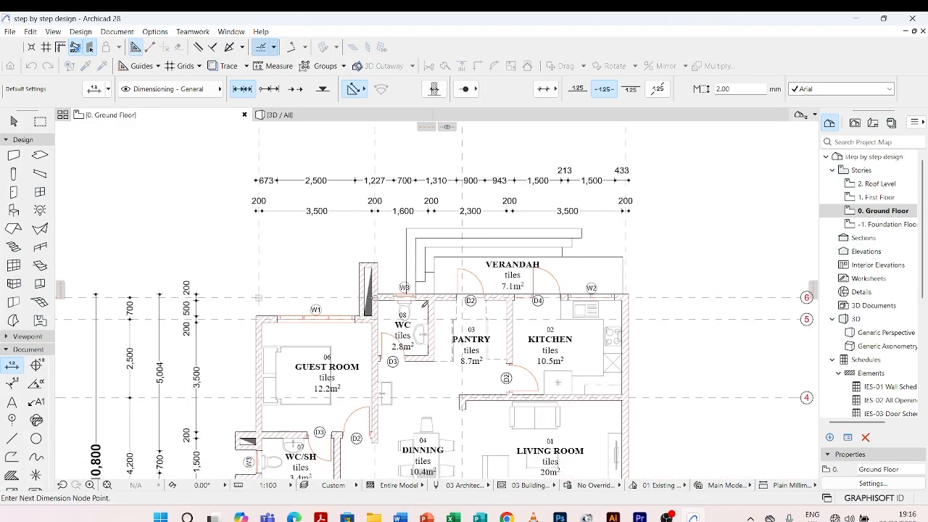
Add grid chain nodes on grid lines C and D and place the dimension line north of the opening chain
{"action": "scroll", "coordinate": [424, 304], "scroll_direction": "up", "scroll_amount": 1}
{"action": "scroll", "coordinate": [423, 304], "scroll_direction": "up", "scroll_amount": 3}
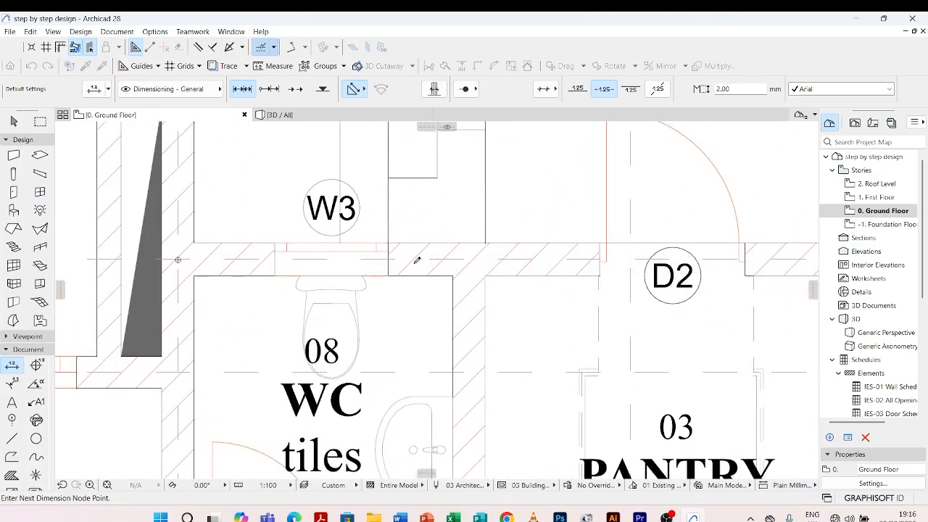
{"action": "scroll", "coordinate": [412, 265], "scroll_direction": "down", "scroll_amount": 3}
{"action": "scroll", "coordinate": [415, 267], "scroll_direction": "up", "scroll_amount": 4}
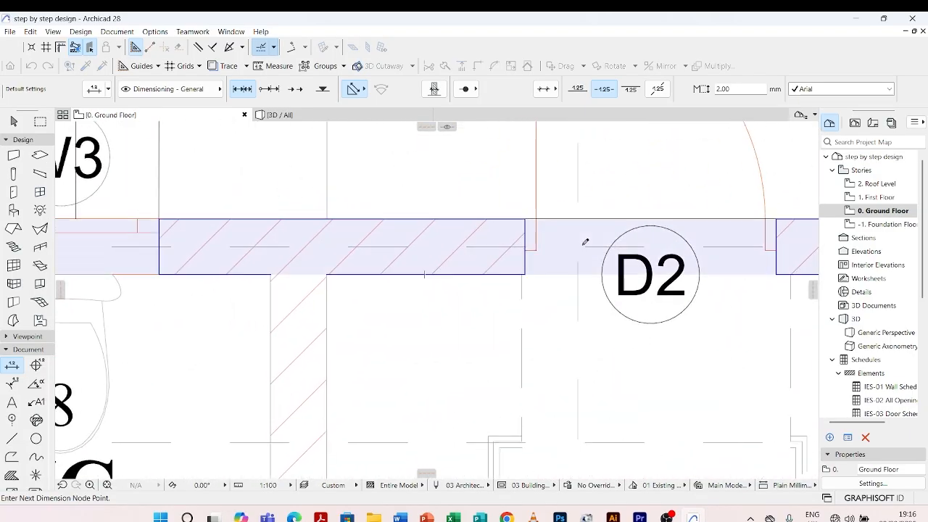
{"action": "scroll", "coordinate": [578, 244], "scroll_direction": "down", "scroll_amount": 5}
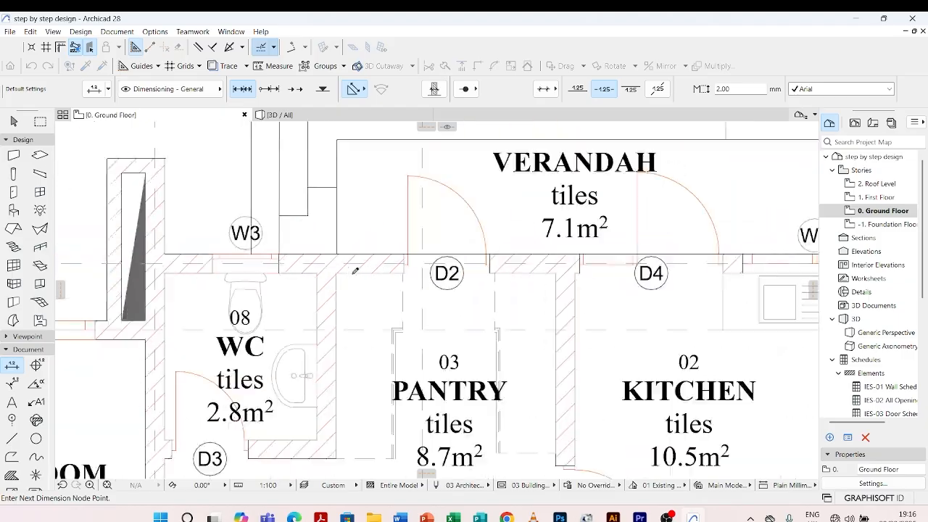
{"action": "scroll", "coordinate": [616, 261], "scroll_direction": "up", "scroll_amount": 5}
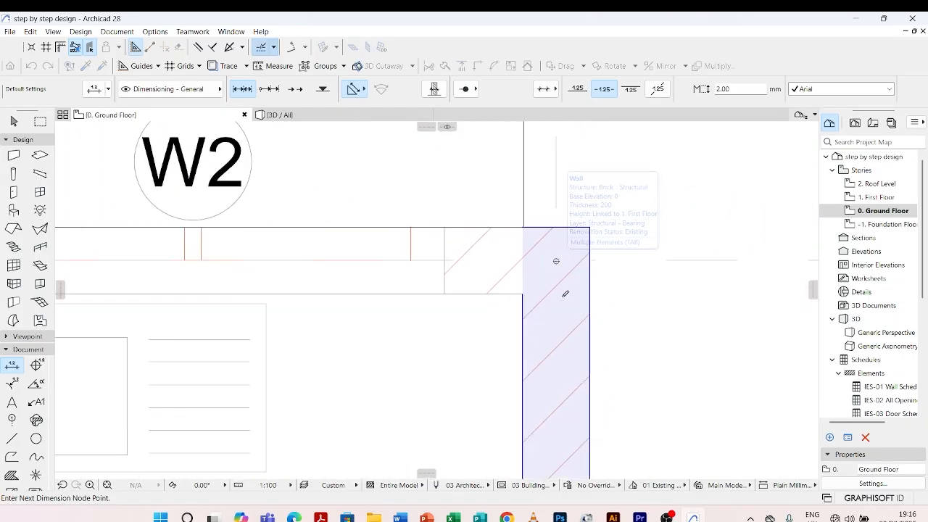
{"action": "scroll", "coordinate": [526, 310], "scroll_direction": "down", "scroll_amount": 10}
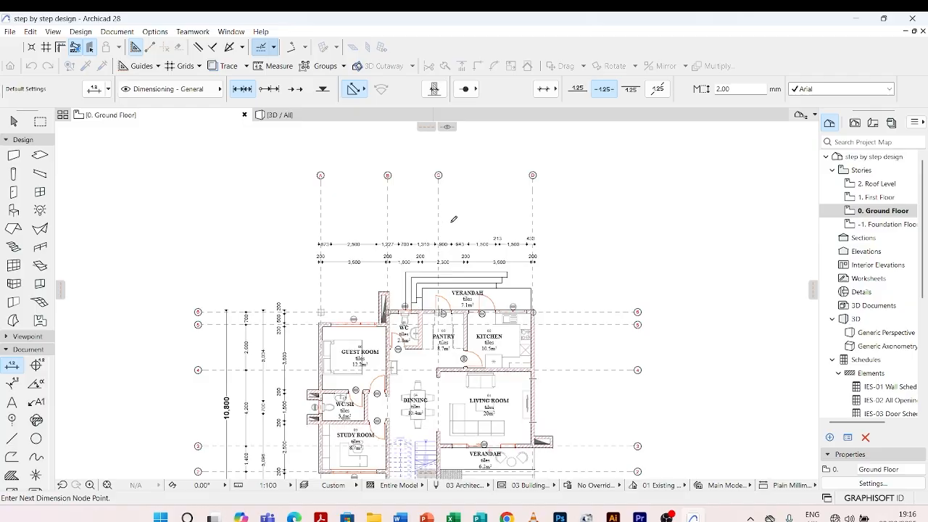
{"action": "double_click", "coordinate": [452, 221]}
{"action": "left_click", "coordinate": [451, 226]}
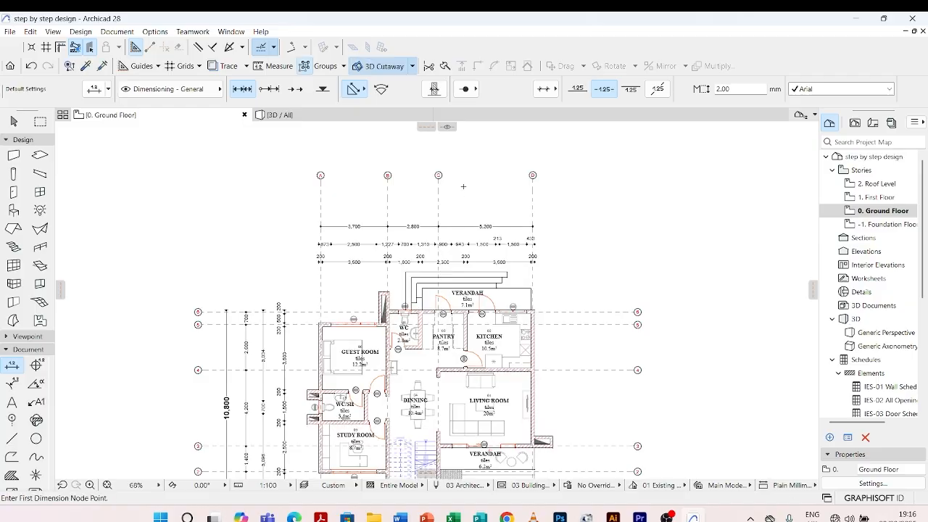
Pick up the 3 mm text dimension settings from the overall dimension west of the plan
{"action": "scroll", "coordinate": [421, 264], "scroll_direction": "down", "scroll_amount": 5}
{"action": "scroll", "coordinate": [376, 372], "scroll_direction": "up", "scroll_amount": 3}
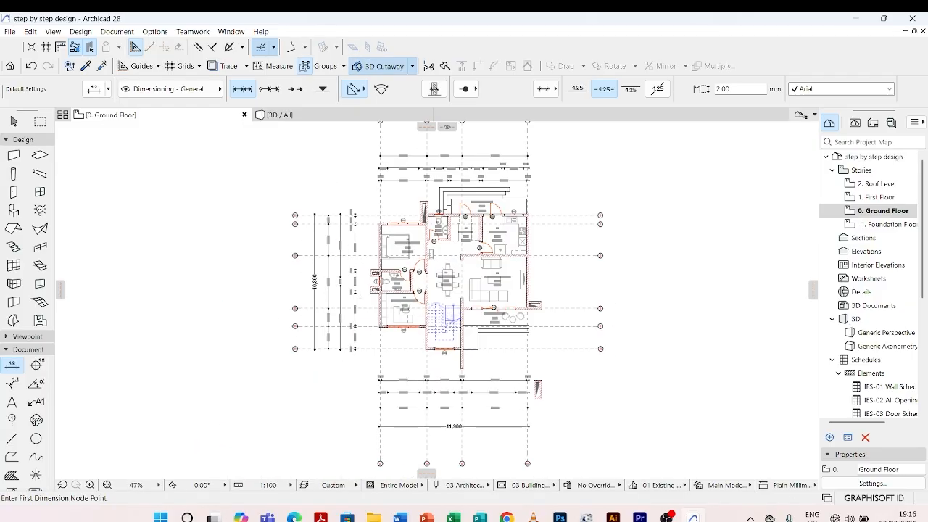
{"action": "scroll", "coordinate": [356, 298], "scroll_direction": "up", "scroll_amount": 4}
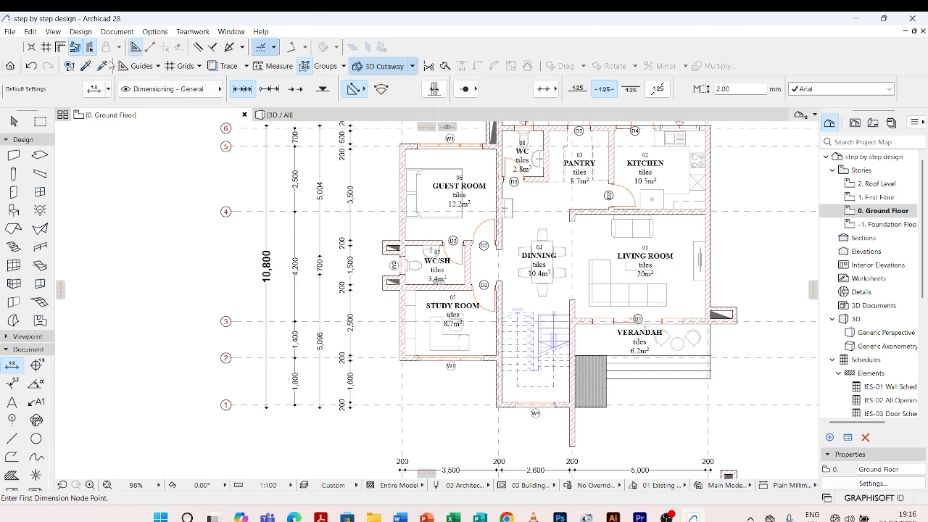
{"action": "key", "text": "alt"}
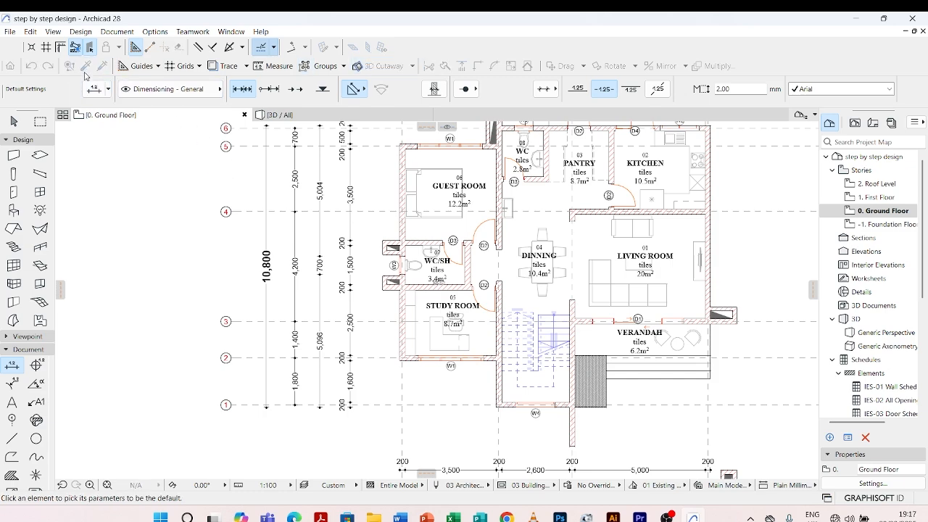
{"action": "left_click", "coordinate": [270, 180], "text": "alt"}
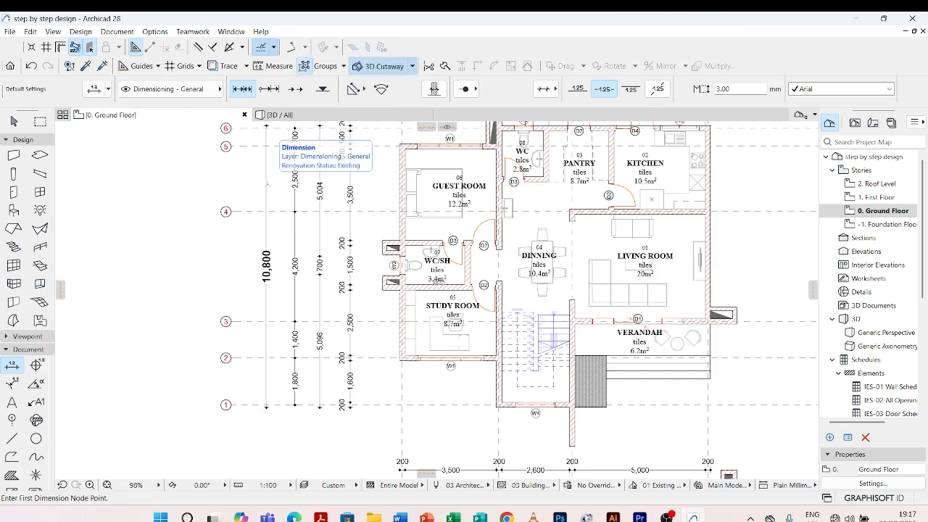
Dimension the overall width between the outer faces of the guest room's west wall and kitchen's east wall, placing it north of the grid chain
{"action": "scroll", "coordinate": [377, 373], "scroll_direction": "down", "scroll_amount": 3}
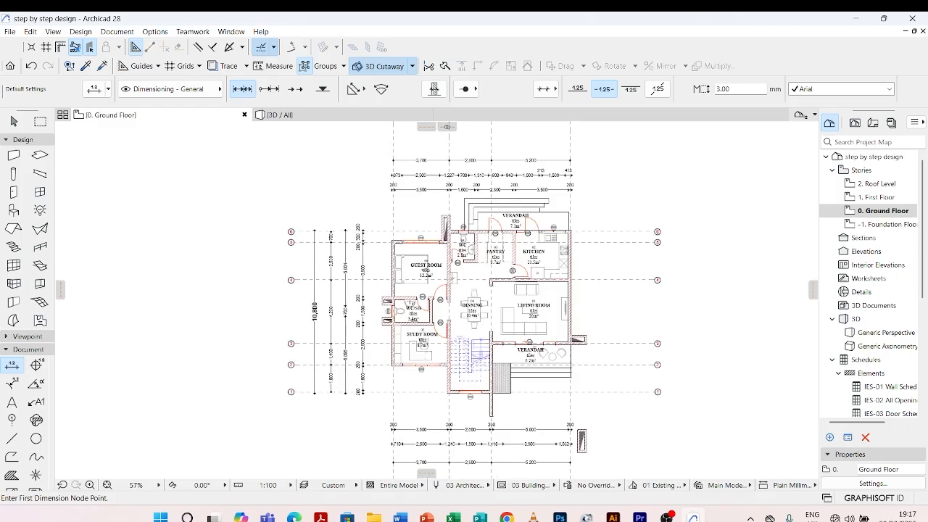
{"action": "scroll", "coordinate": [396, 272], "scroll_direction": "up", "scroll_amount": 6}
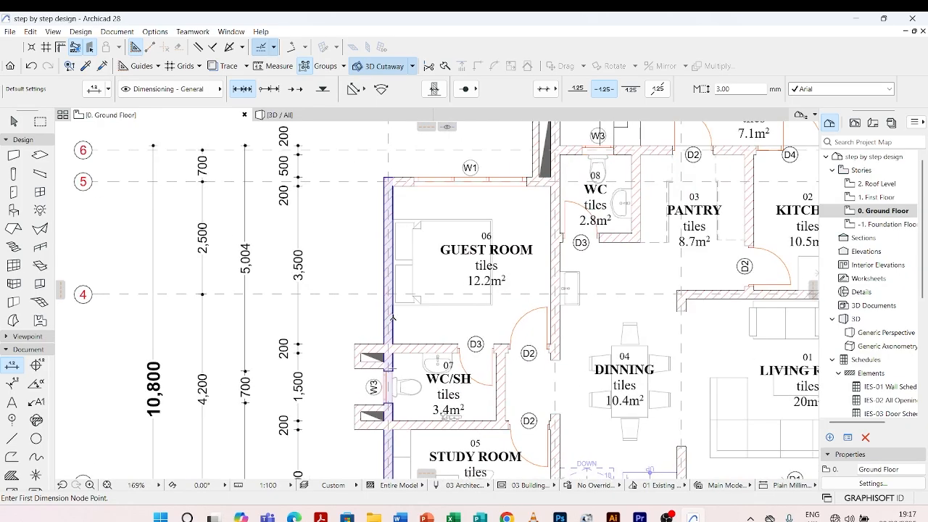
{"action": "left_click", "coordinate": [393, 317]}
{"action": "scroll", "coordinate": [392, 317], "scroll_direction": "down", "scroll_amount": 5}
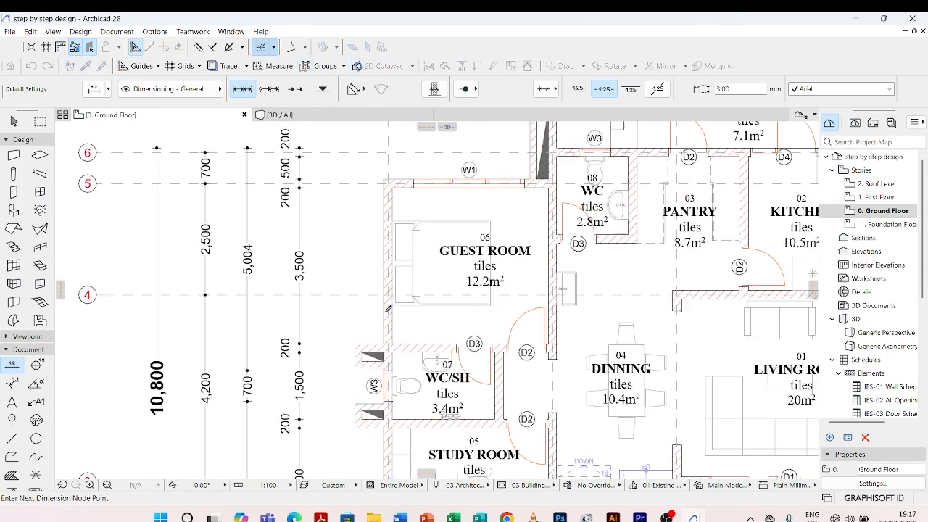
{"action": "scroll", "coordinate": [609, 319], "scroll_direction": "up", "scroll_amount": 5}
{"action": "left_click", "coordinate": [603, 325]}
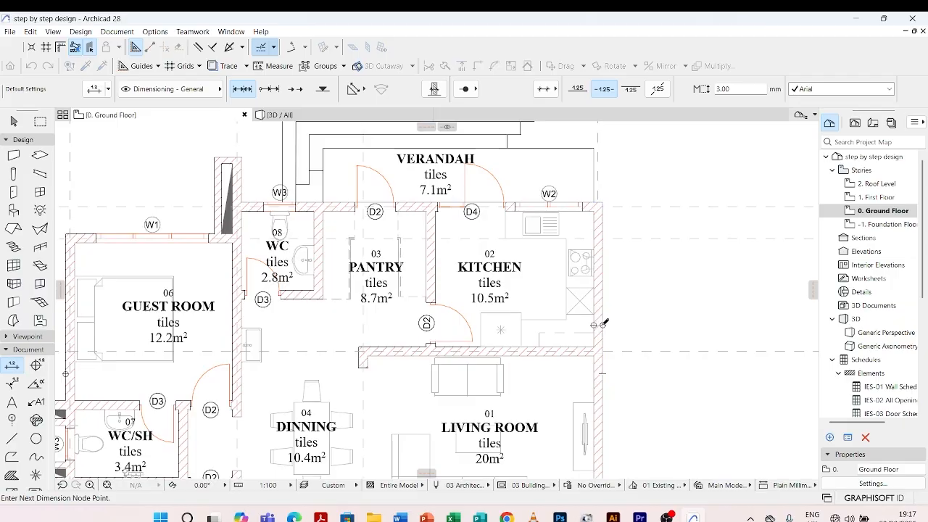
{"action": "scroll", "coordinate": [596, 325], "scroll_direction": "down", "scroll_amount": 4}
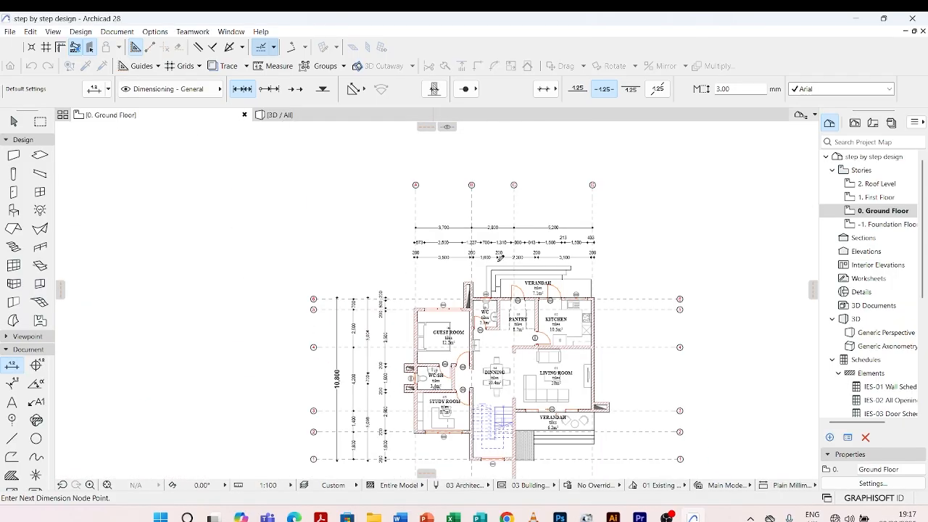
{"action": "double_click", "coordinate": [459, 270]}
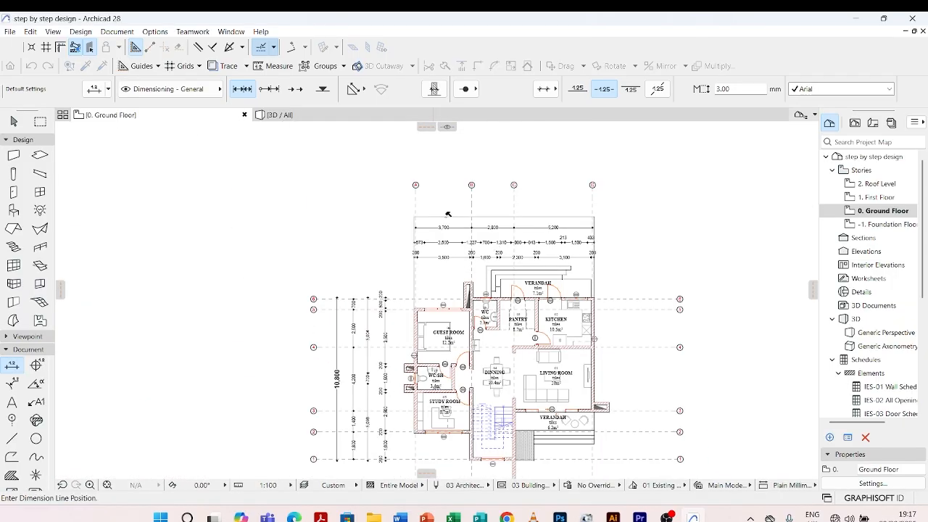
{"action": "left_click", "coordinate": [448, 215]}
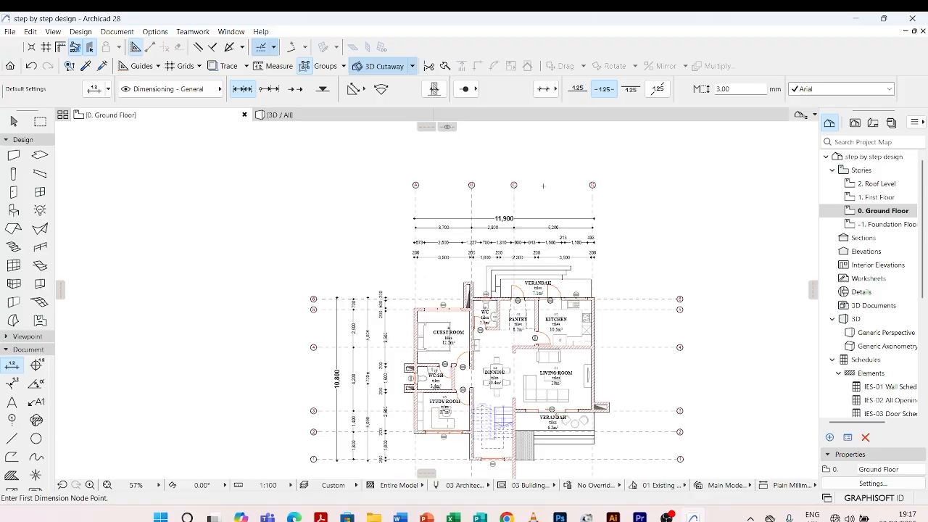
Pick up the 2 mm text dimension settings from the northern wall chain
{"action": "scroll", "coordinate": [425, 269], "scroll_direction": "down", "scroll_amount": 3}
{"action": "scroll", "coordinate": [514, 387], "scroll_direction": "up", "scroll_amount": 4}
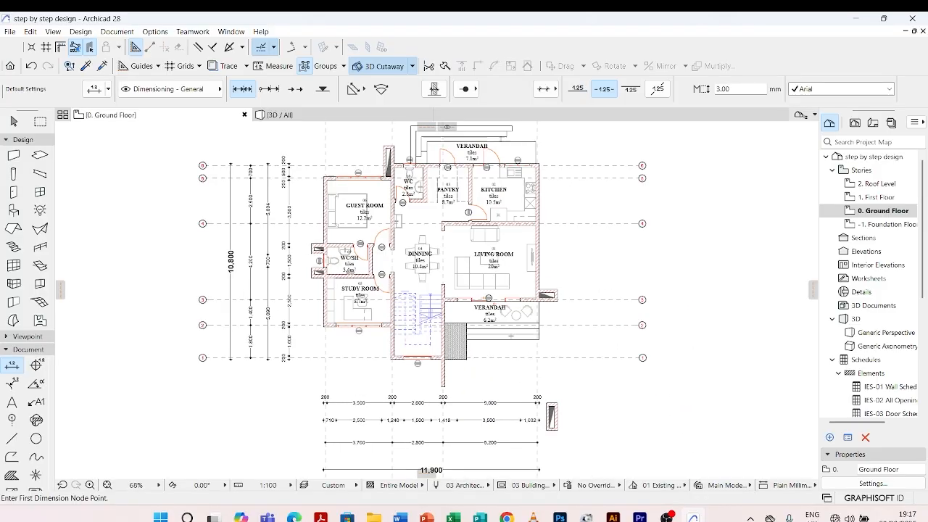
{"action": "scroll", "coordinate": [454, 354], "scroll_direction": "down", "scroll_amount": 3}
{"action": "scroll", "coordinate": [510, 244], "scroll_direction": "up", "scroll_amount": 3}
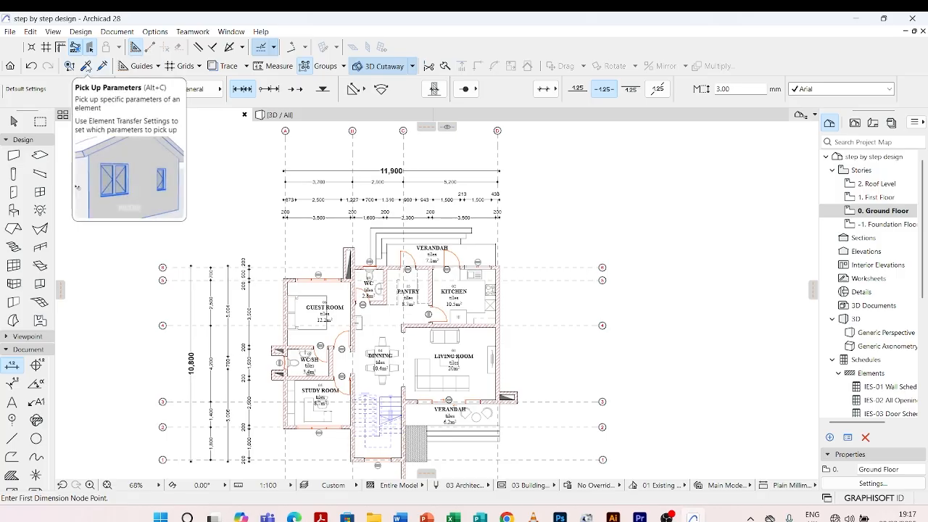
{"action": "left_click", "coordinate": [76, 47]}
{"action": "scroll", "coordinate": [441, 221], "scroll_direction": "up", "scroll_amount": 2}
{"action": "scroll", "coordinate": [443, 219], "scroll_direction": "up", "scroll_amount": 2}
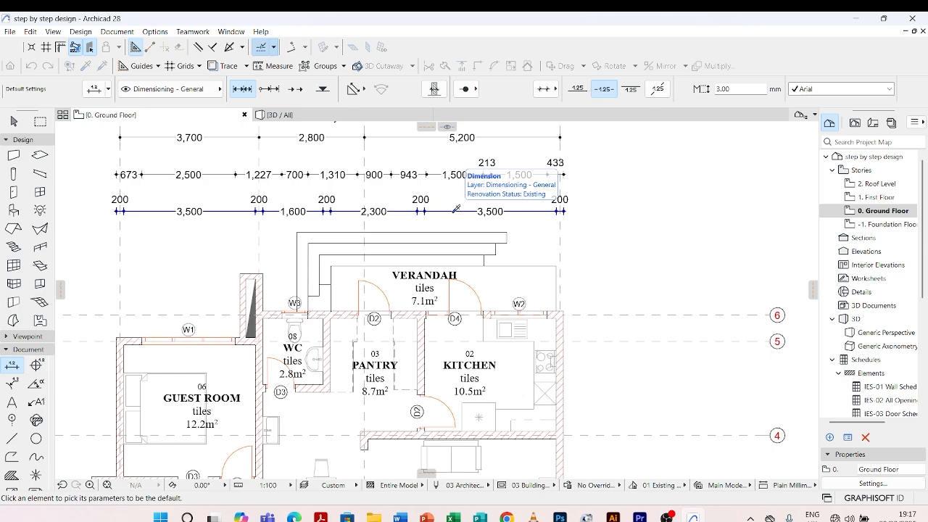
{"action": "left_click", "coordinate": [456, 208]}
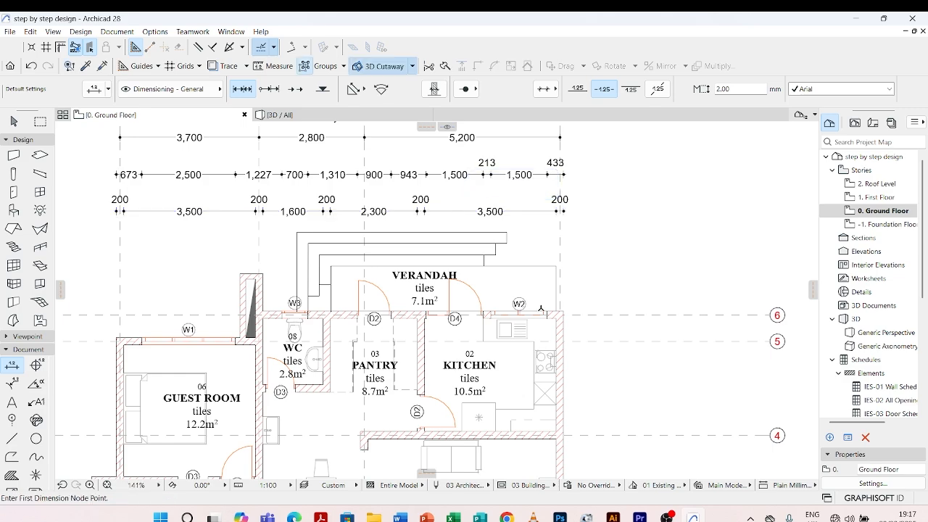
Start the eastern wall dimension chain on the kitchen's north wall and the wall between the kitchen and living room
{"action": "scroll", "coordinate": [557, 324], "scroll_direction": "up", "scroll_amount": 5}
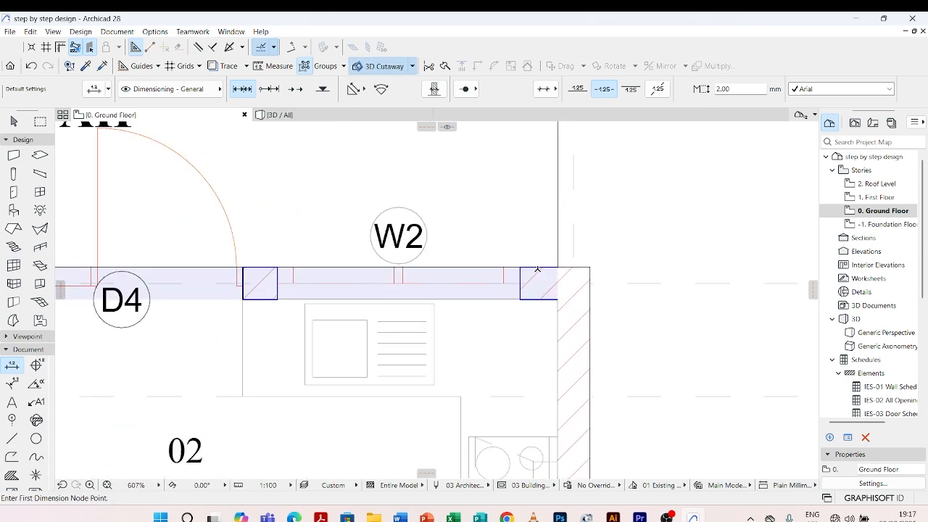
{"action": "left_click", "coordinate": [537, 268]}
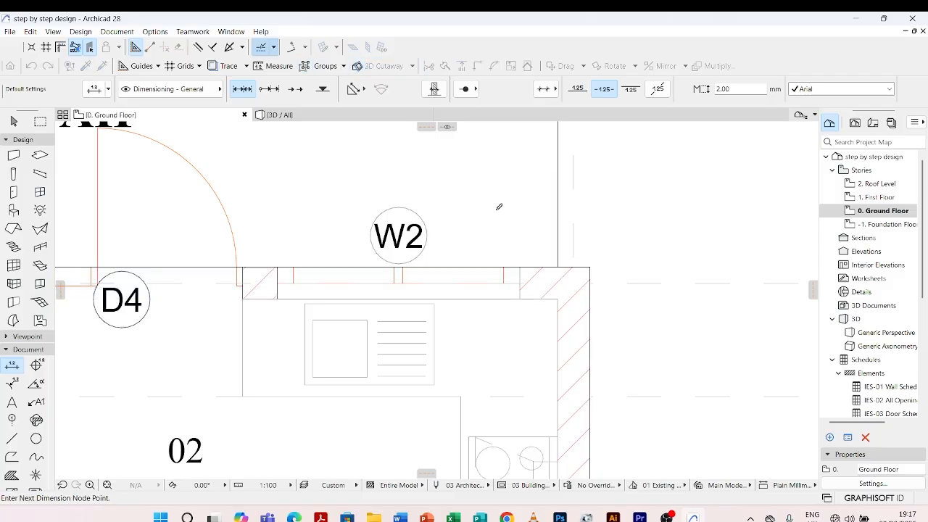
{"action": "scroll", "coordinate": [497, 205], "scroll_direction": "down", "scroll_amount": 5}
{"action": "scroll", "coordinate": [509, 301], "scroll_direction": "up", "scroll_amount": 5}
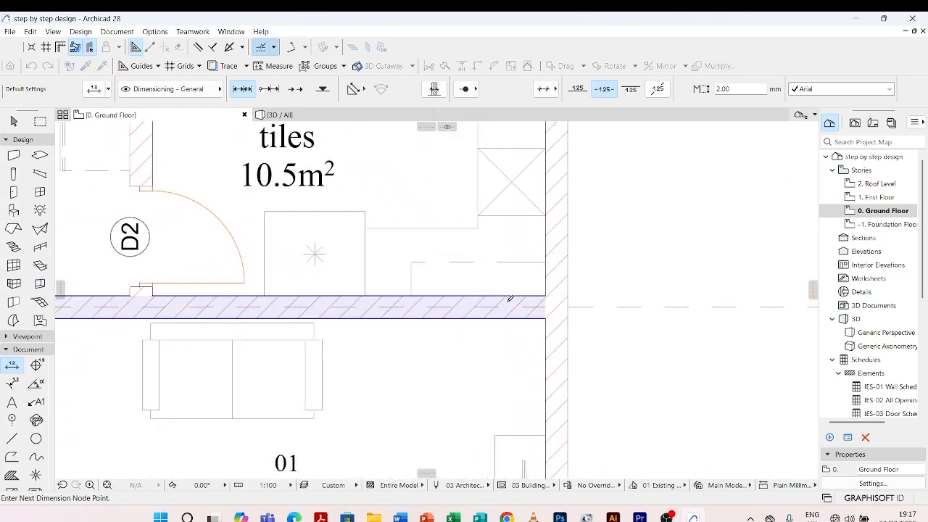
Add the living room's south wall and the stairwell's south wall to the chain and place its dimension line east of the plan
{"action": "scroll", "coordinate": [510, 301], "scroll_direction": "down", "scroll_amount": 6}
{"action": "scroll", "coordinate": [516, 290], "scroll_direction": "up", "scroll_amount": 3}
{"action": "scroll", "coordinate": [515, 289], "scroll_direction": "up", "scroll_amount": 4}
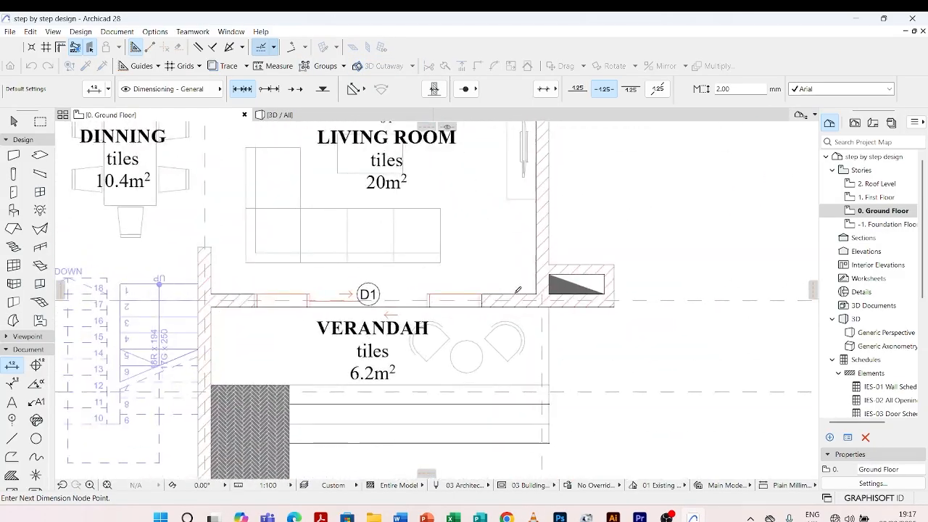
{"action": "scroll", "coordinate": [503, 217], "scroll_direction": "down", "scroll_amount": 5}
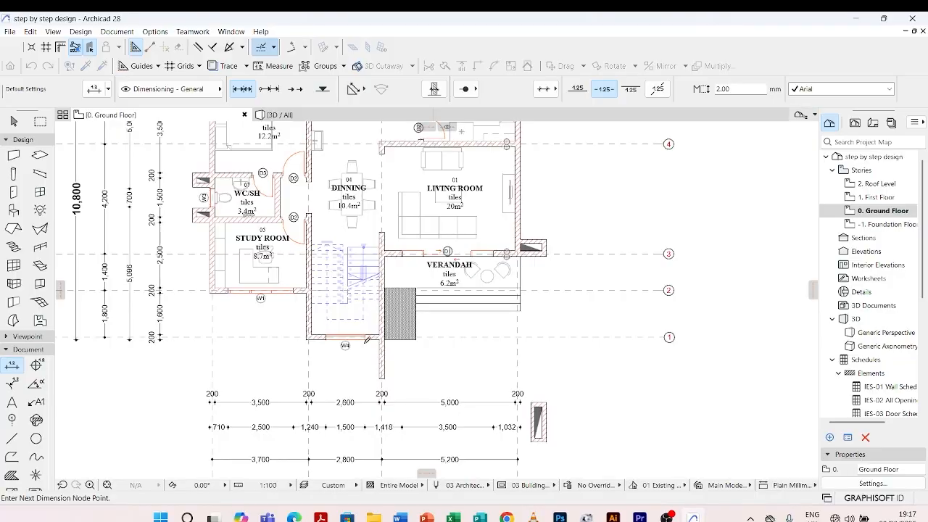
{"action": "scroll", "coordinate": [366, 340], "scroll_direction": "up", "scroll_amount": 4}
{"action": "scroll", "coordinate": [394, 318], "scroll_direction": "down", "scroll_amount": 6}
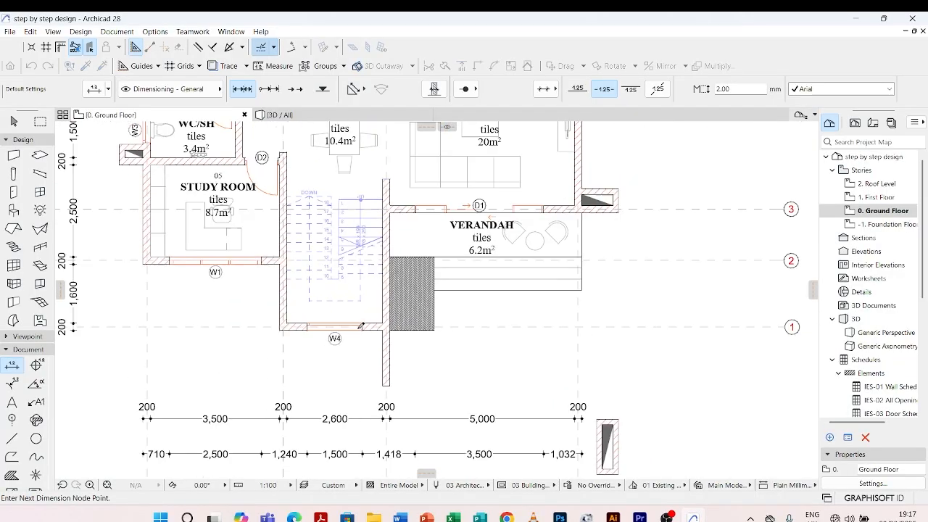
{"action": "scroll", "coordinate": [451, 290], "scroll_direction": "up", "scroll_amount": 2}
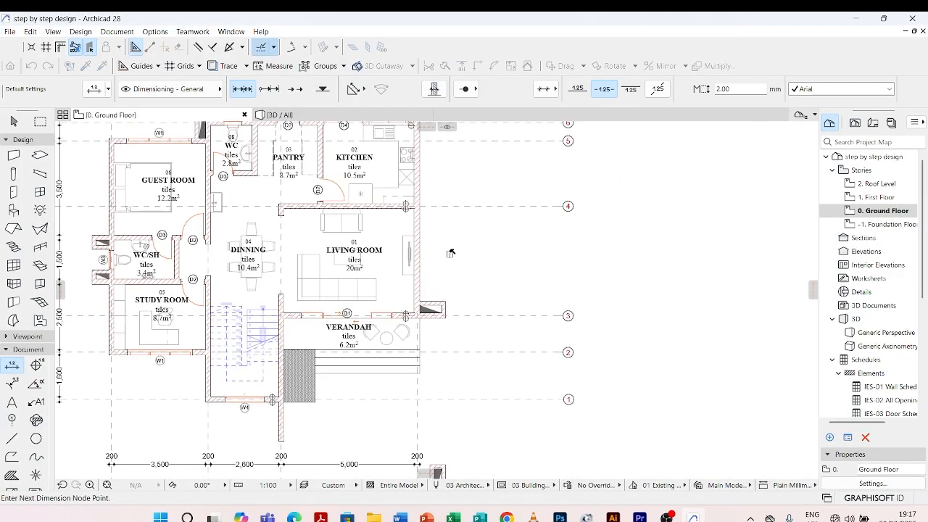
{"action": "double_click", "coordinate": [451, 253]}
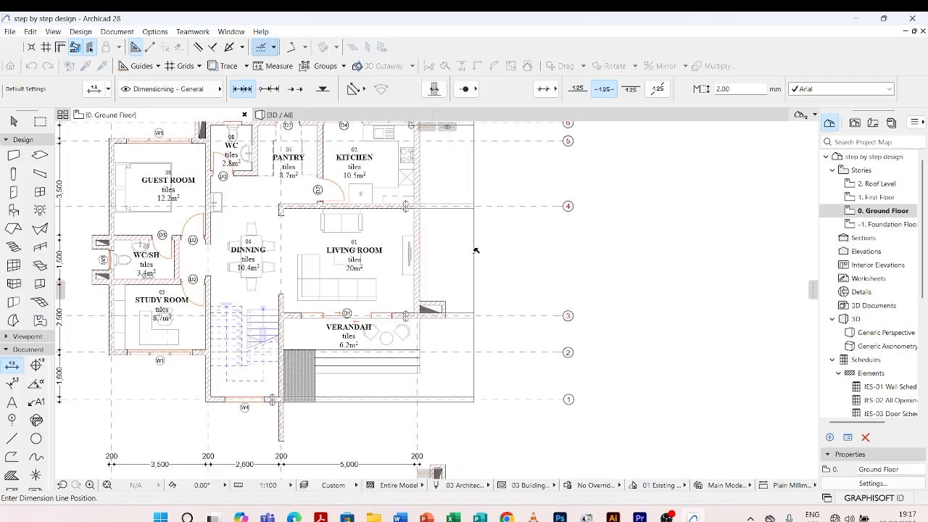
{"action": "left_click", "coordinate": [481, 245]}
{"action": "scroll", "coordinate": [411, 305], "scroll_direction": "down", "scroll_amount": 2}
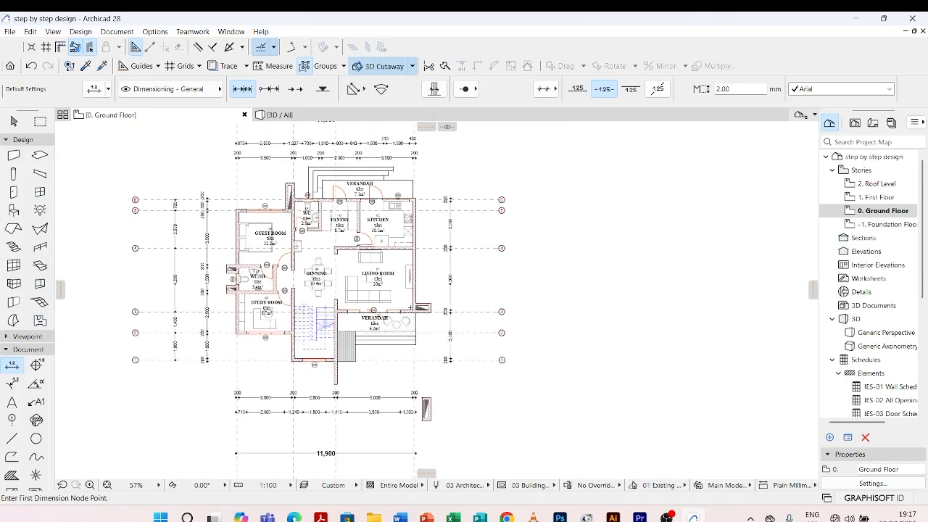
{"action": "scroll", "coordinate": [406, 197], "scroll_direction": "up", "scroll_amount": 2}
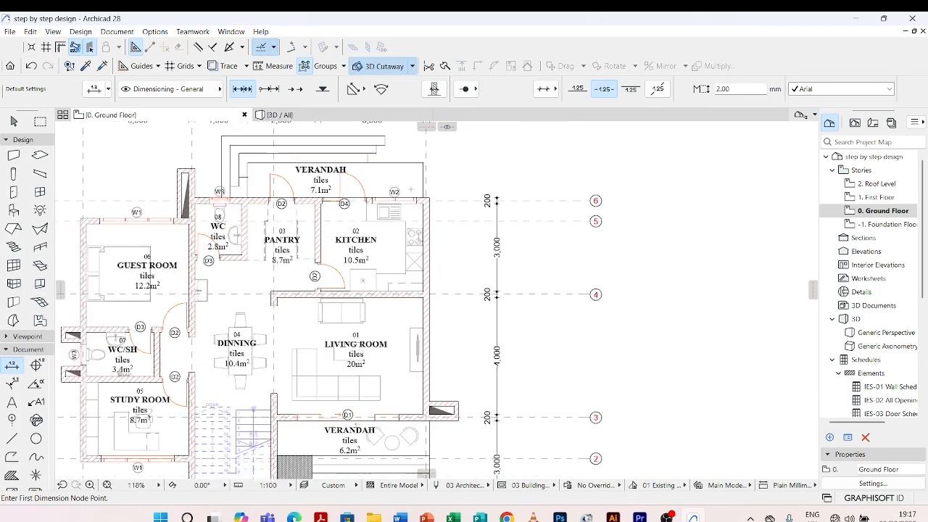
{"action": "scroll", "coordinate": [411, 190], "scroll_direction": "up", "scroll_amount": 1}
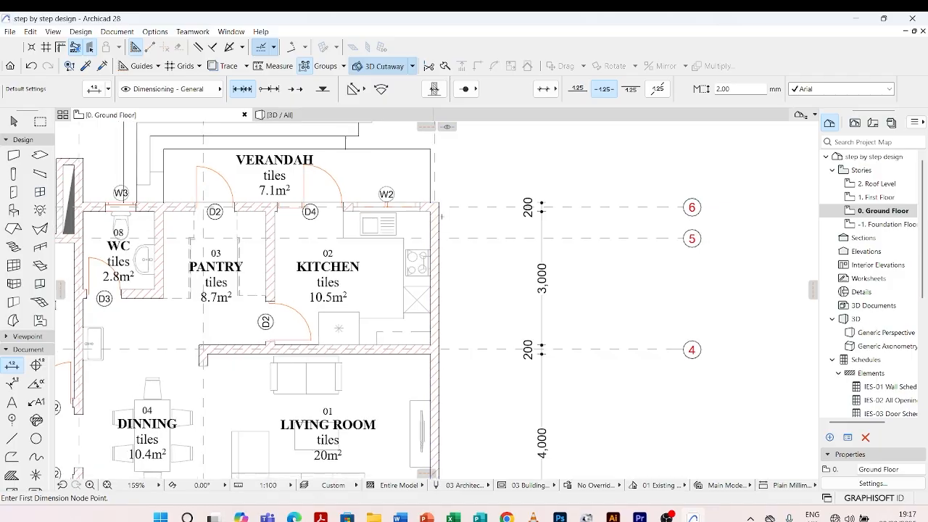
{"action": "scroll", "coordinate": [441, 215], "scroll_direction": "down", "scroll_amount": 3}
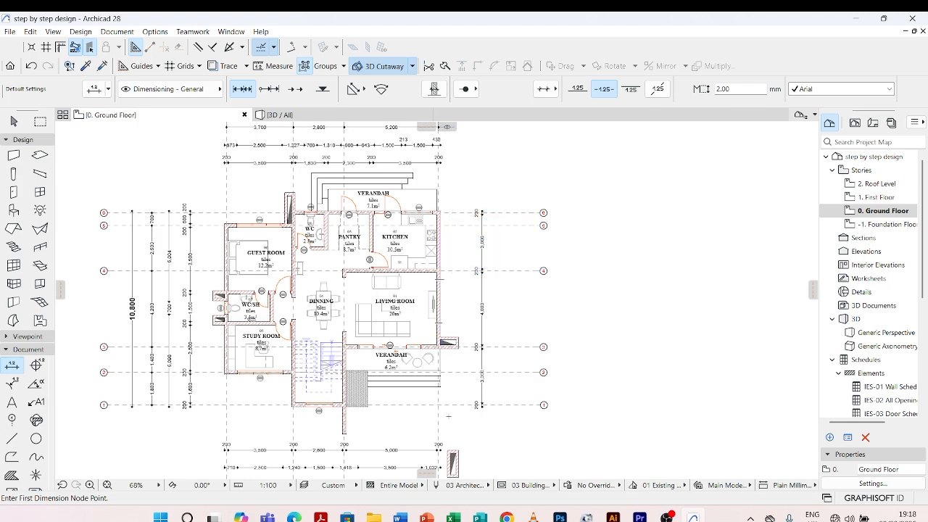
Start the eastern grid dimension chain along grid line D at its intersections with grid lines 1, 2, 3 and 4
{"action": "scroll", "coordinate": [444, 422], "scroll_direction": "up", "scroll_amount": 5}
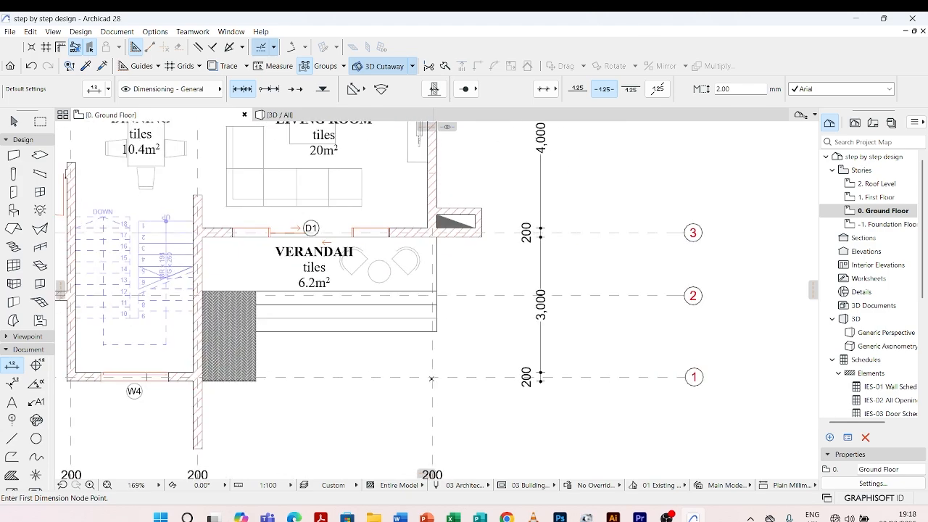
{"action": "left_click", "coordinate": [433, 377]}
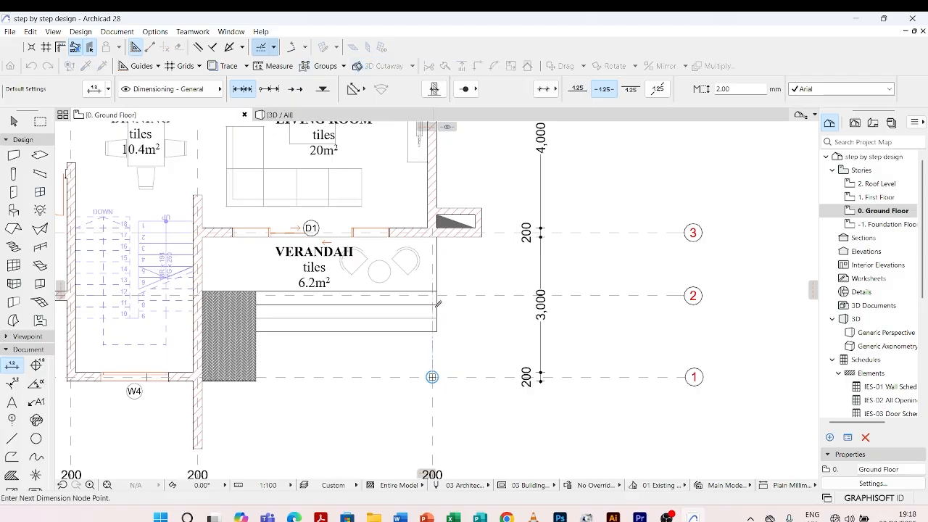
{"action": "scroll", "coordinate": [431, 374], "scroll_direction": "up", "scroll_amount": 5}
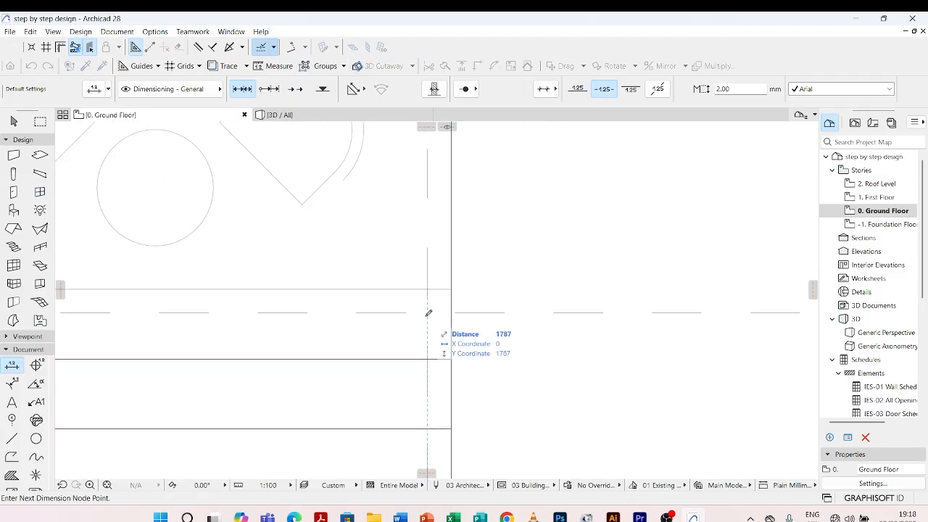
{"action": "scroll", "coordinate": [432, 311], "scroll_direction": "down", "scroll_amount": 4}
{"action": "scroll", "coordinate": [434, 219], "scroll_direction": "up", "scroll_amount": 5}
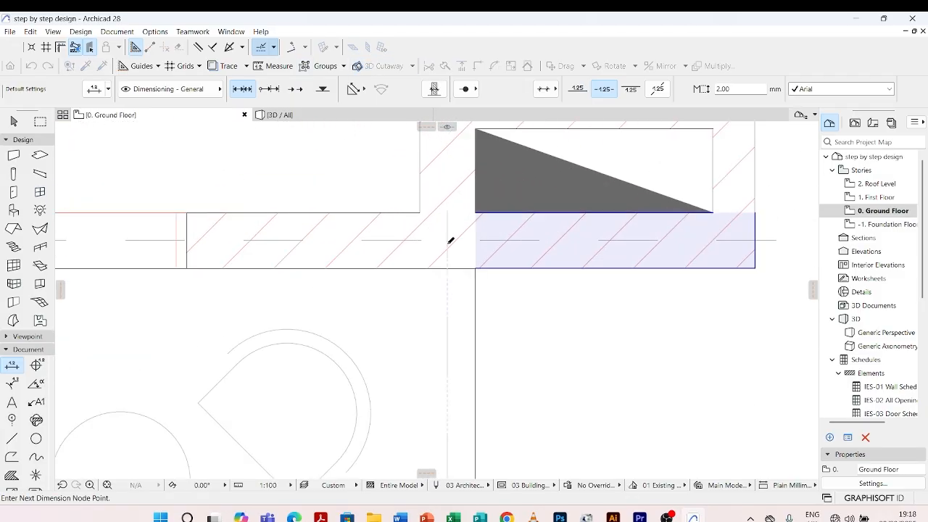
{"action": "scroll", "coordinate": [450, 236], "scroll_direction": "down", "scroll_amount": 5}
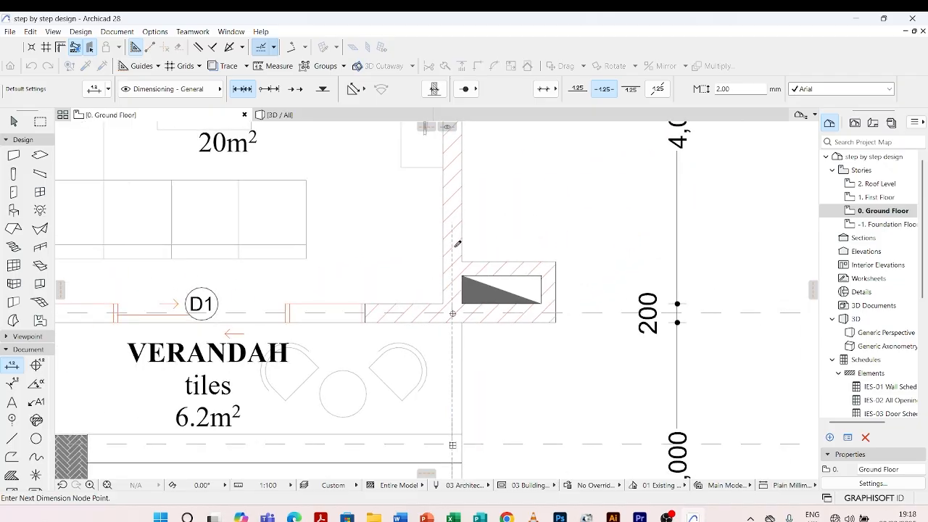
{"action": "scroll", "coordinate": [448, 239], "scroll_direction": "up", "scroll_amount": 5}
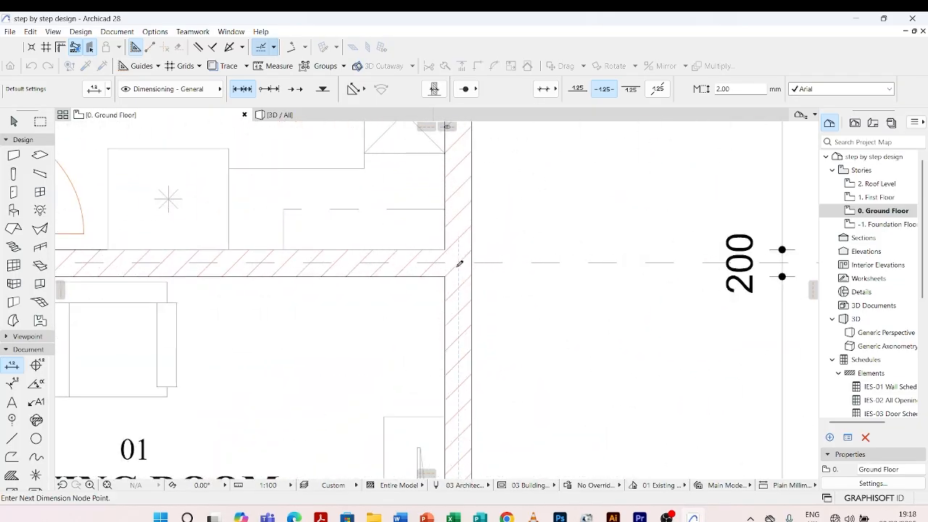
{"action": "scroll", "coordinate": [460, 258], "scroll_direction": "down", "scroll_amount": 5}
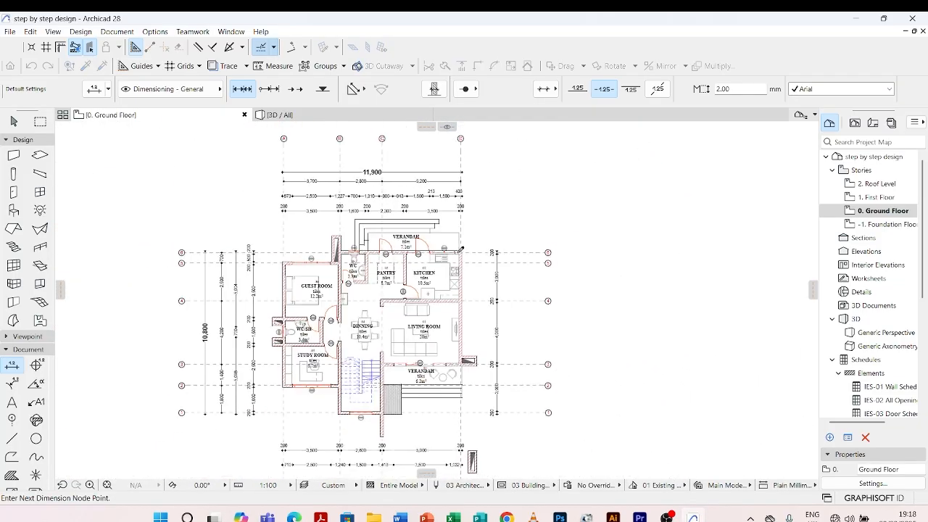
Add grid lines 5 and 6 to the chain and place its dimension line east of the eastern wall chain
{"action": "scroll", "coordinate": [472, 305], "scroll_direction": "up", "scroll_amount": 5}
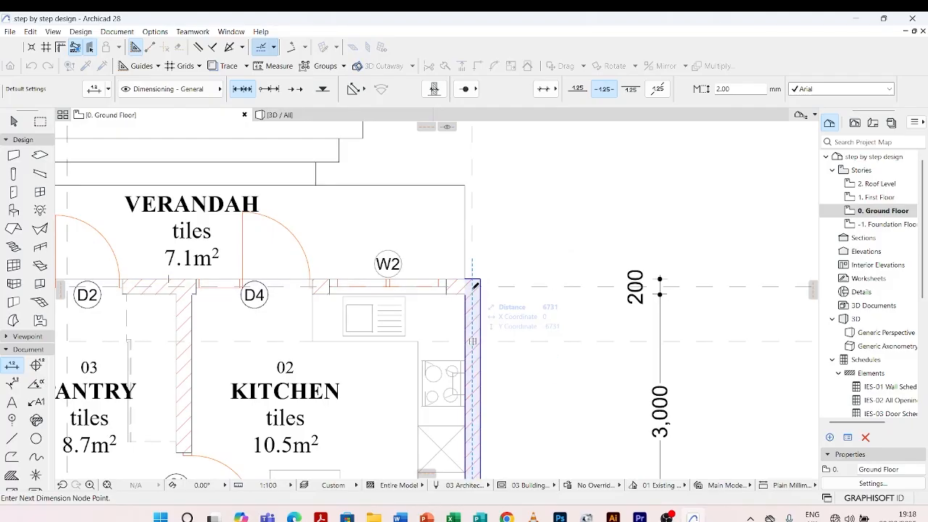
{"action": "scroll", "coordinate": [439, 232], "scroll_direction": "down", "scroll_amount": 4}
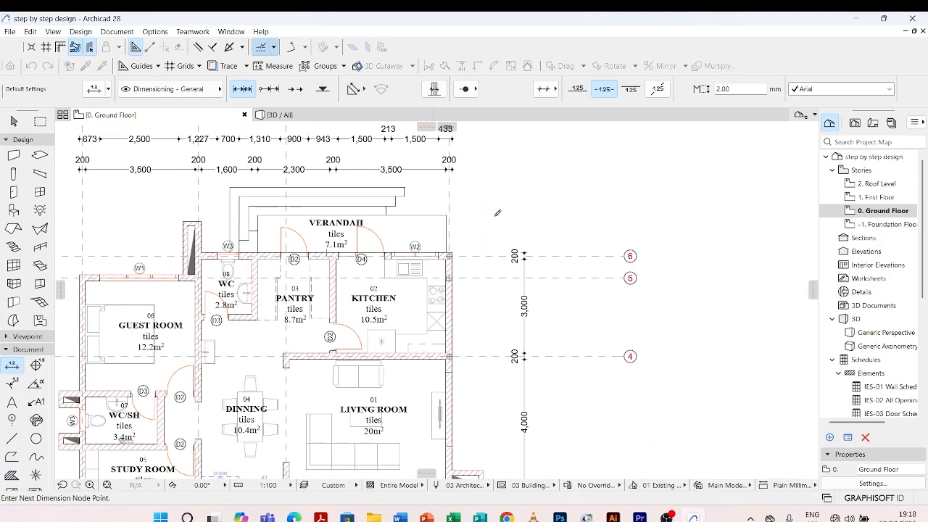
{"action": "double_click", "coordinate": [552, 317]}
{"action": "scroll", "coordinate": [552, 317], "scroll_direction": "down", "scroll_amount": 3}
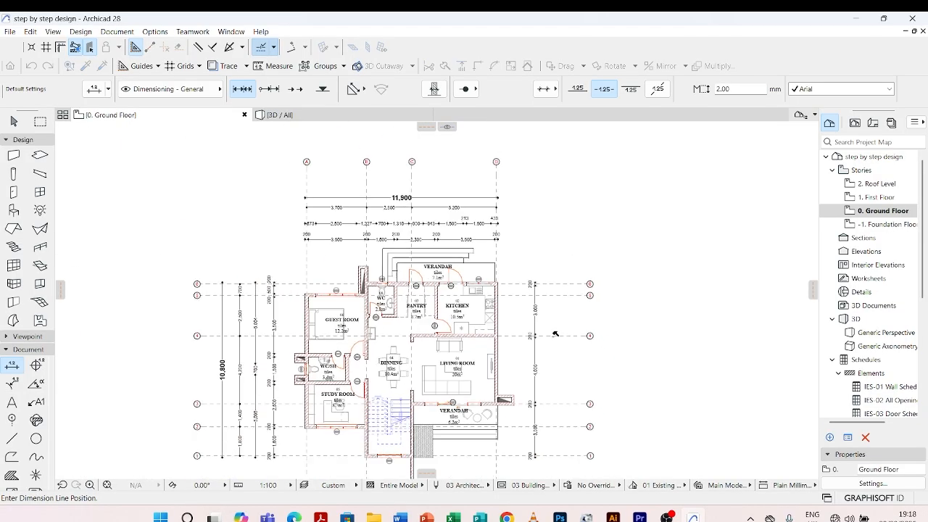
{"action": "left_click", "coordinate": [551, 387]}
{"action": "scroll", "coordinate": [415, 237], "scroll_direction": "down", "scroll_amount": 3}
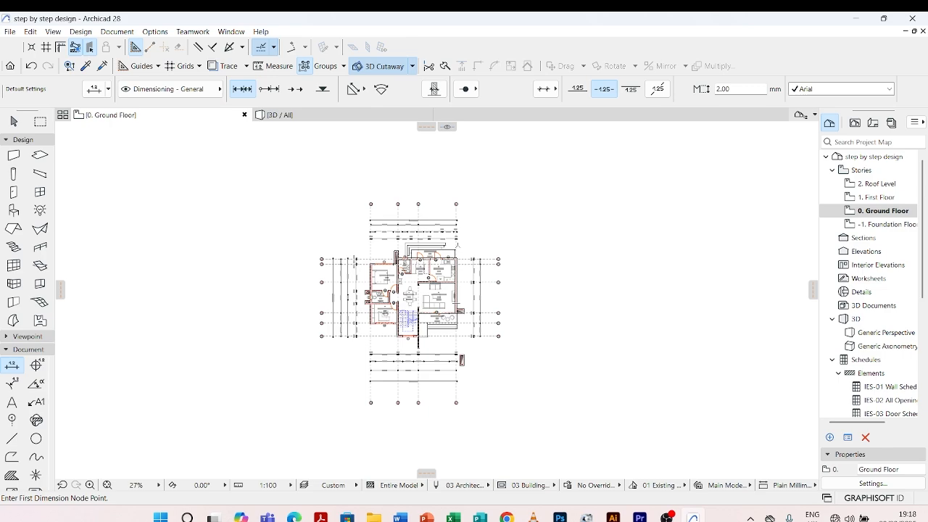
Pick up the 3 mm text dimension settings from the overall width dimension north of the plan
{"action": "left_click", "coordinate": [87, 67]}
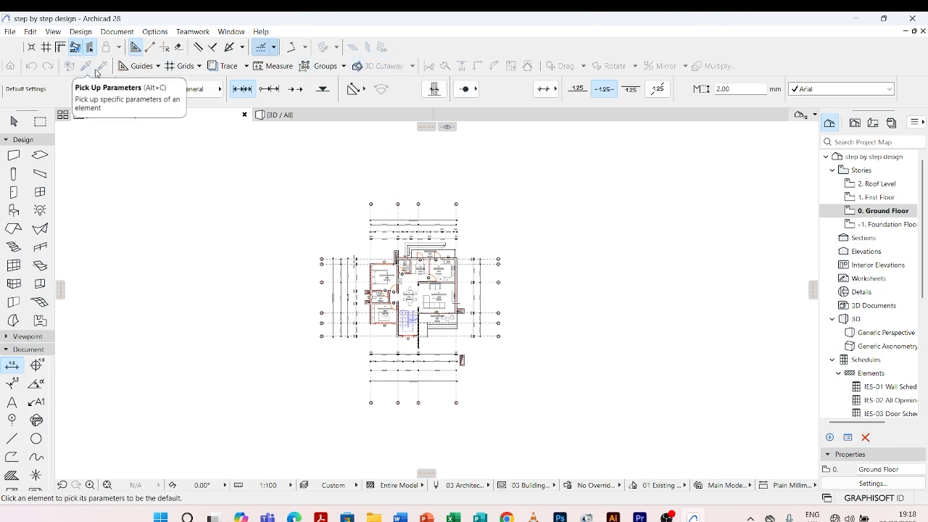
{"action": "scroll", "coordinate": [456, 224], "scroll_direction": "up", "scroll_amount": 3}
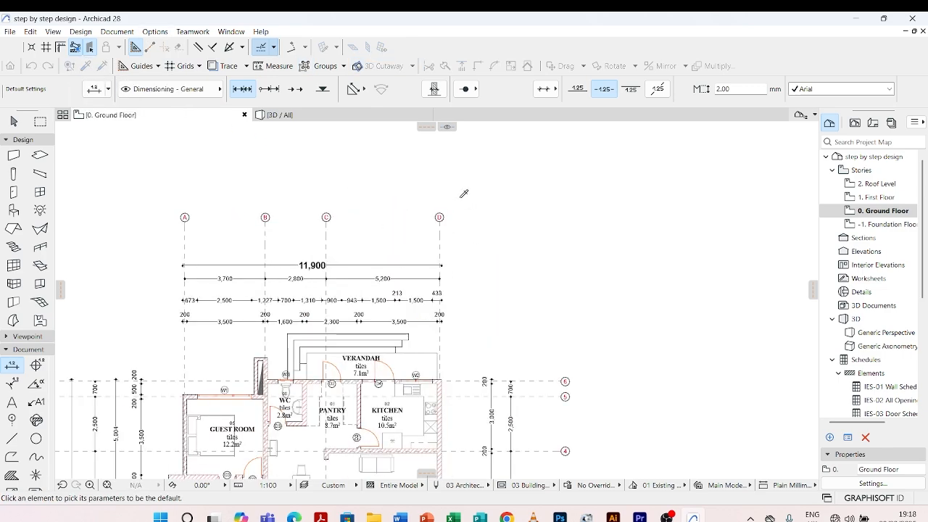
{"action": "left_click", "coordinate": [363, 262]}
Start the eastern overall depth dimension on the outer face of the WC's north wall
{"action": "scroll", "coordinate": [608, 227], "scroll_direction": "up", "scroll_amount": 3}
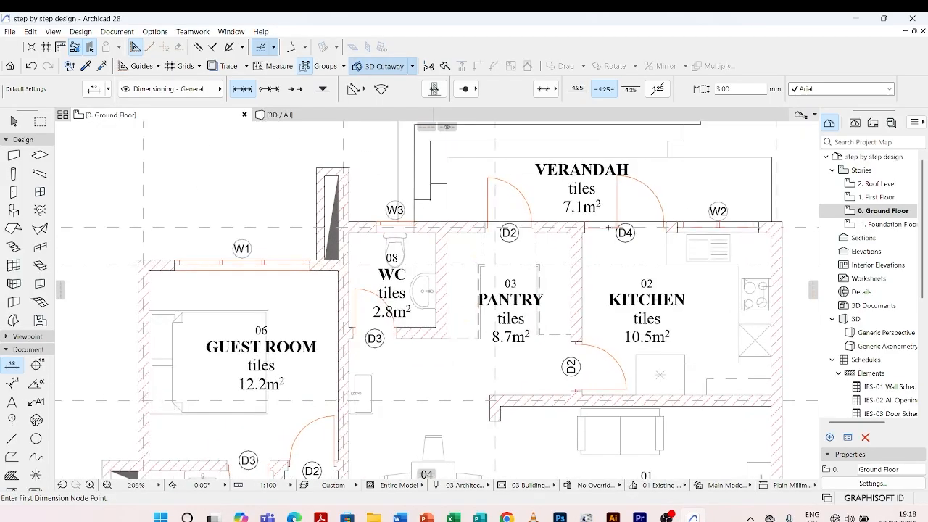
{"action": "scroll", "coordinate": [368, 227], "scroll_direction": "up", "scroll_amount": 3}
{"action": "left_click", "coordinate": [369, 226]}
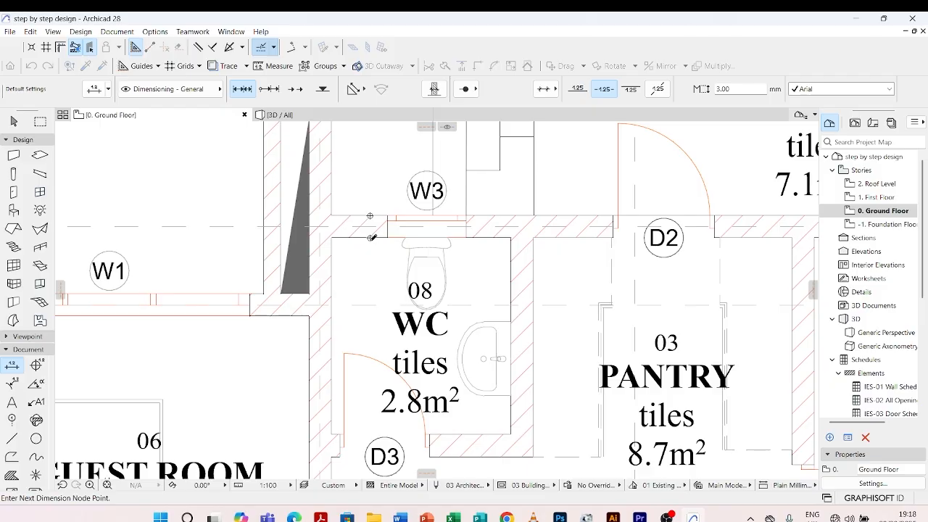
{"action": "scroll", "coordinate": [371, 237], "scroll_direction": "down", "scroll_amount": 3}
{"action": "scroll", "coordinate": [375, 237], "scroll_direction": "up", "scroll_amount": 5}
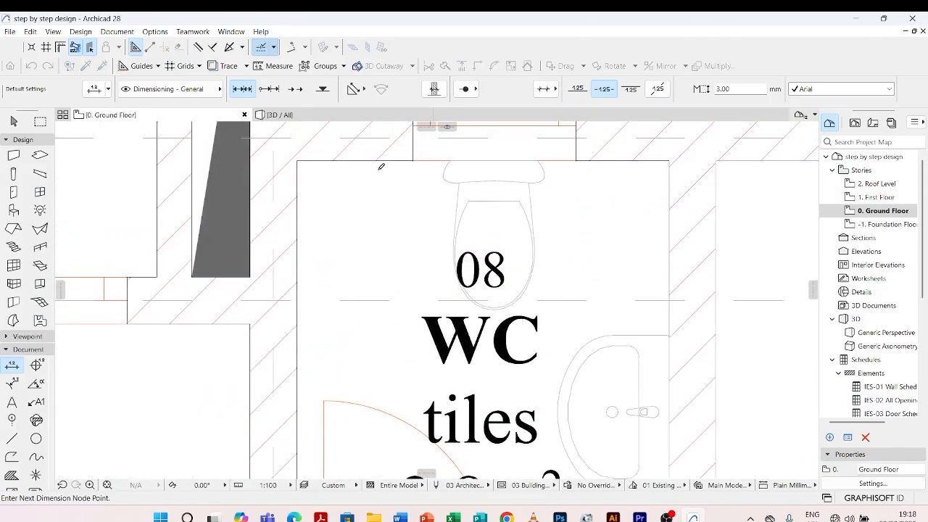
{"action": "scroll", "coordinate": [380, 167], "scroll_direction": "down", "scroll_amount": 5}
Finish the overall depth dimension on the stairwell south wall's outer face and place it east of the grid chain
{"action": "scroll", "coordinate": [414, 348], "scroll_direction": "up", "scroll_amount": 2}
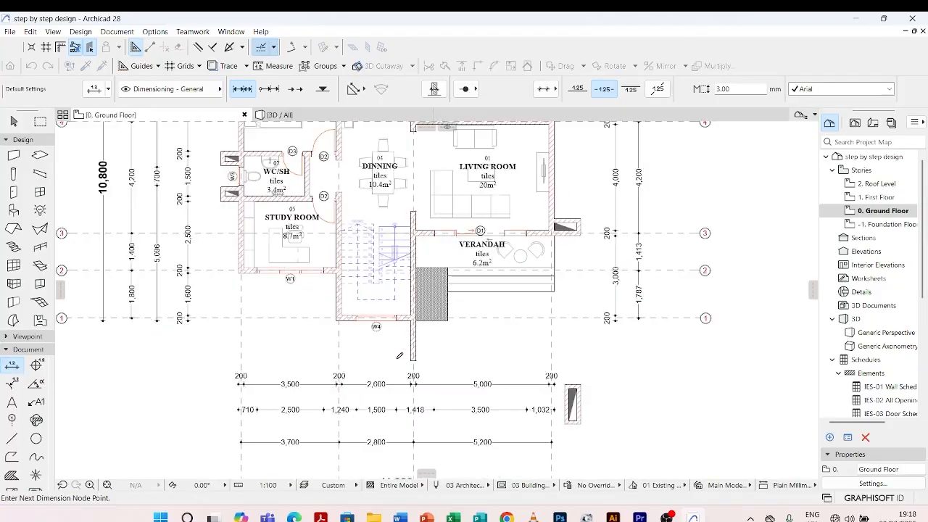
{"action": "scroll", "coordinate": [400, 341], "scroll_direction": "up", "scroll_amount": 4}
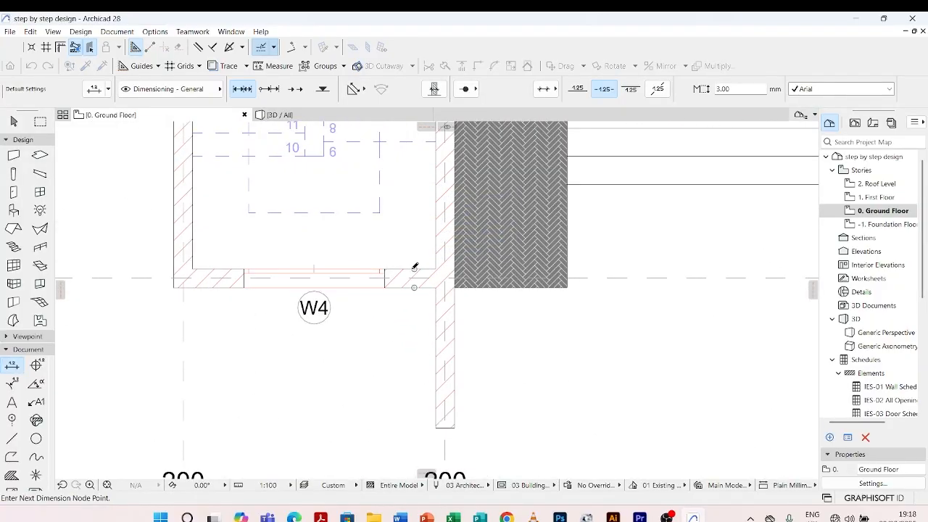
{"action": "scroll", "coordinate": [414, 267], "scroll_direction": "down", "scroll_amount": 5}
{"action": "scroll", "coordinate": [436, 247], "scroll_direction": "up", "scroll_amount": 2}
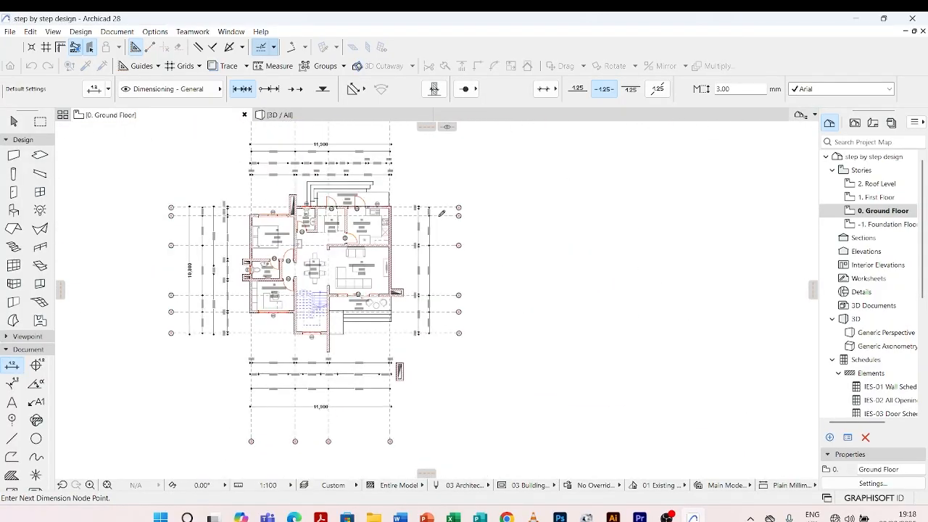
{"action": "double_click", "coordinate": [437, 246]}
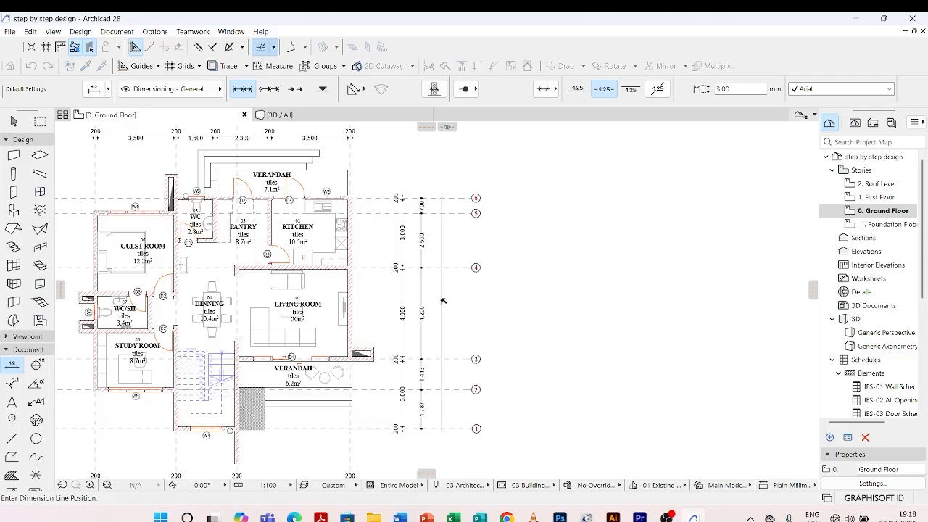
{"action": "scroll", "coordinate": [440, 313], "scroll_direction": "up", "scroll_amount": 3}
{"action": "scroll", "coordinate": [440, 313], "scroll_direction": "up", "scroll_amount": 2}
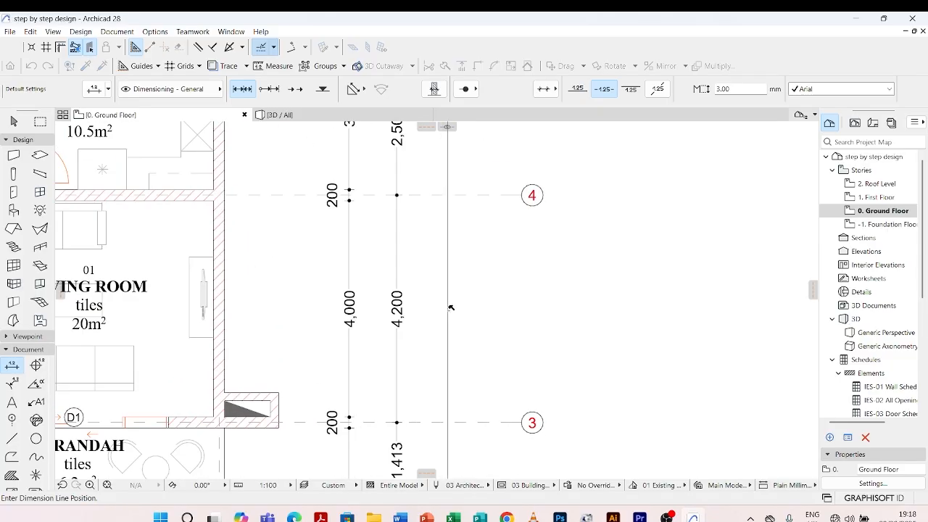
{"action": "left_click", "coordinate": [448, 308]}
{"action": "scroll", "coordinate": [392, 240], "scroll_direction": "down", "scroll_amount": 6}
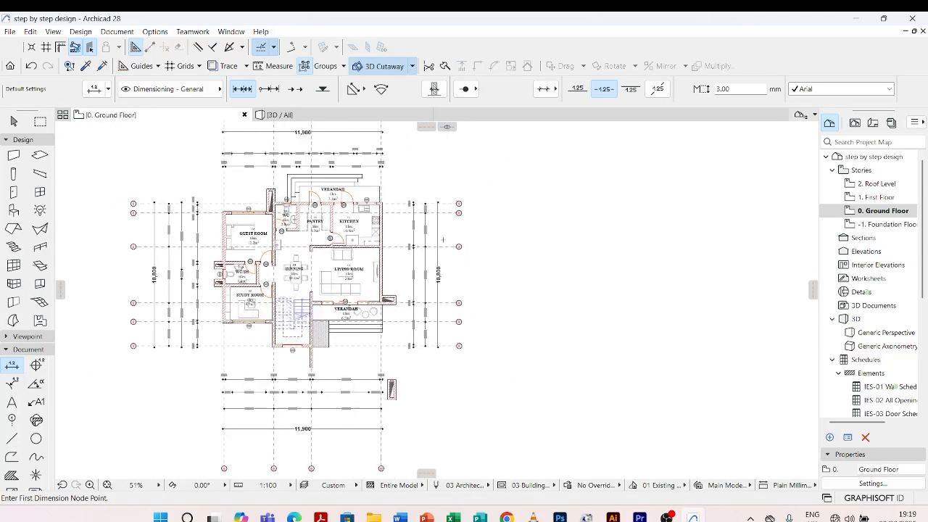
{"action": "key", "text": "Escape"}
Pick up the 2 mm text dimension settings from the western wall chain
{"action": "scroll", "coordinate": [285, 339], "scroll_direction": "up", "scroll_amount": 4}
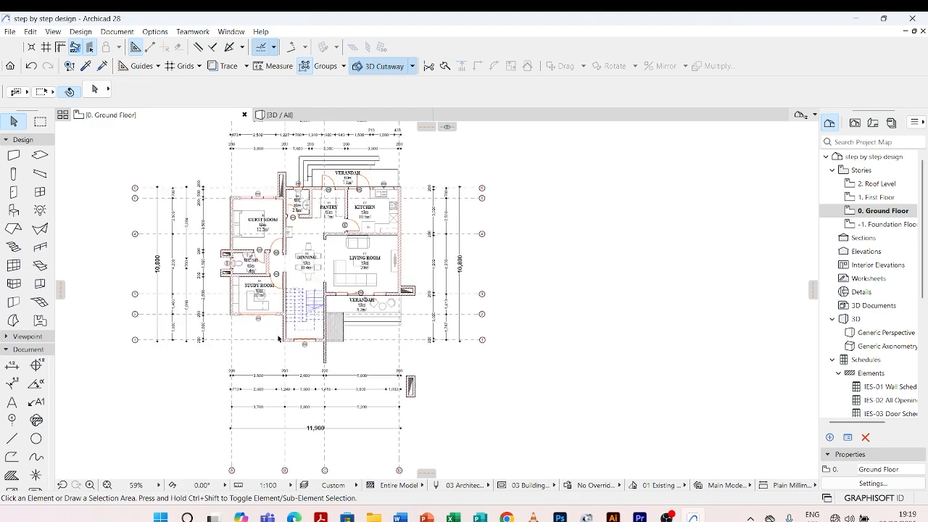
{"action": "scroll", "coordinate": [381, 343], "scroll_direction": "down", "scroll_amount": 3}
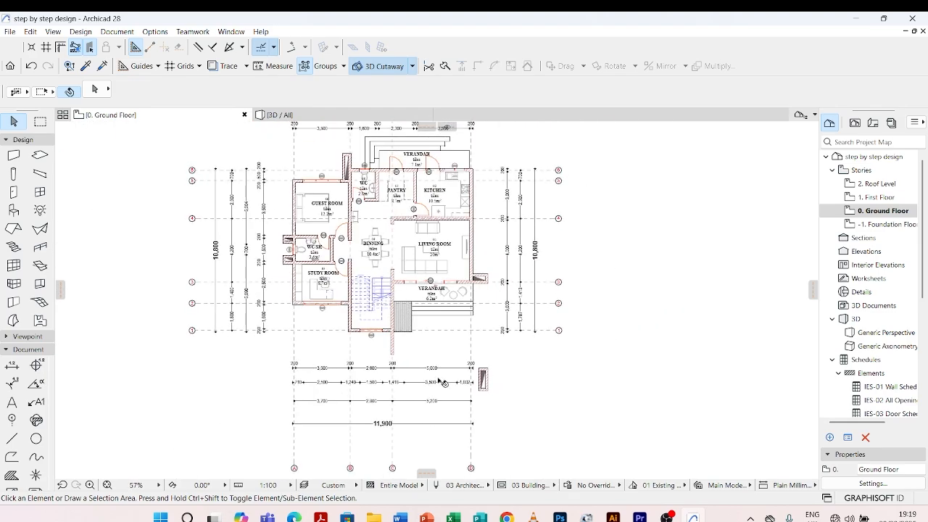
{"action": "scroll", "coordinate": [283, 243], "scroll_direction": "up", "scroll_amount": 4}
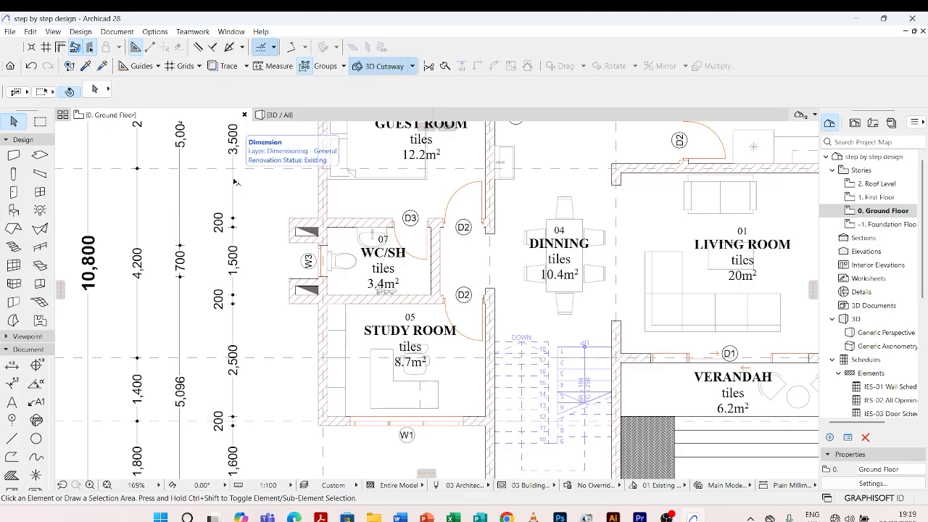
{"action": "left_click", "coordinate": [87, 67]}
{"action": "left_click", "coordinate": [233, 194]}
Dimension the two ducts west of the WC/SH and the window recess between them, placing the chain just west of the ducts
{"action": "scroll", "coordinate": [287, 245], "scroll_direction": "up", "scroll_amount": 3}
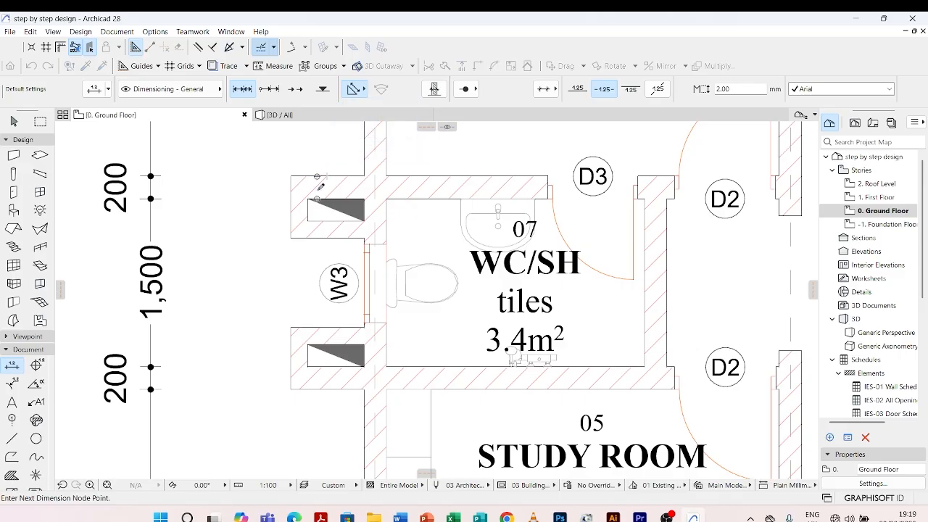
{"action": "left_click", "coordinate": [317, 238]}
{"action": "left_click", "coordinate": [314, 328]}
{"action": "double_click", "coordinate": [273, 246]}
{"action": "left_click", "coordinate": [261, 269]}
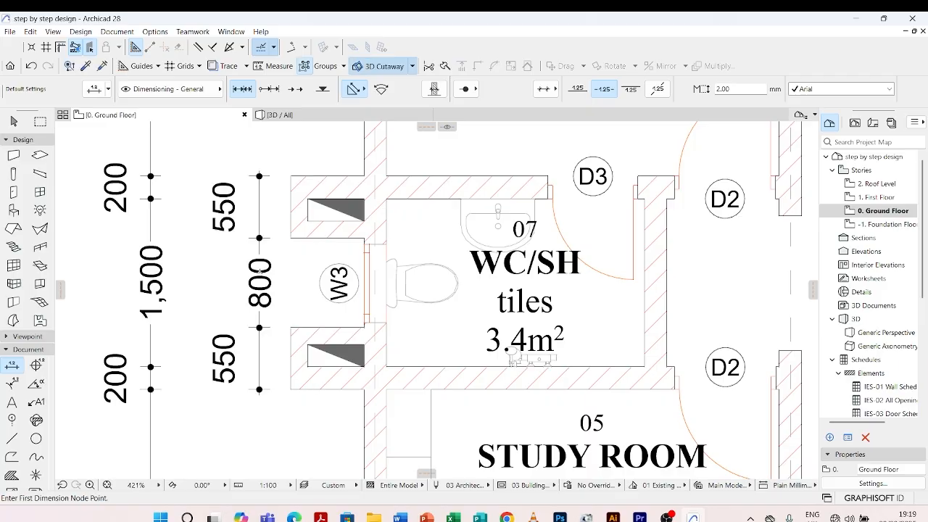
Dimension the overall width of the detached duct southeast of the plan, placing the dimension south of it
{"action": "scroll", "coordinate": [226, 216], "scroll_direction": "down", "scroll_amount": 2}
{"action": "scroll", "coordinate": [226, 216], "scroll_direction": "down", "scroll_amount": 3}
{"action": "scroll", "coordinate": [277, 275], "scroll_direction": "down", "scroll_amount": 2}
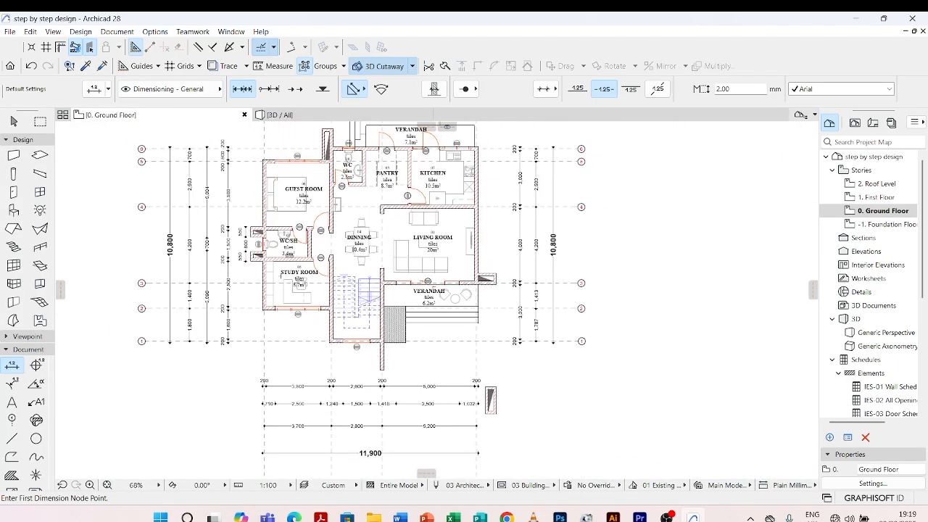
{"action": "scroll", "coordinate": [491, 415], "scroll_direction": "up", "scroll_amount": 4}
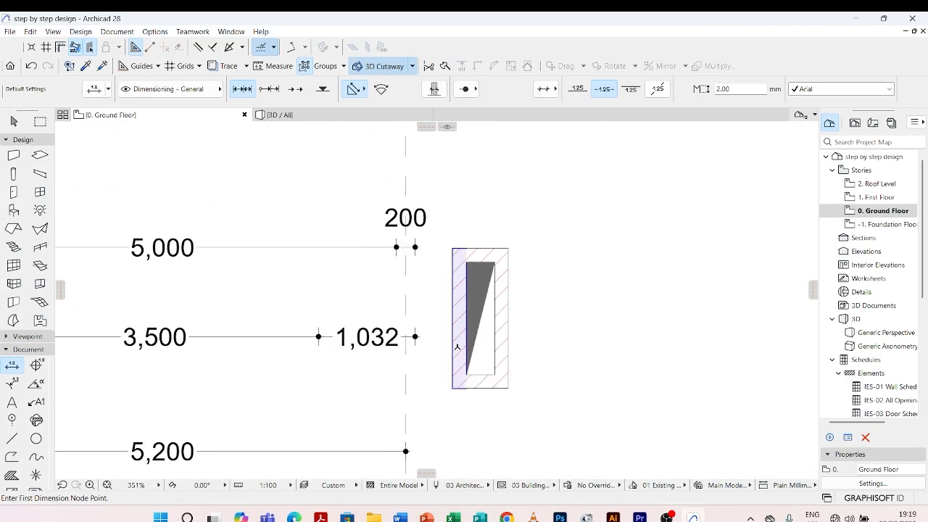
{"action": "left_click", "coordinate": [497, 341]}
{"action": "scroll", "coordinate": [498, 339], "scroll_direction": "down", "scroll_amount": 3}
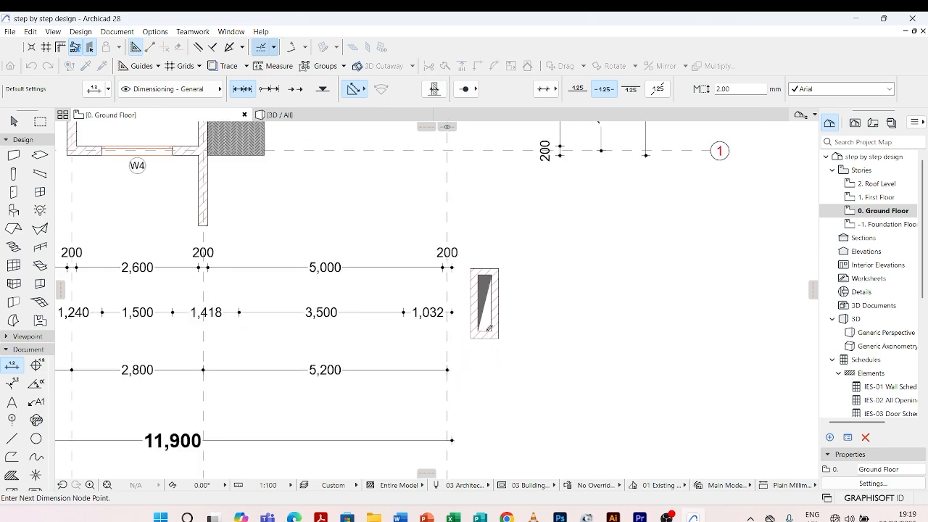
{"action": "double_click", "coordinate": [486, 358]}
{"action": "left_click", "coordinate": [484, 368]}
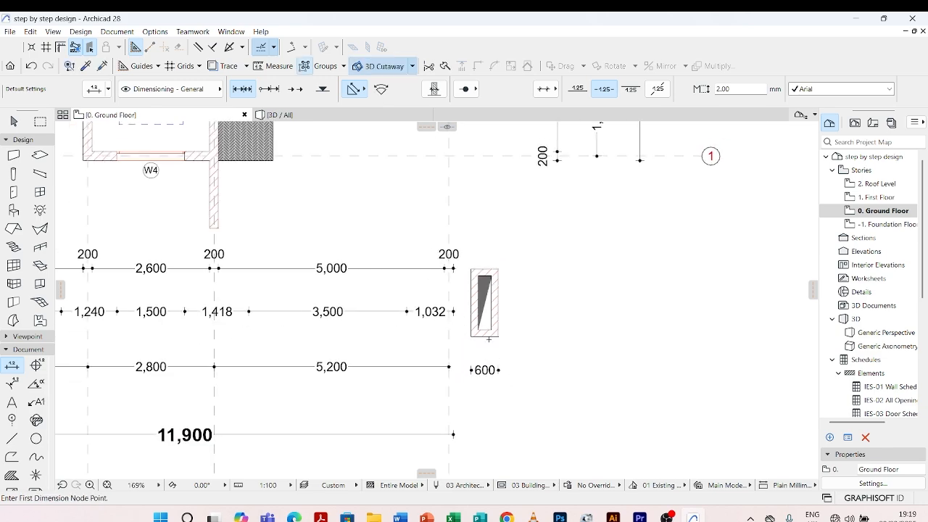
{"action": "left_click", "coordinate": [488, 334]}
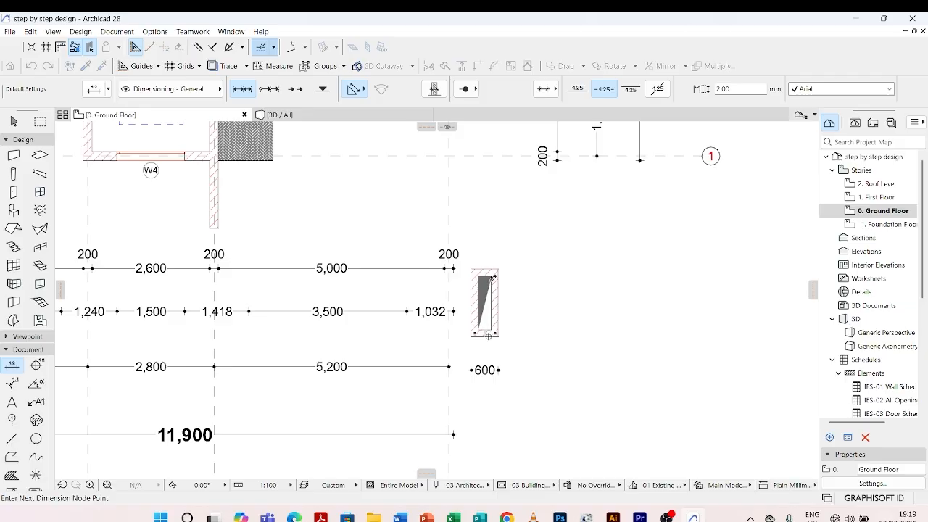
{"action": "left_click", "coordinate": [485, 270]}
{"action": "double_click", "coordinate": [508, 286]}
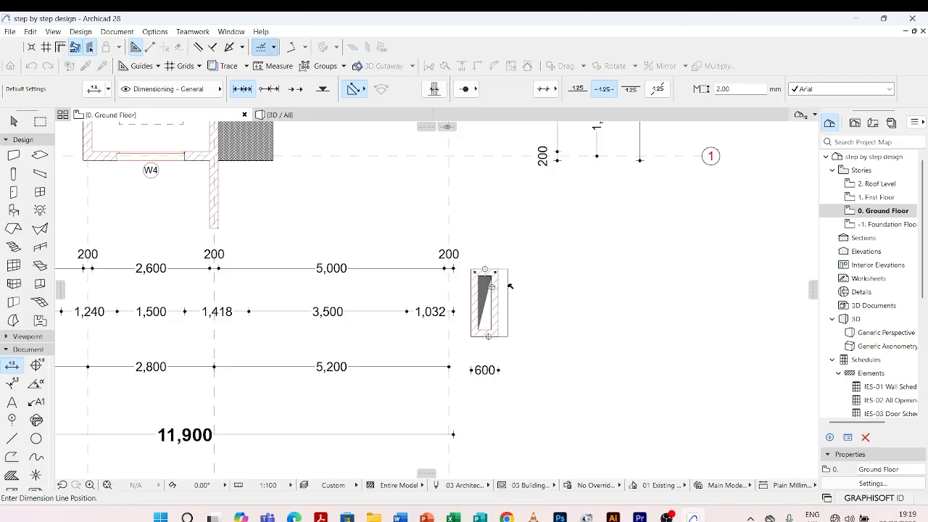
{"action": "scroll", "coordinate": [510, 286], "scroll_direction": "up", "scroll_amount": 3}
{"action": "scroll", "coordinate": [510, 287], "scroll_direction": "up", "scroll_amount": 1}
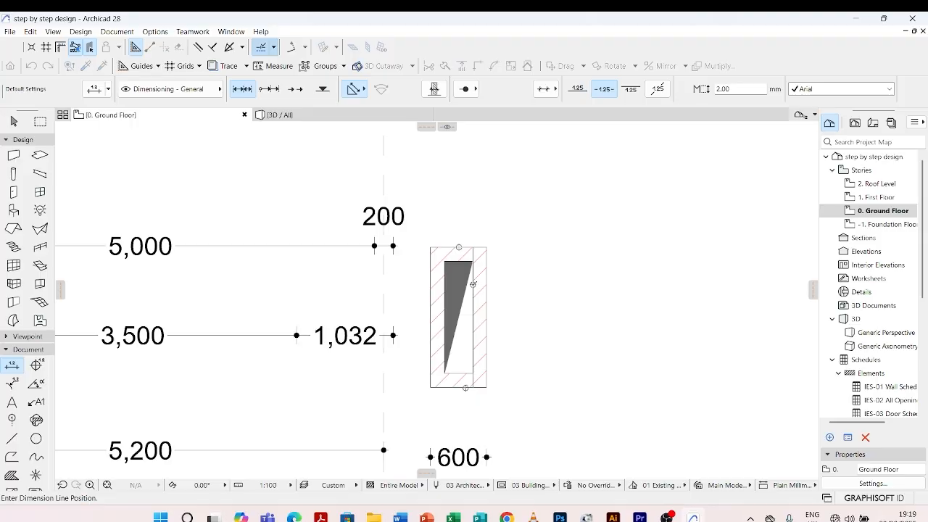
{"action": "key", "text": "Escape"}
Dimension the overall length of the detached duct southeast of the plan, placing the dimension just east of it
{"action": "left_click", "coordinate": [459, 373]}
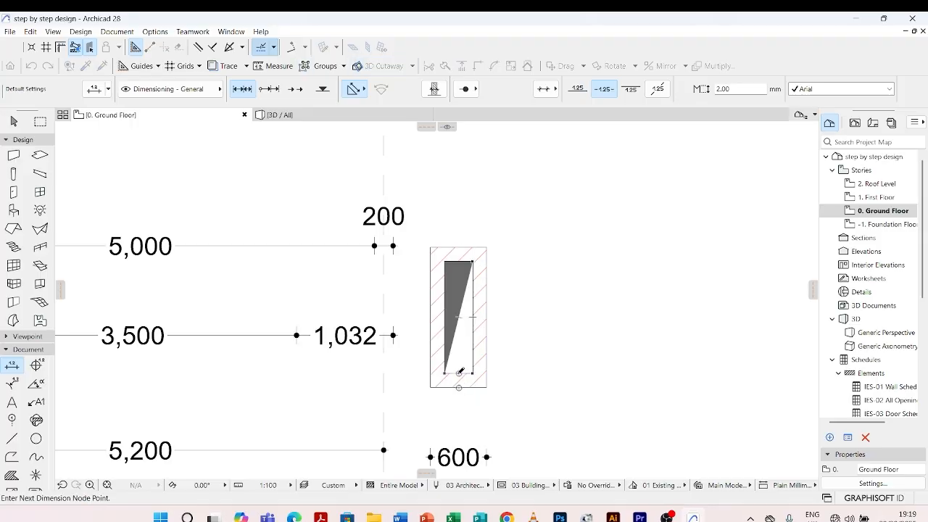
{"action": "left_click", "coordinate": [456, 247]}
{"action": "double_click", "coordinate": [507, 283]}
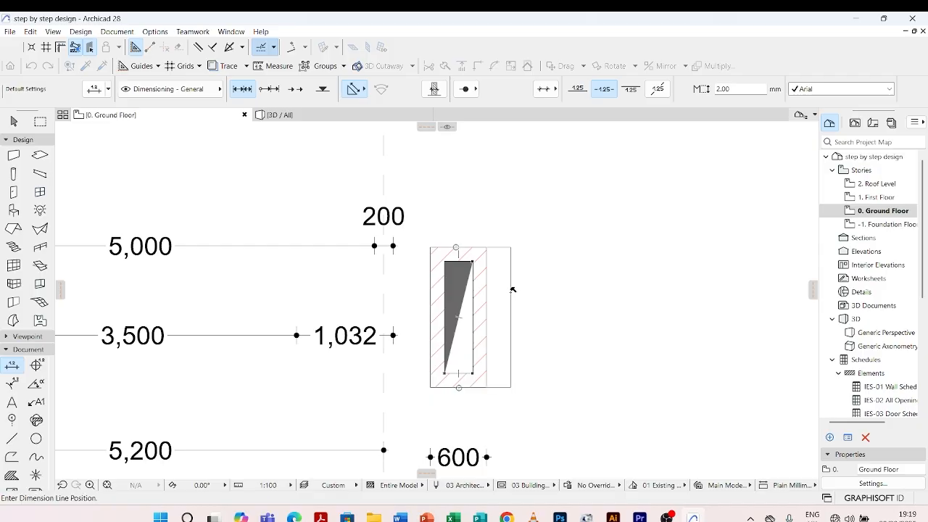
{"action": "left_click", "coordinate": [518, 290]}
Dimension how far the southern duct beside the WC/SH projects from the west wall, placing the dimension just south of the duct
{"action": "scroll", "coordinate": [516, 365], "scroll_direction": "down", "scroll_amount": 5}
{"action": "scroll", "coordinate": [516, 365], "scroll_direction": "down", "scroll_amount": 8}
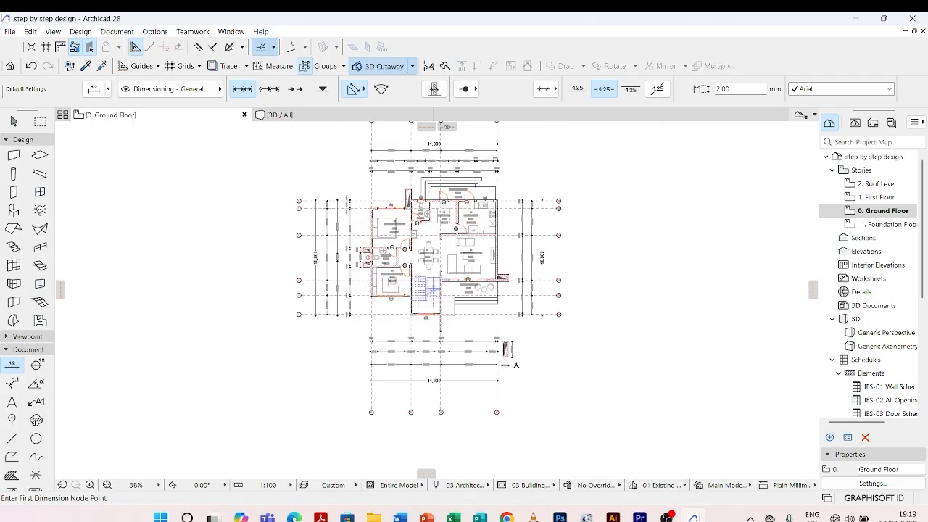
{"action": "scroll", "coordinate": [586, 253], "scroll_direction": "up", "scroll_amount": 15}
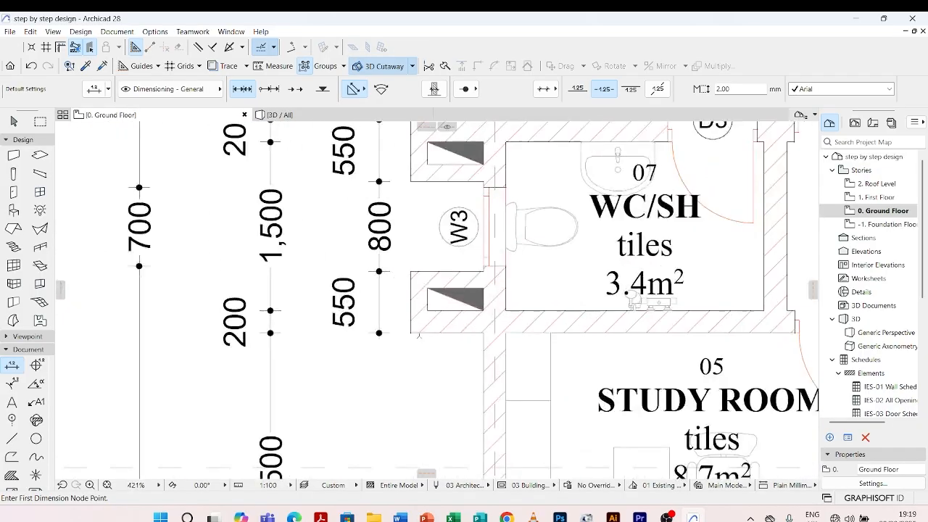
{"action": "scroll", "coordinate": [586, 252], "scroll_direction": "down", "scroll_amount": 4}
{"action": "scroll", "coordinate": [586, 253], "scroll_direction": "up", "scroll_amount": 3}
{"action": "scroll", "coordinate": [398, 281], "scroll_direction": "up", "scroll_amount": 3}
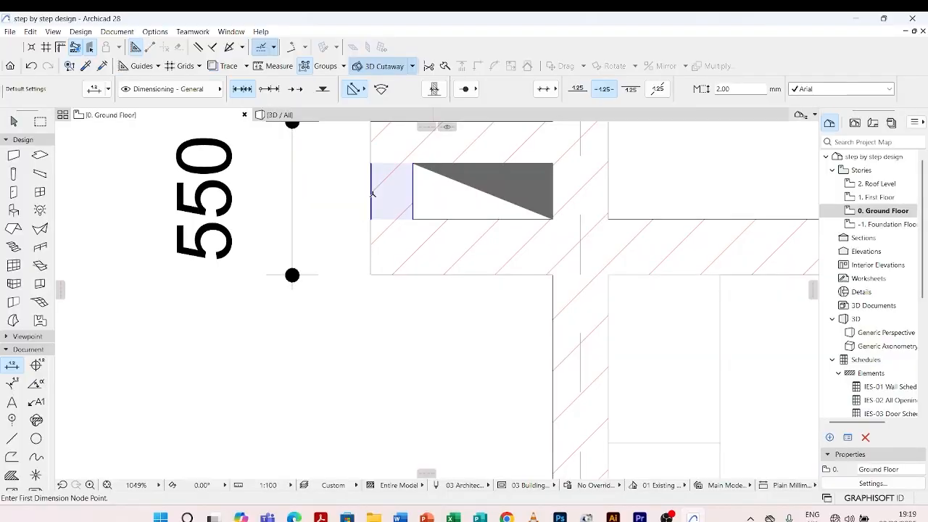
{"action": "left_click", "coordinate": [414, 194]}
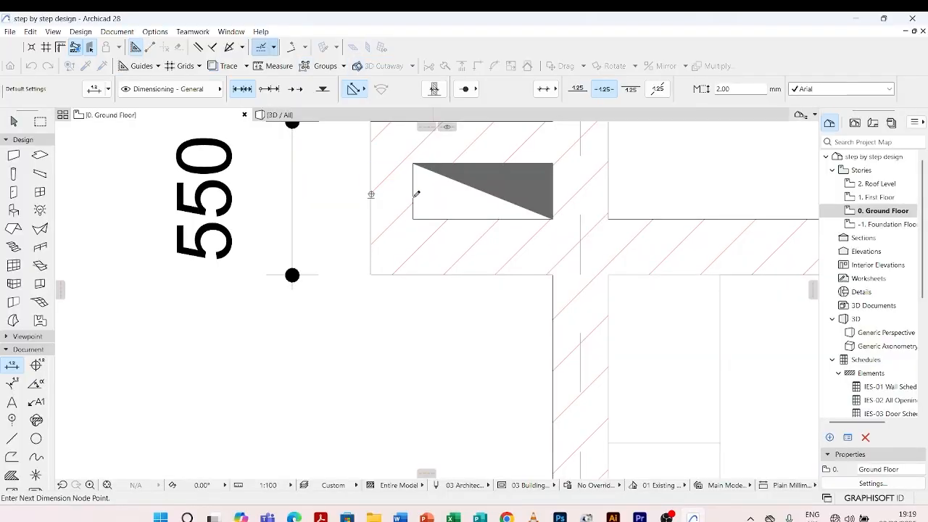
{"action": "left_click", "coordinate": [553, 184]}
{"action": "left_click", "coordinate": [609, 185]}
{"action": "double_click", "coordinate": [447, 304]}
{"action": "scroll", "coordinate": [442, 300], "scroll_direction": "down", "scroll_amount": 4}
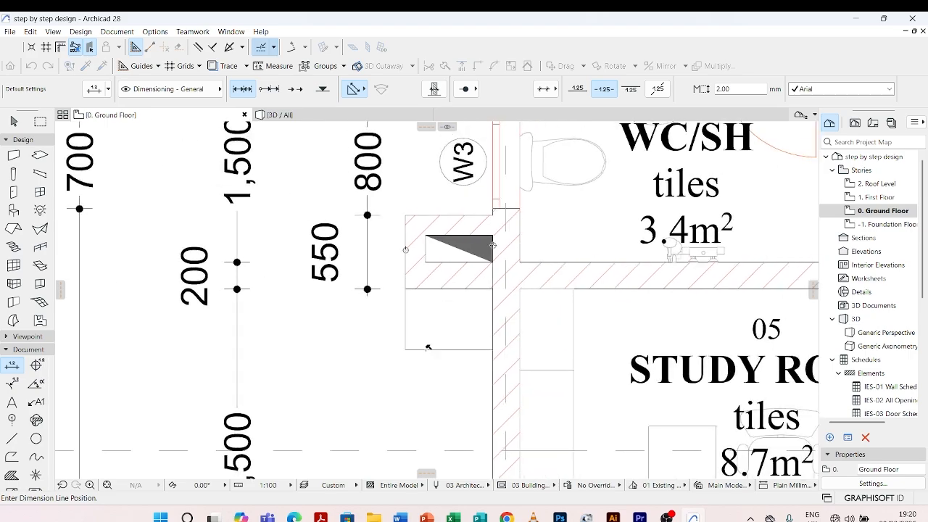
{"action": "left_click", "coordinate": [427, 347]}
Dimension the overall width of the duct between the guest room and the WC, placing the dimension just north of it
{"action": "scroll", "coordinate": [427, 347], "scroll_direction": "down", "scroll_amount": 6}
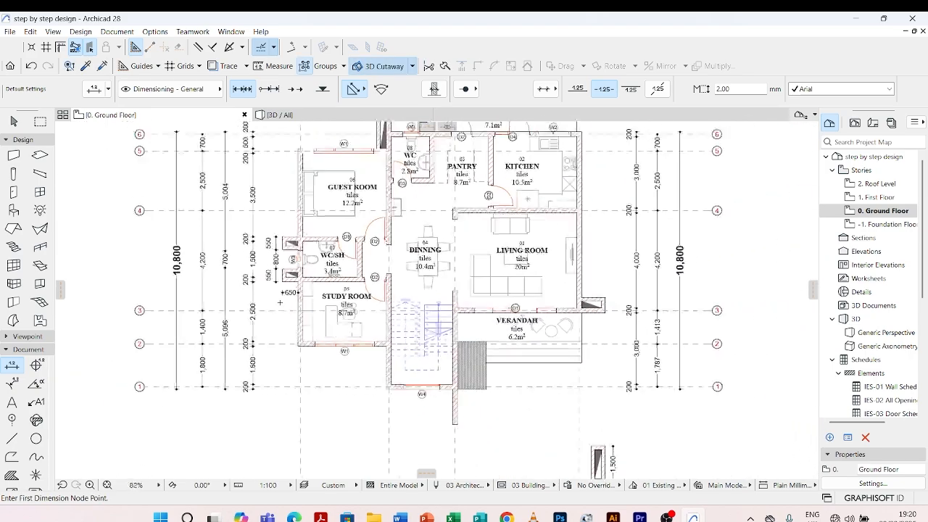
{"action": "scroll", "coordinate": [336, 191], "scroll_direction": "up", "scroll_amount": 7}
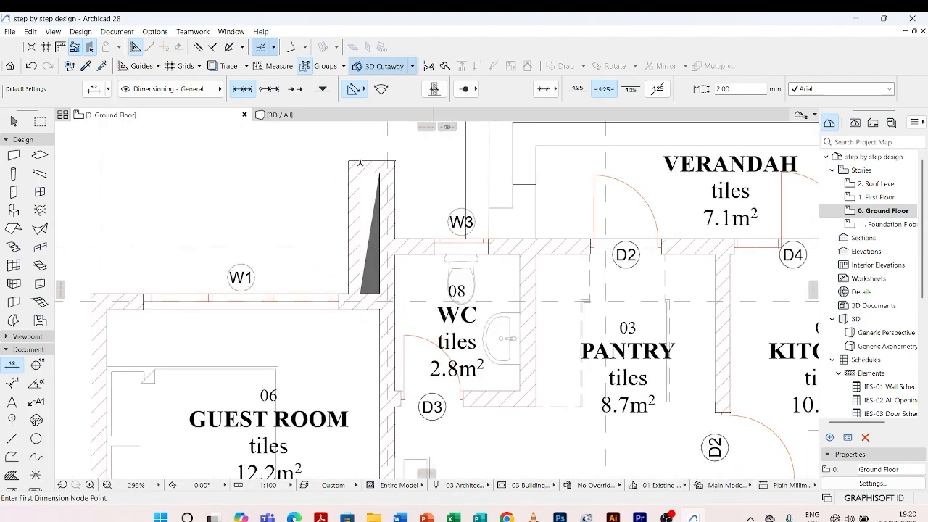
{"action": "left_click", "coordinate": [388, 177]}
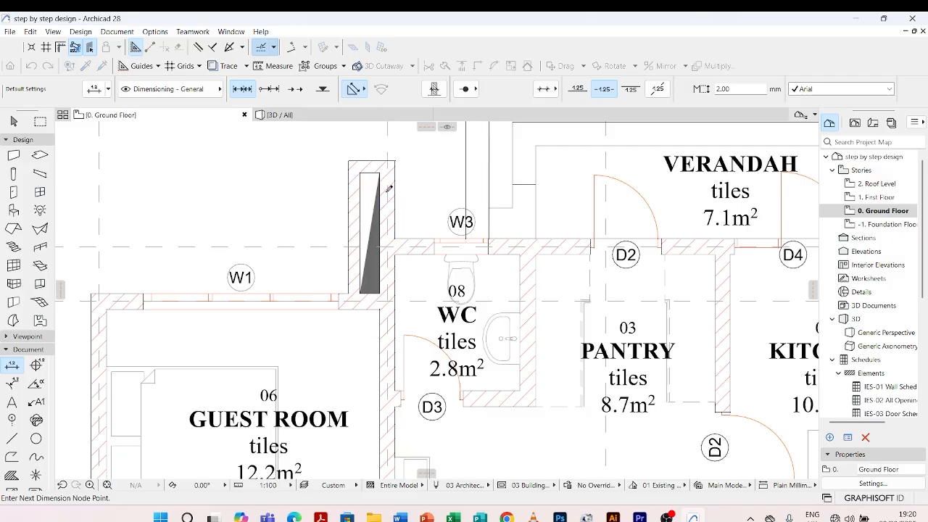
{"action": "scroll", "coordinate": [388, 188], "scroll_direction": "down", "scroll_amount": 4}
{"action": "scroll", "coordinate": [389, 185], "scroll_direction": "up", "scroll_amount": 5}
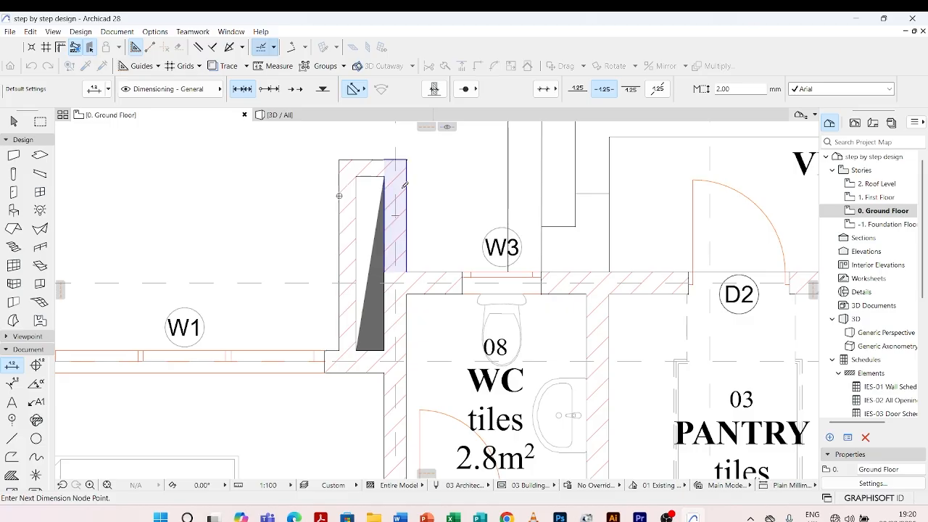
{"action": "scroll", "coordinate": [374, 208], "scroll_direction": "down", "scroll_amount": 2}
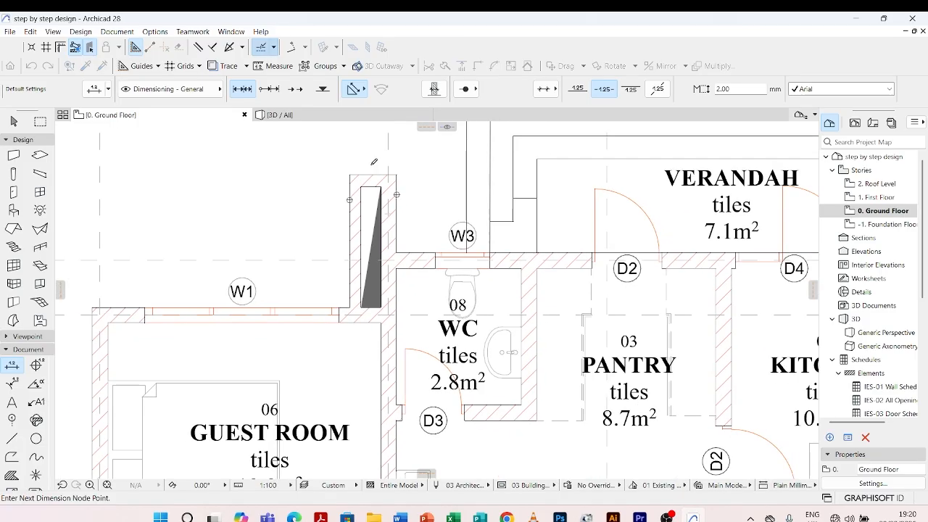
{"action": "double_click", "coordinate": [373, 162]}
{"action": "left_click", "coordinate": [372, 154]}
Dimension the north-south length of the duct beside the WC, placing the dimension just west of it
{"action": "left_click", "coordinate": [370, 174]}
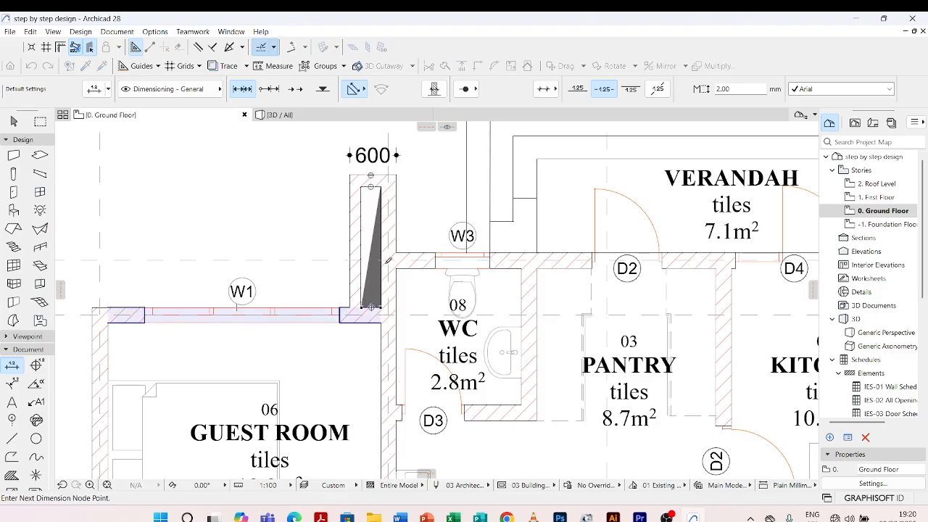
{"action": "double_click", "coordinate": [370, 184]}
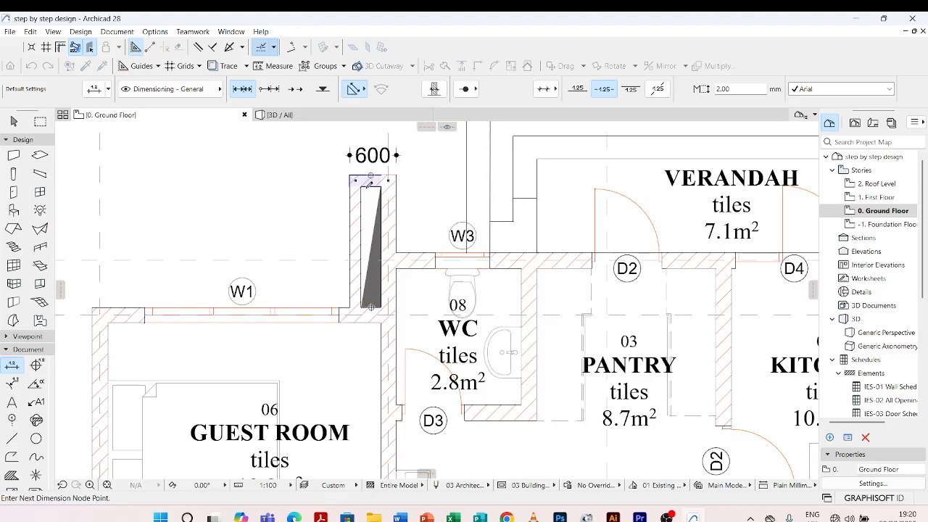
{"action": "left_click", "coordinate": [330, 208]}
Dimension how far the duct at the living room's southeast corner projects from the east wall, placing the dimension north of the duct
{"action": "scroll", "coordinate": [444, 350], "scroll_direction": "down", "scroll_amount": 6}
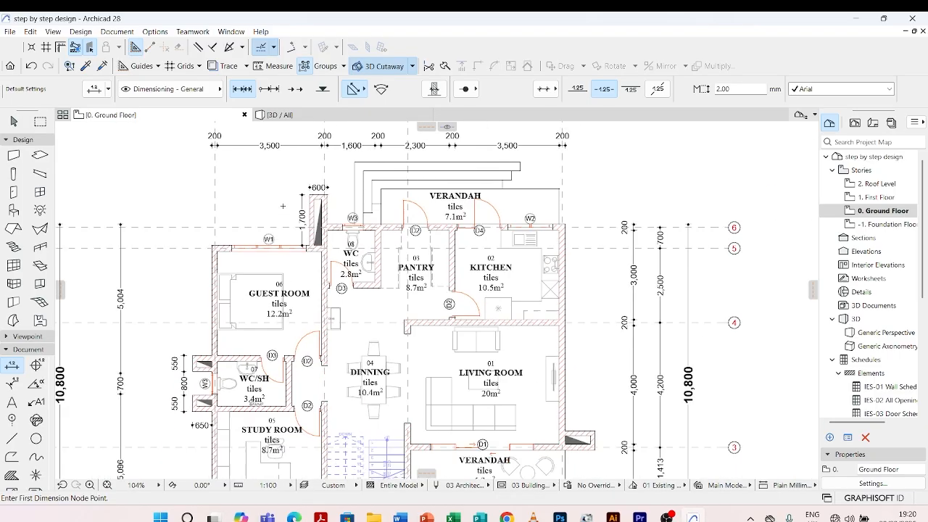
{"action": "scroll", "coordinate": [444, 350], "scroll_direction": "up", "scroll_amount": 2}
{"action": "scroll", "coordinate": [444, 350], "scroll_direction": "up", "scroll_amount": 3}
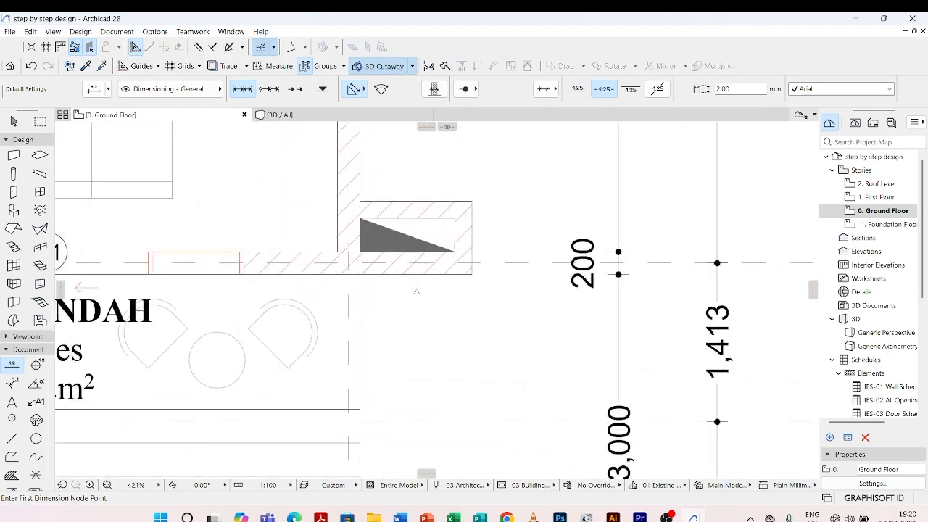
{"action": "left_click", "coordinate": [343, 177]}
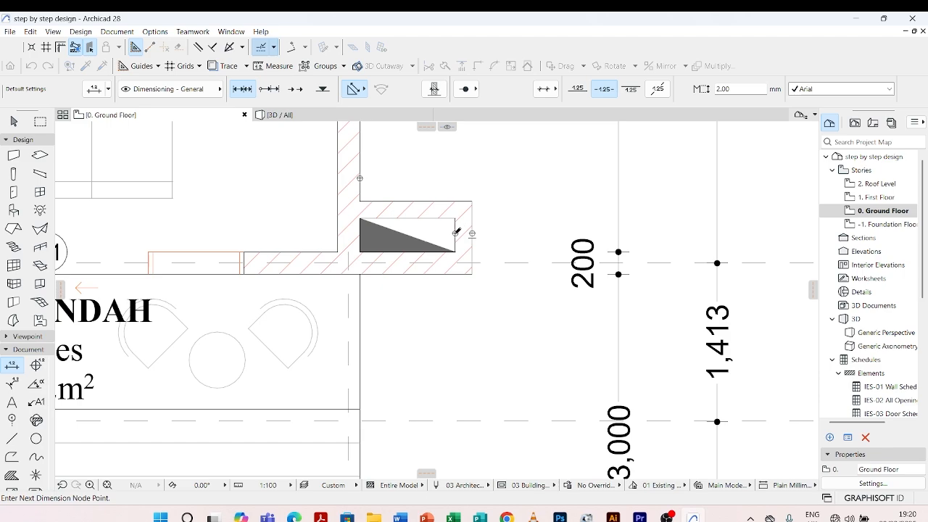
{"action": "double_click", "coordinate": [432, 189]}
{"action": "left_click", "coordinate": [430, 165]}
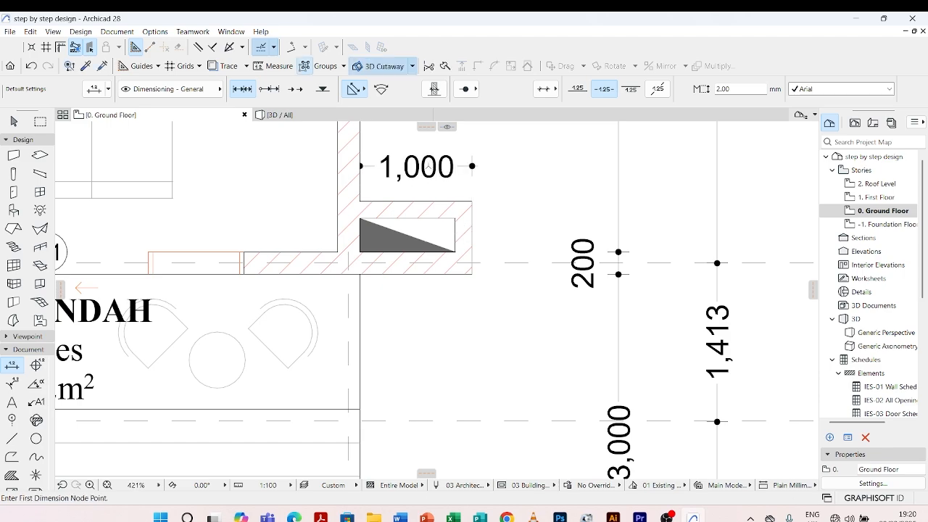
Dimension the north-south depth of the living room's southeast duct, placing the dimension just east of it
{"action": "left_click", "coordinate": [431, 201]}
{"action": "left_click", "coordinate": [431, 218]}
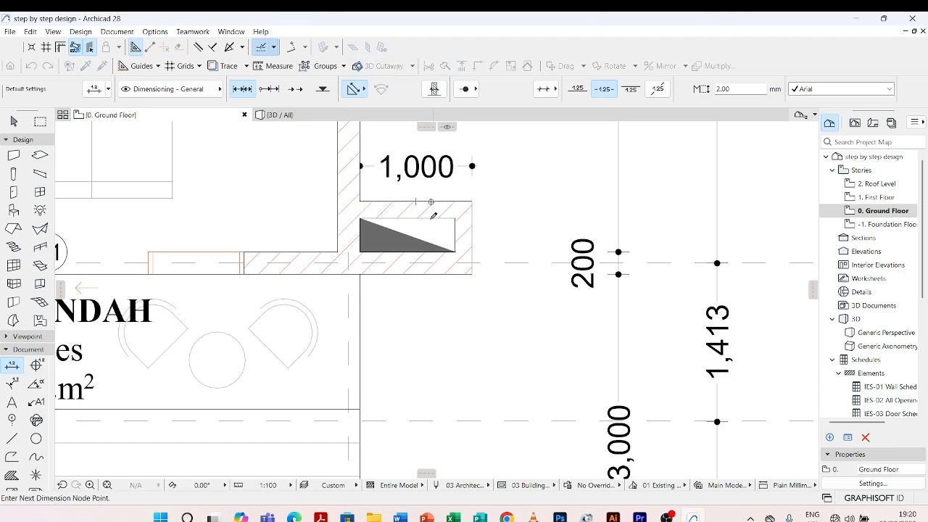
{"action": "left_click", "coordinate": [431, 263]}
{"action": "left_click", "coordinate": [431, 251]}
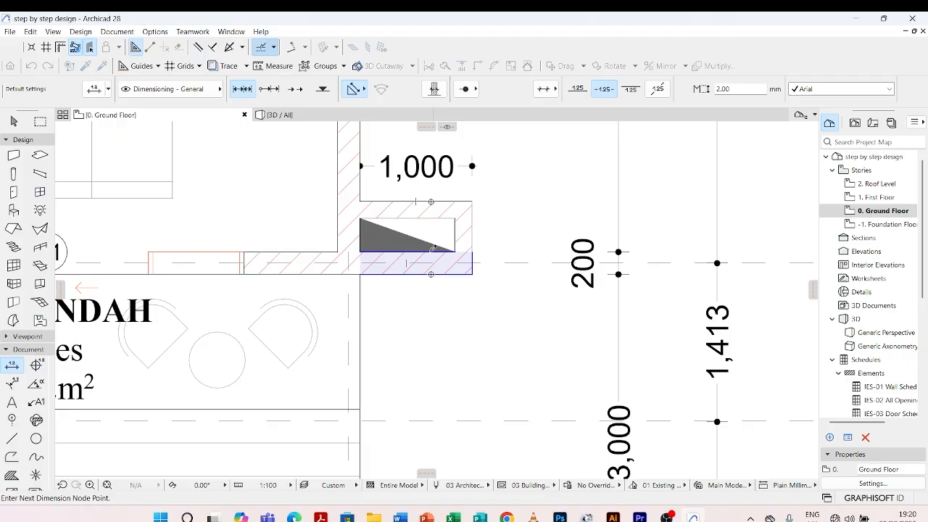
{"action": "double_click", "coordinate": [487, 201]}
{"action": "left_click", "coordinate": [522, 220]}
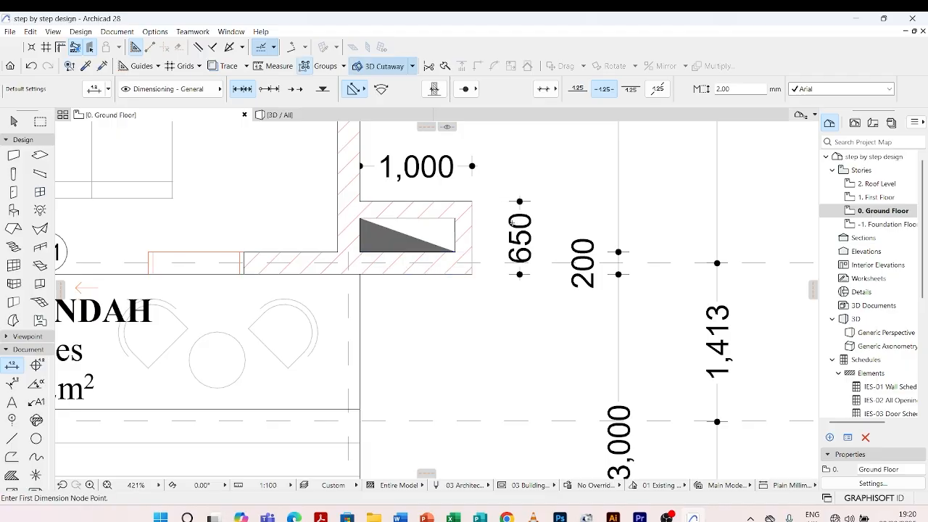
Leave dimensioning and review the grid lines, dimension chains and duct dimensions on all sides of the ground floor plan
{"action": "scroll", "coordinate": [476, 346], "scroll_direction": "down", "scroll_amount": 10}
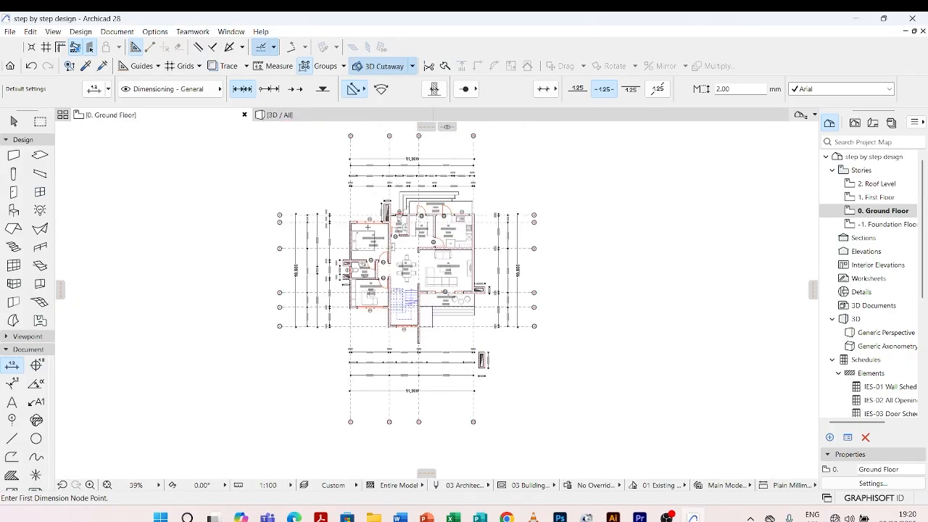
{"action": "key", "text": "Escape"}
{"action": "scroll", "coordinate": [433, 331], "scroll_direction": "up", "scroll_amount": 1}
{"action": "middle_click_drag", "start_coordinate": [343, 297], "coordinate": [377, 314]}
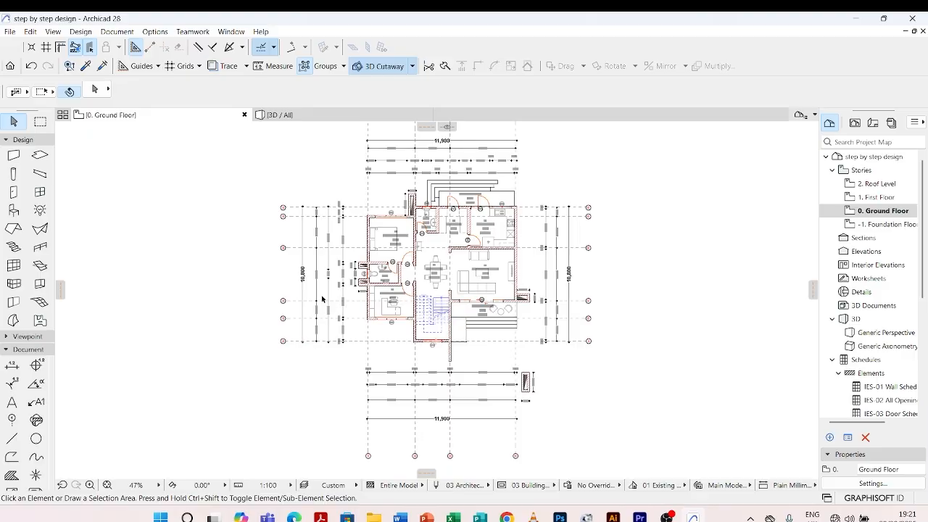
{"action": "scroll", "coordinate": [392, 268], "scroll_direction": "up", "scroll_amount": 4}
{"action": "scroll", "coordinate": [421, 257], "scroll_direction": "down", "scroll_amount": 4}
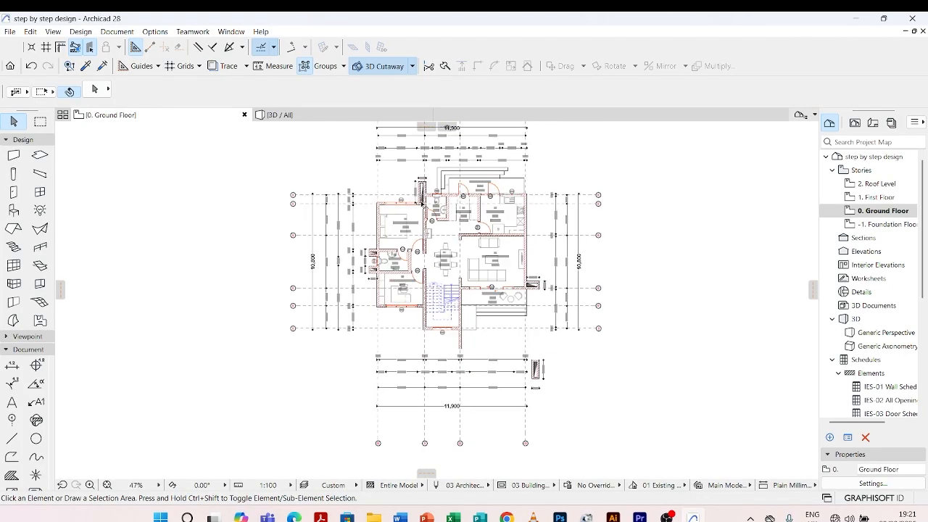
{"action": "scroll", "coordinate": [450, 246], "scroll_direction": "up", "scroll_amount": 4}
{"action": "scroll", "coordinate": [457, 243], "scroll_direction": "down", "scroll_amount": 5}
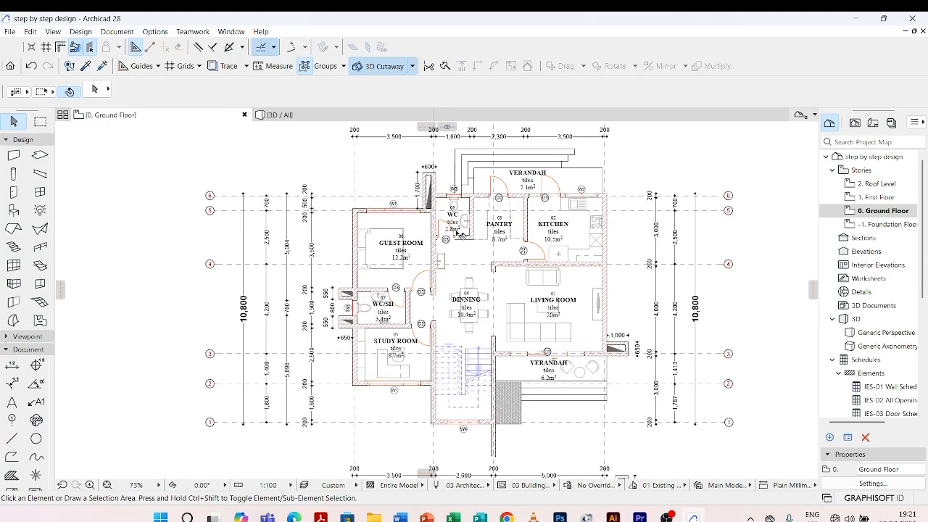
{"action": "scroll", "coordinate": [455, 237], "scroll_direction": "up", "scroll_amount": 3}
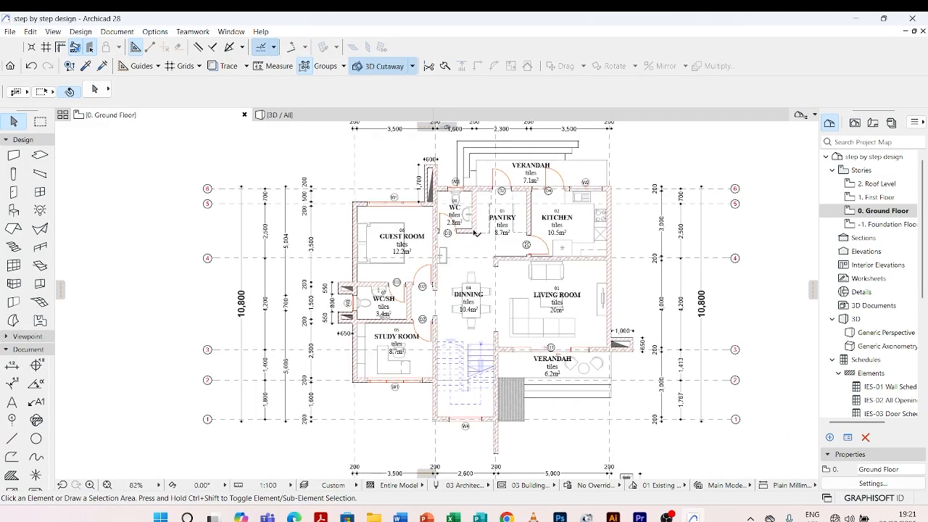
{"action": "scroll", "coordinate": [449, 235], "scroll_direction": "down", "scroll_amount": 2}
{"action": "scroll", "coordinate": [419, 236], "scroll_direction": "up", "scroll_amount": 4}
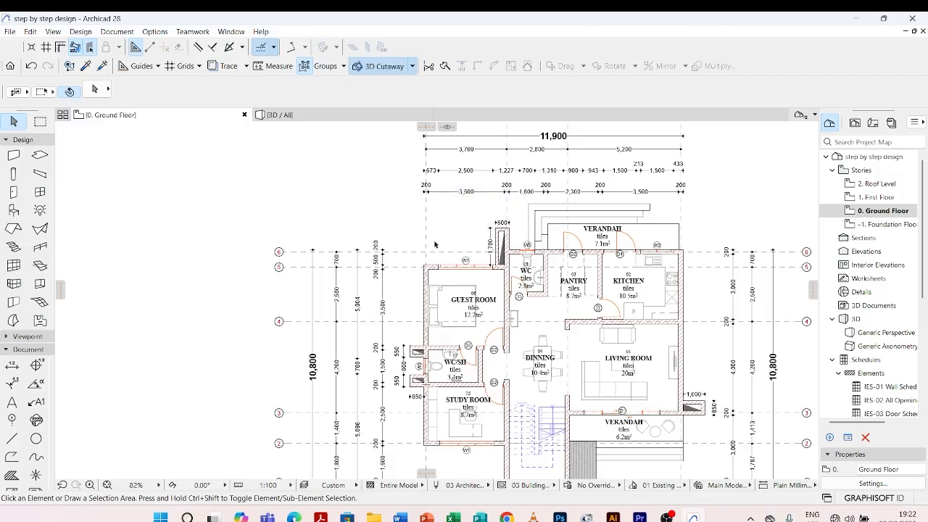
{"action": "scroll", "coordinate": [435, 249], "scroll_direction": "down", "scroll_amount": 2}
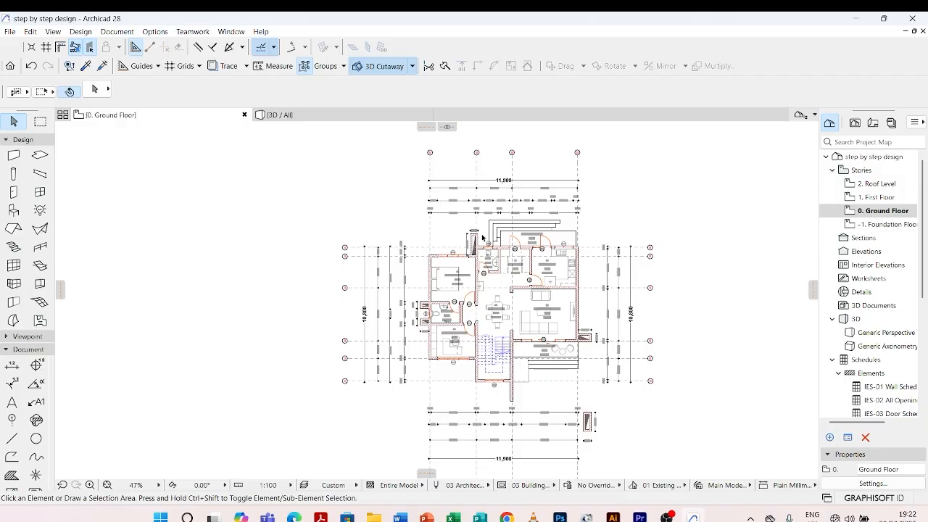
{"action": "scroll", "coordinate": [431, 192], "scroll_direction": "down", "scroll_amount": 1}
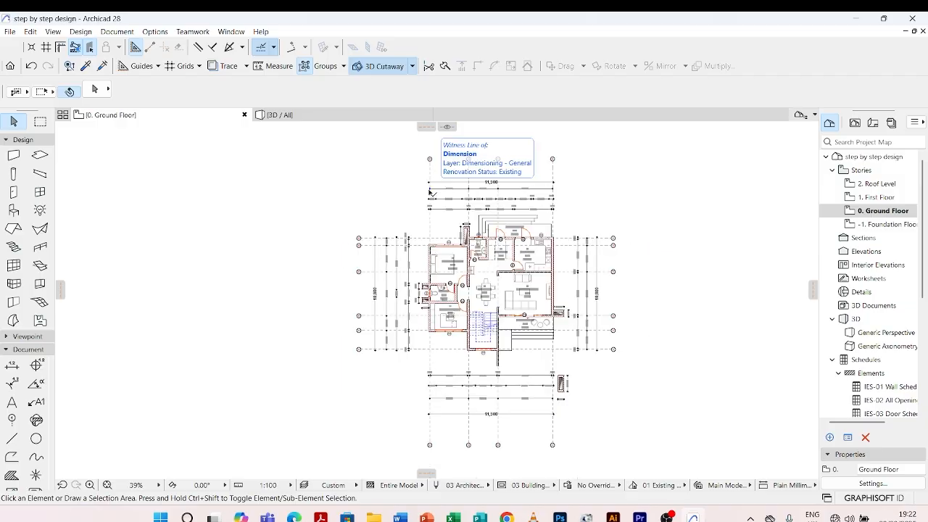